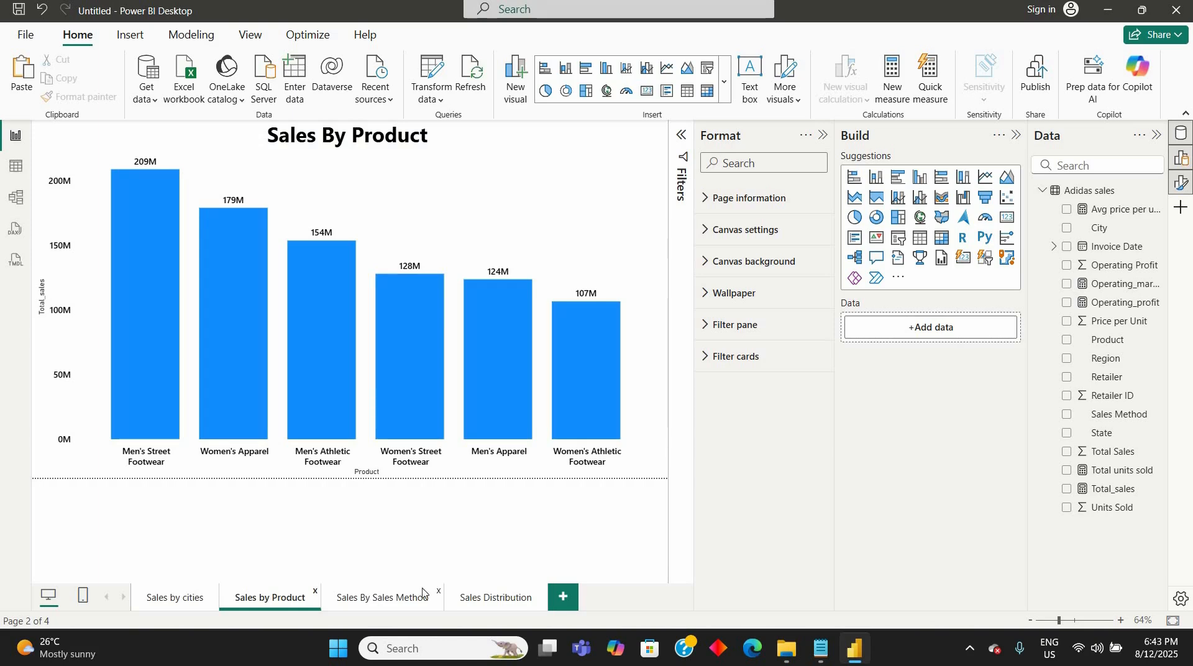
- Review the state-level sales table on the Sales Distribution page
left_click(491, 595)
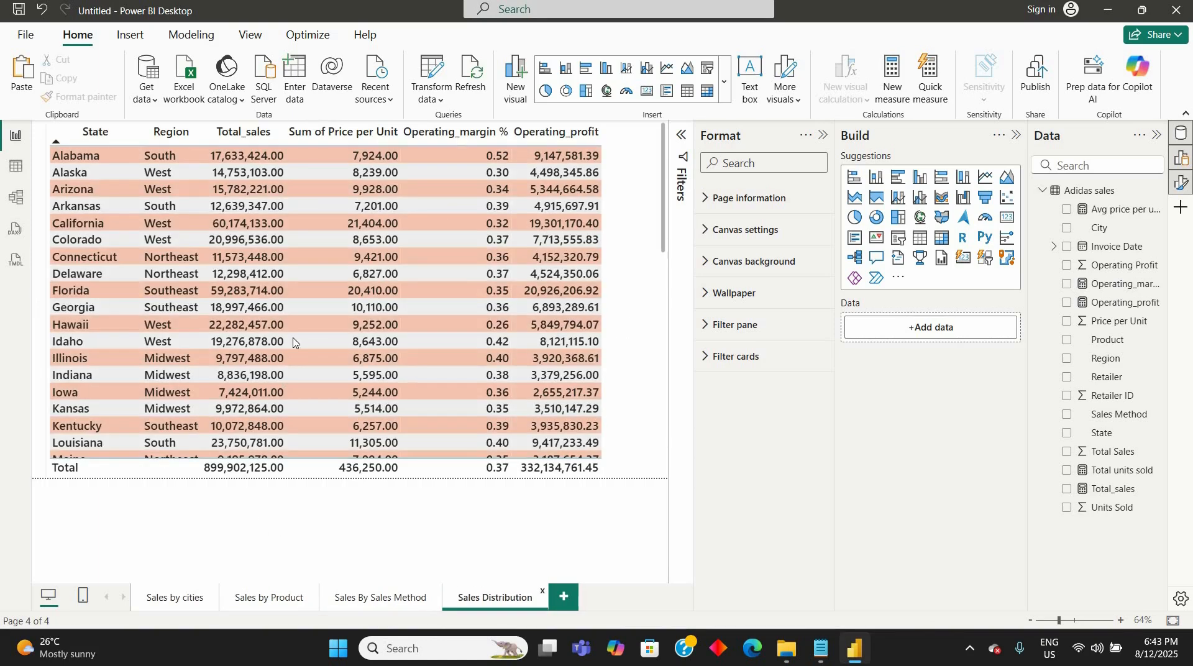
scroll(293, 343, "down", 10)
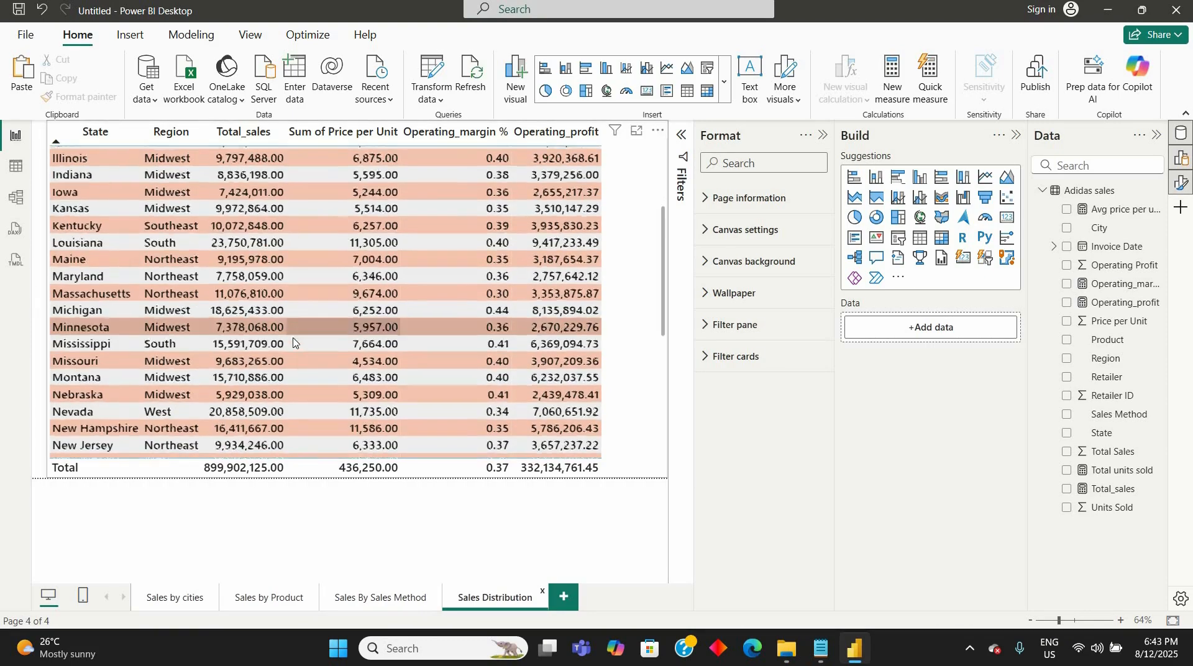
scroll(293, 343, "up", 10)
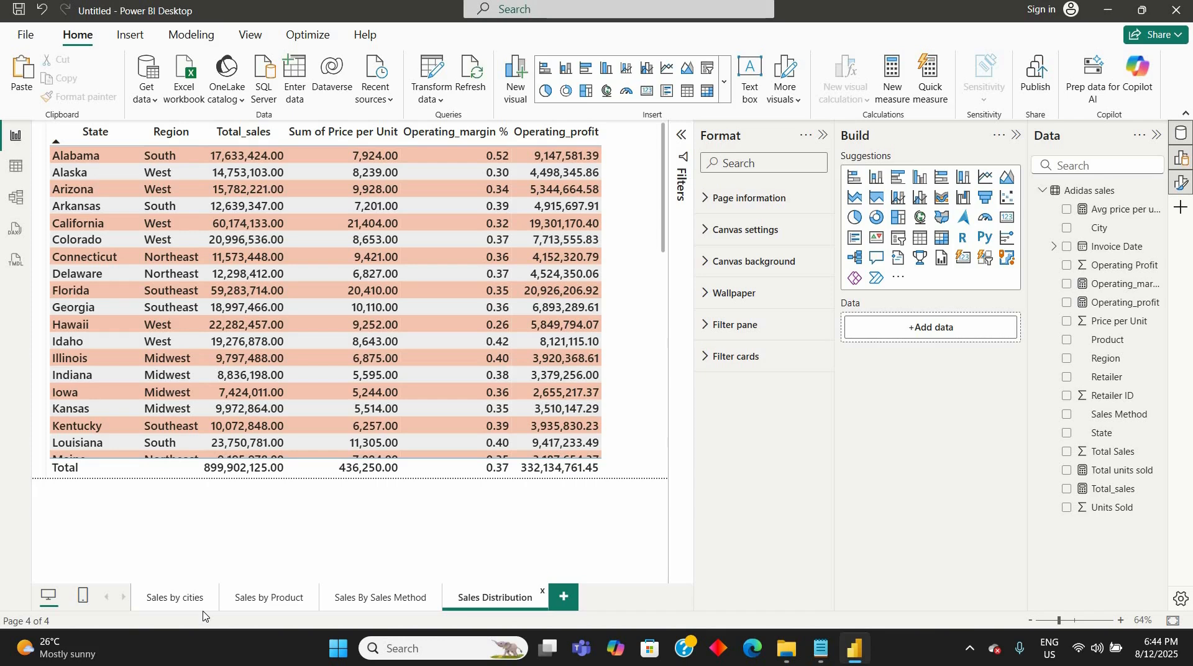
- Add a new report page and name it Dashboard
left_click(563, 595)
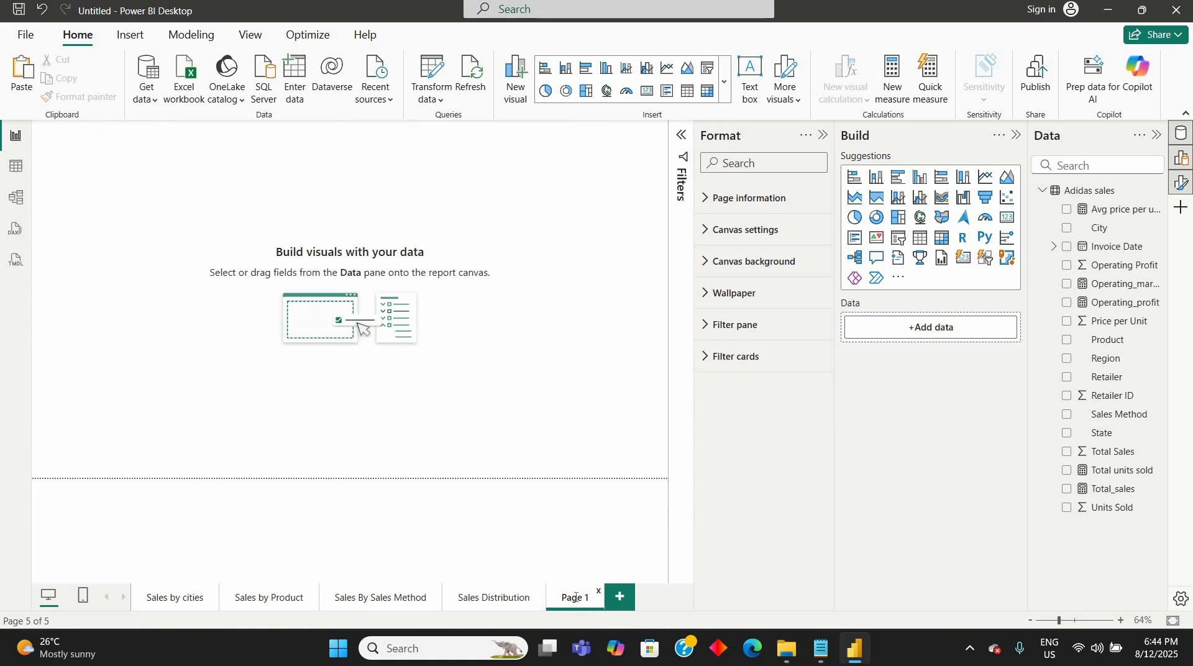
double_click(575, 597)
key("BackSpace")
key("BackSpace")
key("BackSpace")
key("BackSpace")
key("BackSpace")
key("BackSpace")
type("Dashboard")
key("Return")
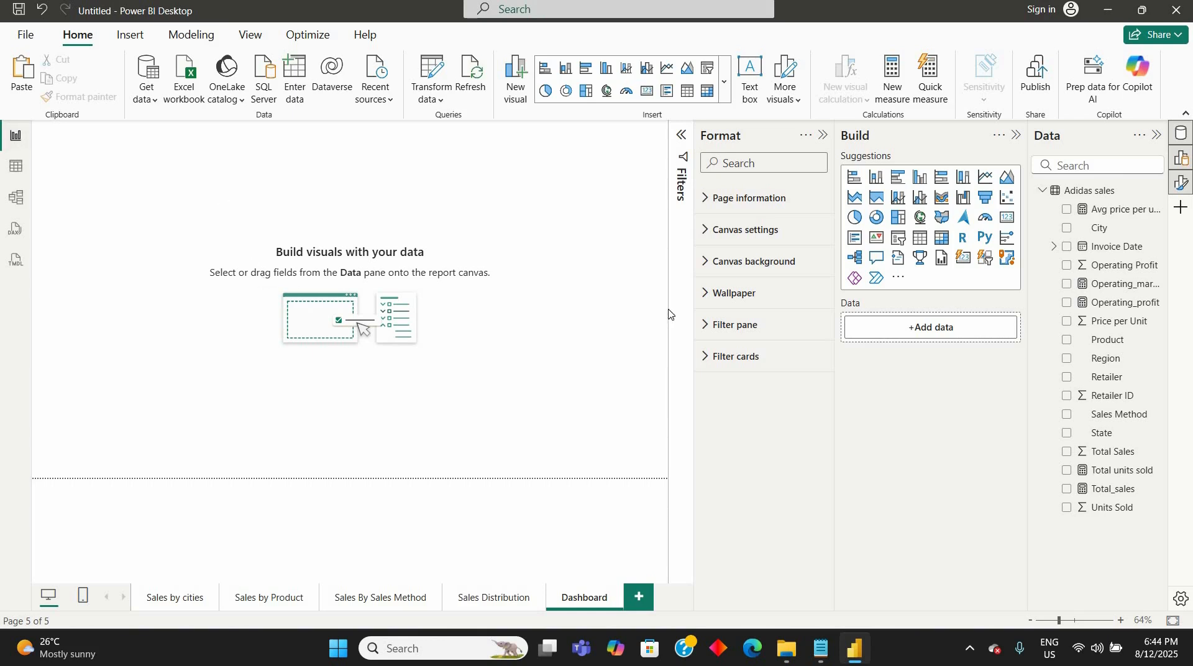
- Set the Dashboard page's canvas type to Custom with a height of 820 px
left_click(711, 239)
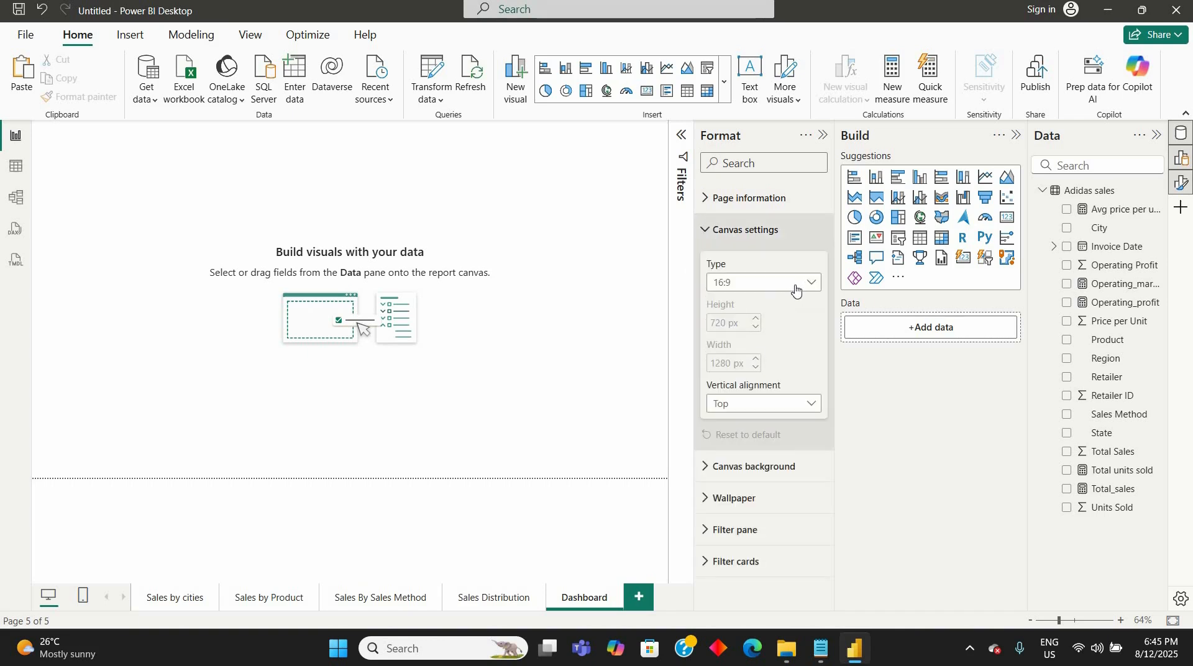
left_click(770, 377)
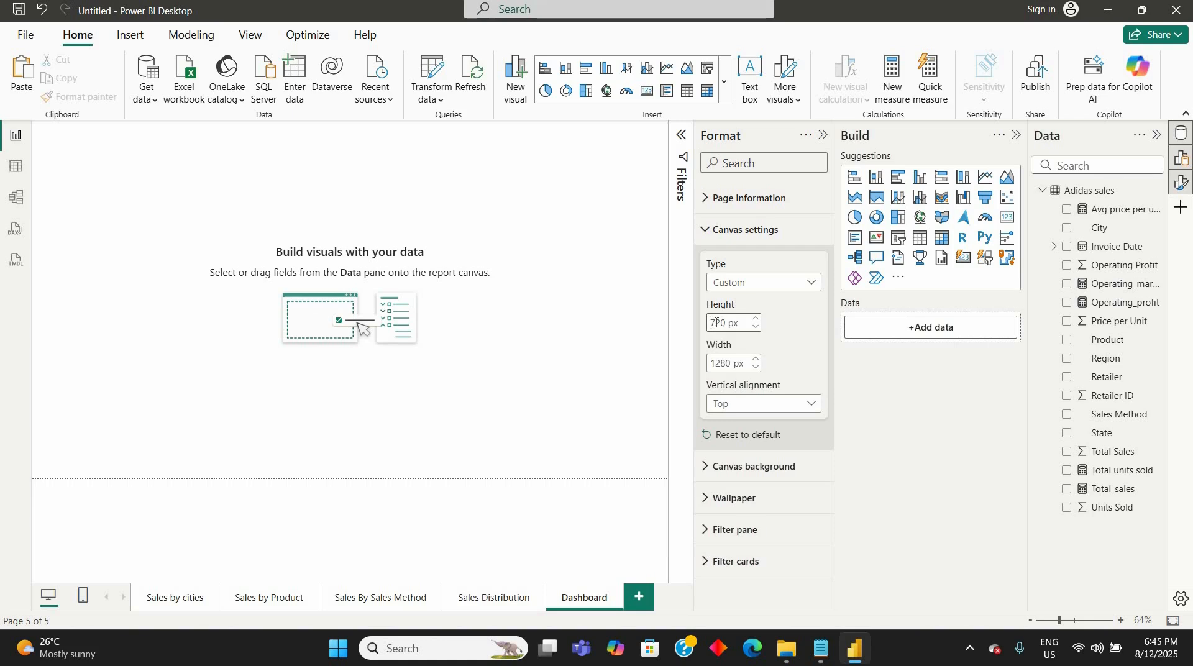
left_click(716, 322)
key("BackSpace")
type("8")
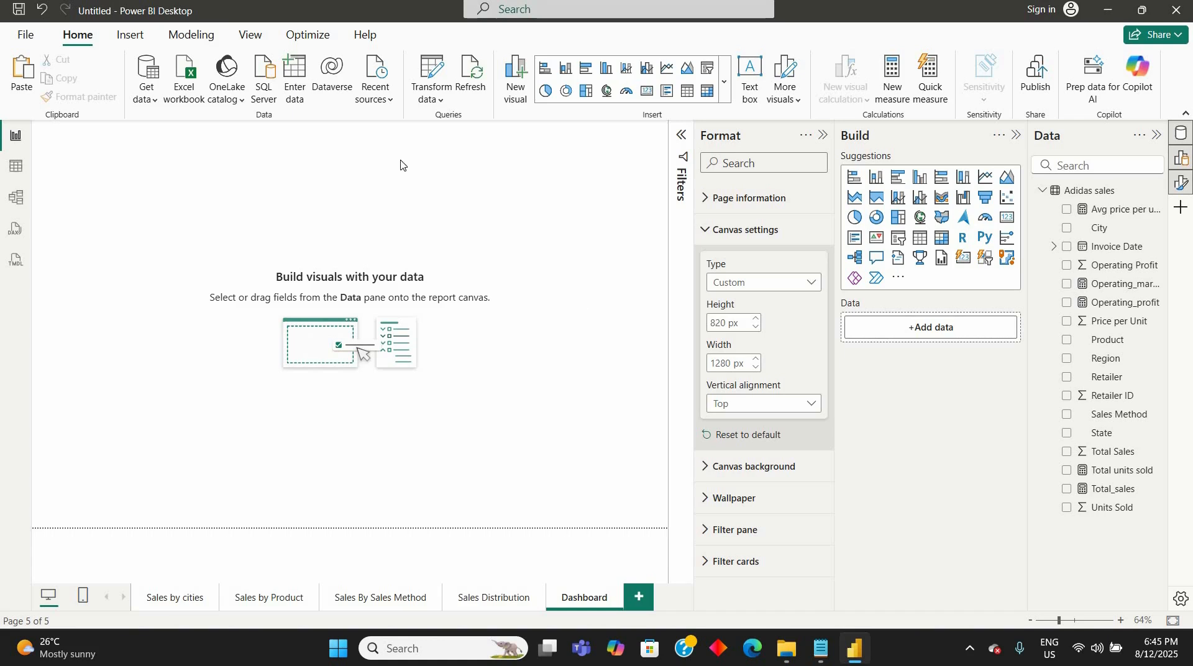
- Insert a rounded rectangle as a full-width banner along the page's top edge, about 1270 wide and 117 high
left_click(131, 37)
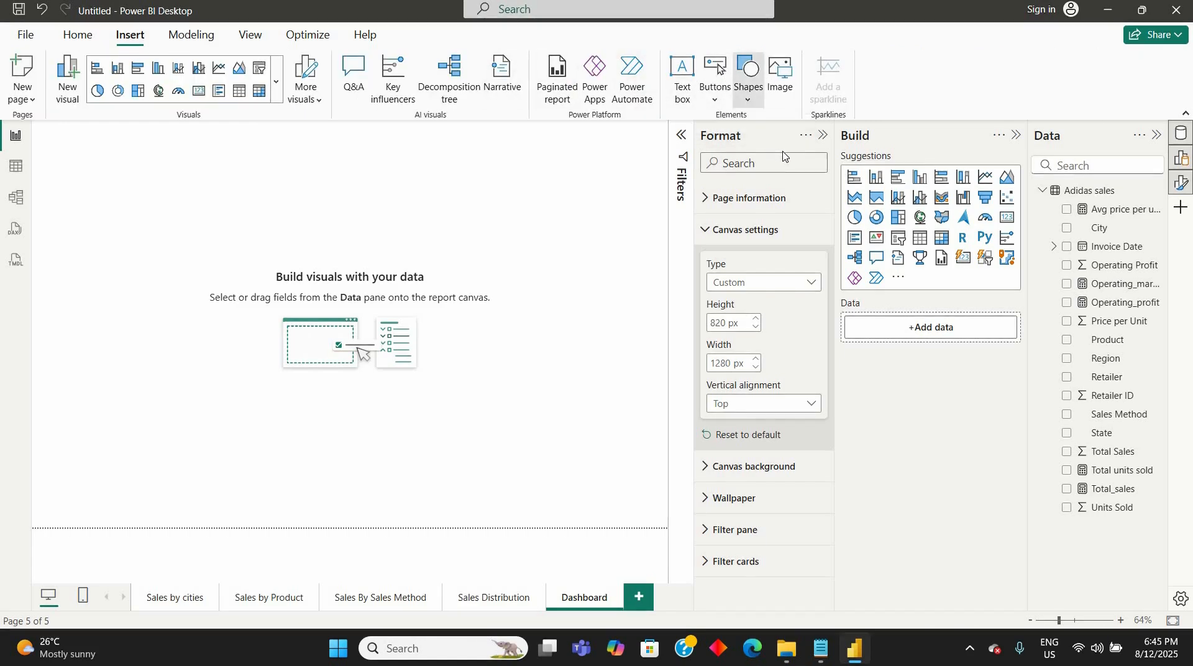
left_click(749, 81)
left_click(785, 156)
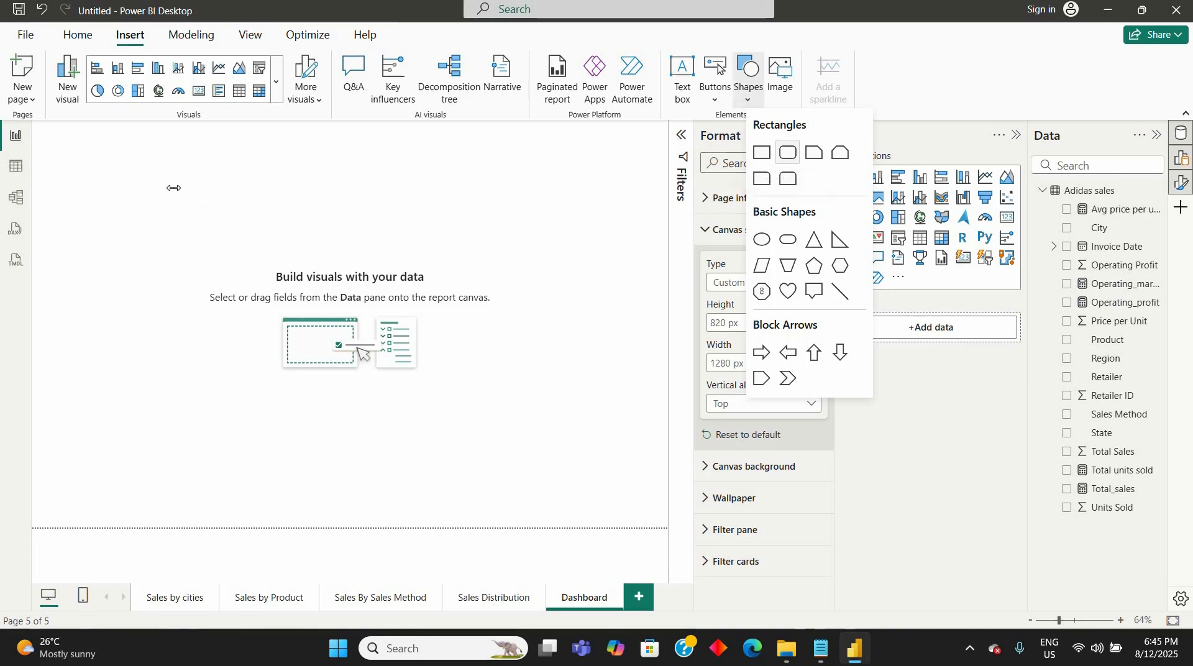
left_click_drag(240, 193, 674, 222)
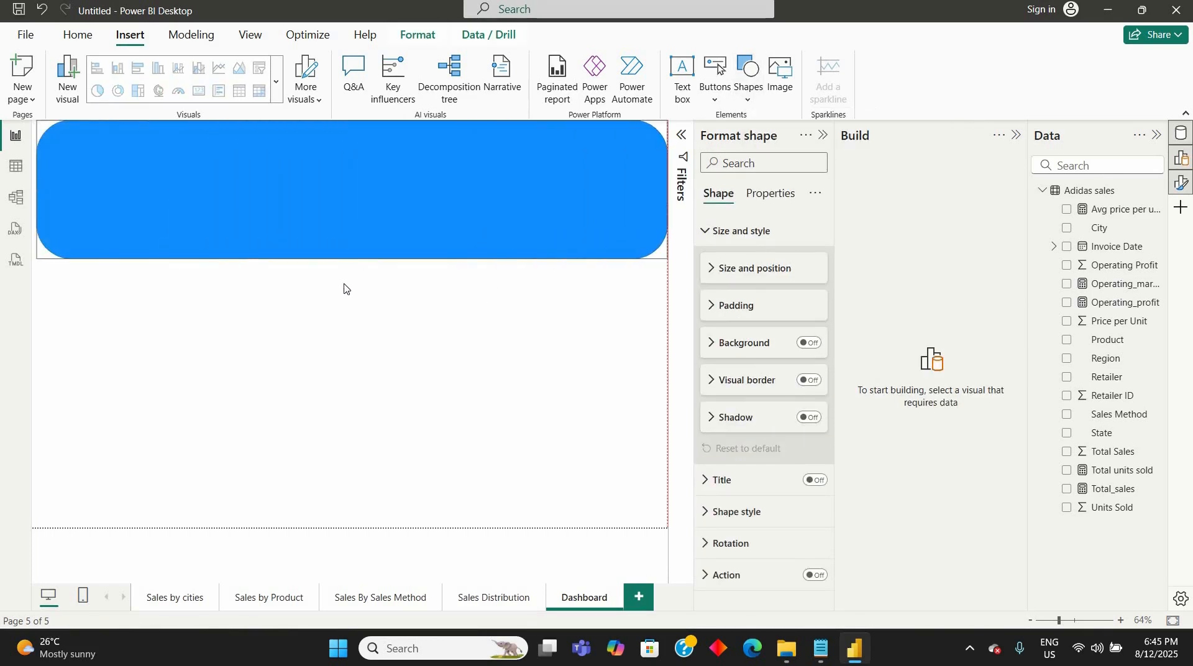
left_click_drag(352, 257, 348, 178)
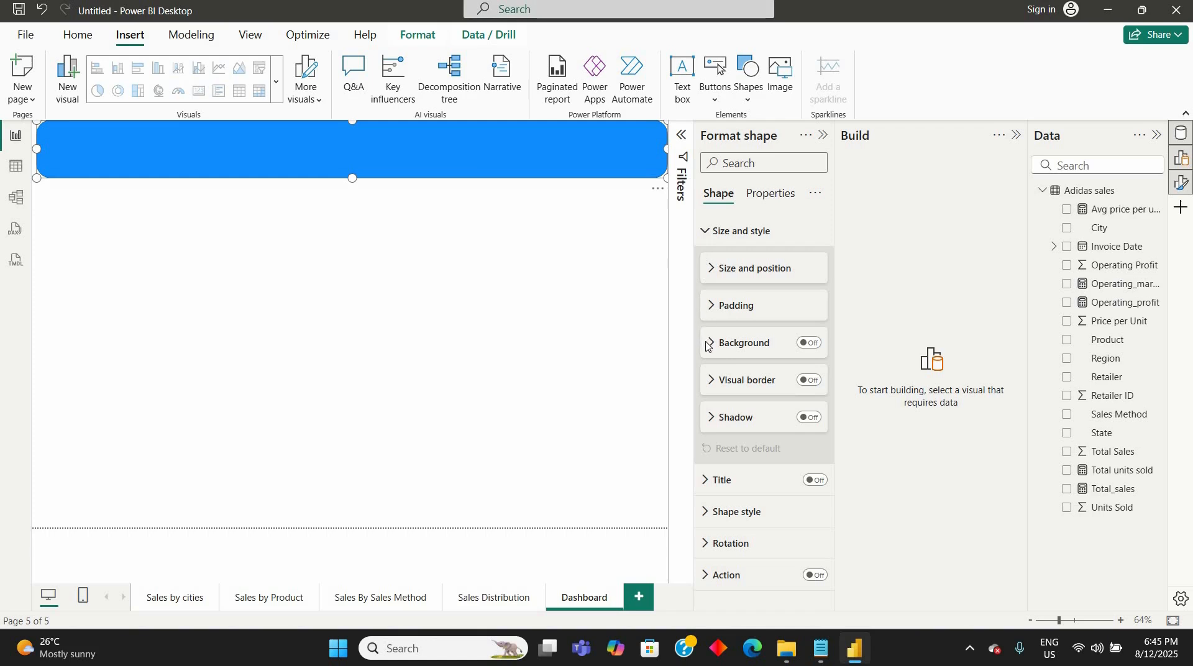
left_click(715, 277)
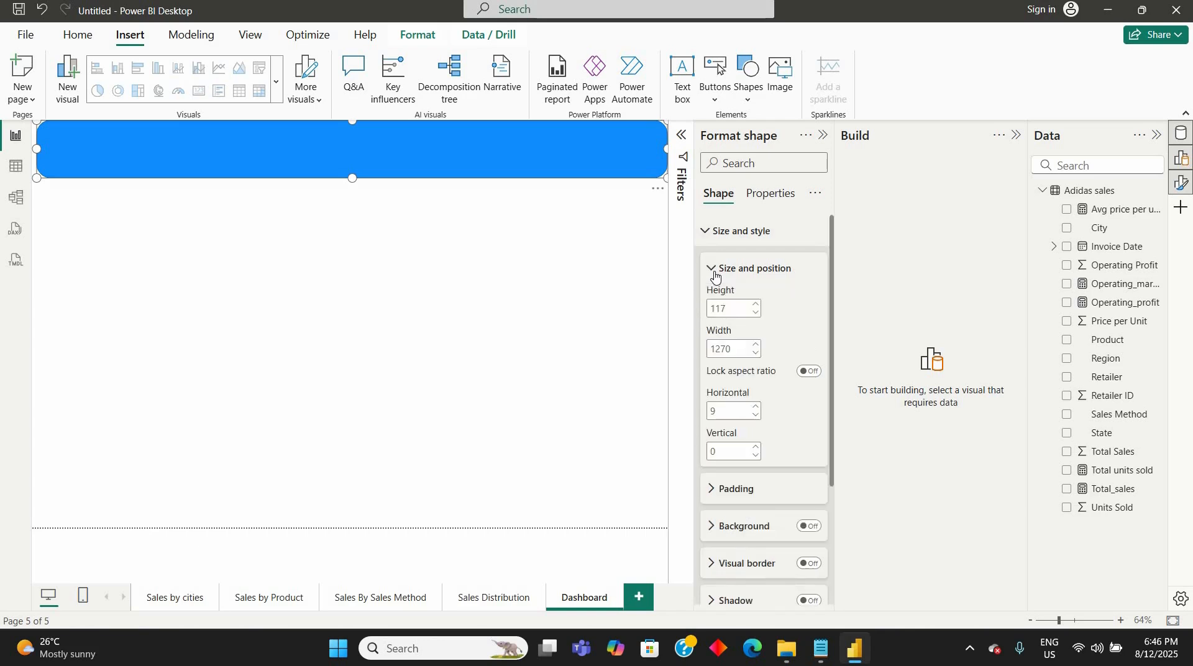
left_click(715, 274)
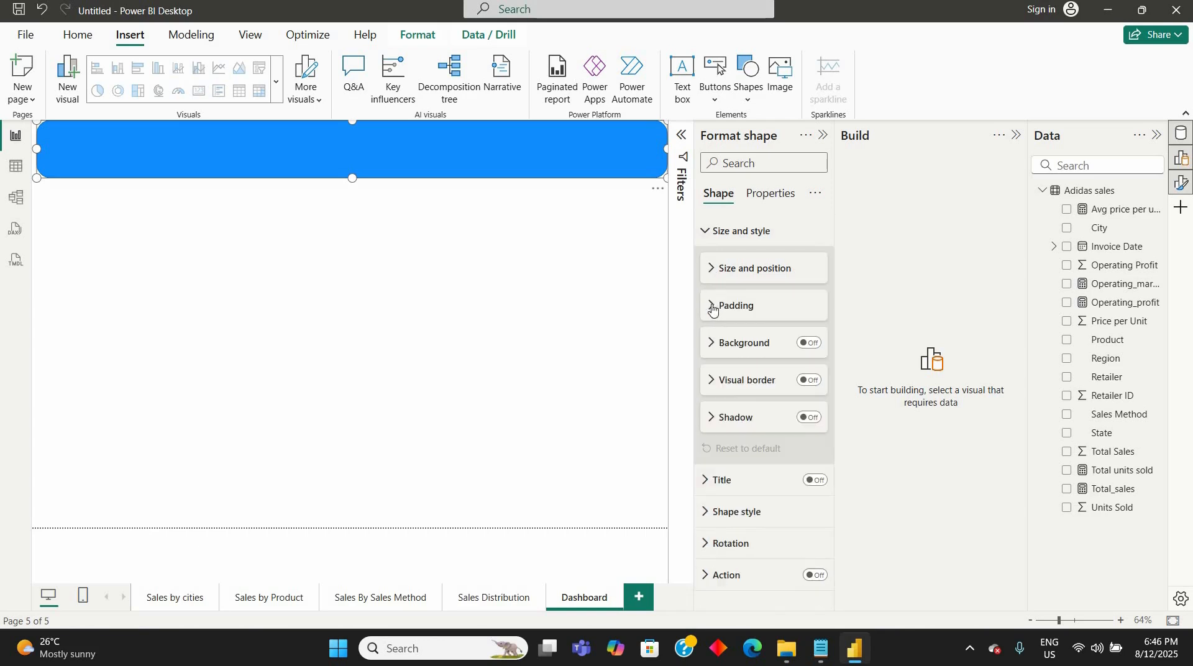
- Turn on the shadow for the banner rectangle
left_click(807, 425)
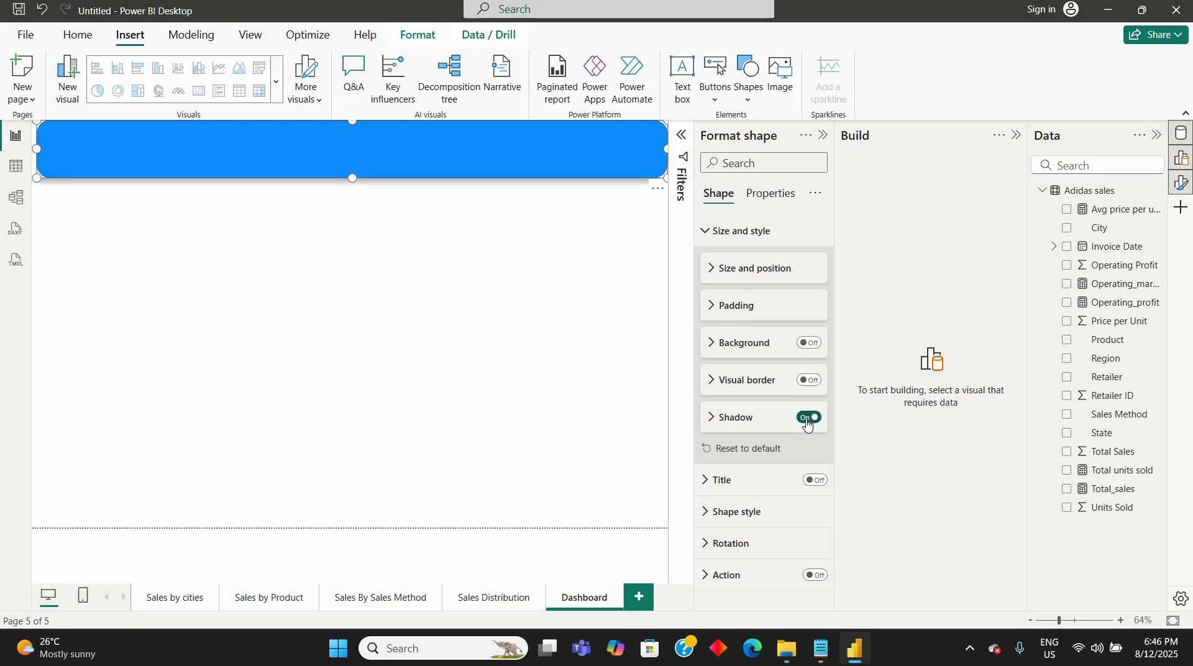
left_click(713, 352)
left_click(712, 351)
- Change the banner rectangle's fill color to the dark navy blue from the recent colors
left_click(702, 235)
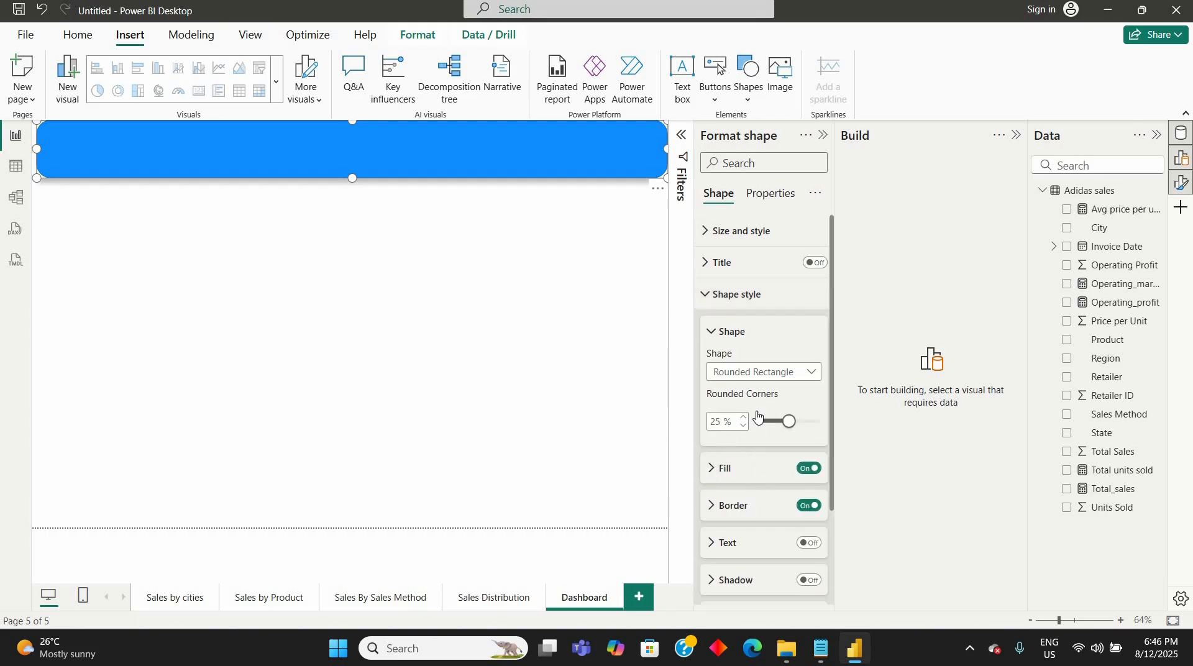
left_click(713, 472)
scroll(740, 457, "down", 1)
left_click(740, 455)
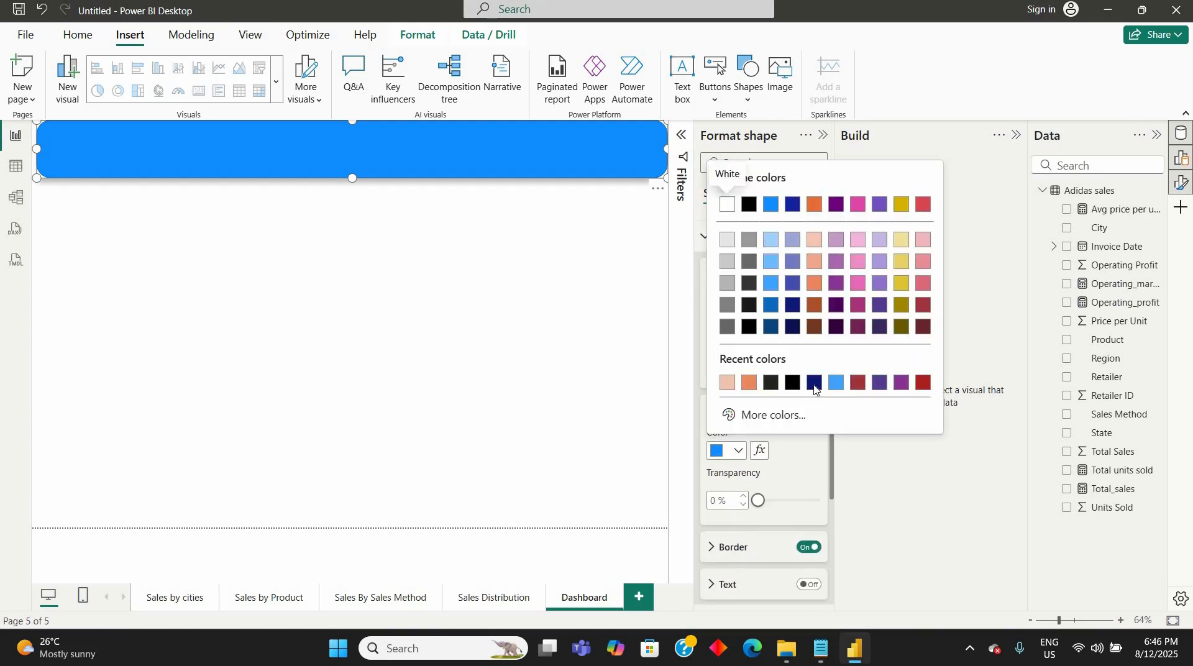
left_click(815, 383)
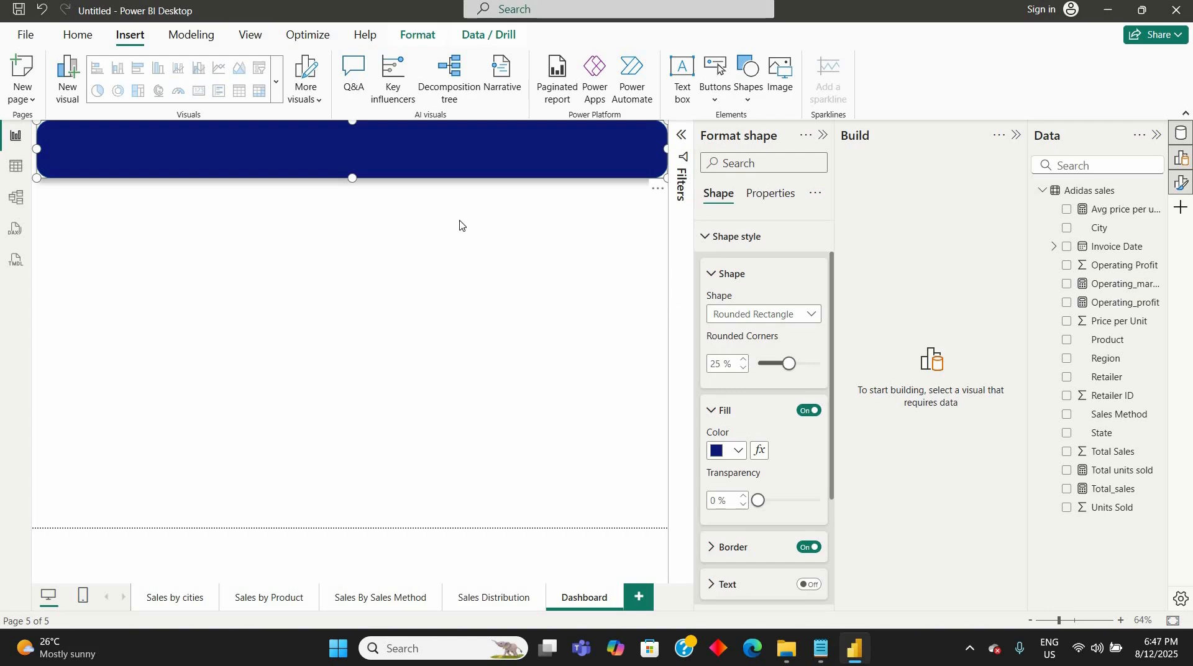
left_click(451, 186)
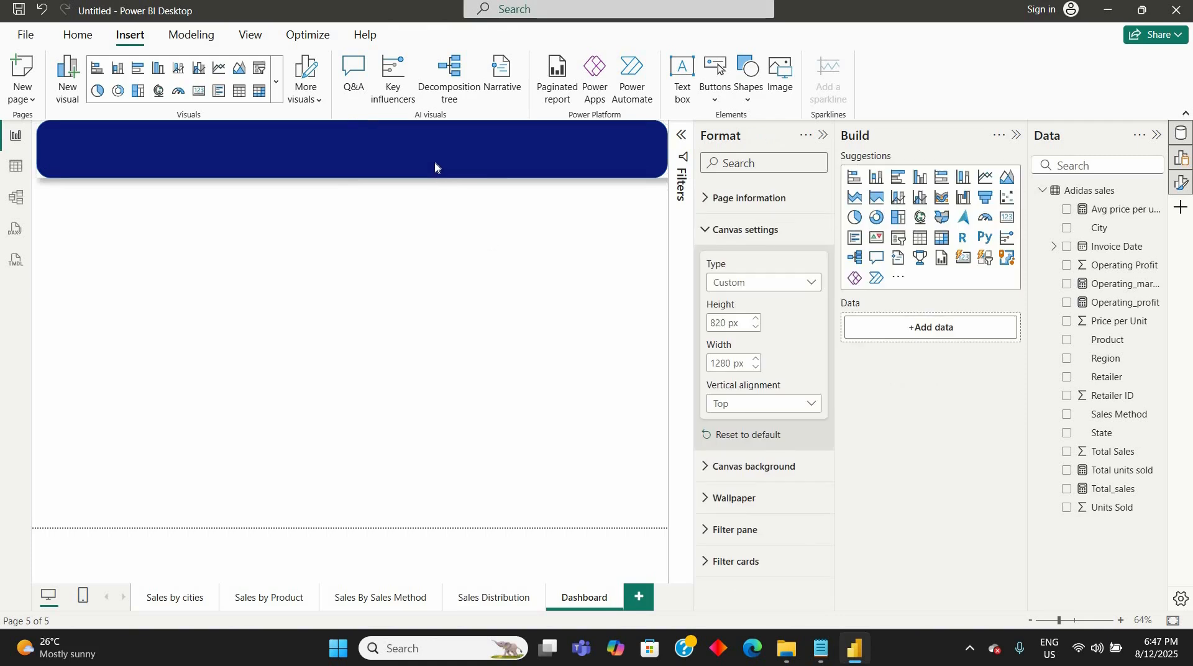
- Shift the banner slightly down and duplicate it twice, stacking the two copies directly beneath it
left_click(435, 161)
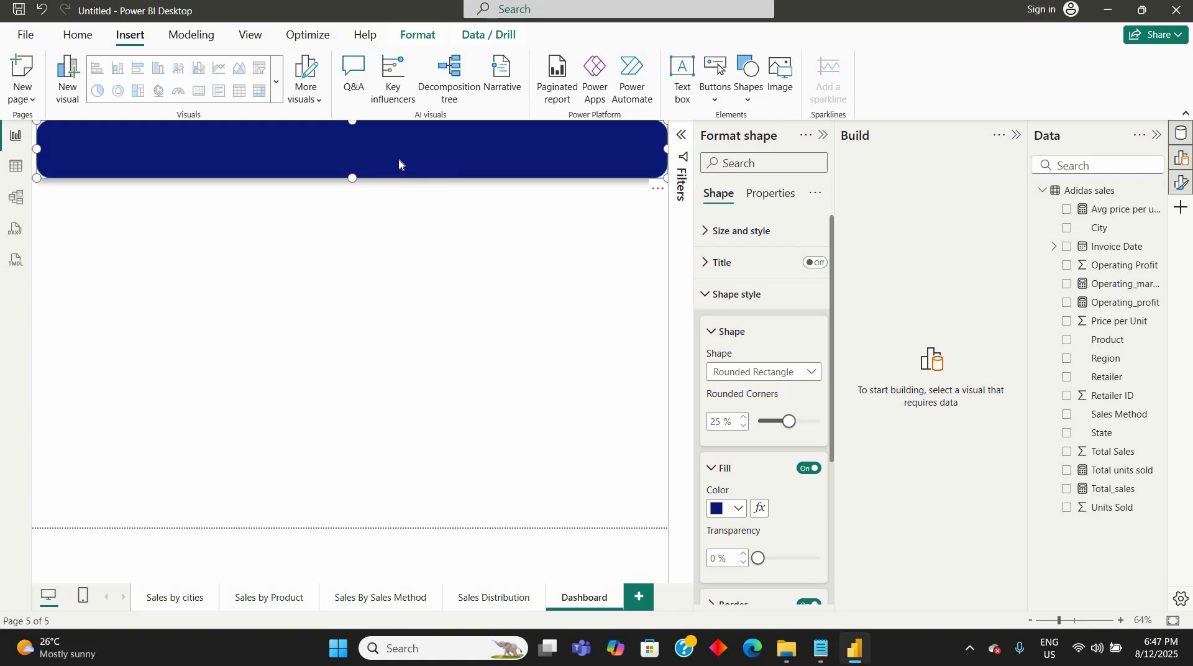
left_click_drag(396, 162, 391, 186)
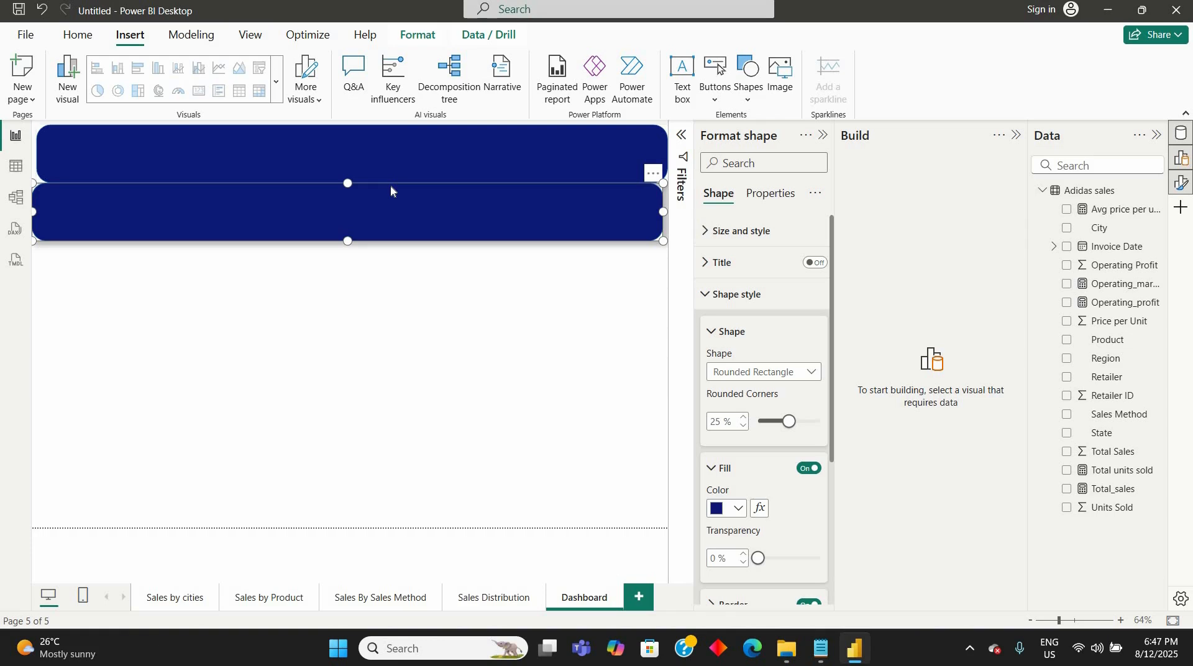
key("ctrl+v")
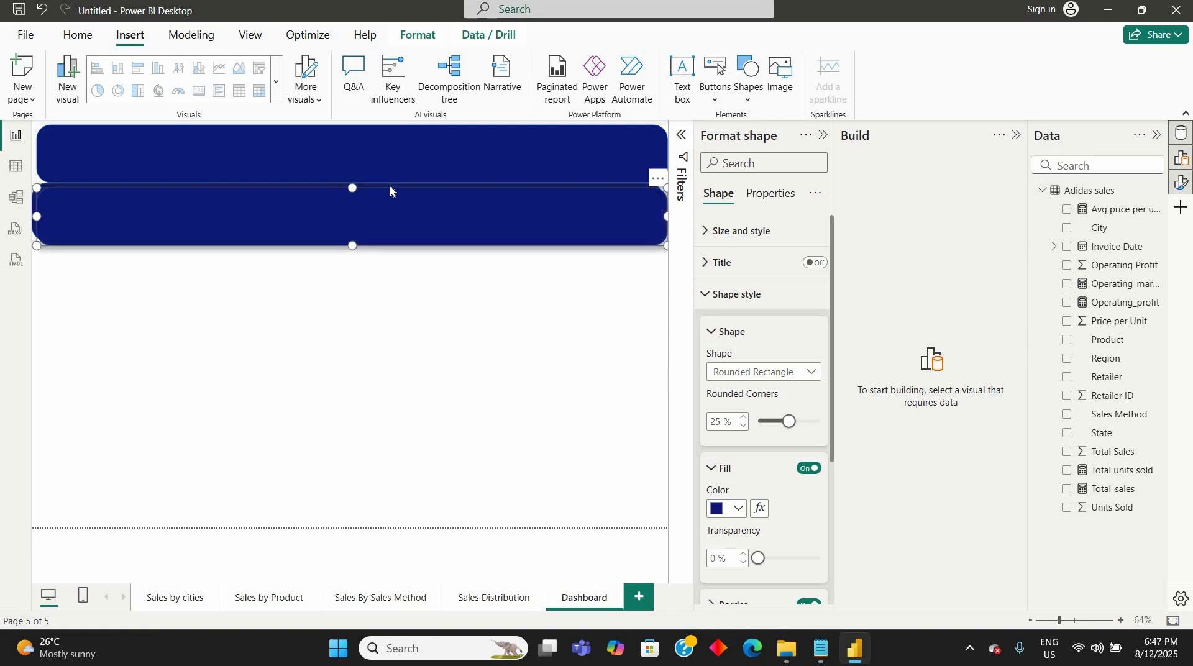
left_click_drag(390, 196, 390, 257)
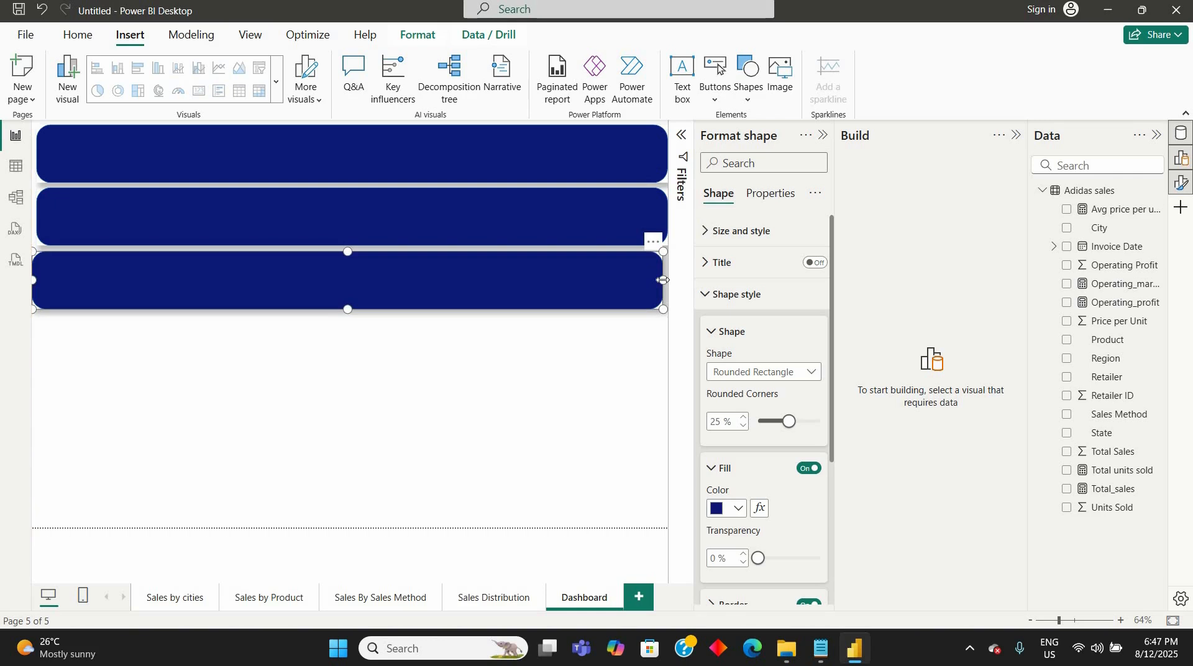
- Resize the third bar into a narrower, taller panel and place a copy of it below at the page's lower edge
left_click_drag(602, 293, 267, 312)
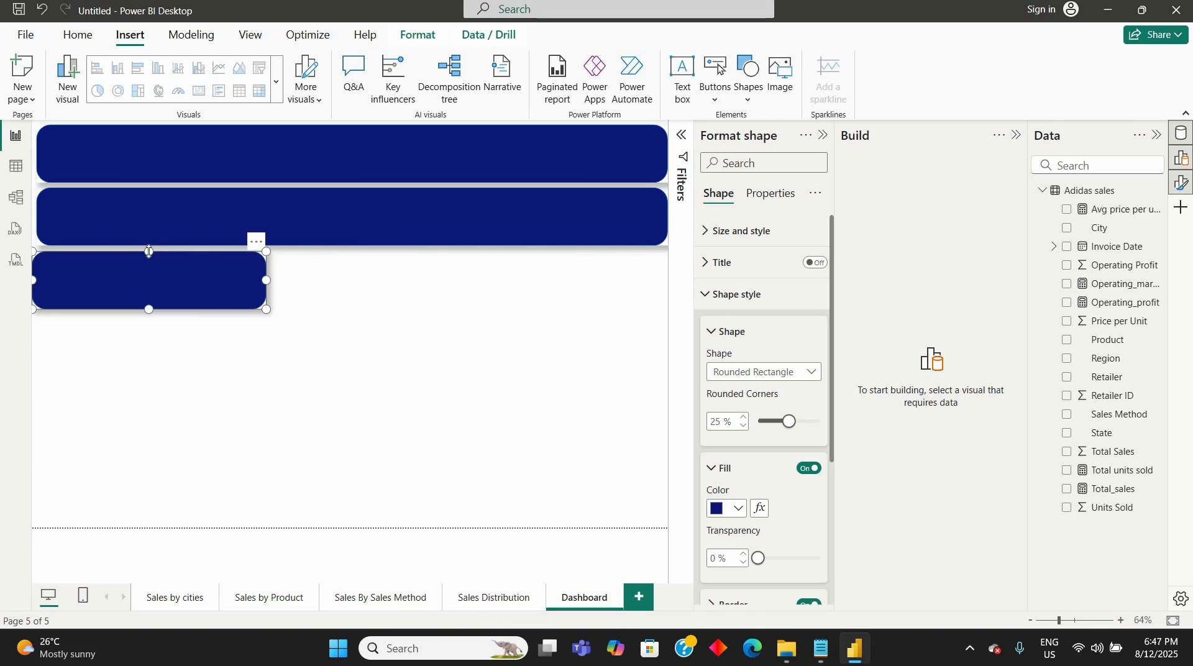
left_click_drag(148, 307, 154, 394)
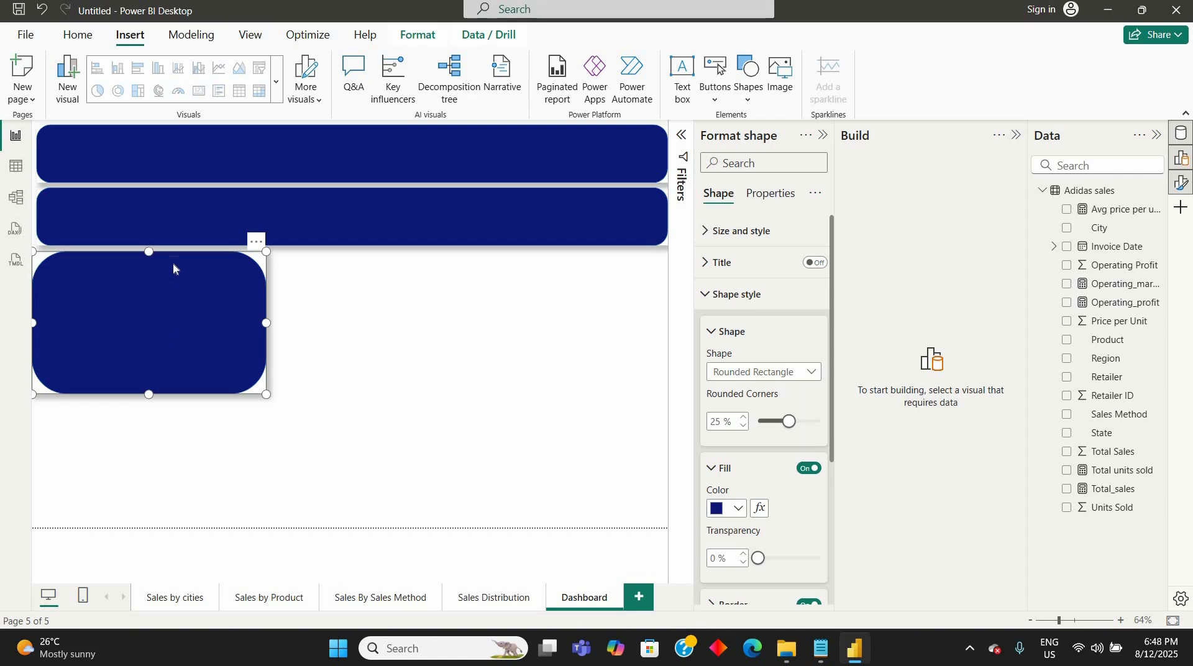
key("ctrl+v")
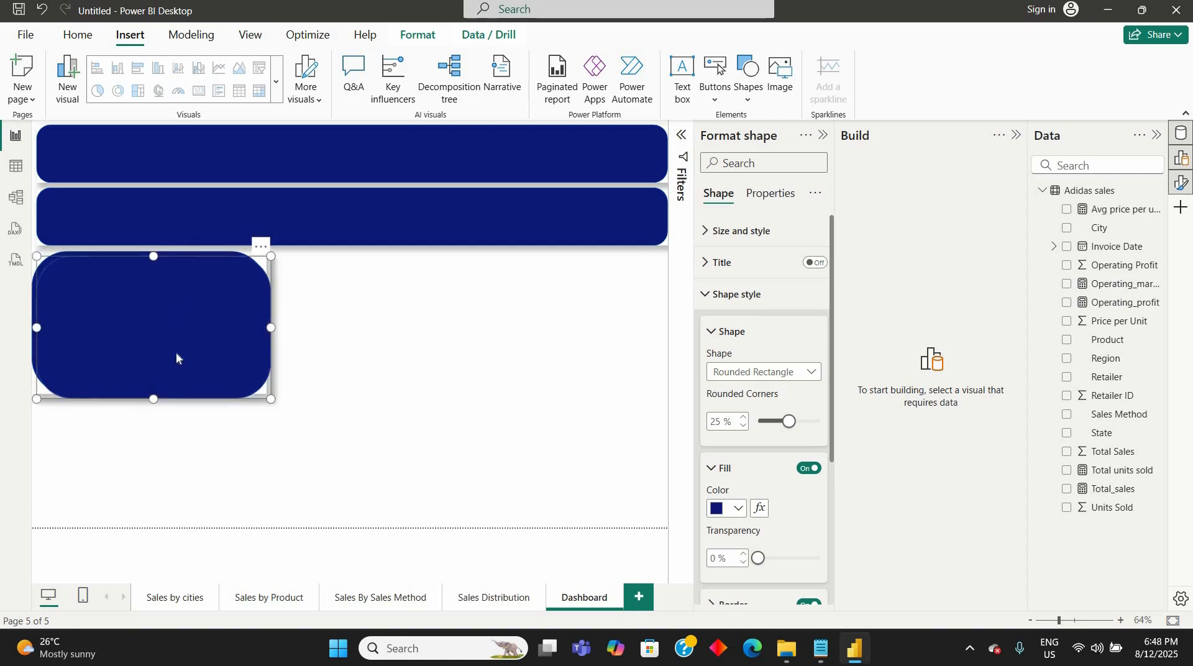
mouse_move(176, 352)
left_mouse_down()
mouse_move(170, 390)
mouse_move(176, 375)
left_mouse_up()
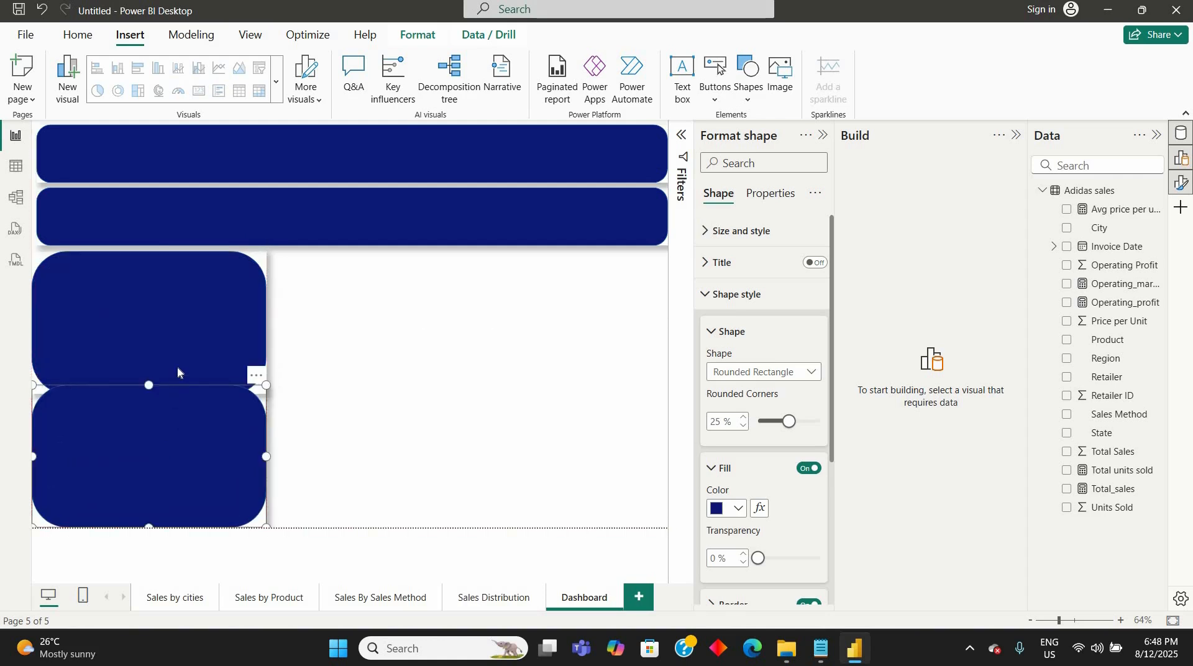
- Adjust the heights of the two stacked panels so they no longer overlap and a narrow gap separates them
left_click(178, 343)
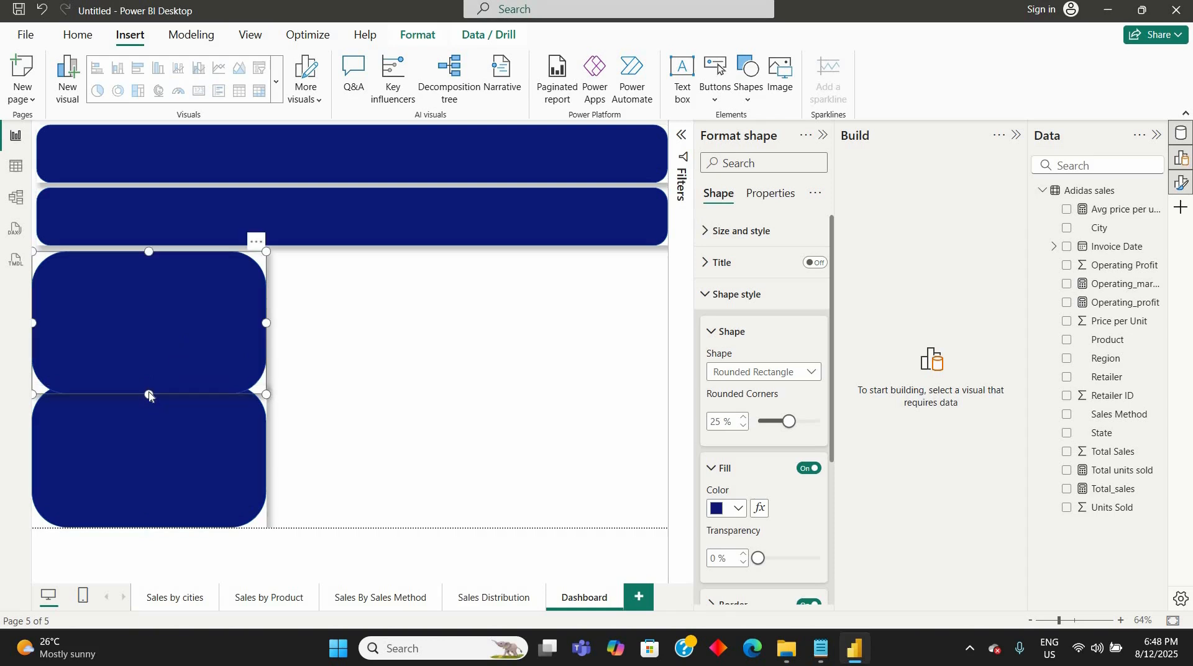
left_click_drag(148, 396, 147, 379)
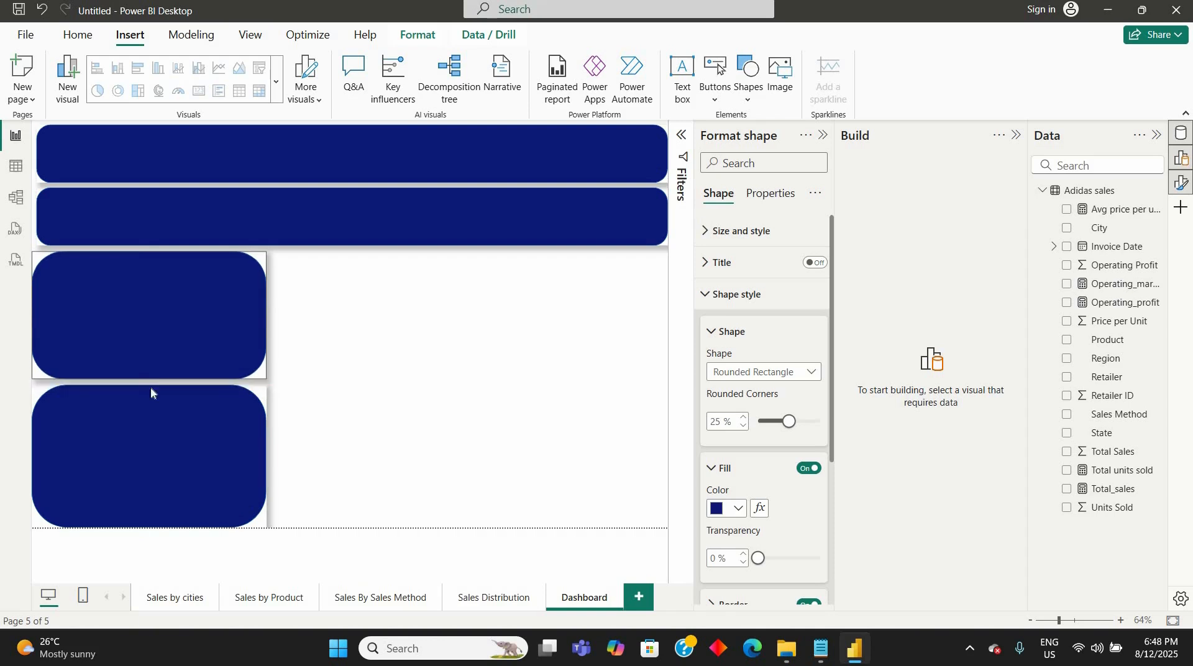
left_click(158, 400)
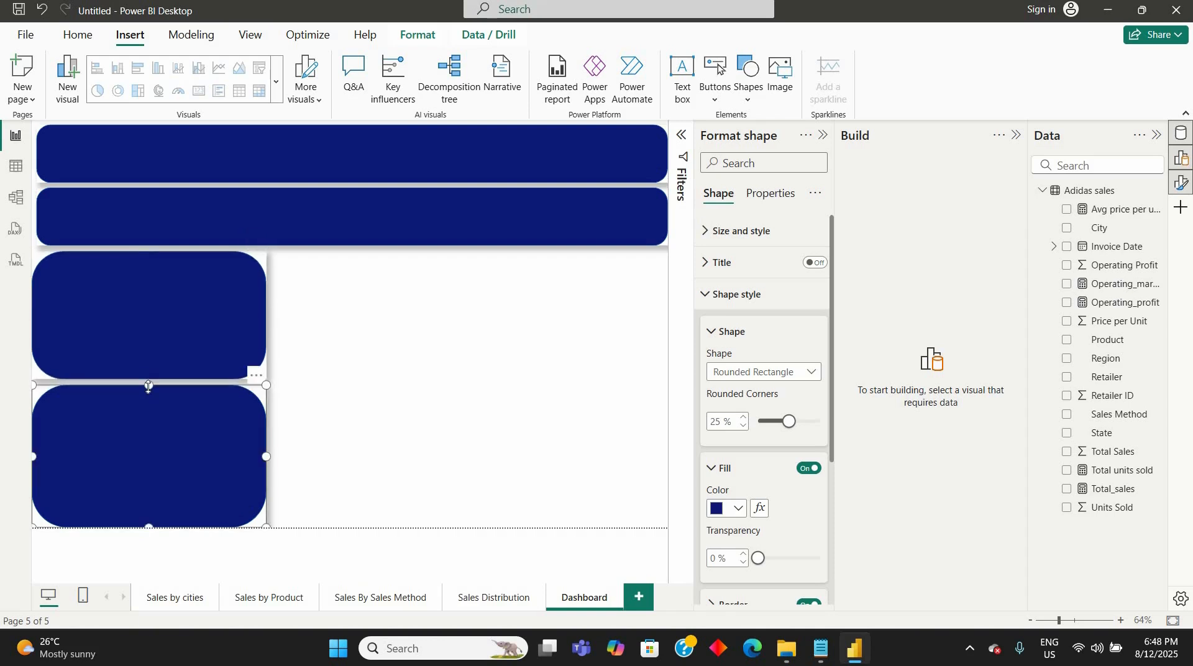
left_click_drag(148, 386, 148, 389)
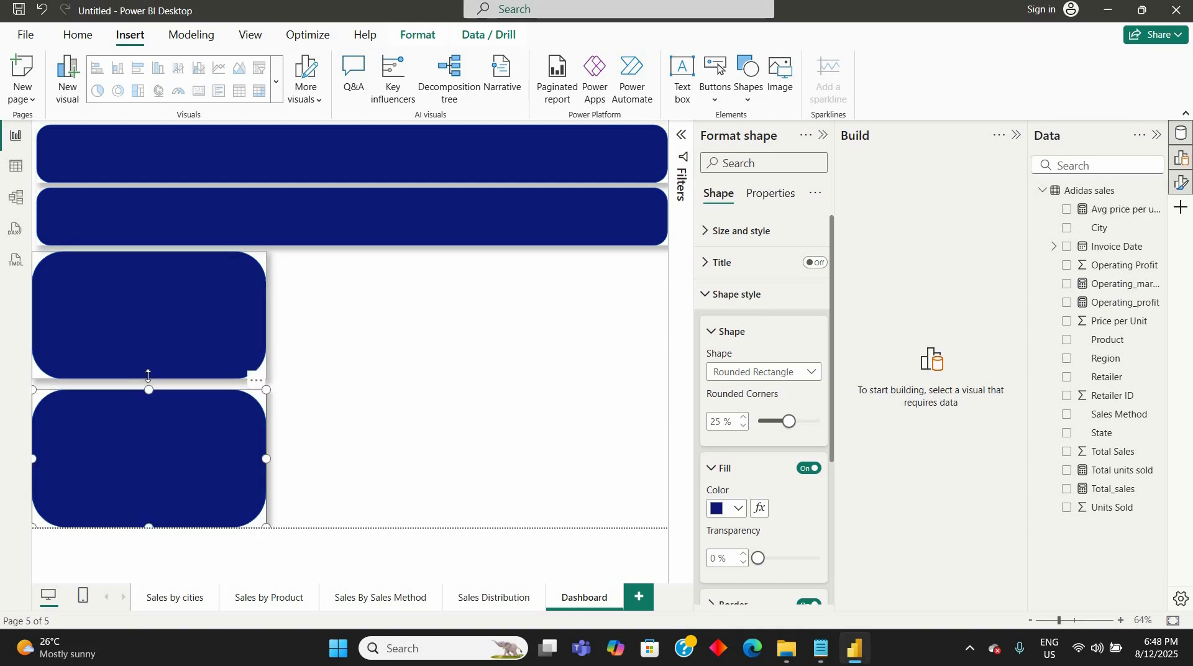
left_click(148, 377)
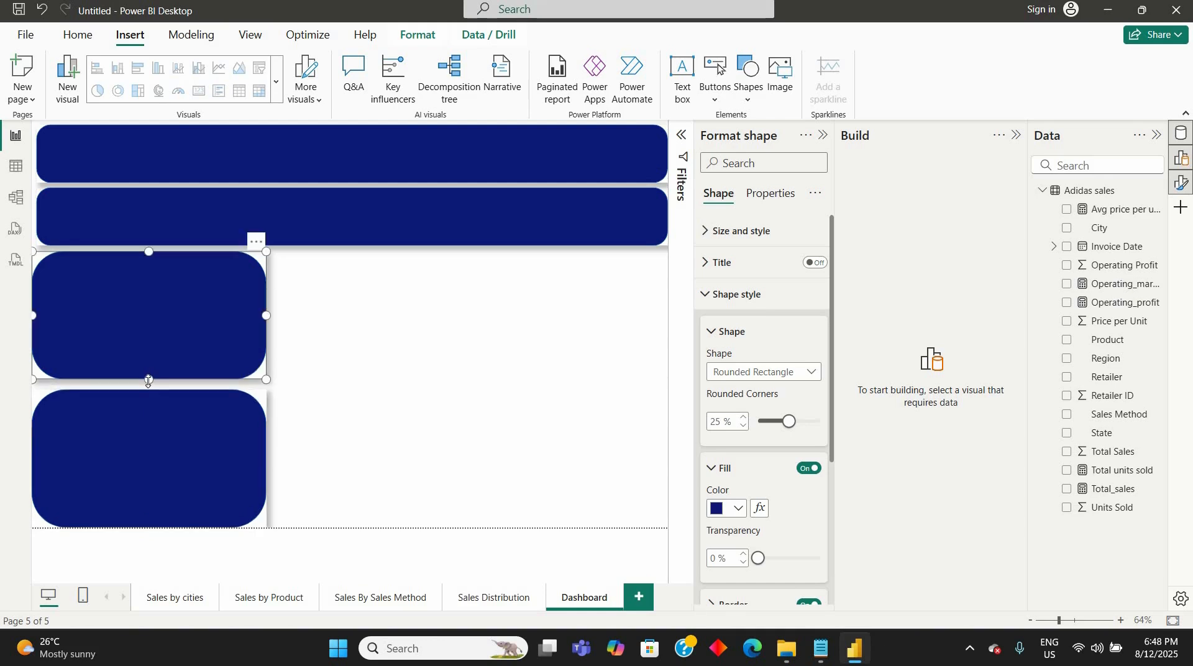
left_click_drag(148, 381, 148, 385)
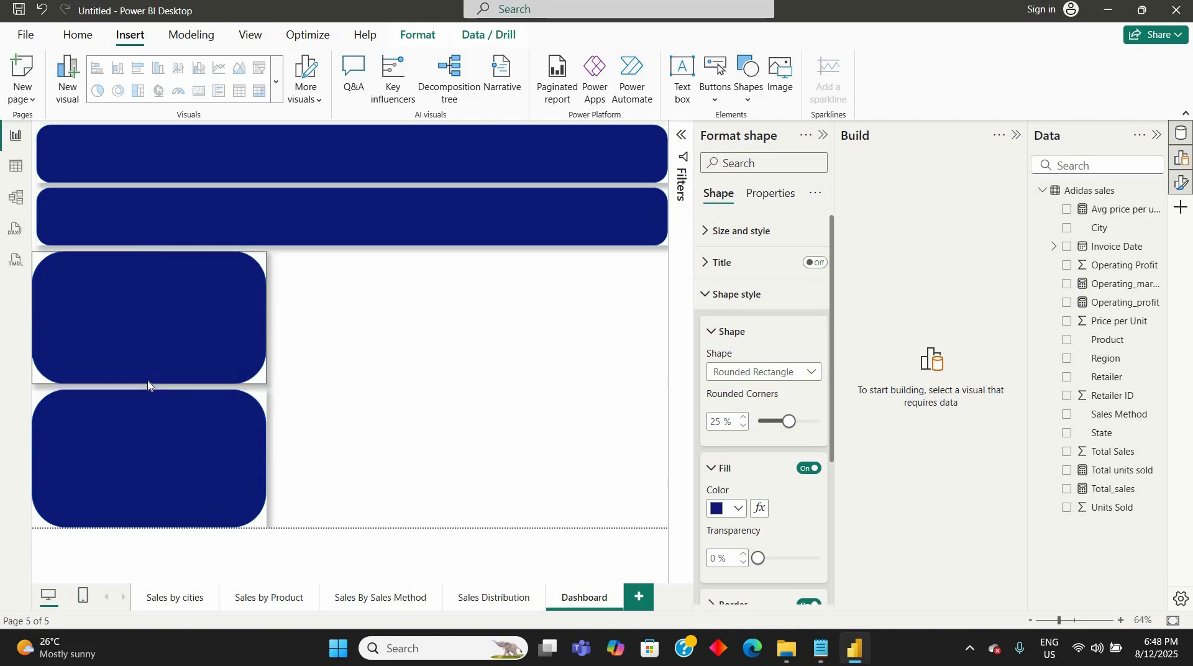
left_click(316, 409)
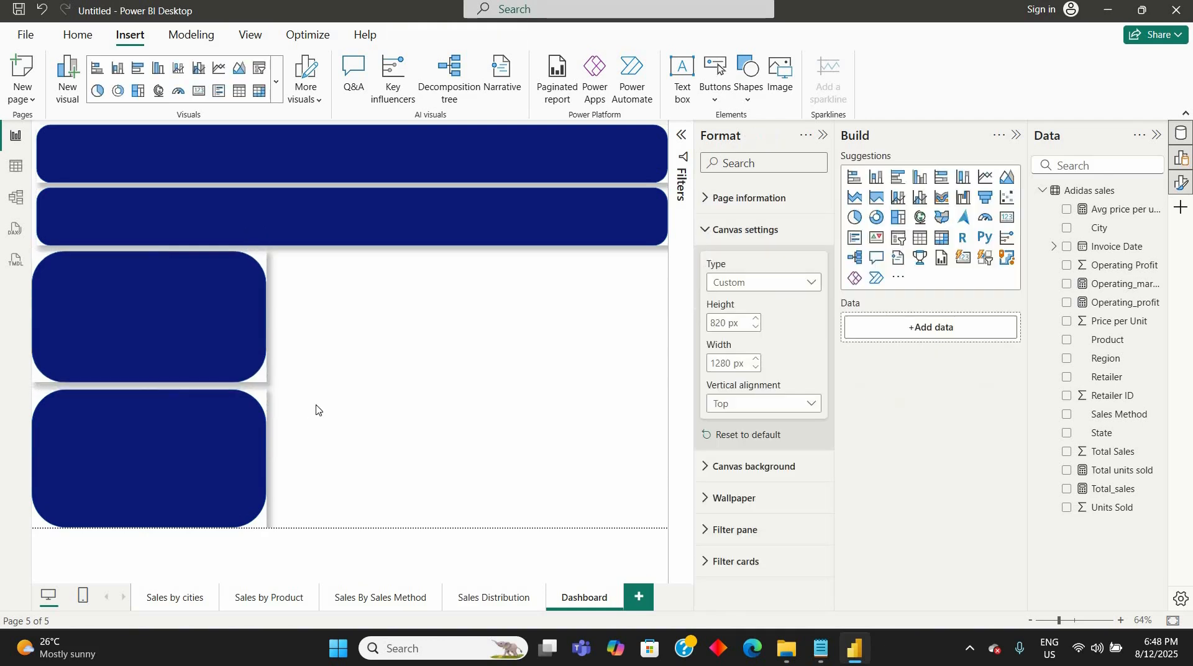
left_click(210, 338)
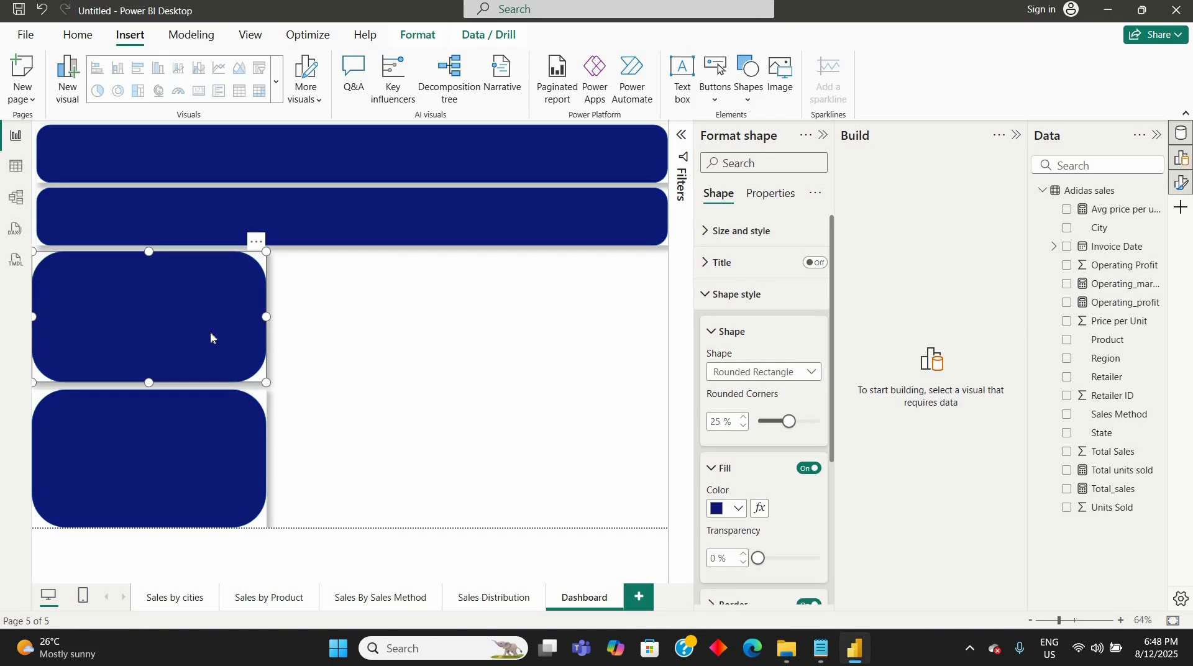
- Duplicate the two stacked panels and place the copies beside them as a middle column
left_click_drag(196, 256, 201, 261)
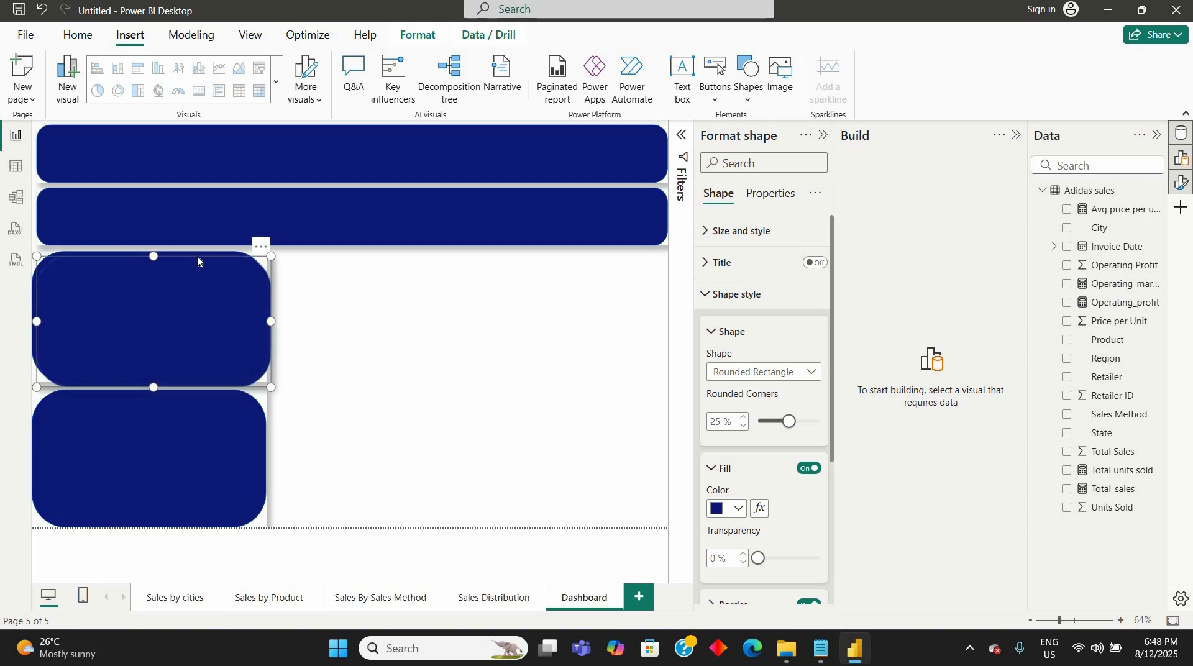
left_click_drag(435, 265, 440, 258)
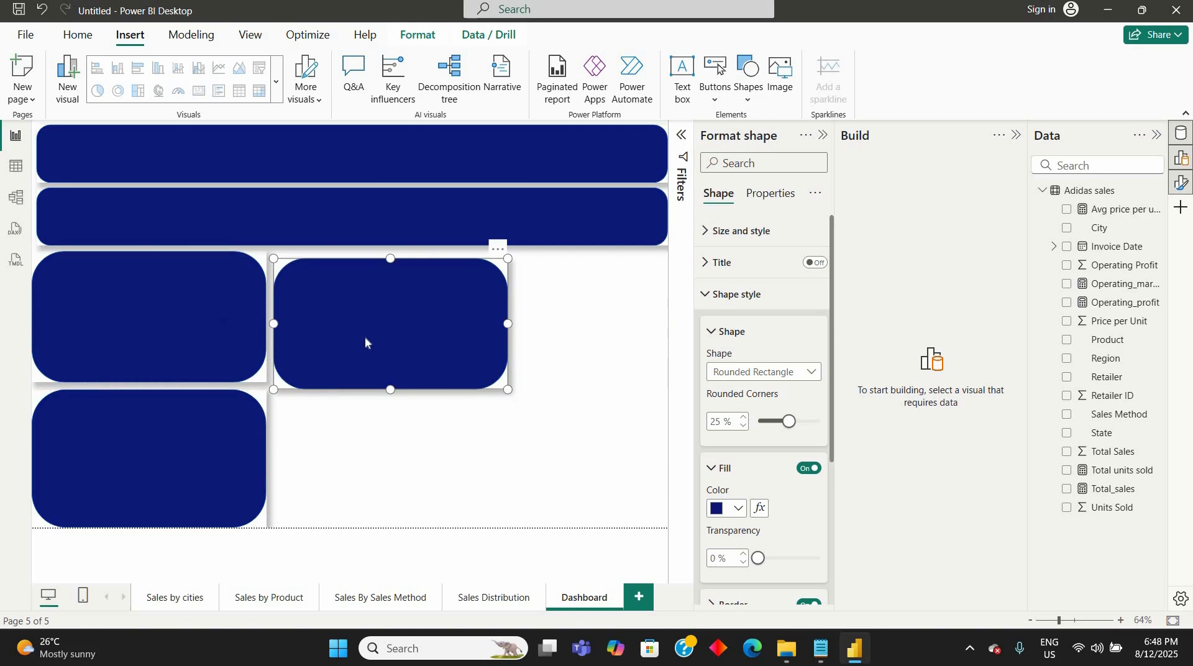
left_click(190, 415)
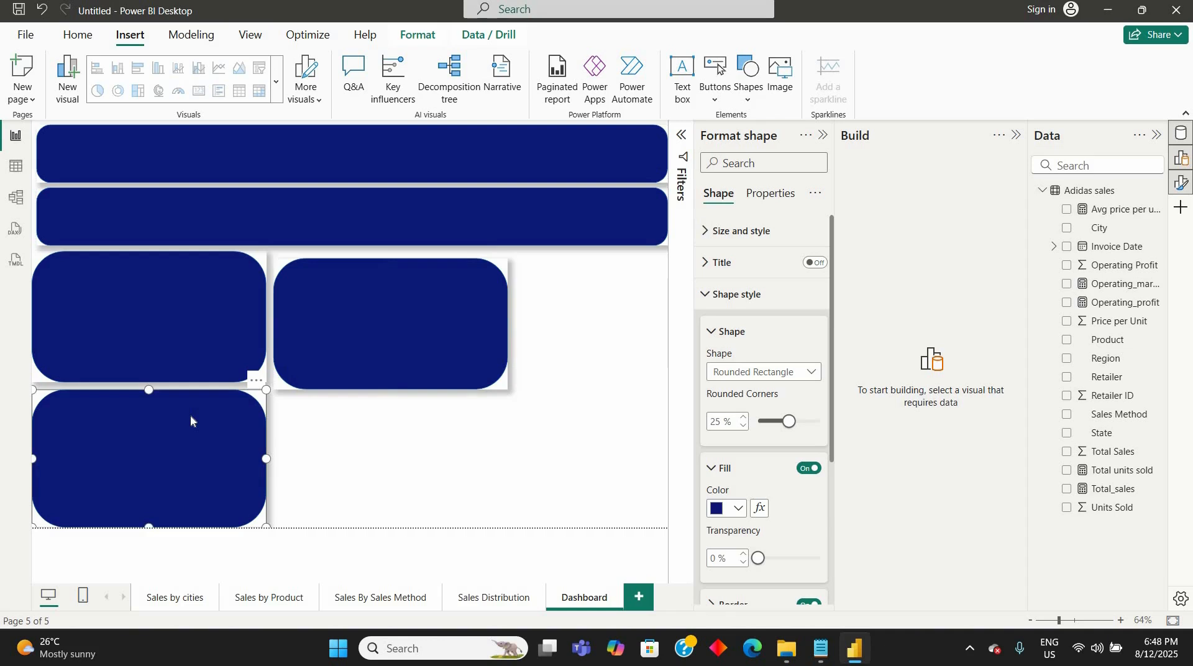
left_click_drag(188, 390, 430, 455)
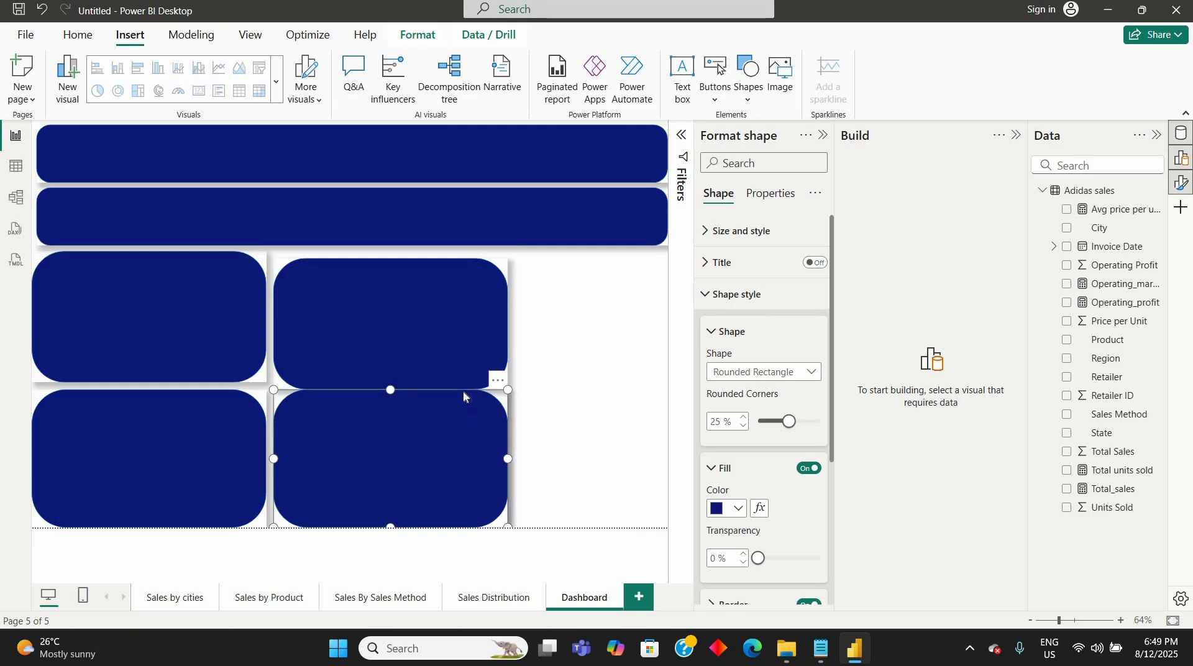
- Place another panel copy at the page's right edge, narrow it and stretch it from the second banner to the page's lower edge
left_click_drag(462, 392, 628, 428)
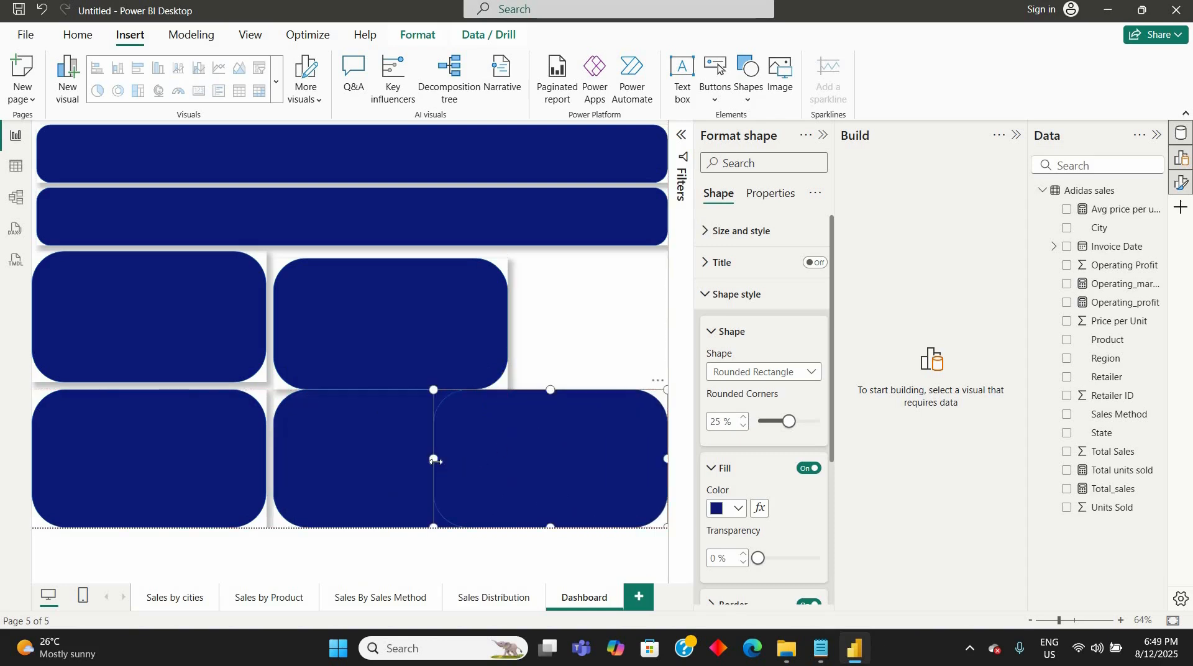
left_click_drag(433, 458, 508, 459)
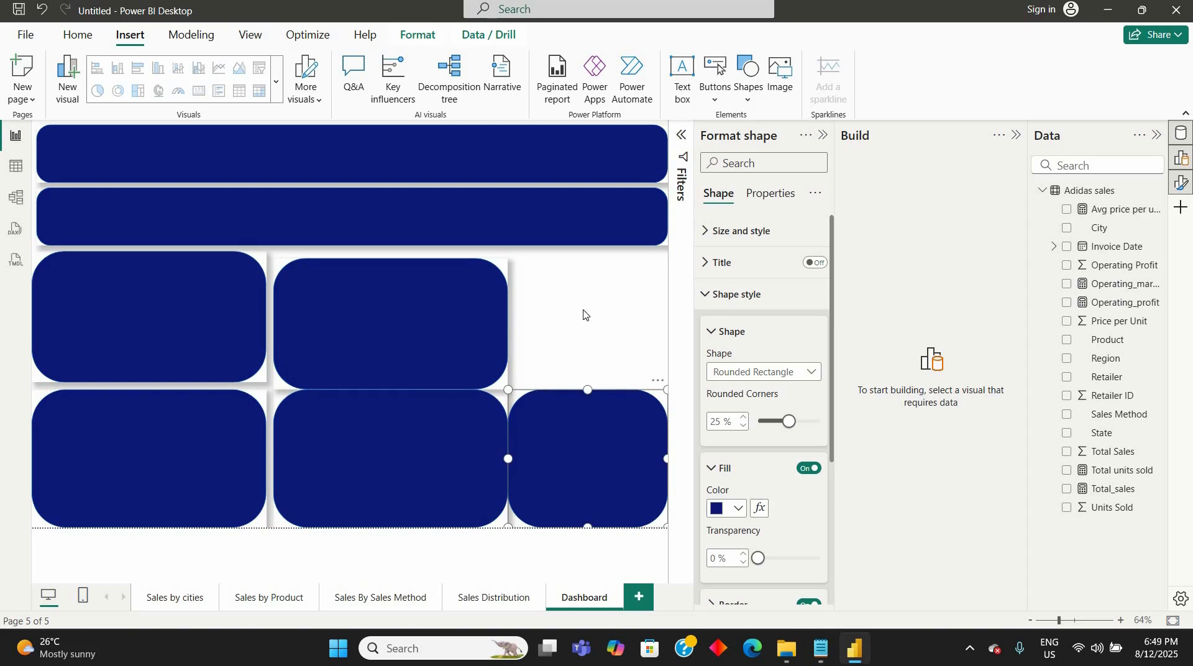
left_click_drag(583, 314, 590, 247)
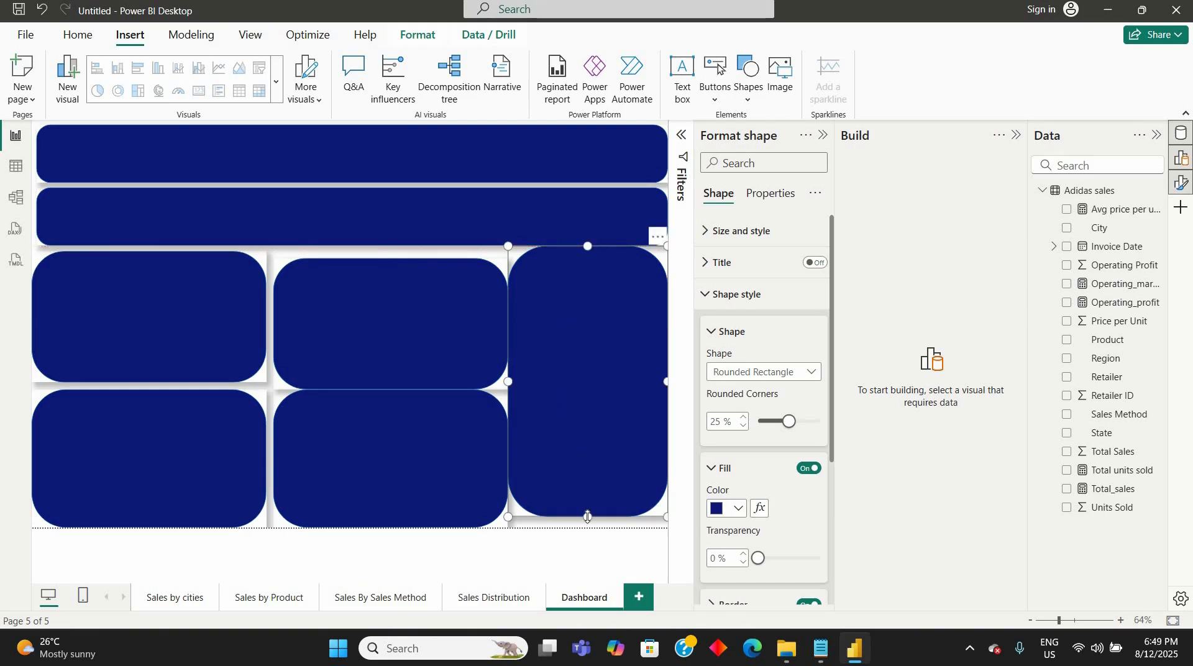
left_click_drag(588, 517, 588, 527)
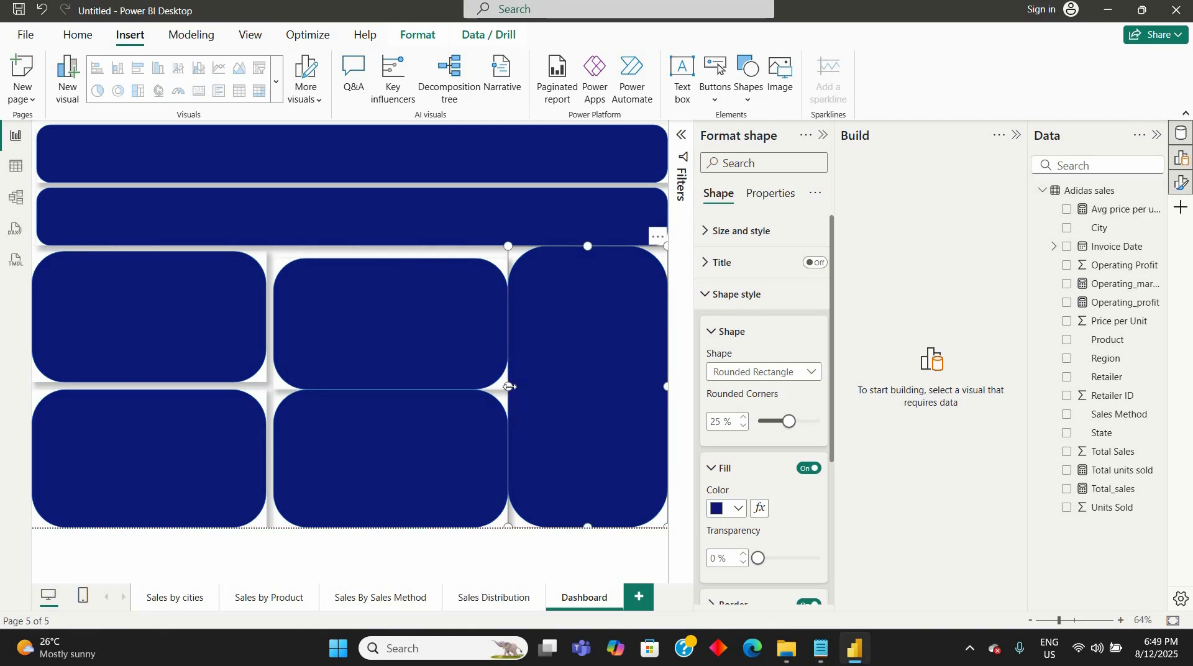
left_click_drag(509, 387, 519, 388)
left_click_drag(604, 430, 604, 430)
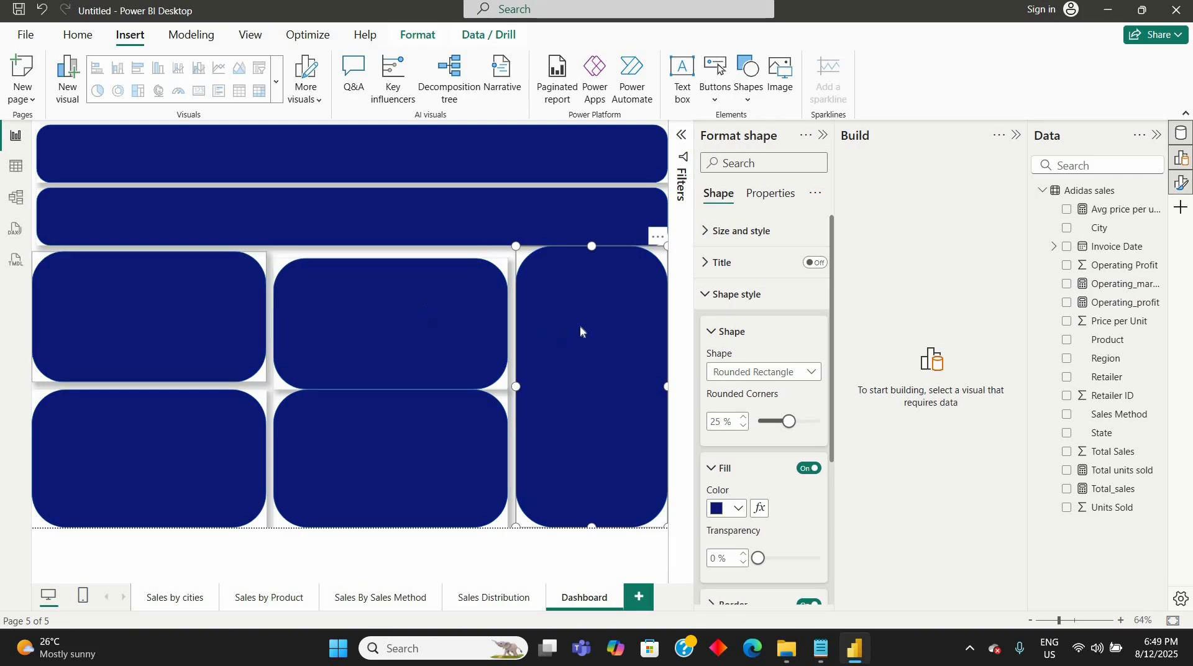
- Nudge the upper middle panel up to align with the upper left panel, leaving a gap above the lower one
left_click(395, 288)
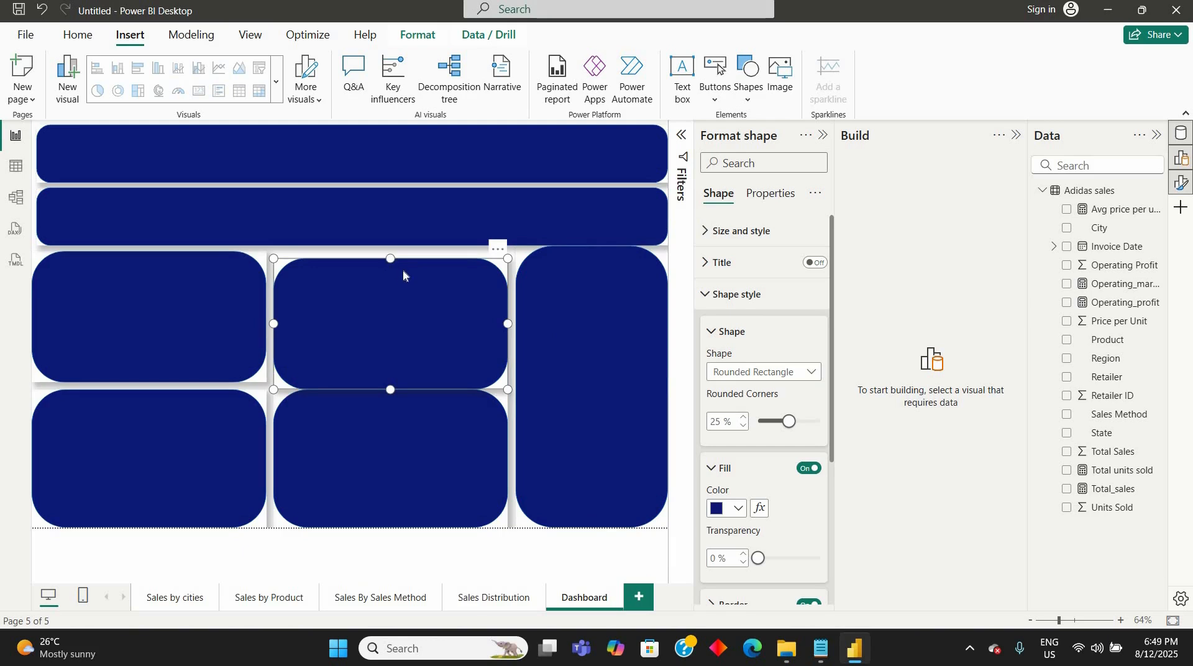
key("Up")
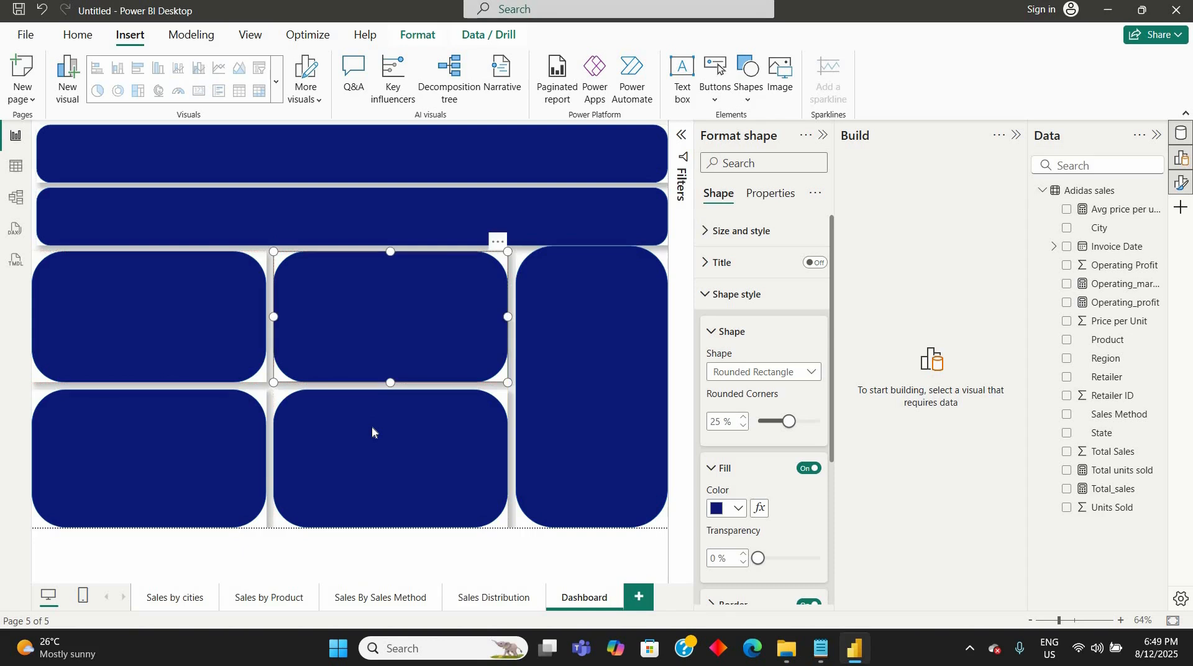
left_click(371, 426)
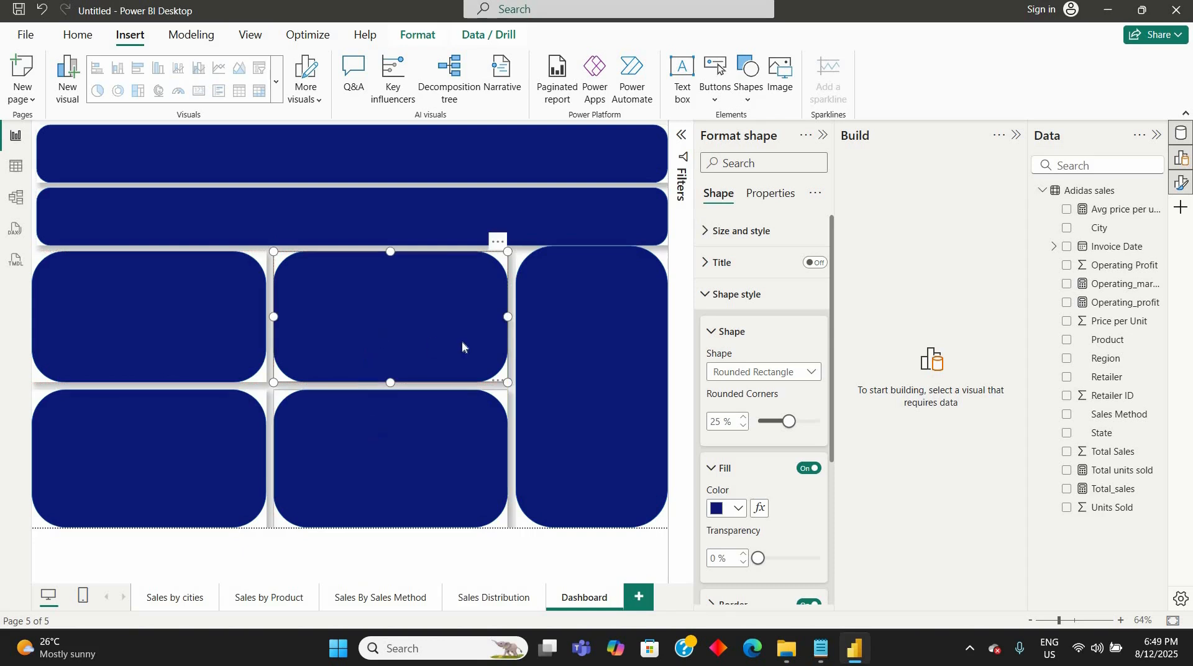
- Change the tall right-hand panel's shape to Rounded tab, top right
left_click(578, 332)
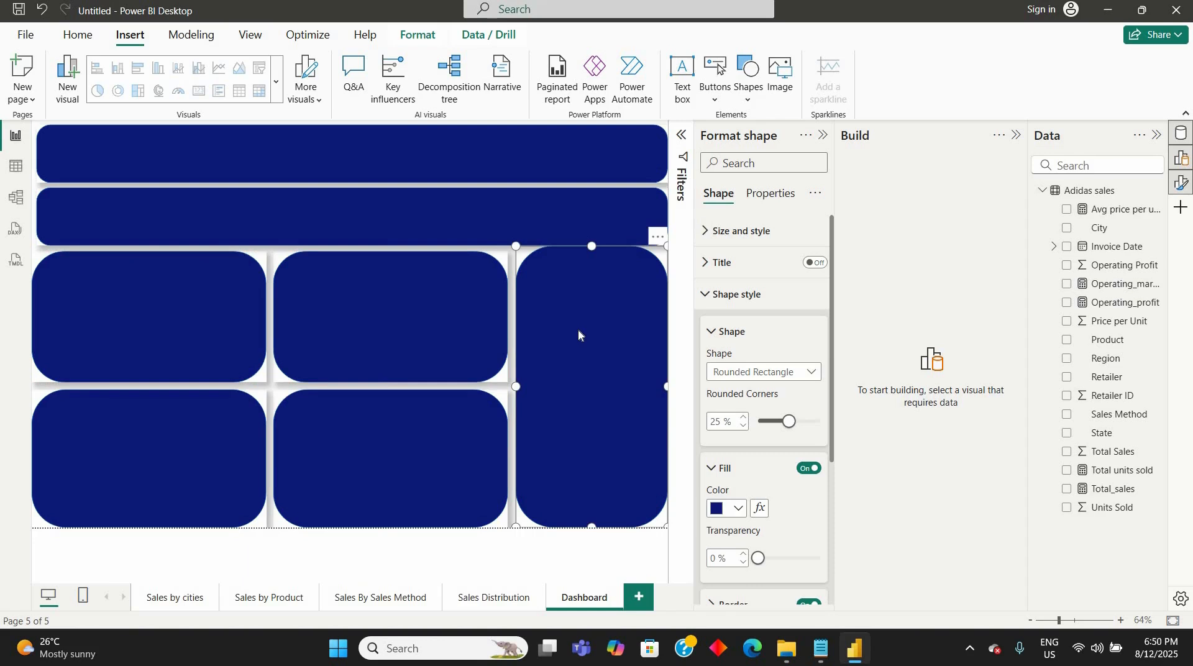
left_click(810, 374)
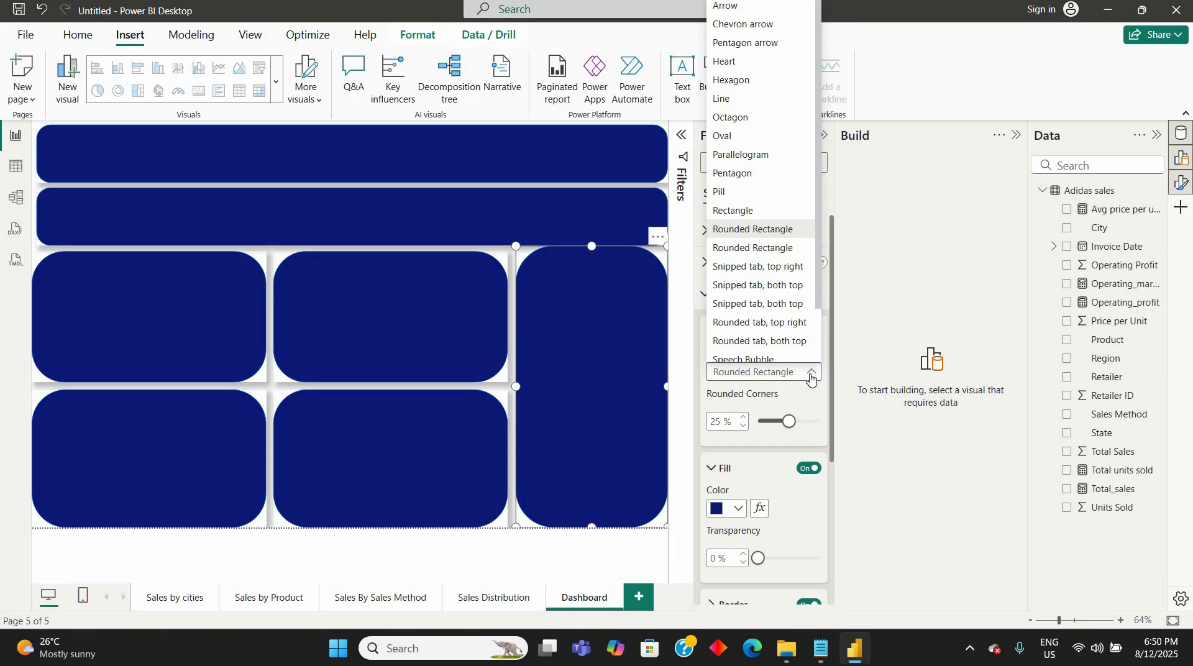
left_click(769, 324)
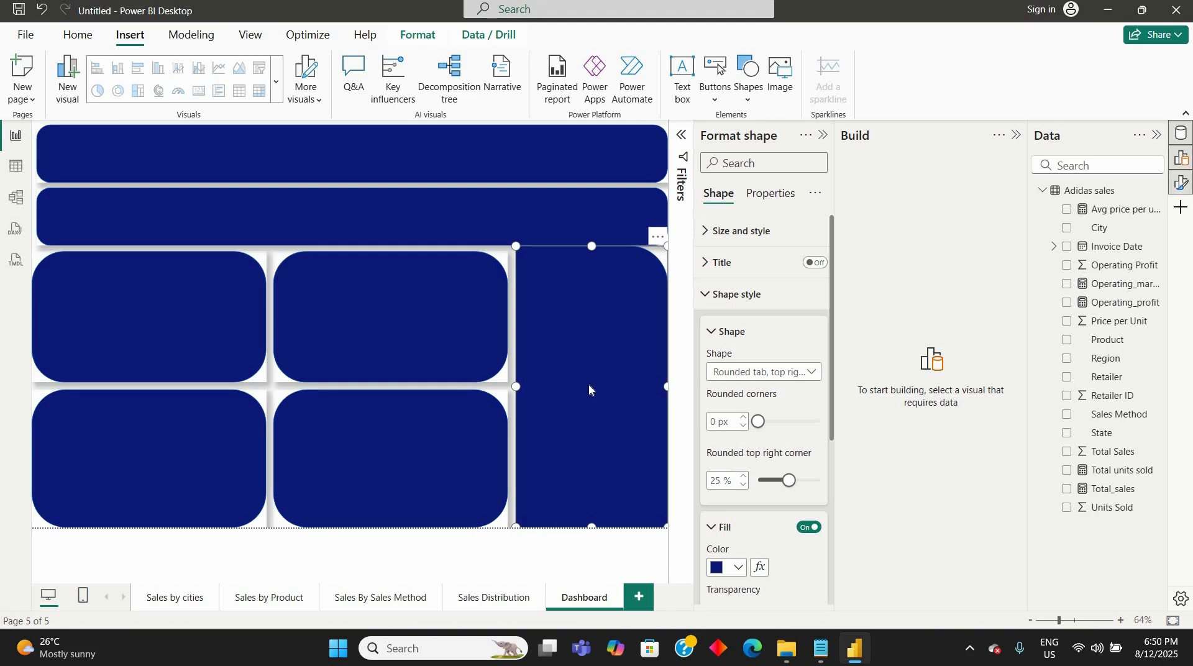
- Reduce the upper middle panel's rounded corners to 12%
left_click(466, 356)
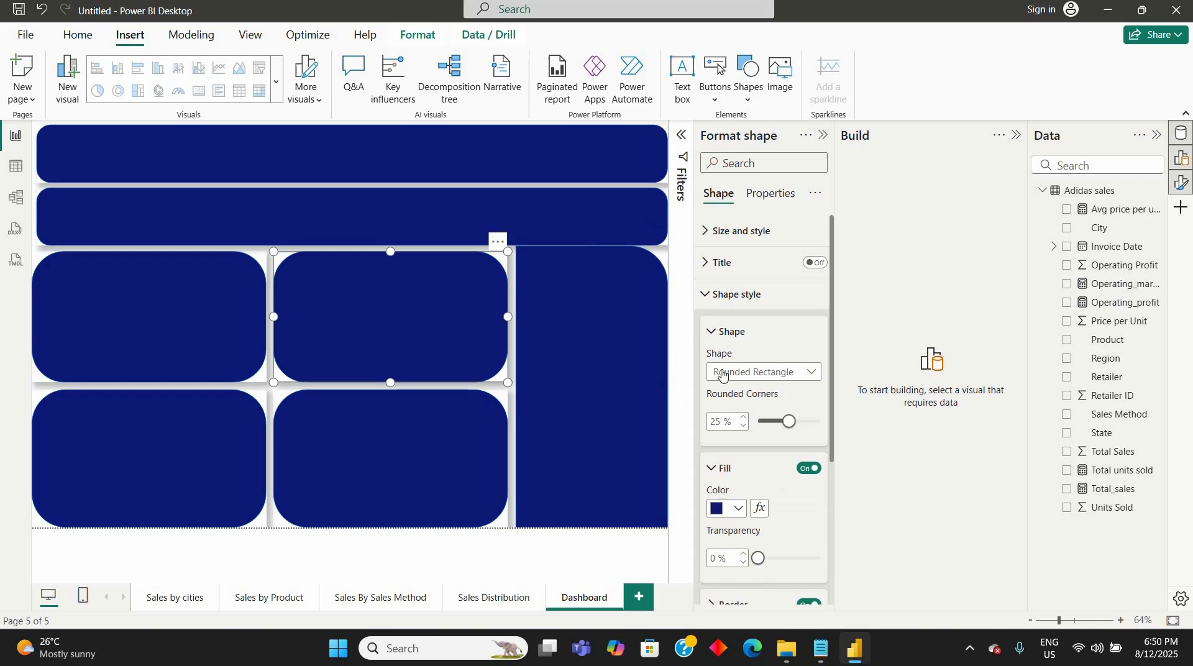
left_click(811, 374)
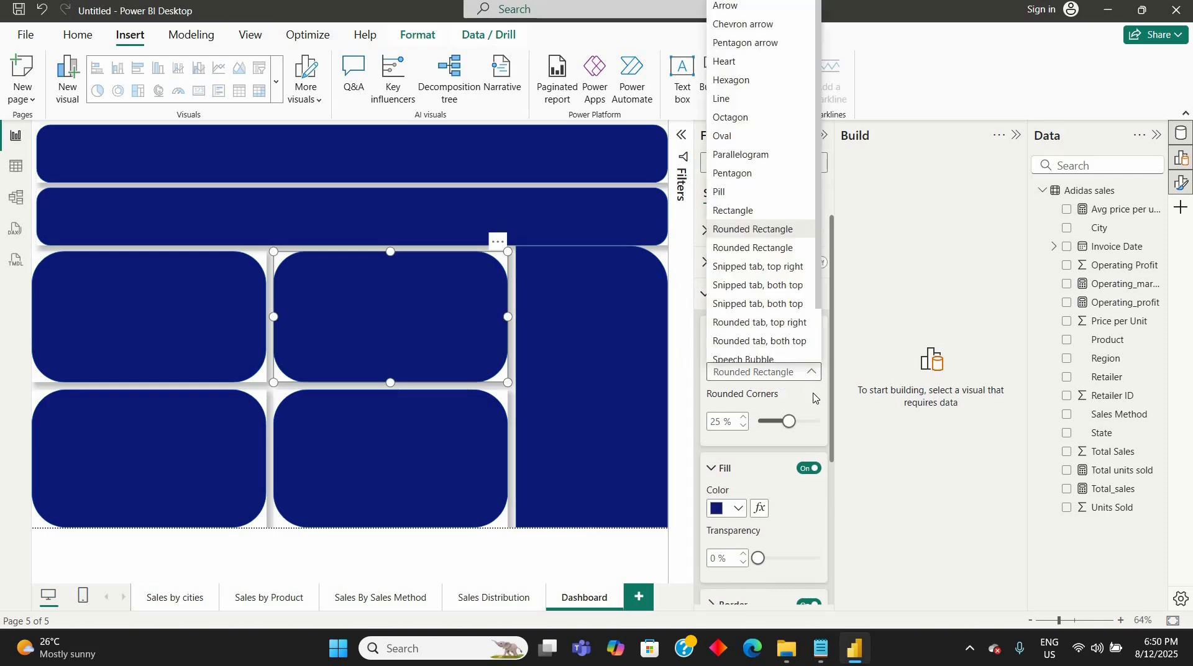
left_click(789, 423)
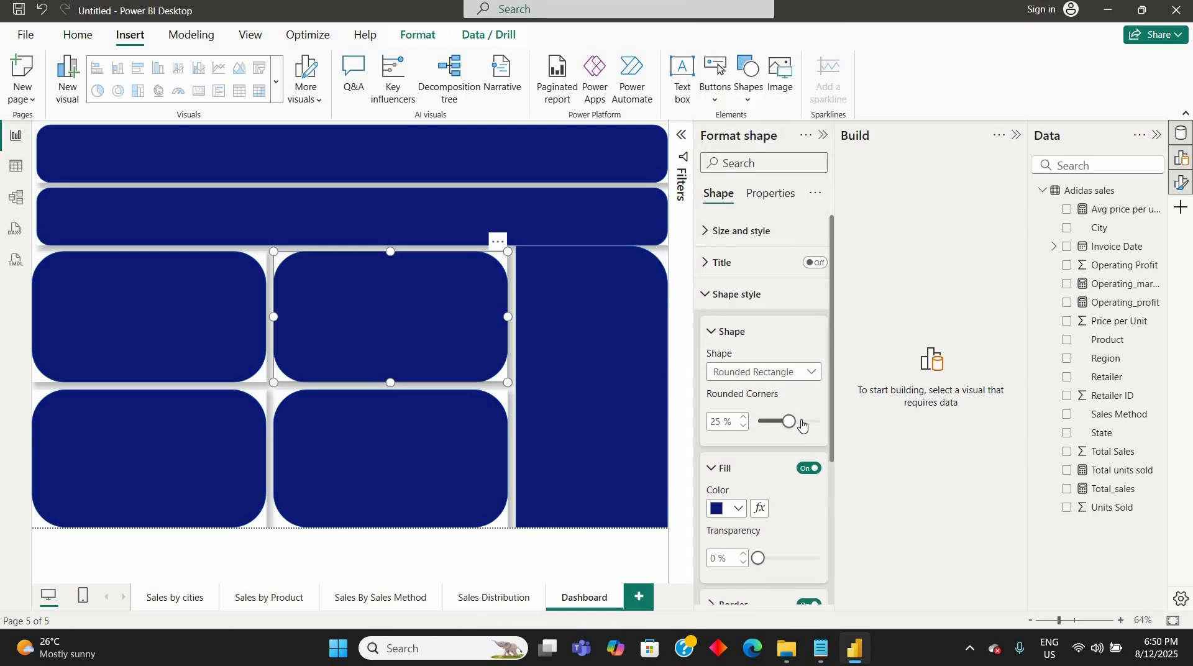
left_click(803, 423)
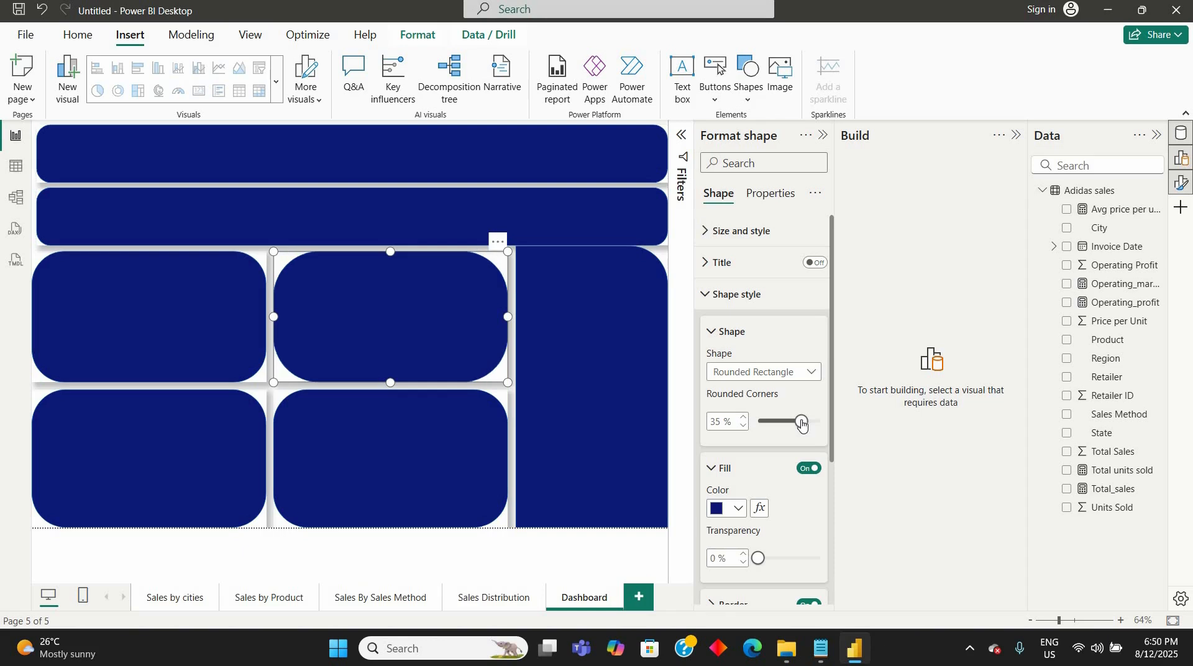
left_click_drag(802, 424, 773, 426)
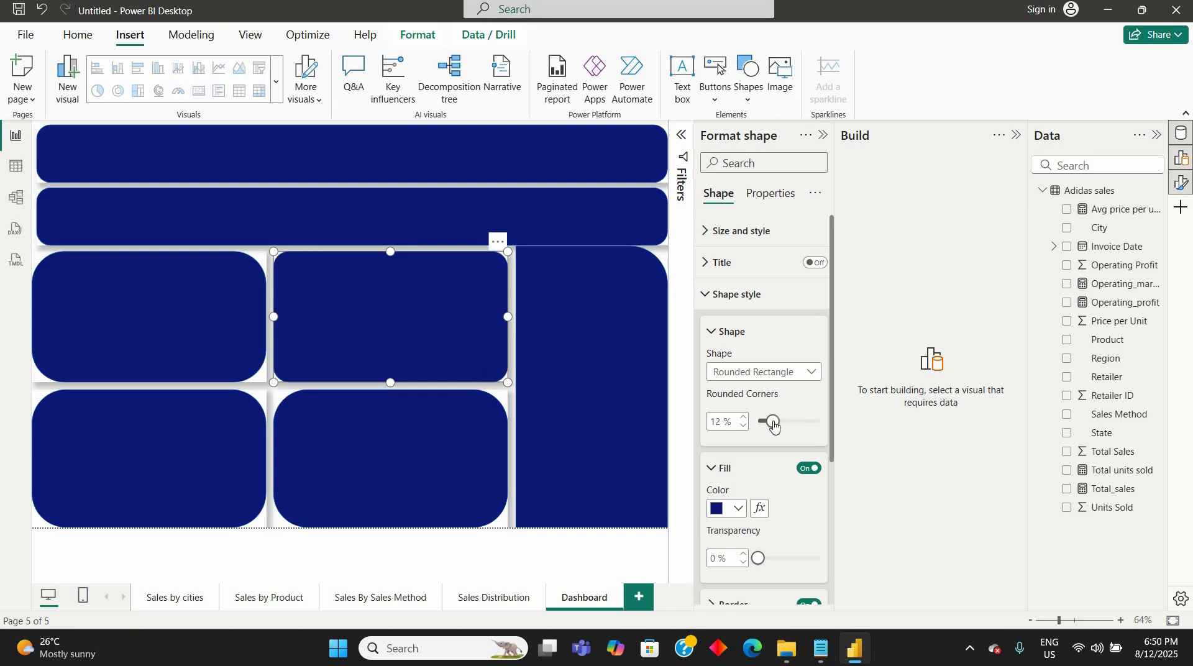
- Set the rounded corners to 12% on the lower middle panel and both left-hand panels
left_click(474, 422)
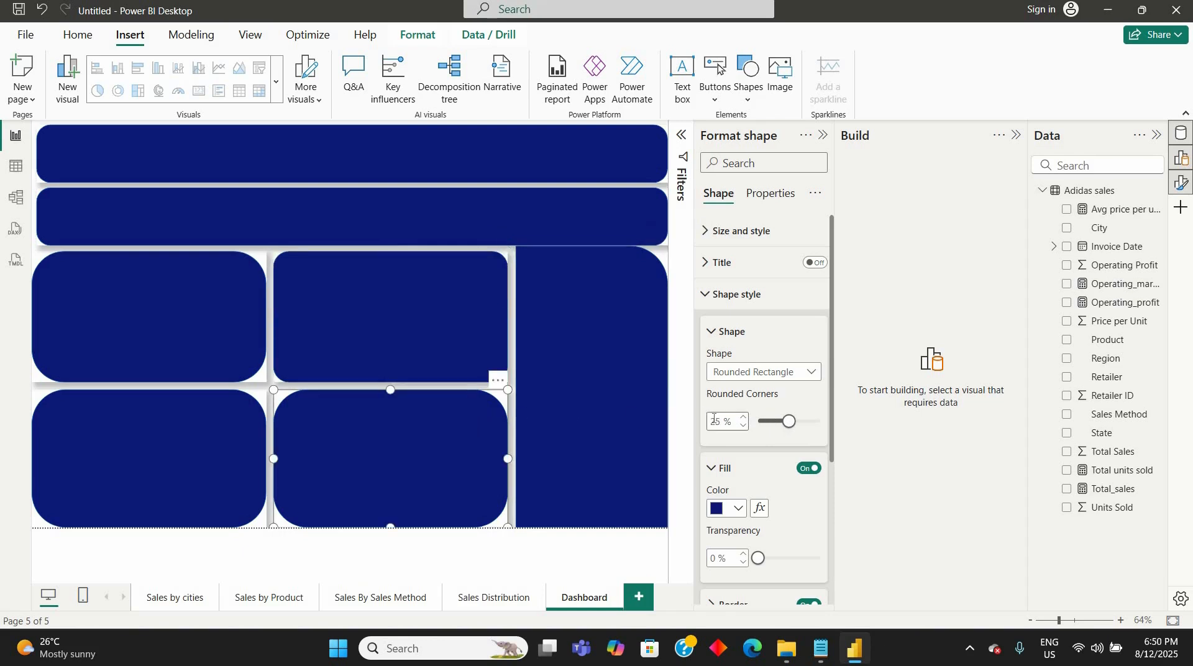
double_click(713, 420)
type("12")
key("Return")
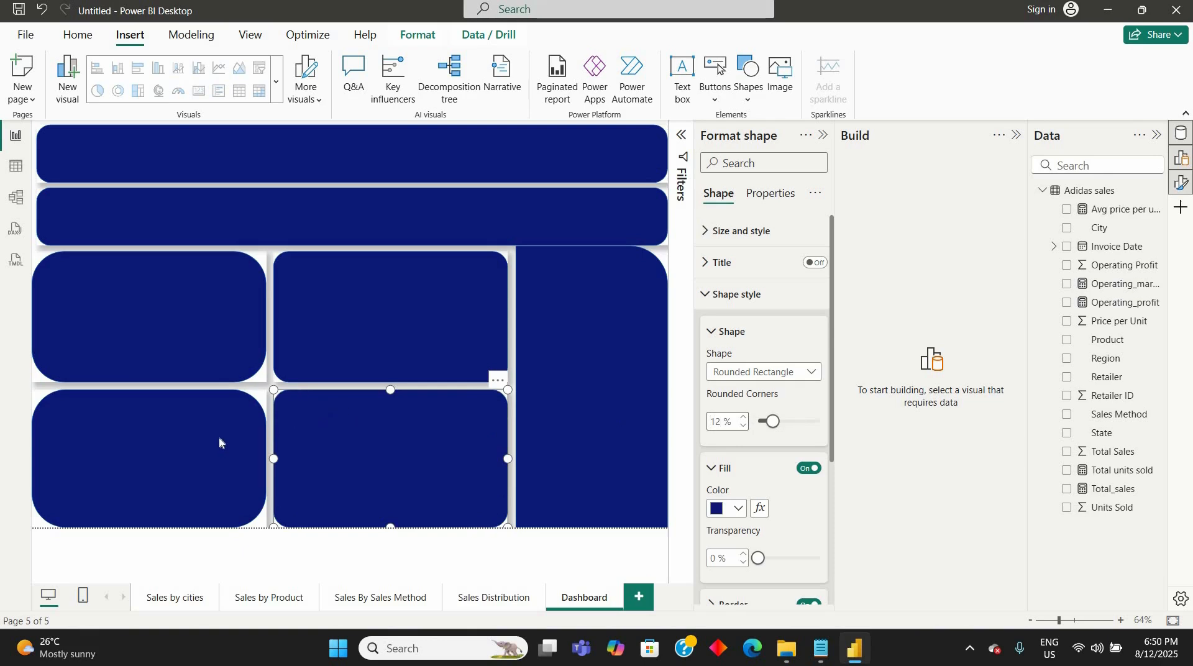
left_click(186, 460)
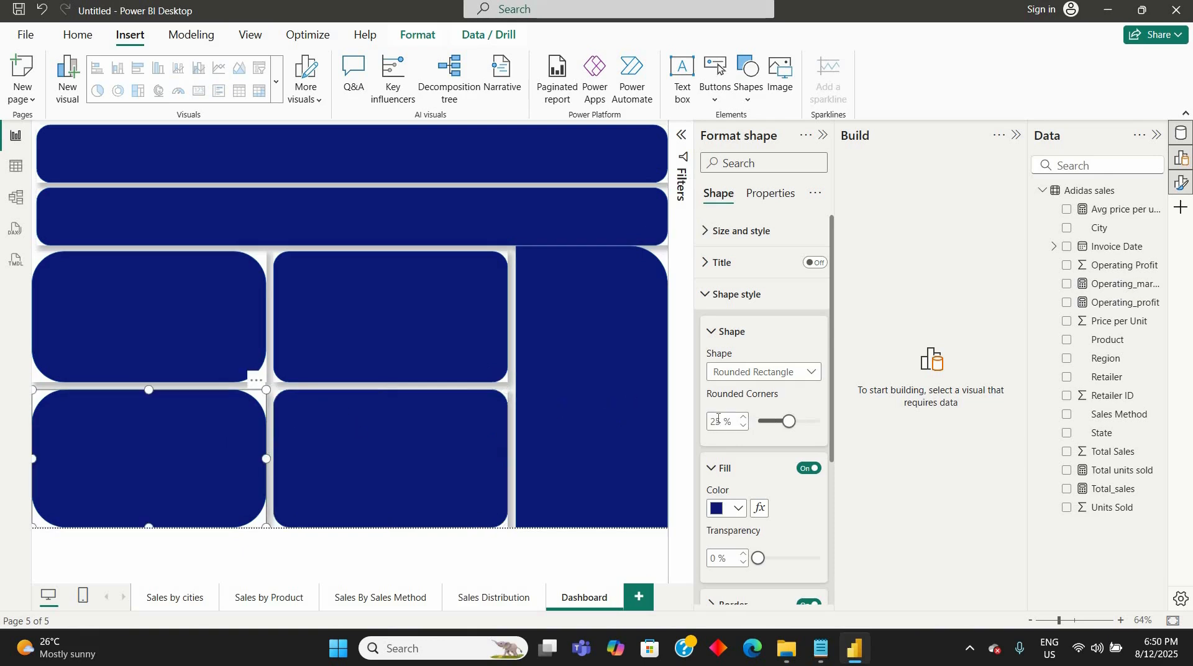
double_click(719, 420)
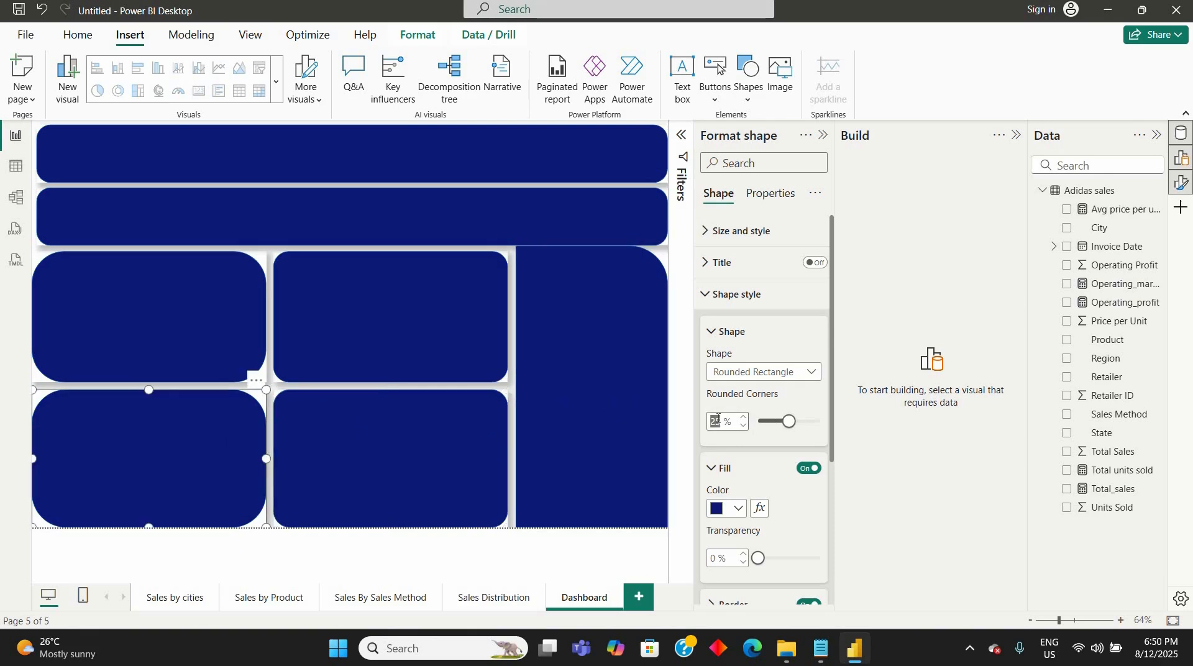
left_click(178, 315)
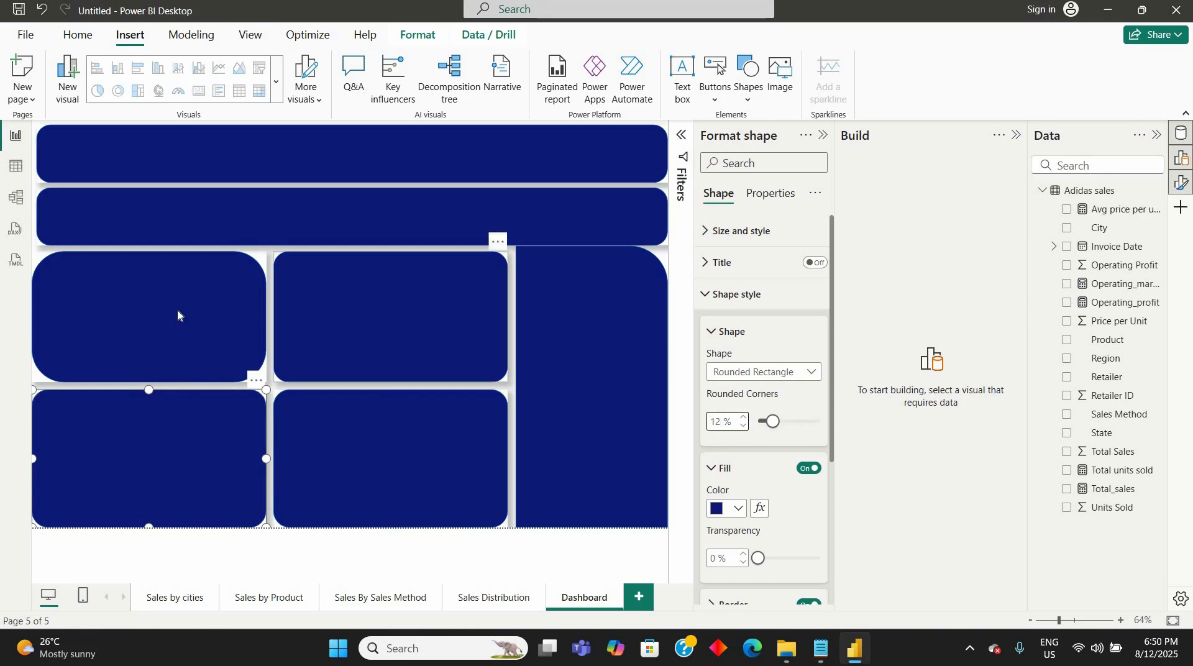
double_click(713, 422)
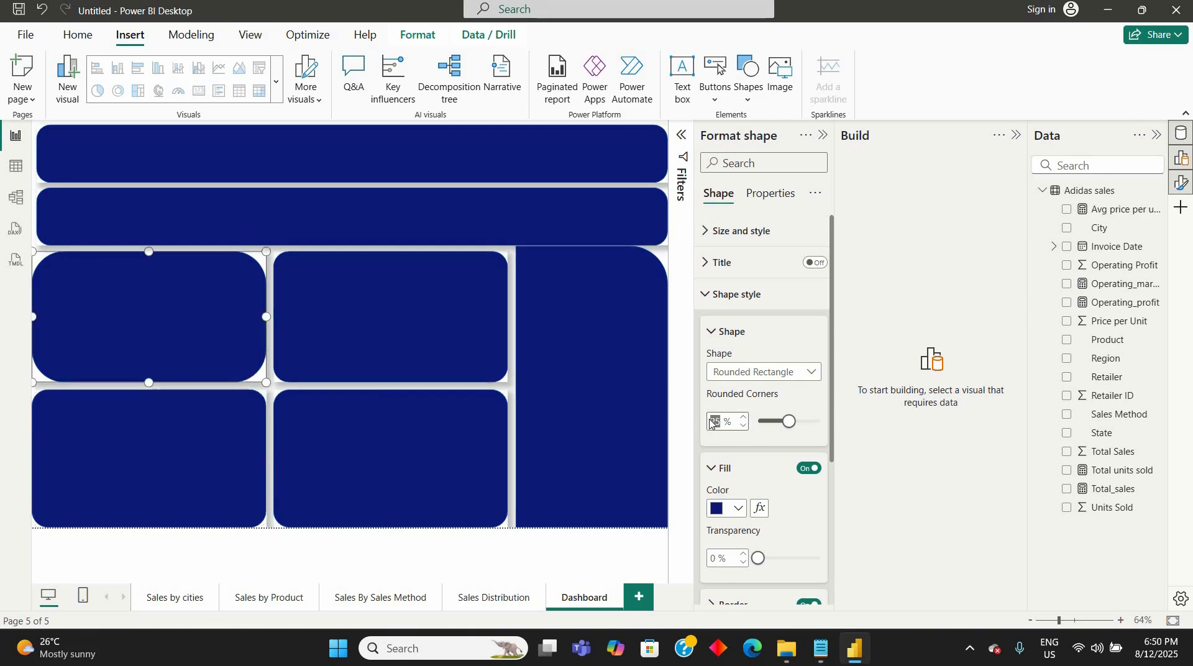
type("12")
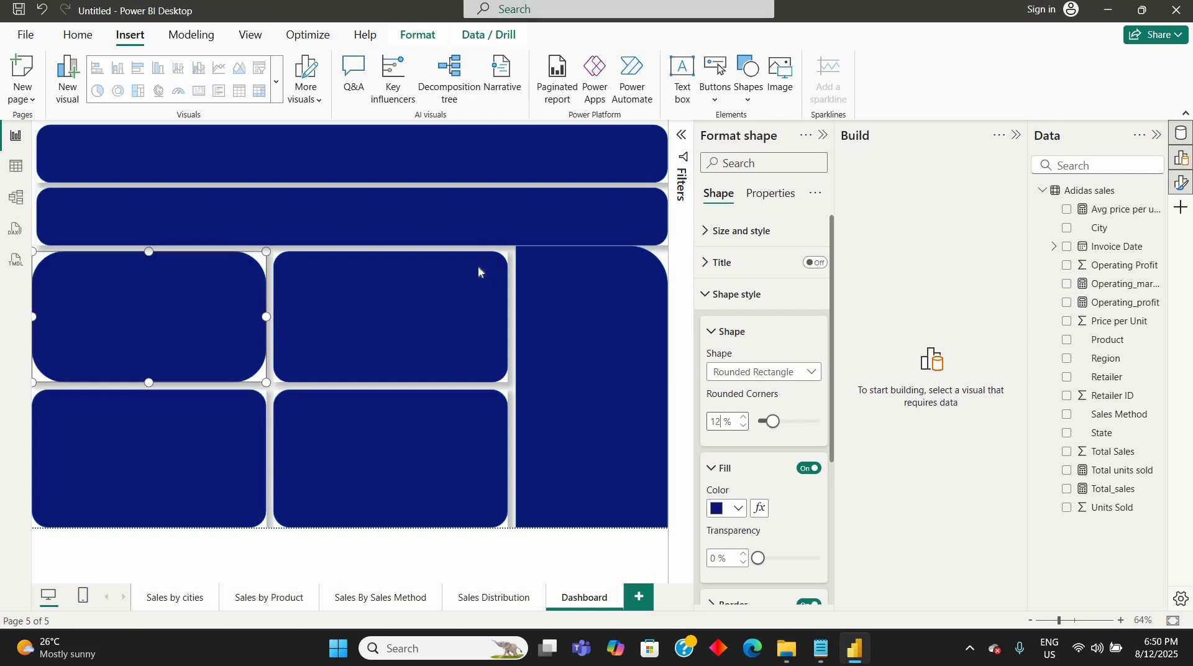
- Set the rounded corners of both full-width banners to 12% and deselect them
left_click(450, 217)
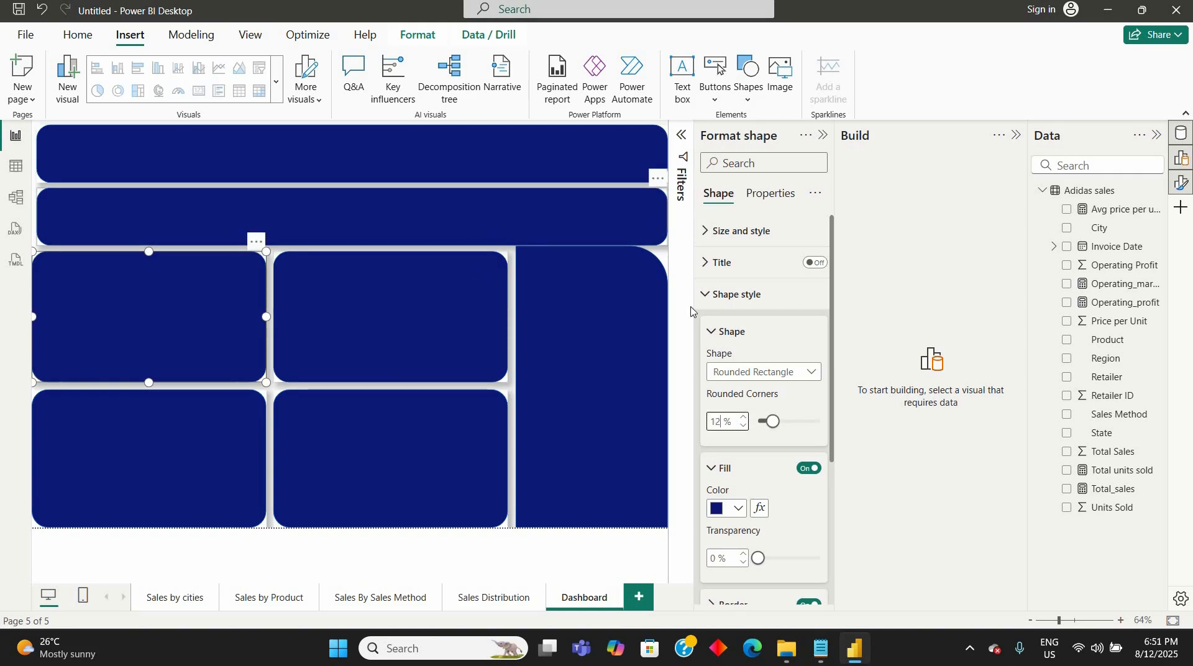
double_click(714, 422)
type("12")
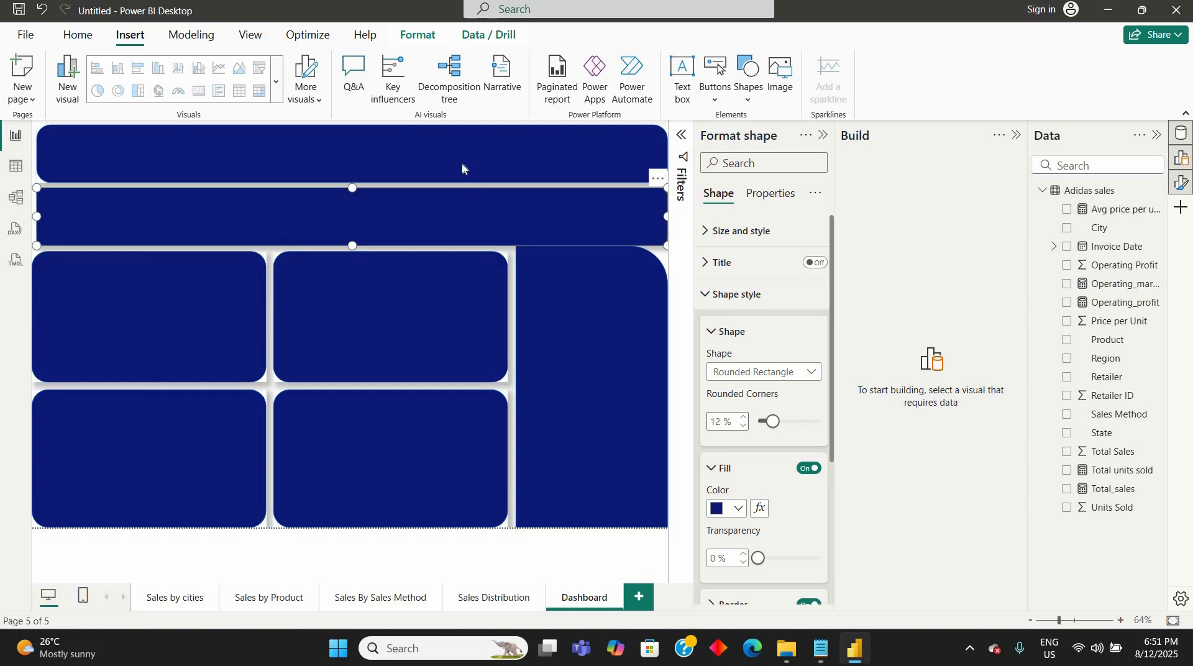
left_click(458, 161)
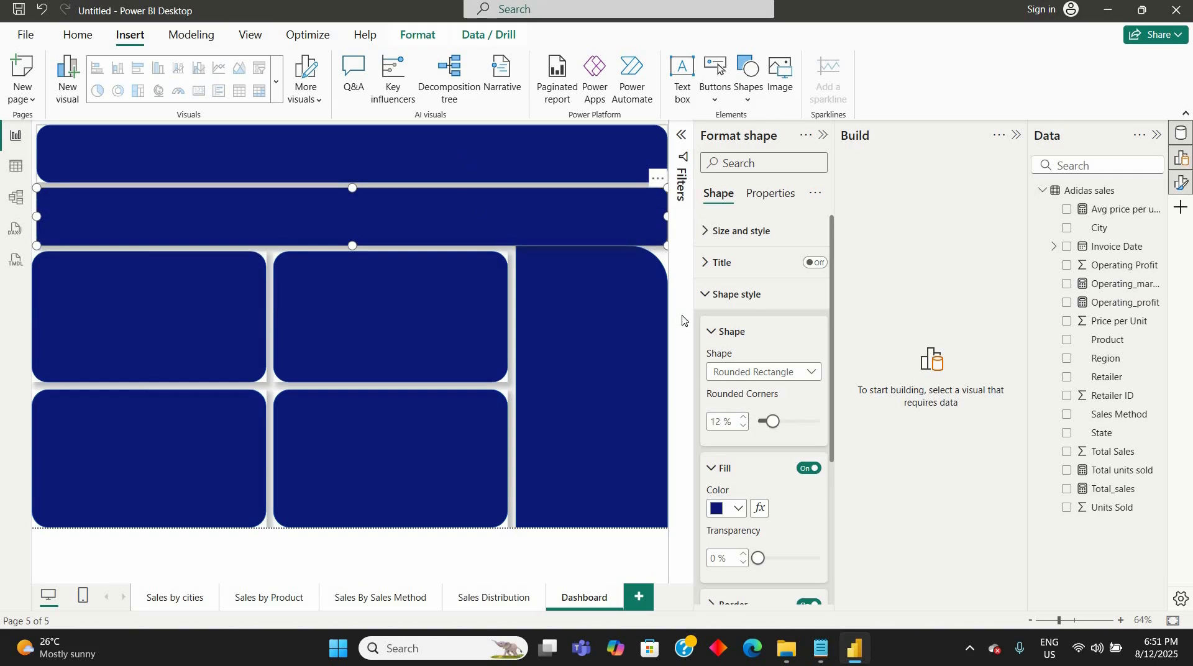
double_click(715, 422)
type("12")
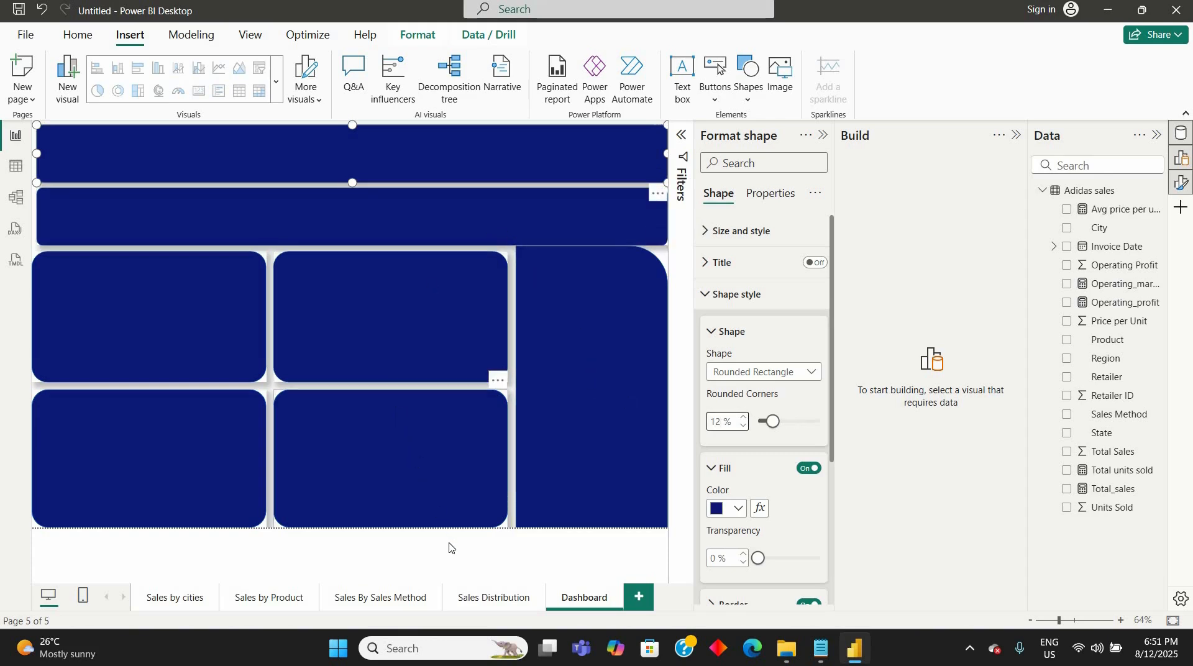
left_click(508, 538)
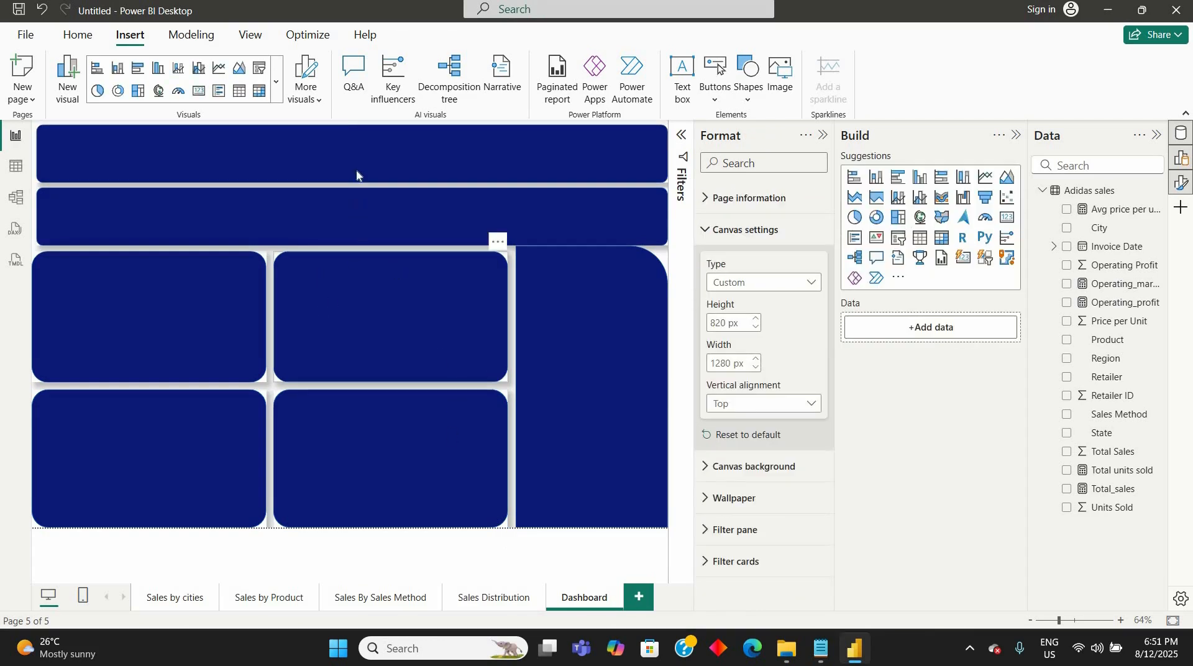
- Insert a text box, shrink it to the banner's height and position it over the top banner
left_click(353, 148)
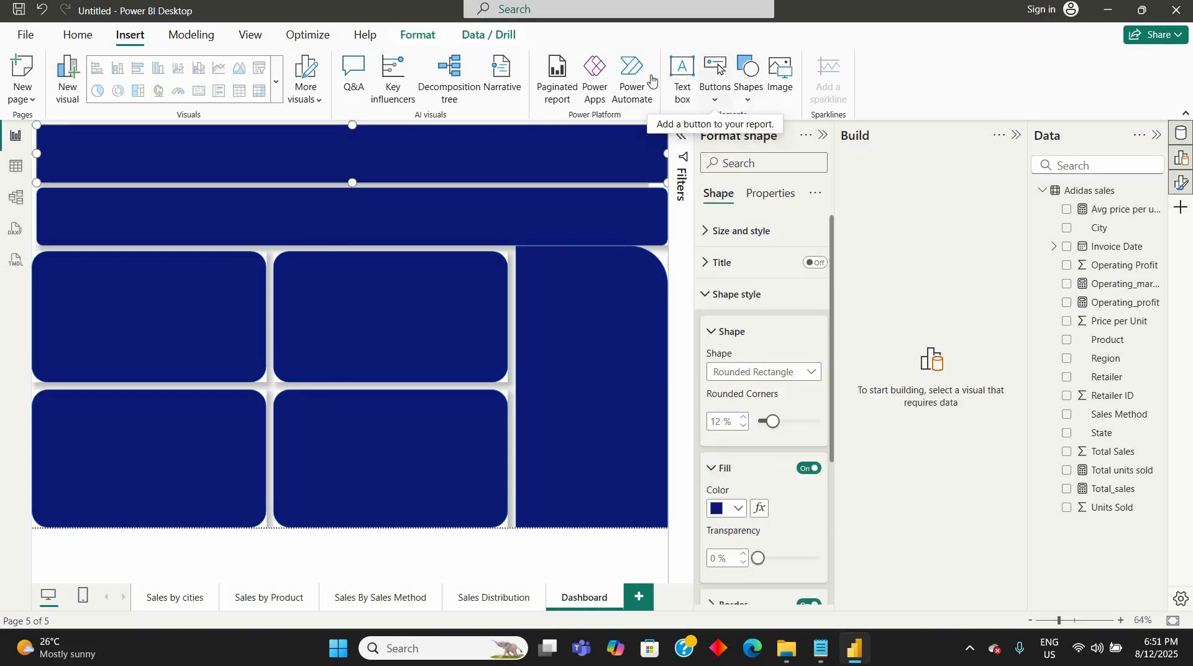
left_click(682, 71)
left_click_drag(231, 245, 431, 188)
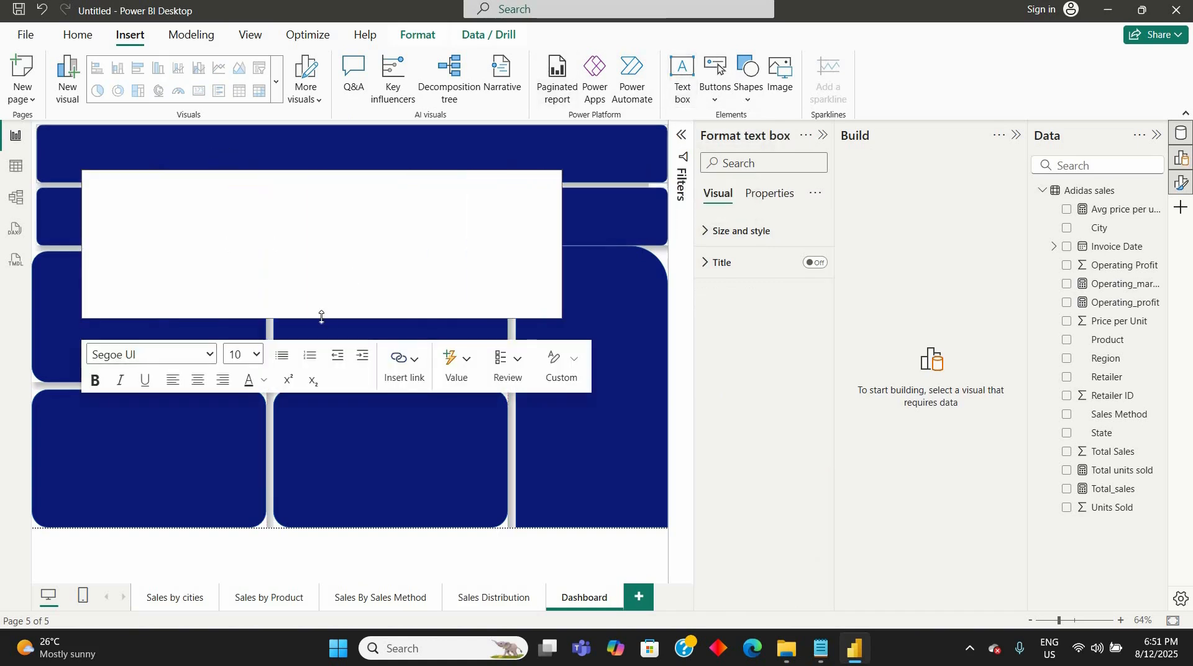
left_click_drag(343, 241, 352, 174)
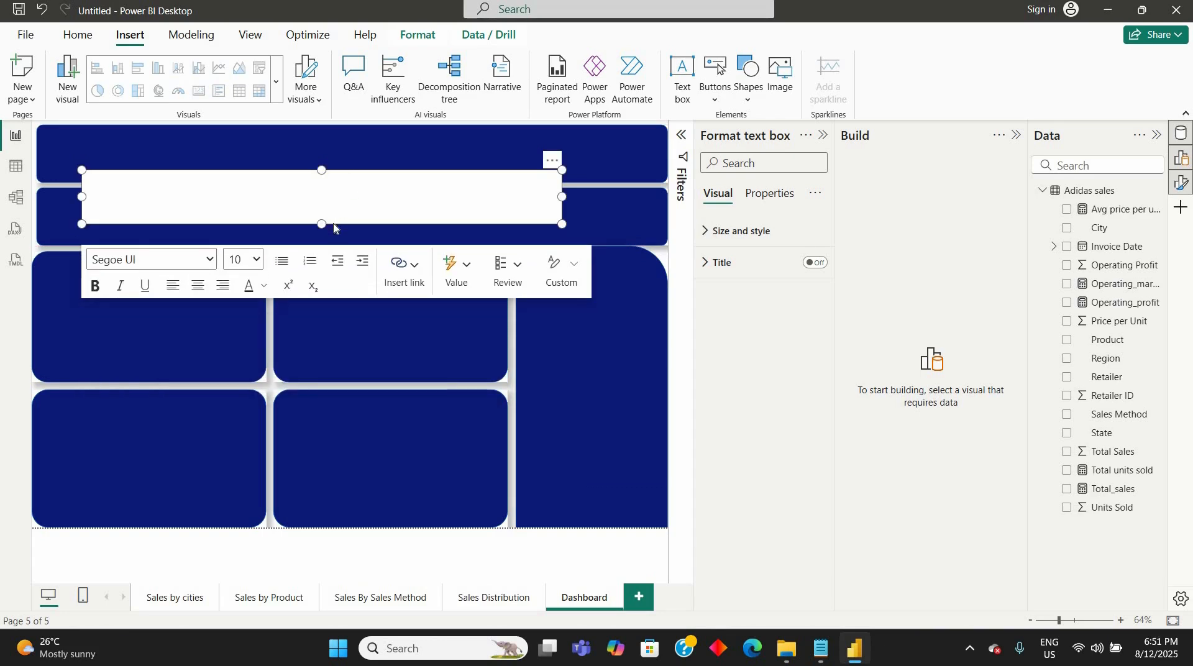
left_click_drag(336, 213, 343, 187)
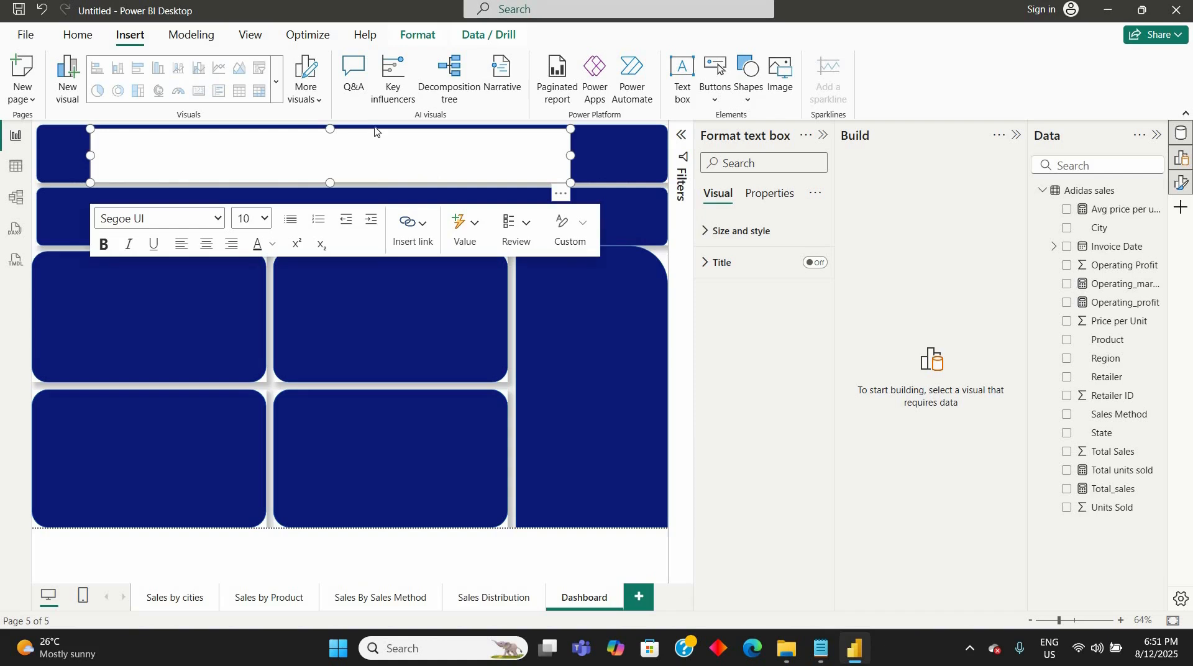
- Enter the title "Adidas Sales Repoert" in the text box over the top banner
left_click(364, 162)
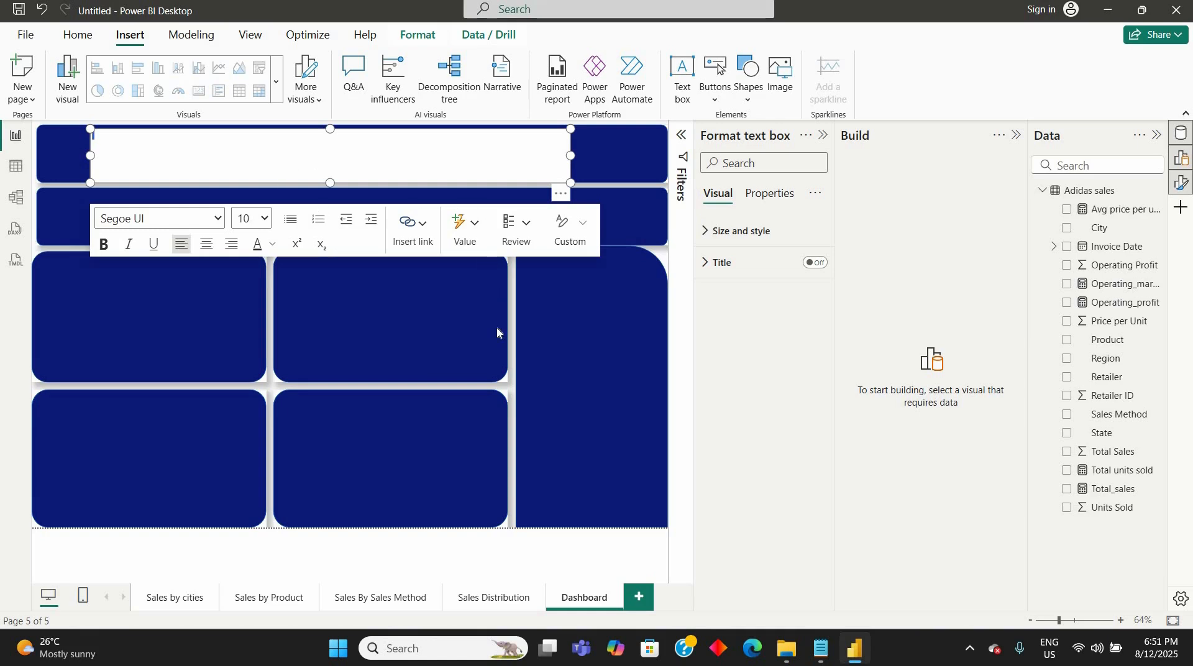
left_click(572, 335)
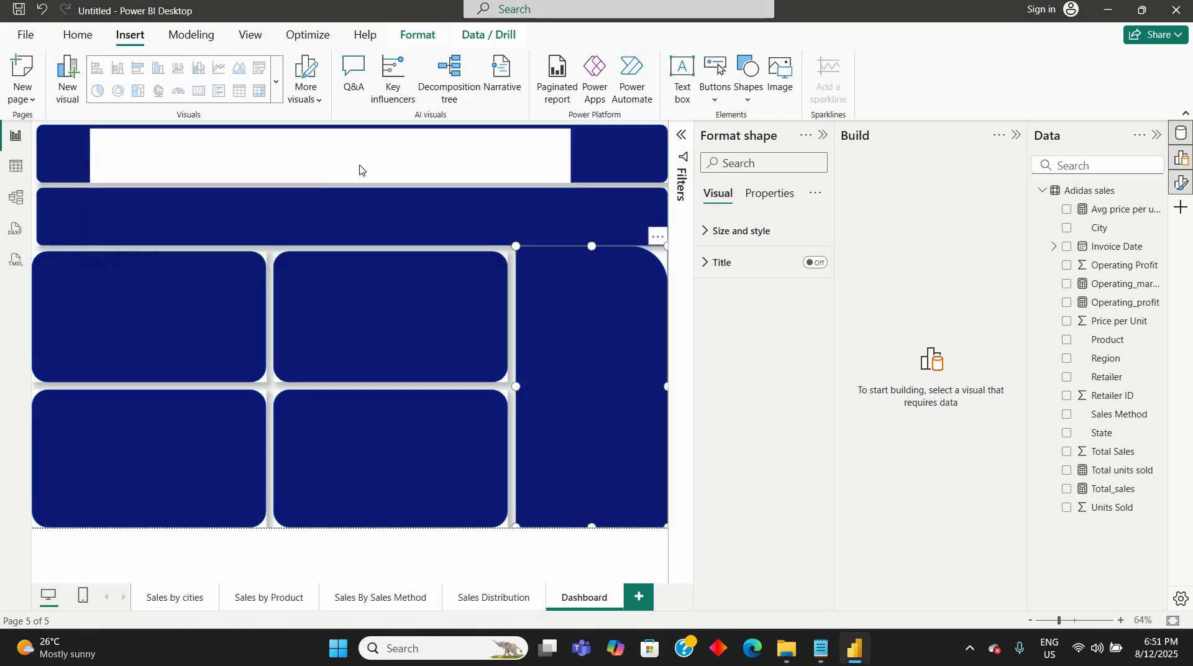
left_click(360, 169)
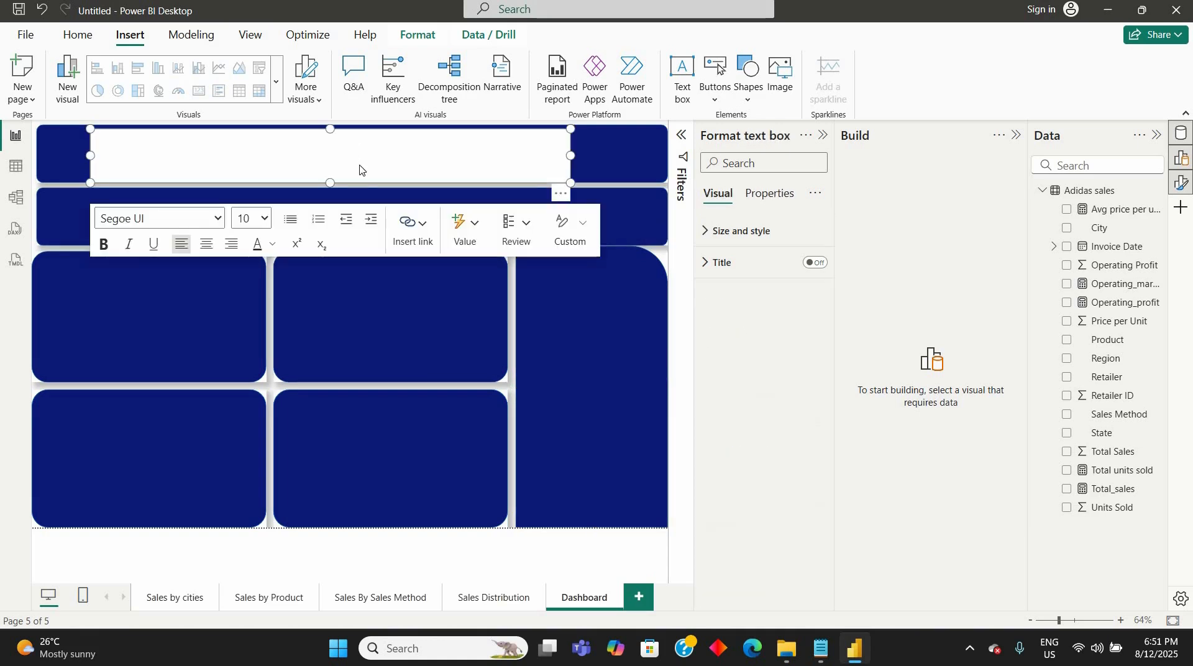
type("Adidas")
type("Sales Repoert")
- Center the whole title text and set its font size to 40
key("ctrl+a")
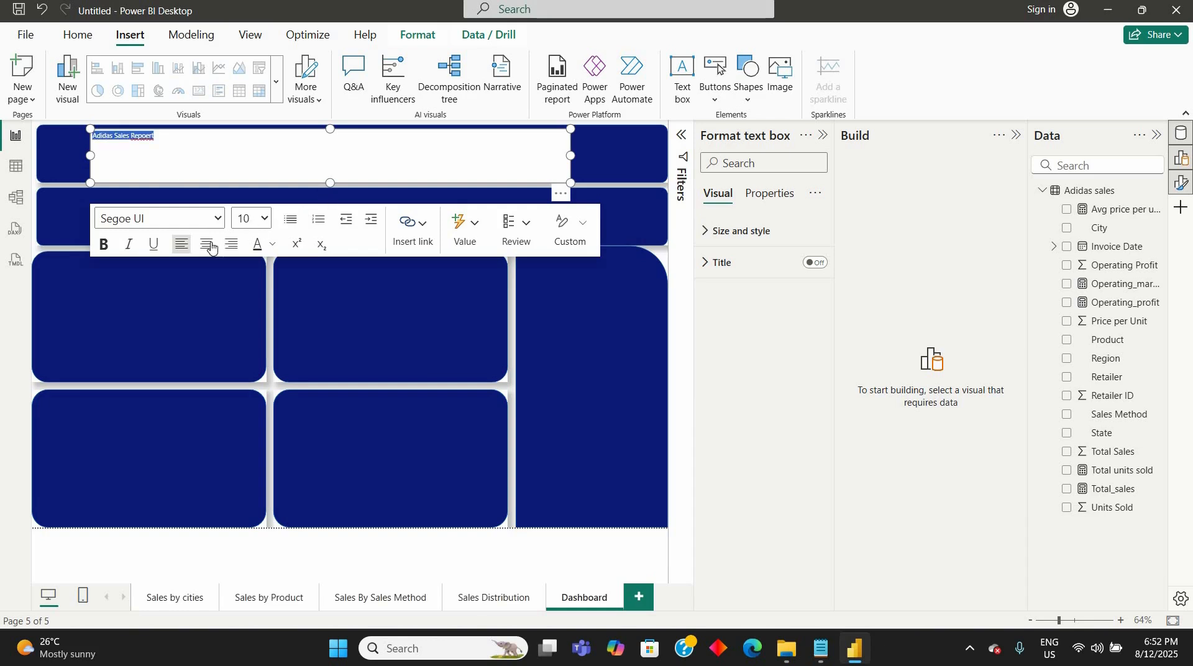
left_click(206, 244)
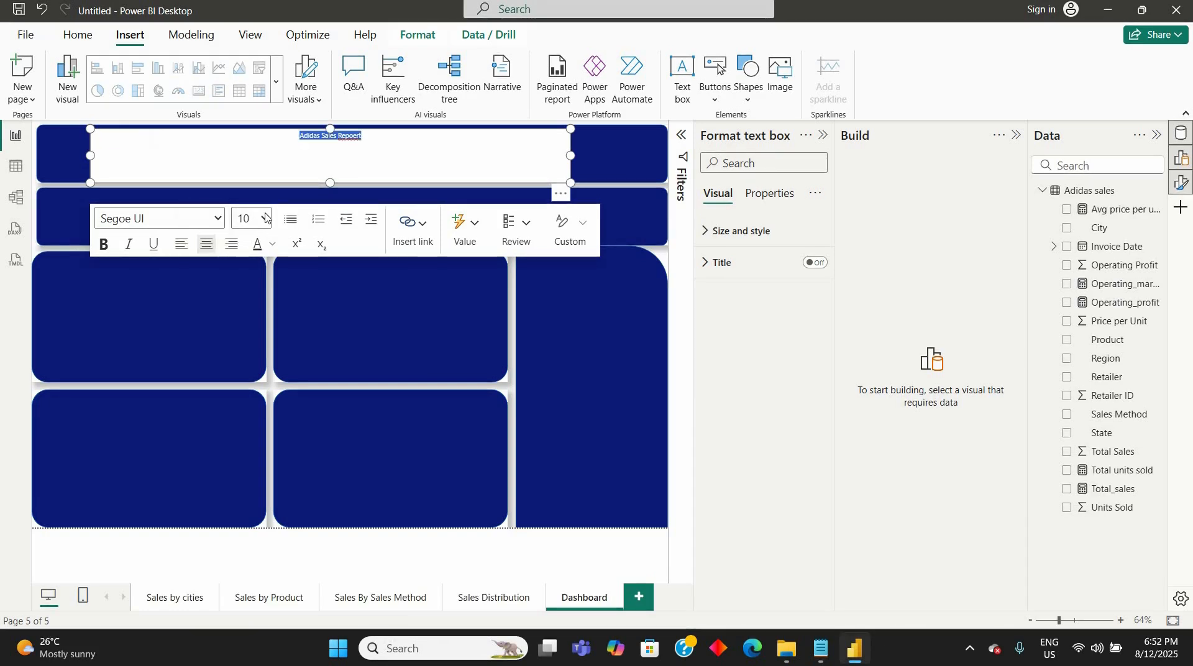
left_click(250, 218)
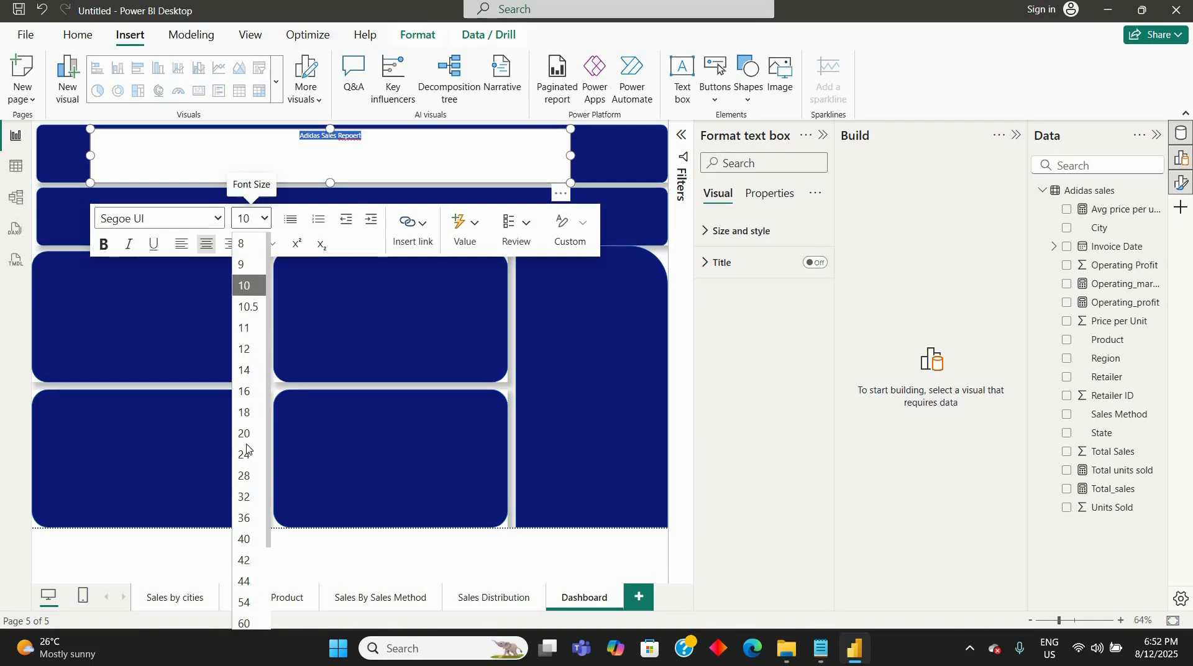
left_click(246, 518)
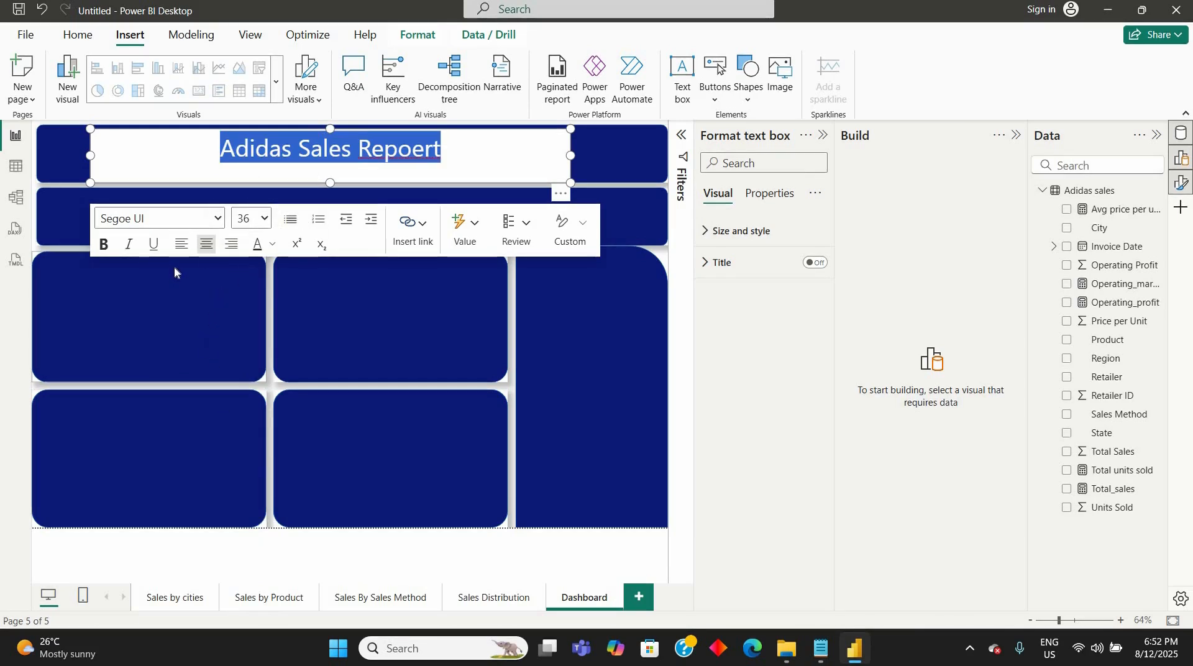
left_click(265, 222)
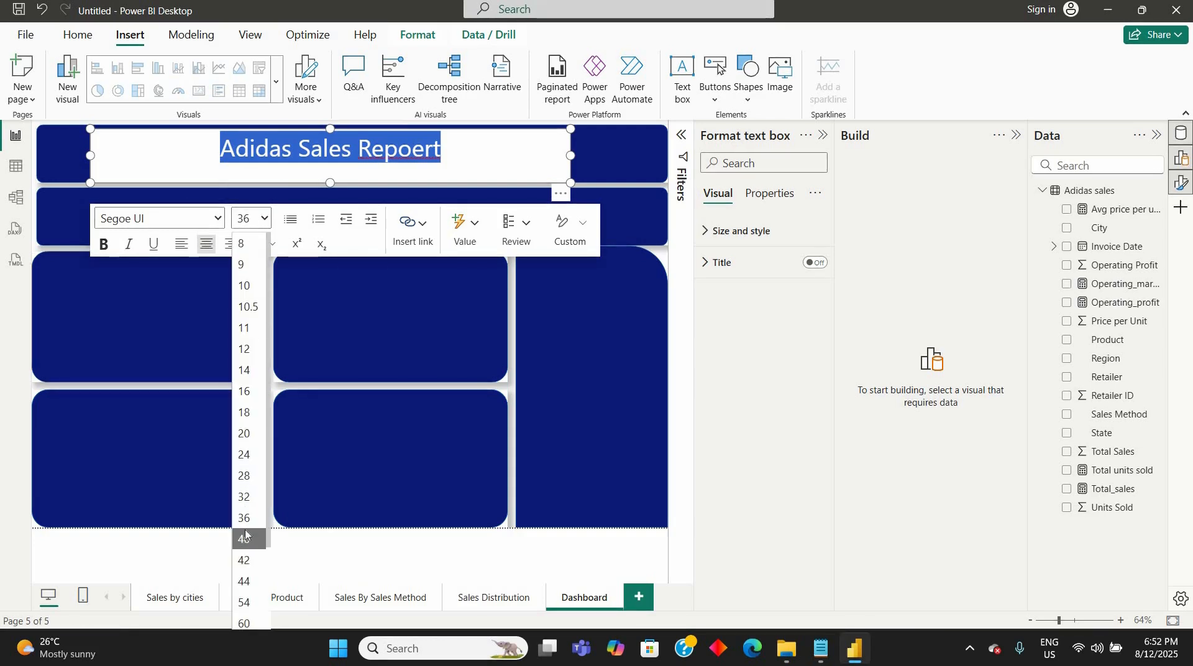
left_click(246, 538)
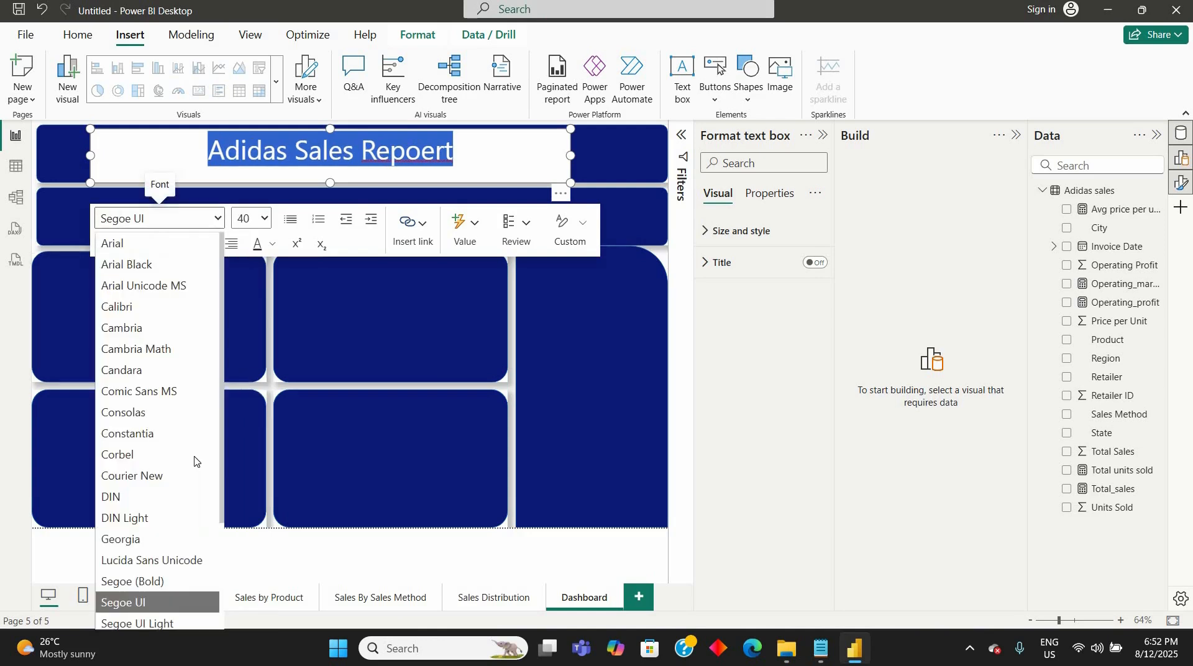
- Set the title's font to Segoe UI Semibold and its text color to white
scroll(180, 491, "down", 2)
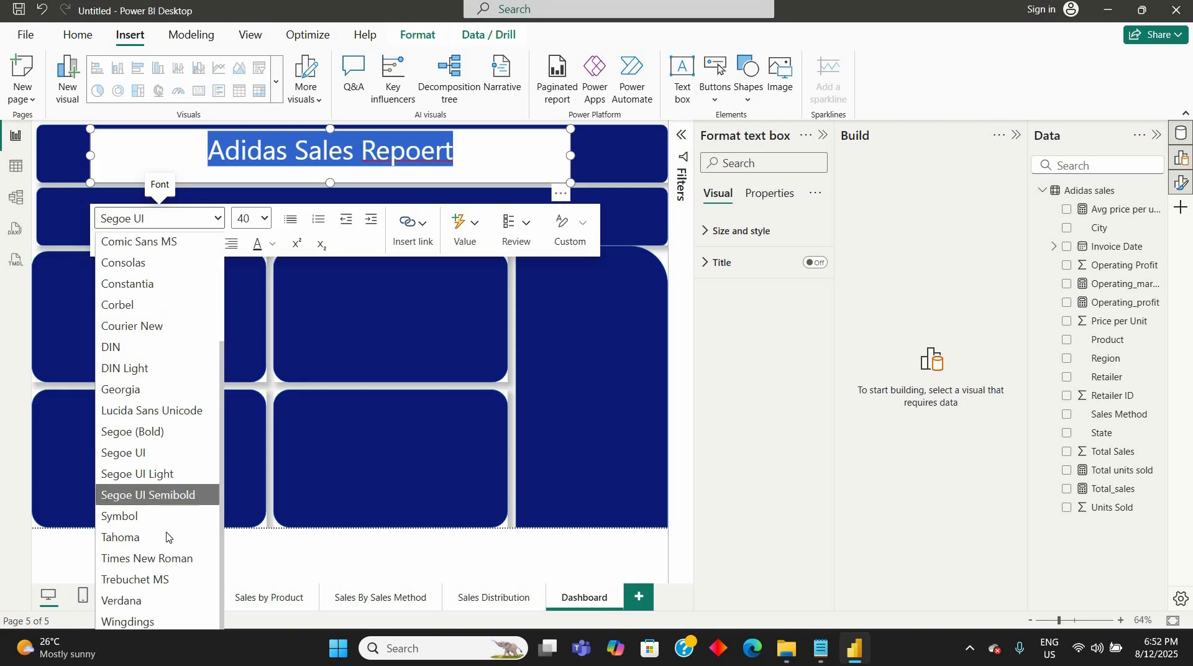
left_click(161, 497)
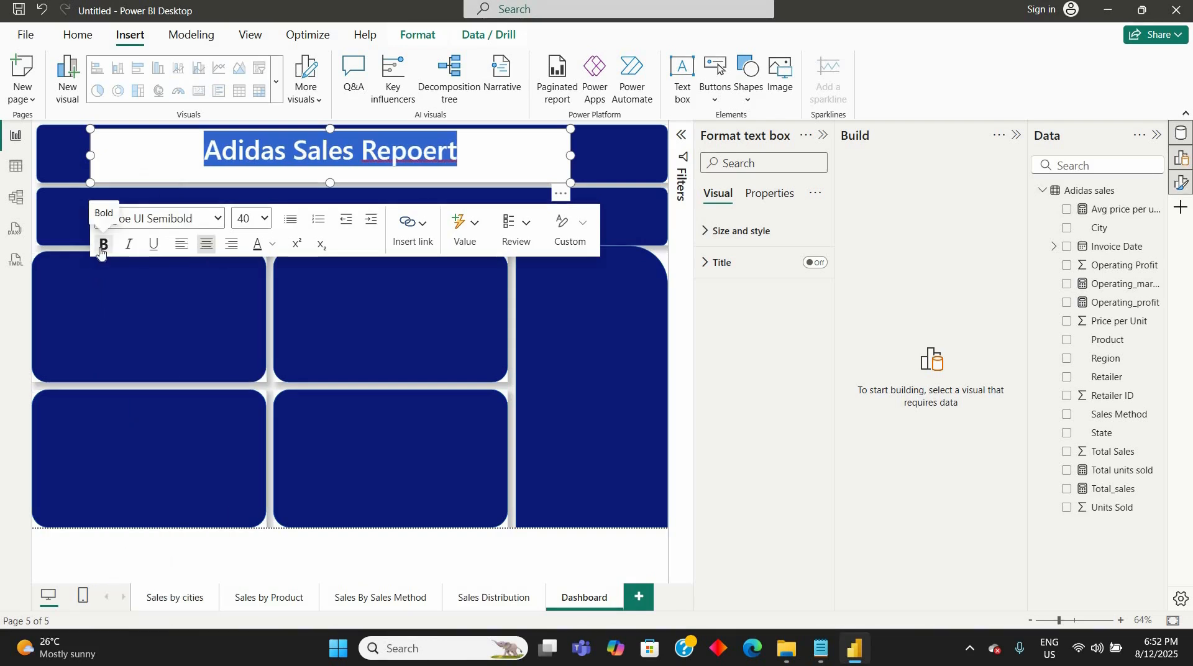
left_click(103, 245)
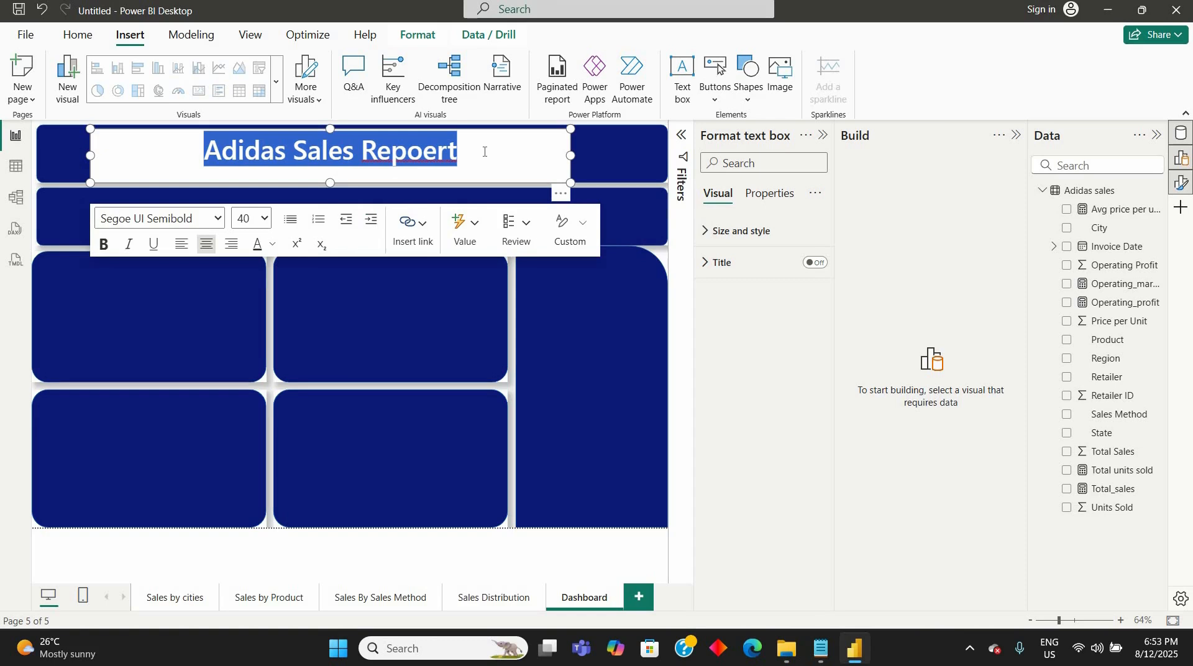
left_click(273, 246)
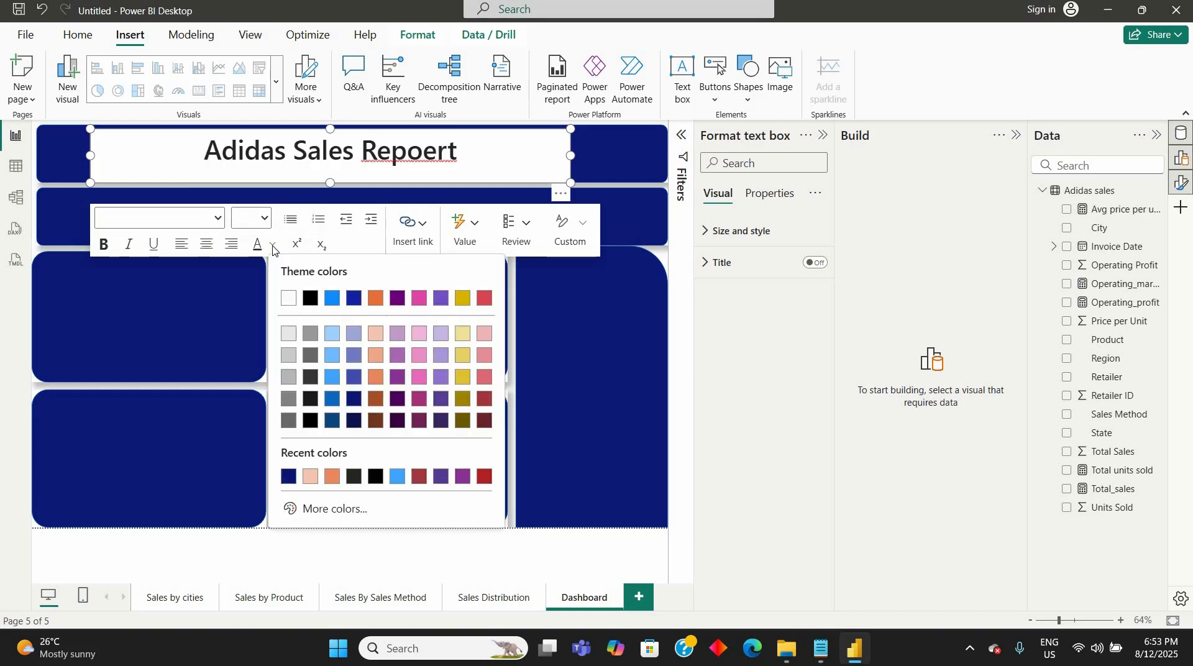
left_click(290, 301)
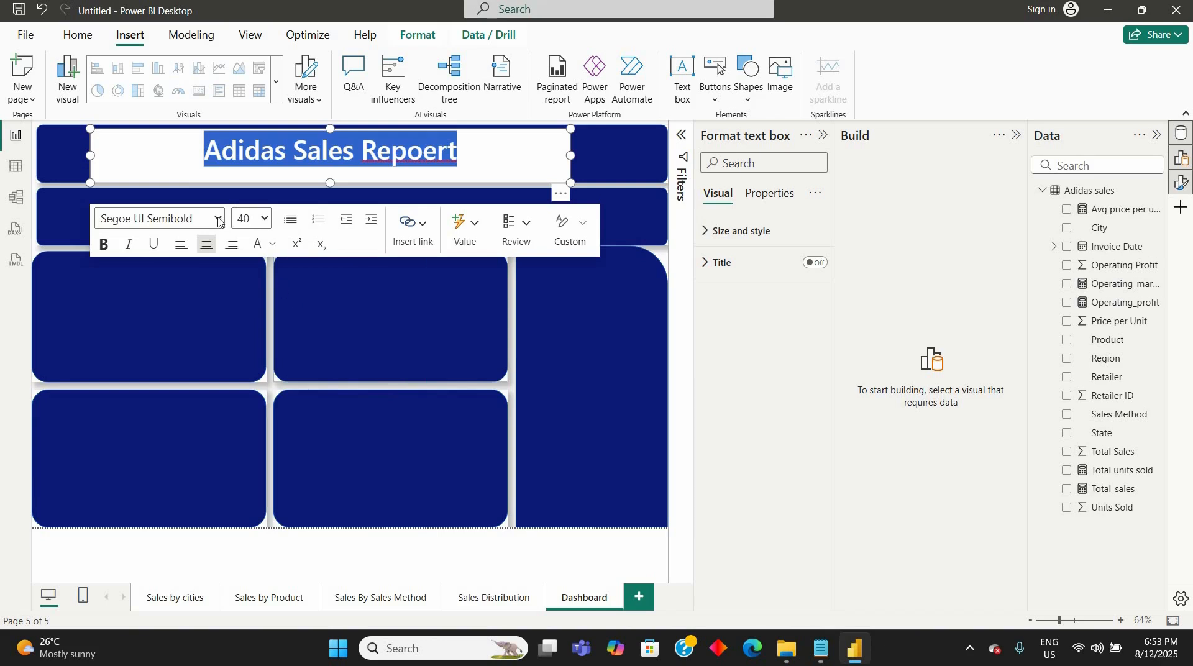
left_click(159, 218)
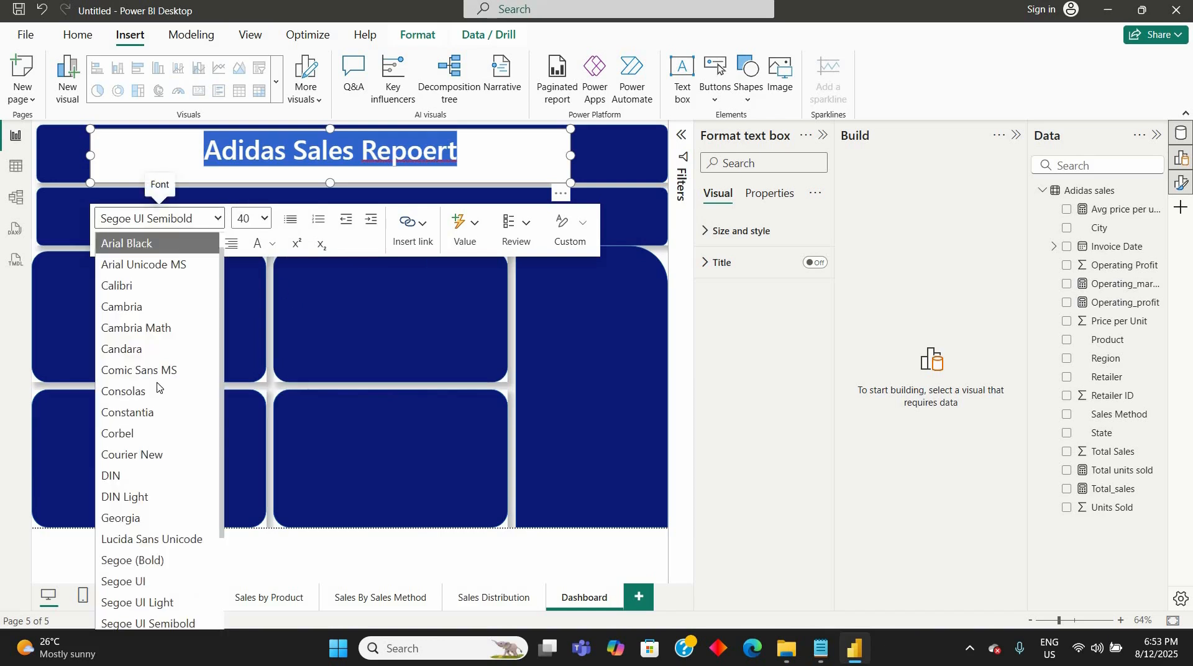
scroll(160, 389, "down", 3)
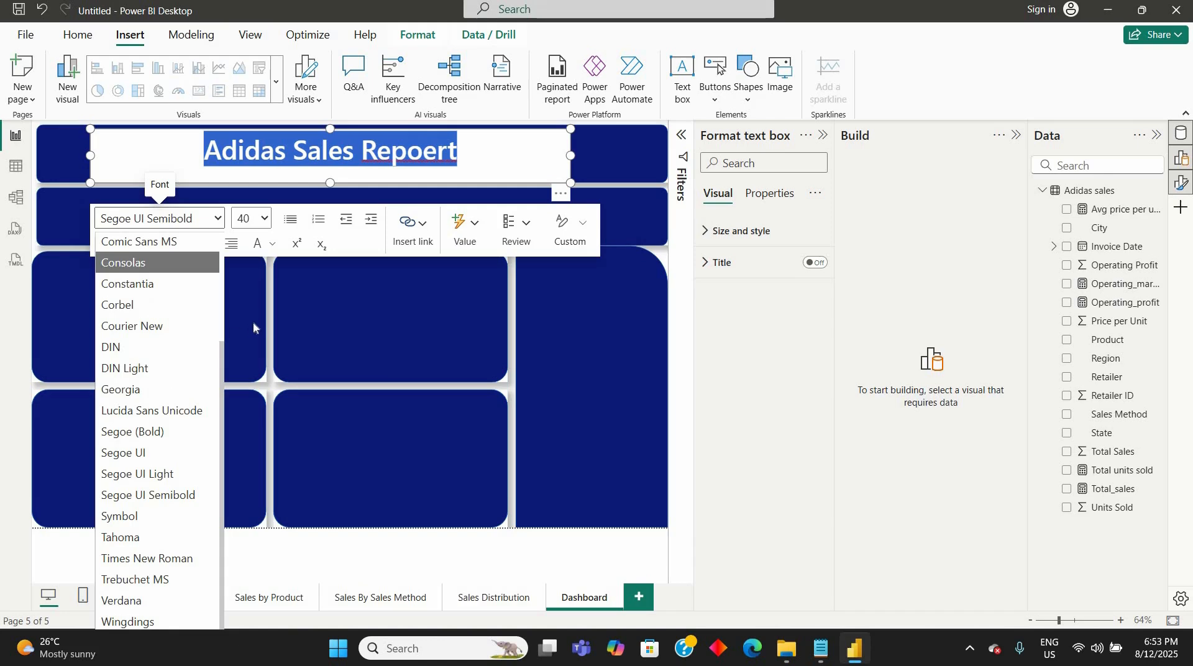
key("Down")
key("Down")
key("Down")
key("Down")
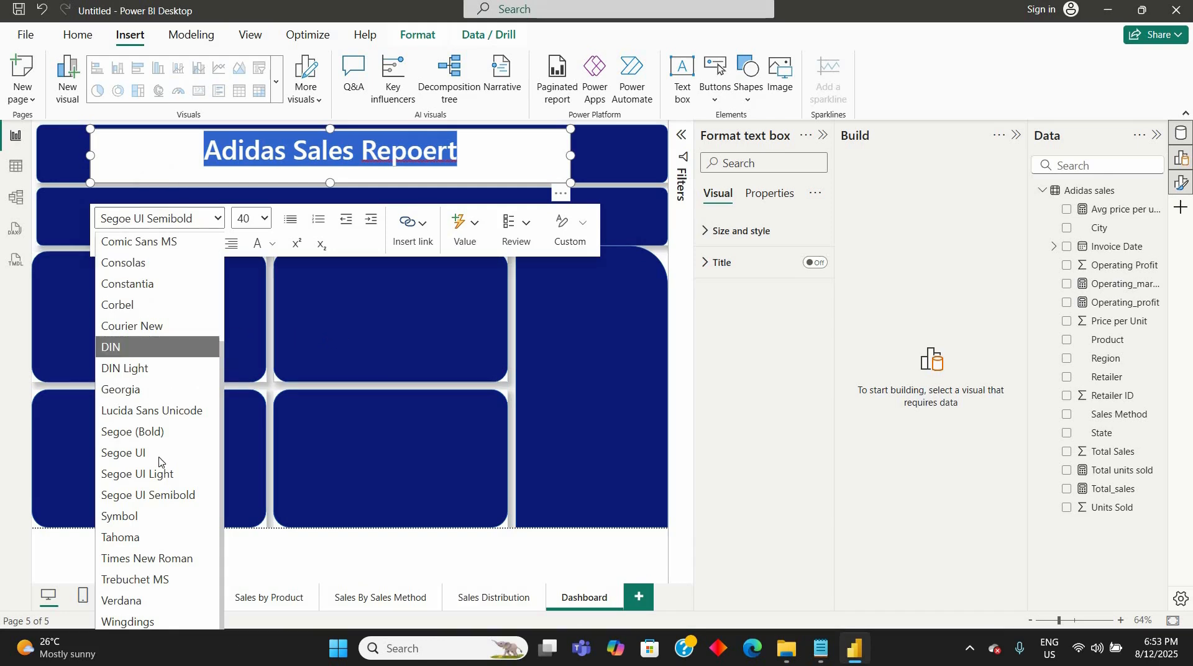
key("Down")
key("Down")
key("Down")
key("Down")
key("Down")
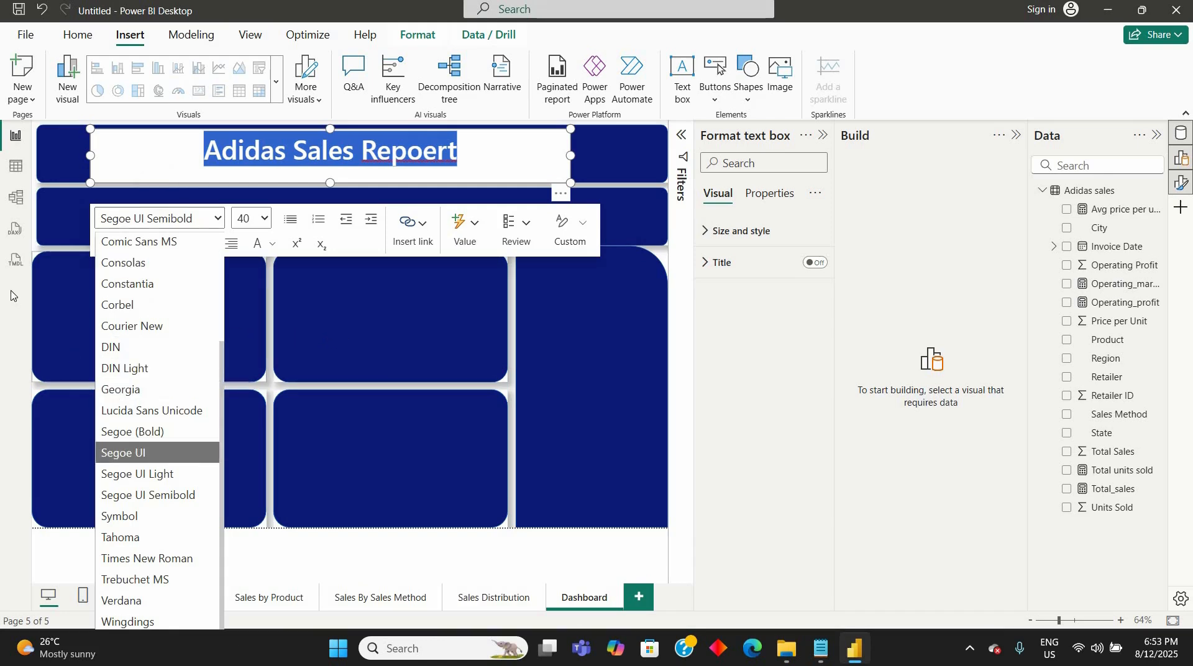
left_click(358, 308)
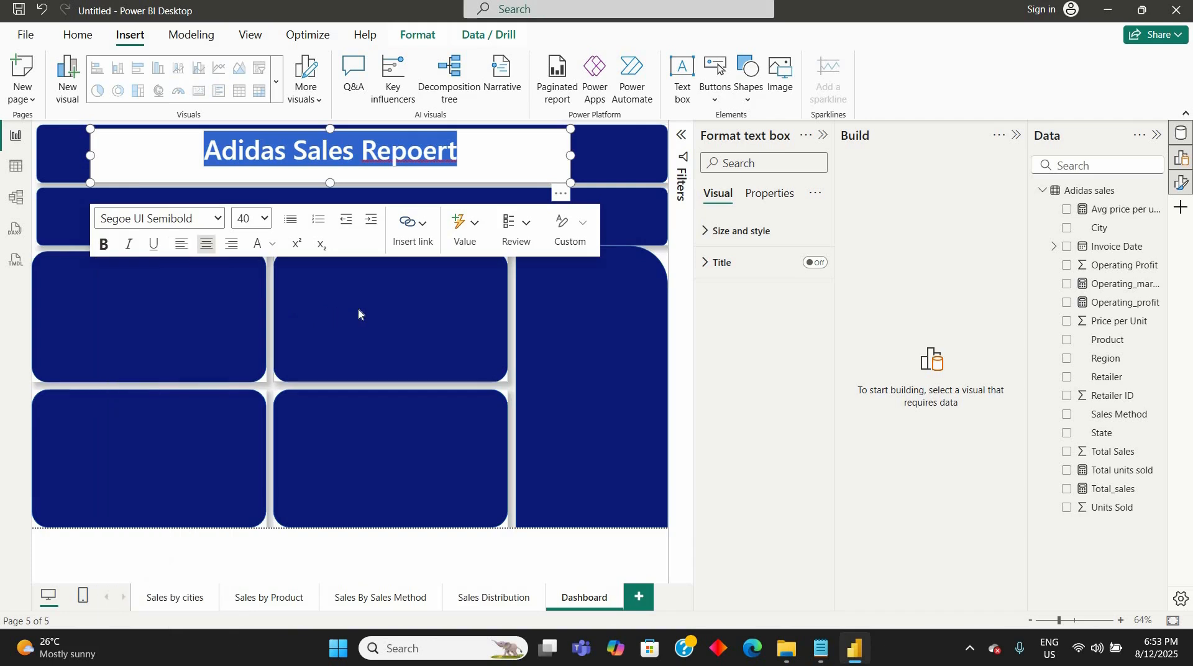
- Turn off the background of the title text box so the navy banner shows behind it
left_click(358, 308)
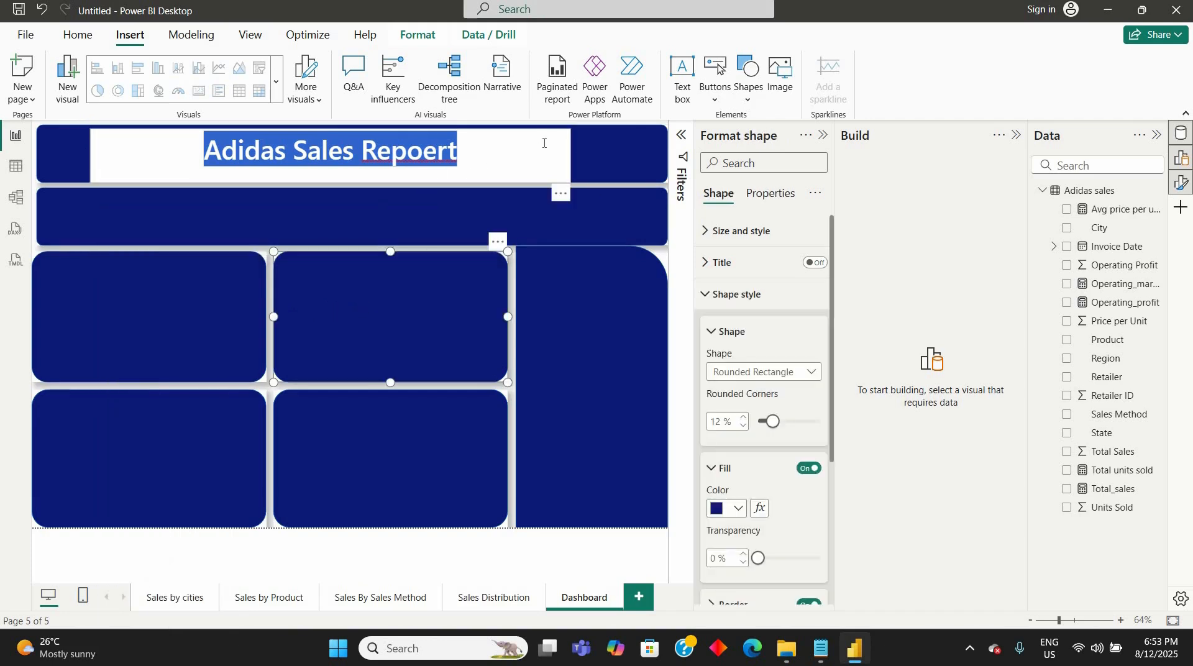
left_click(594, 158)
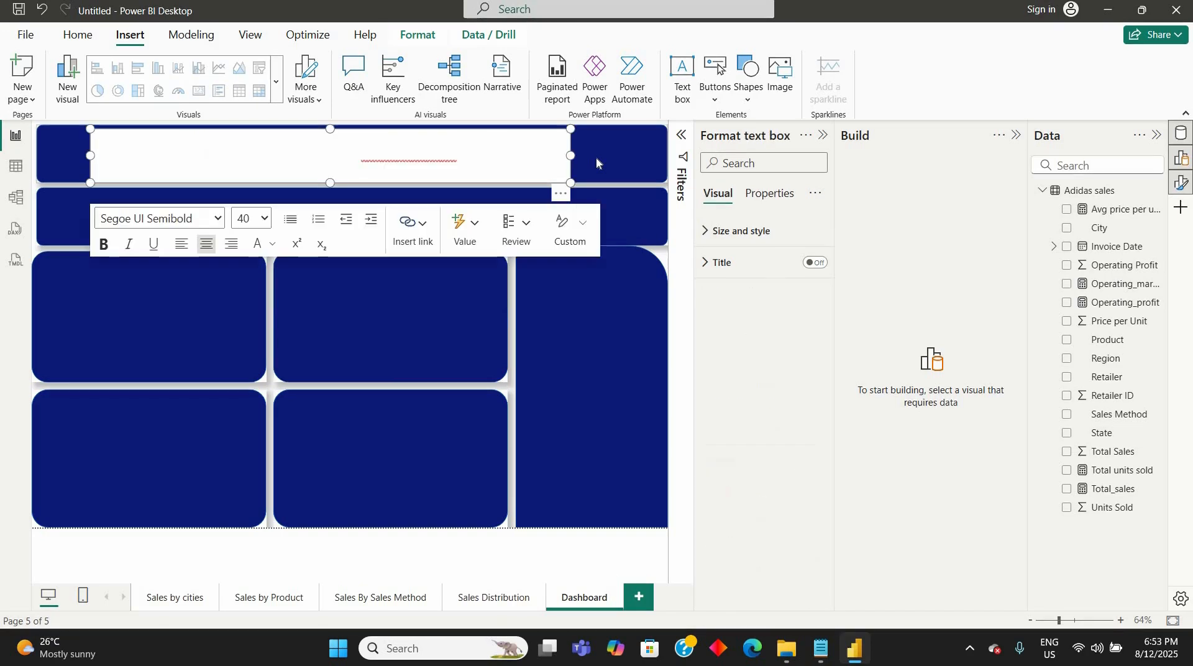
left_click(457, 163)
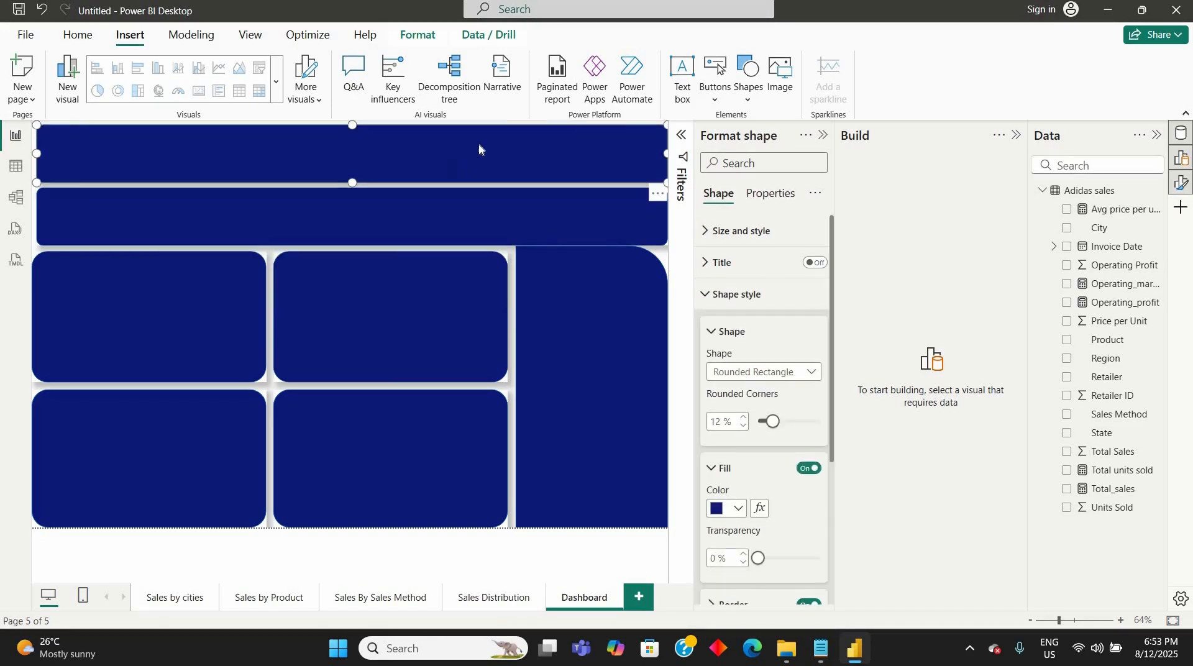
left_click(438, 272)
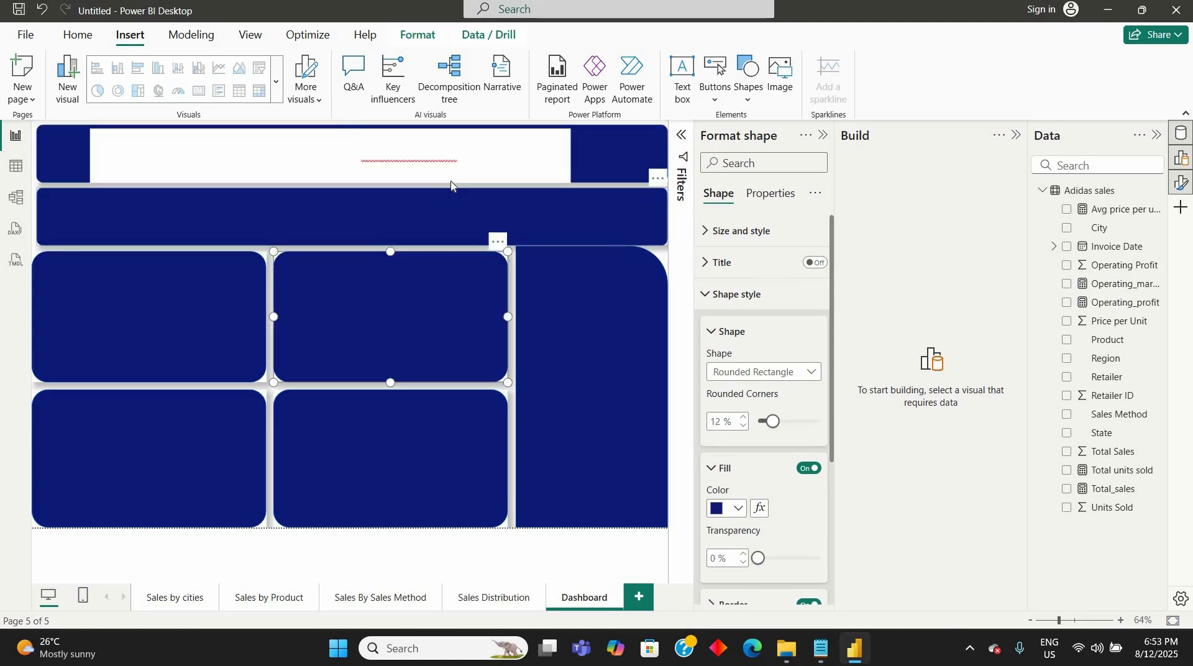
left_click(451, 181)
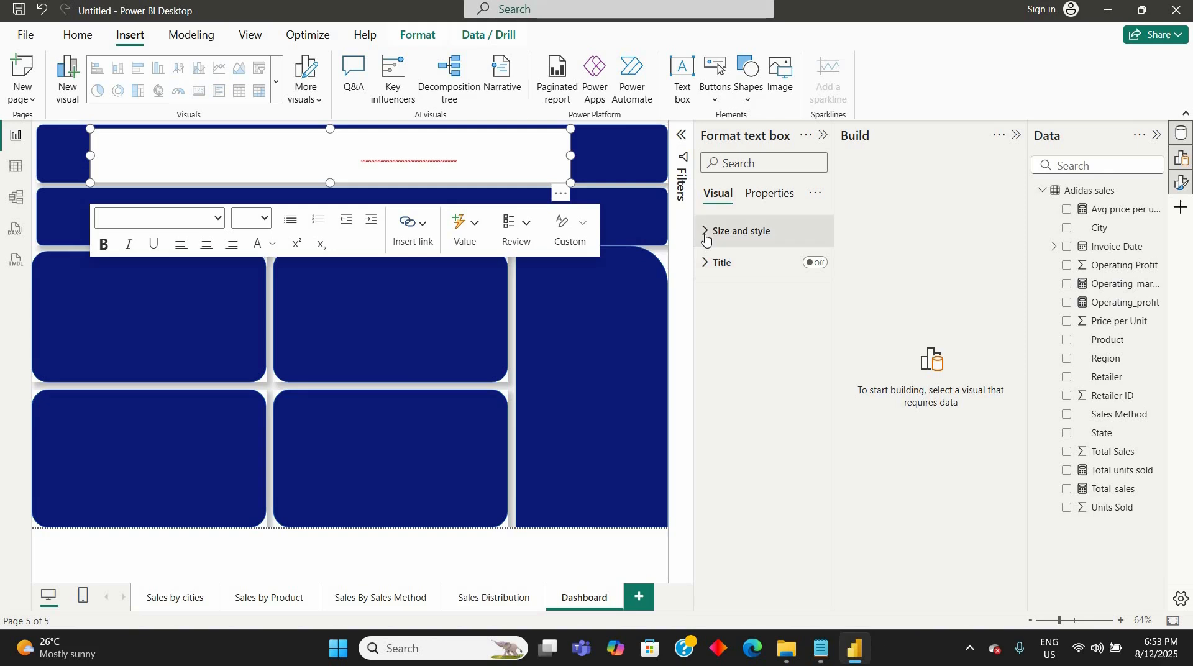
left_click(706, 239)
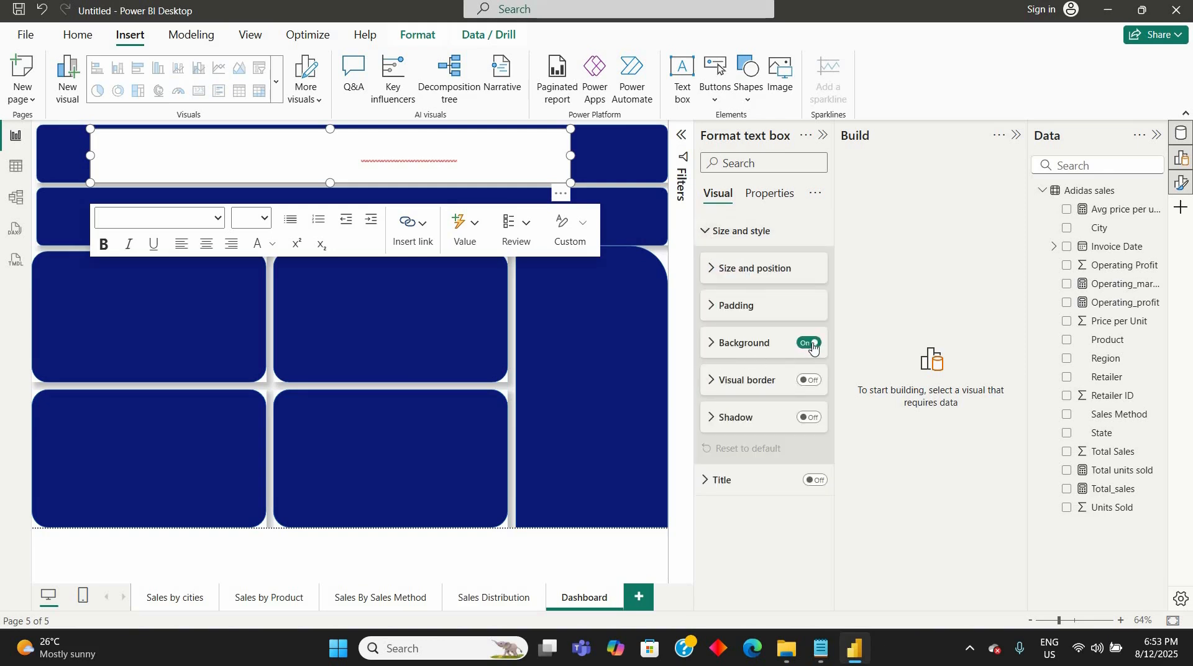
left_click(813, 343)
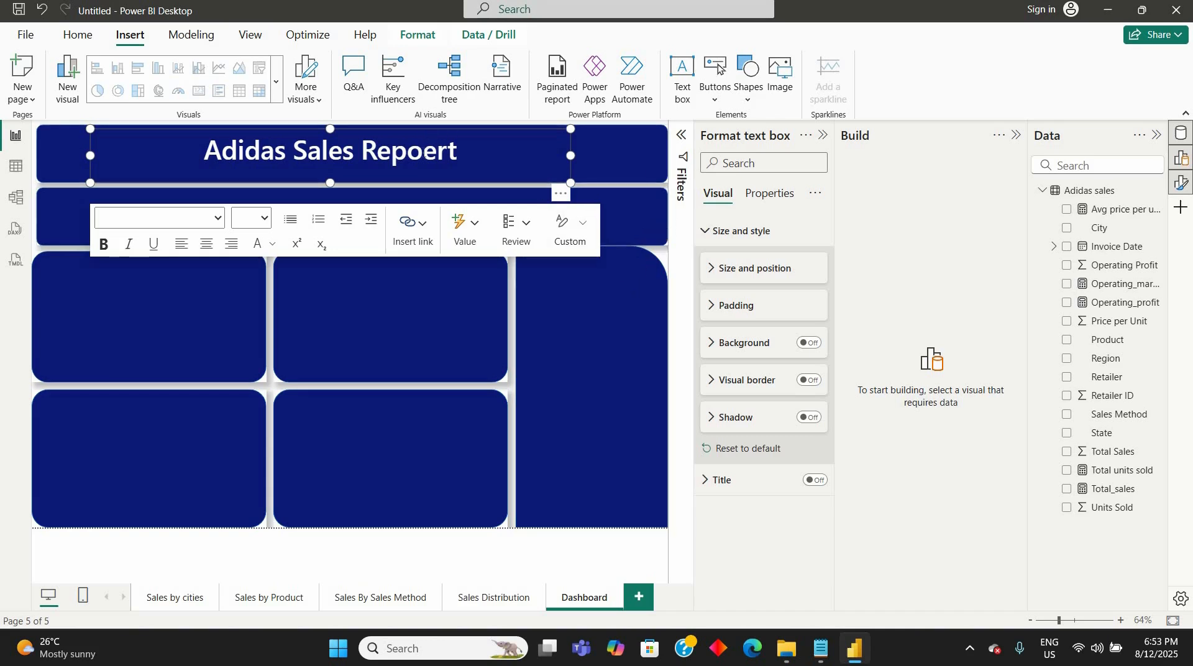
- Correct the misspelled last word of the title to "Report" and leave the text box
left_click(423, 151)
key("Right")
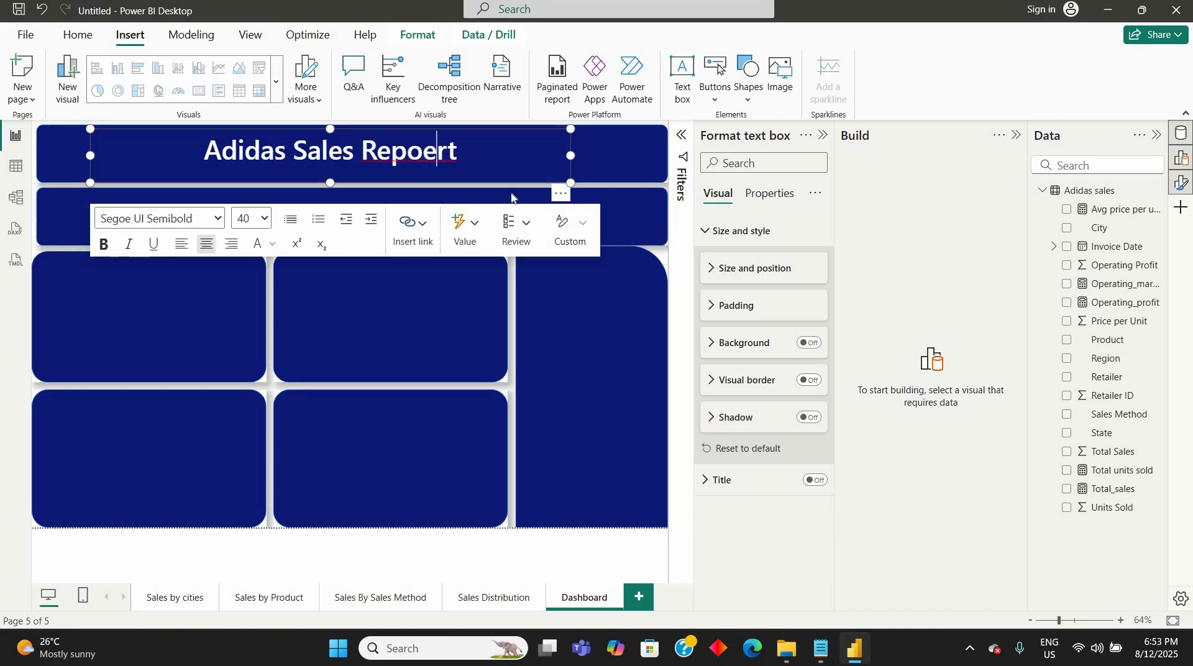
key("BackSpace")
left_click(625, 237)
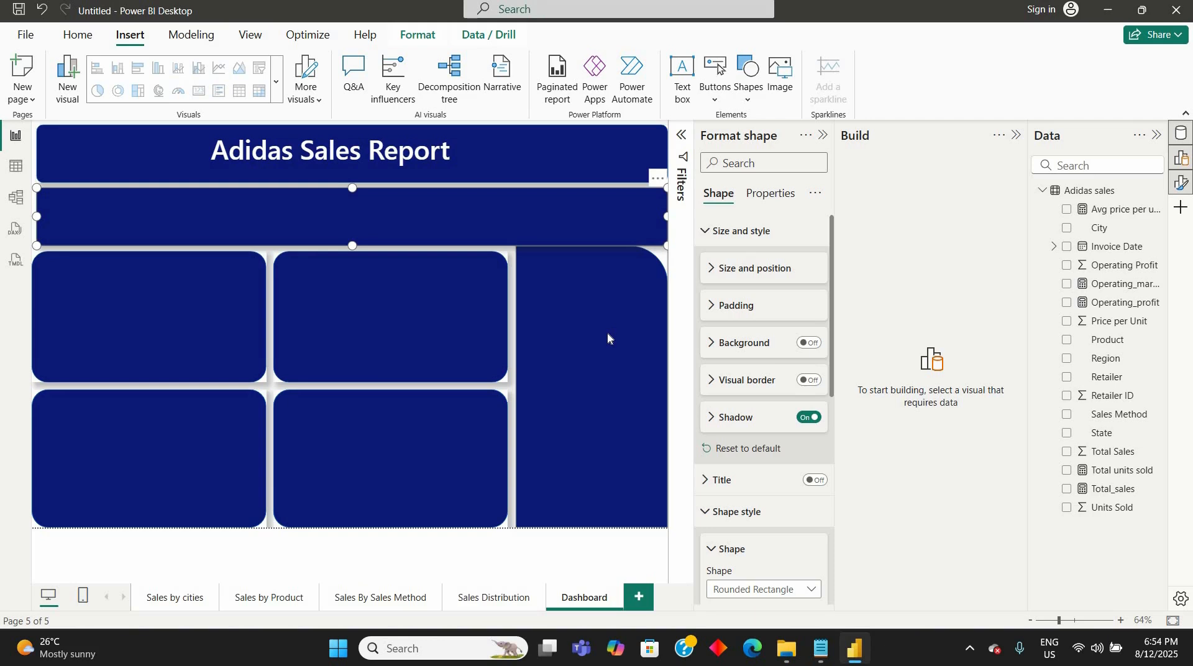
left_click(458, 311)
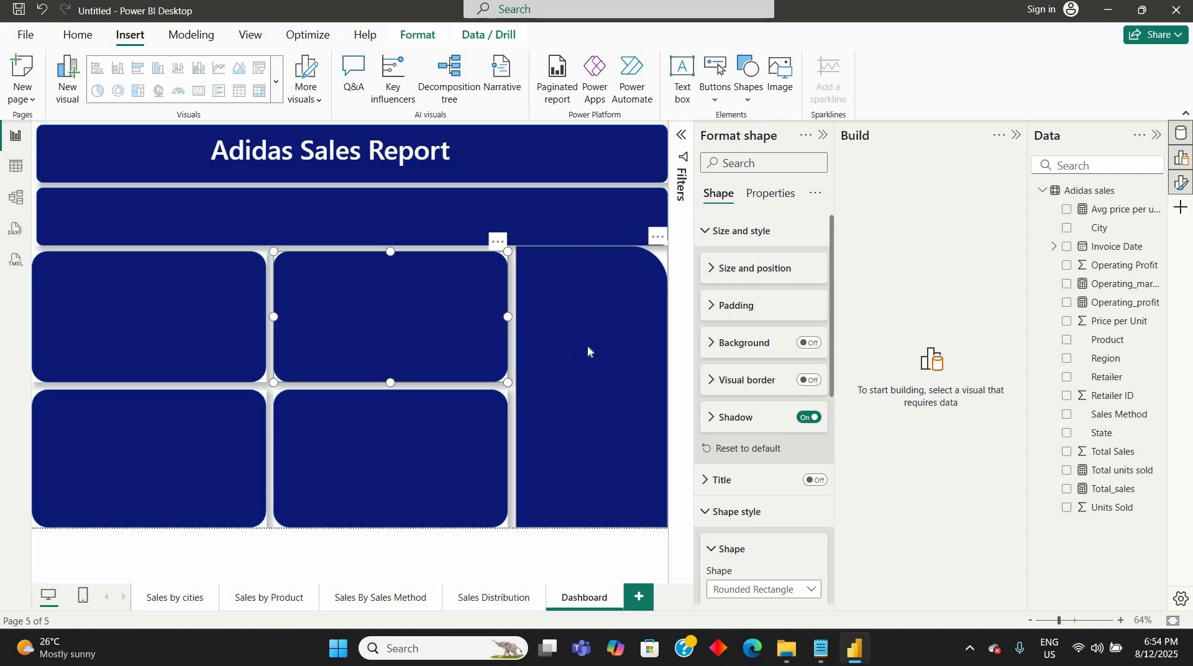
left_click(428, 216)
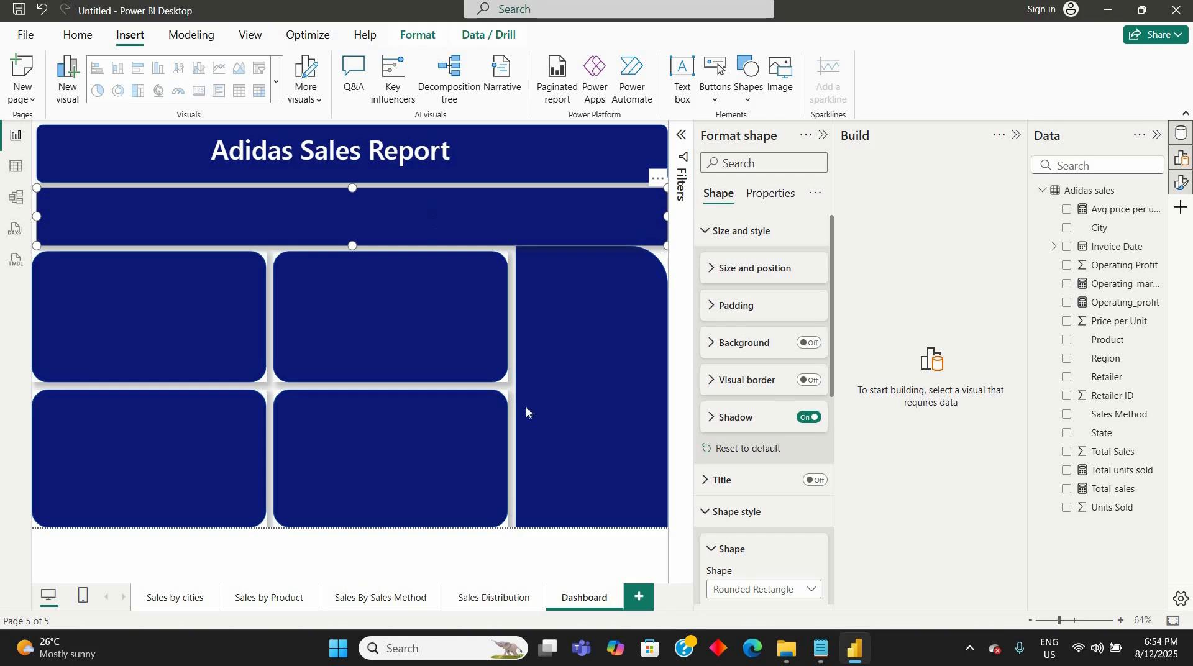
- Add a Card (new) visual showing Total_sales, Total units sold, Avg price per unit and Operating_profit
left_click(537, 555)
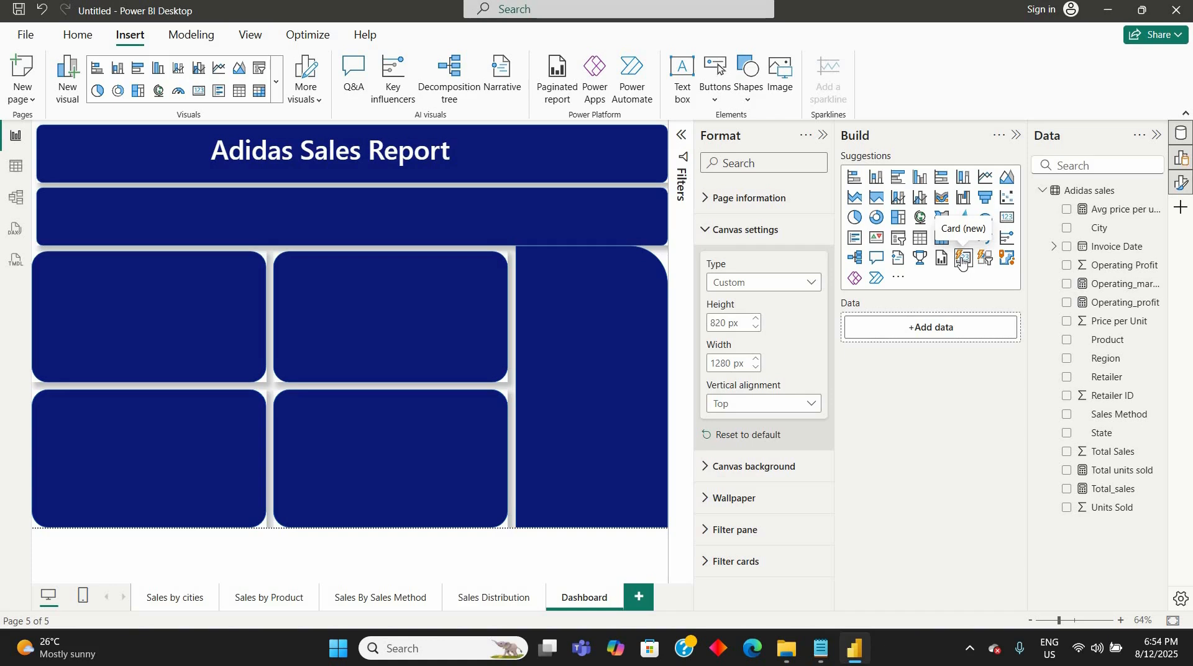
left_click(962, 263)
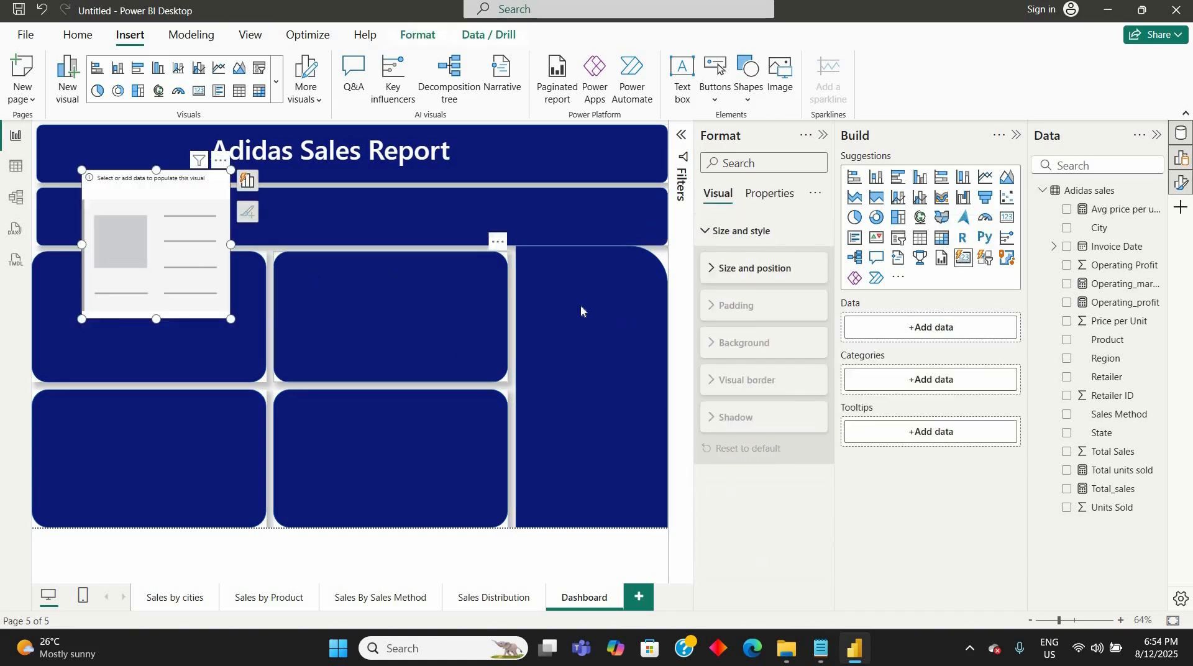
left_click(1067, 489)
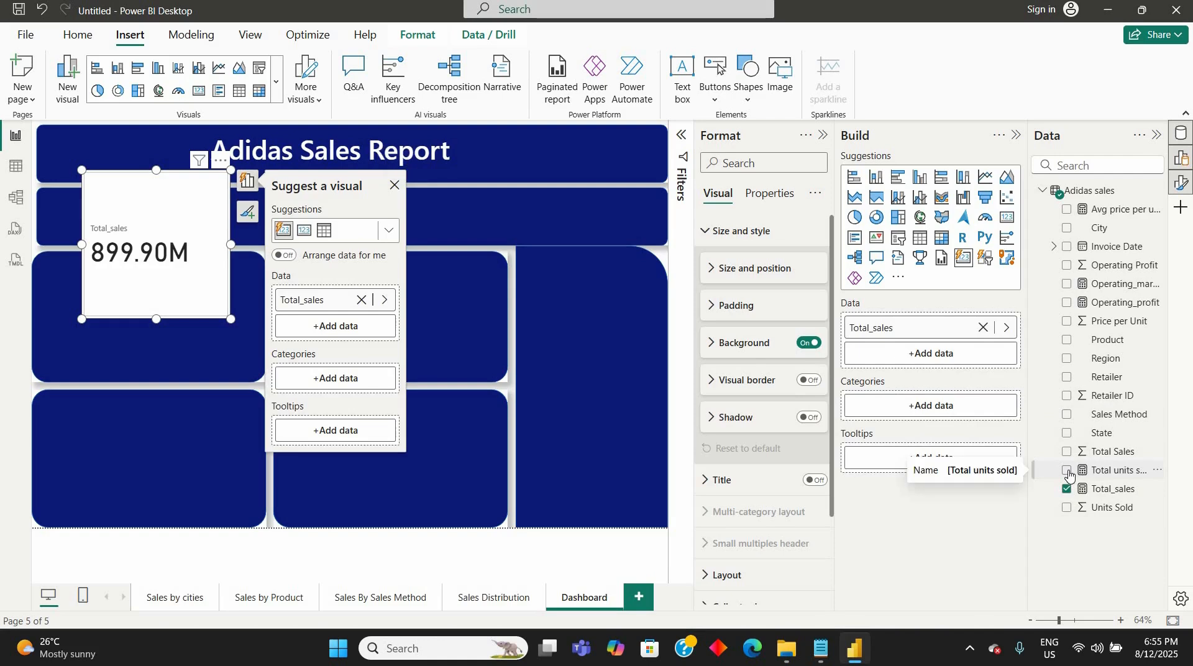
left_click(1068, 471)
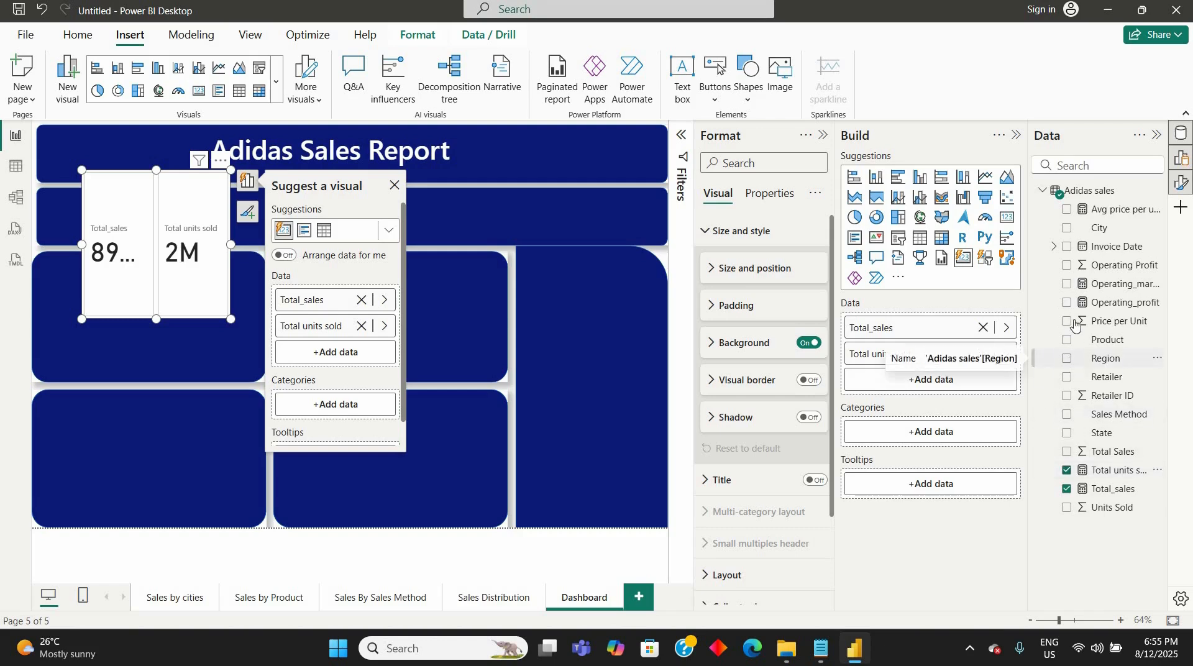
left_click(1067, 209)
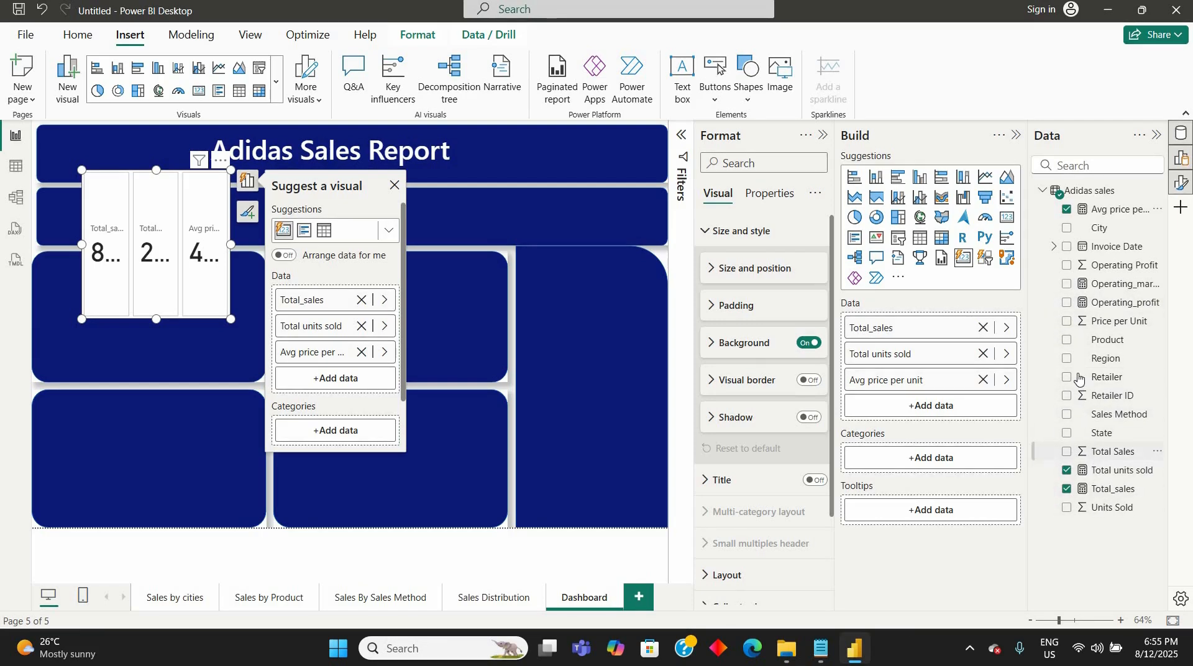
left_click(1066, 304)
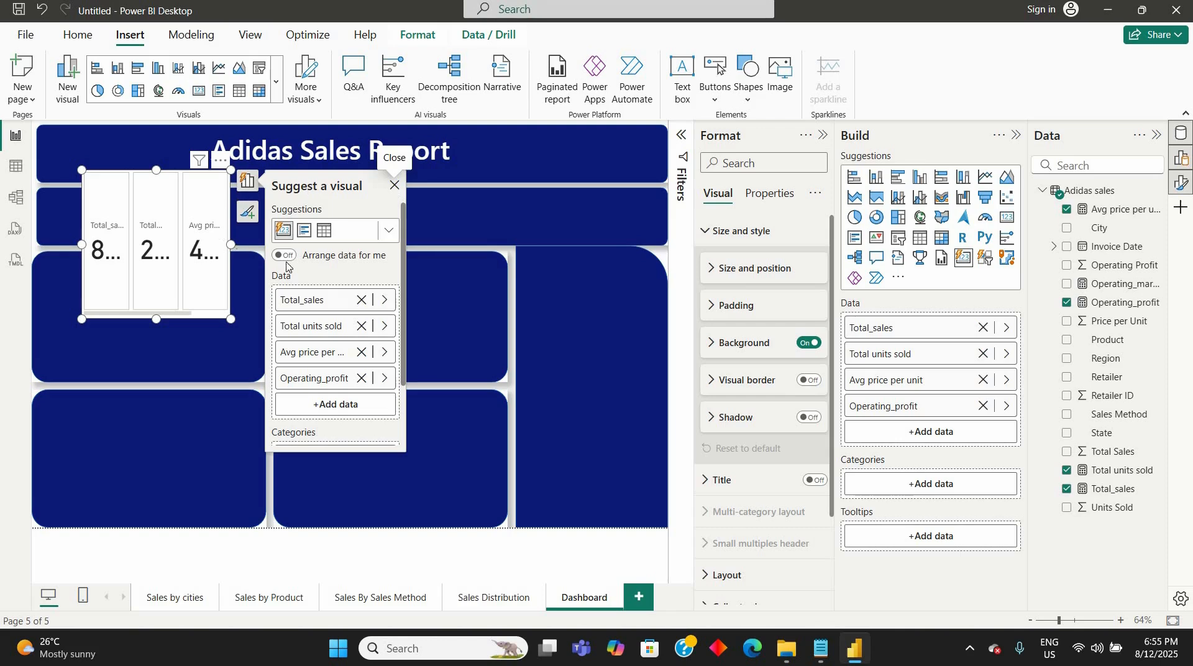
left_click(395, 186)
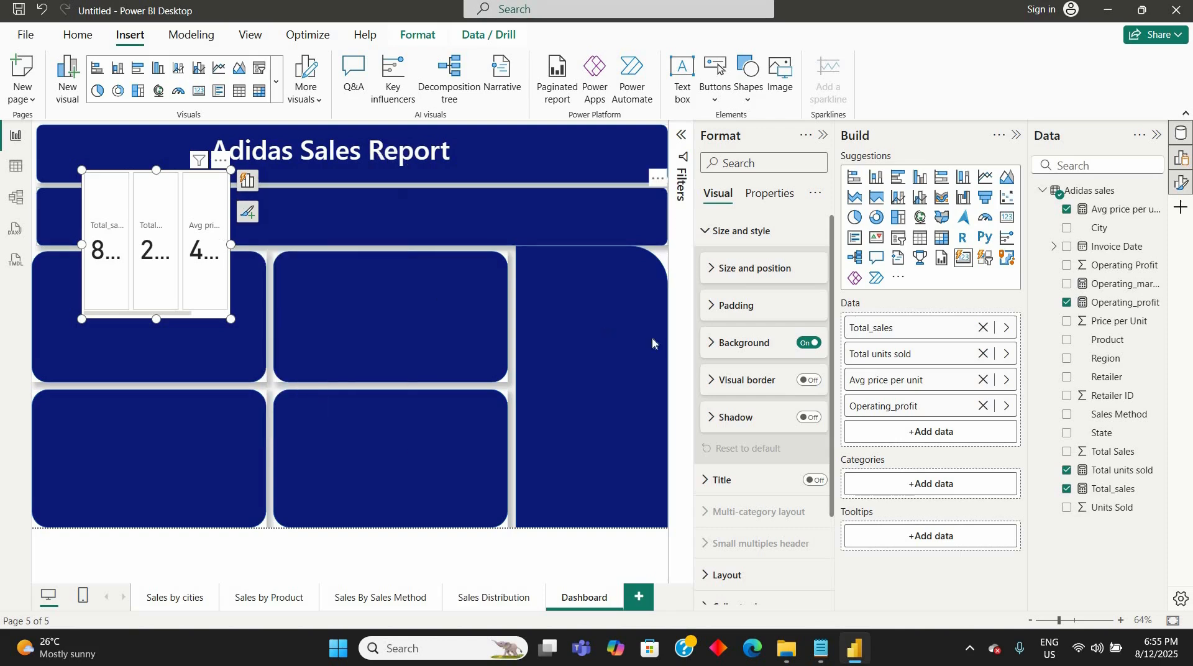
- Set the maximum number of cards shown in the card visual's layout to 5
left_click(710, 275)
left_click(715, 274)
scroll(705, 460, "down", 3)
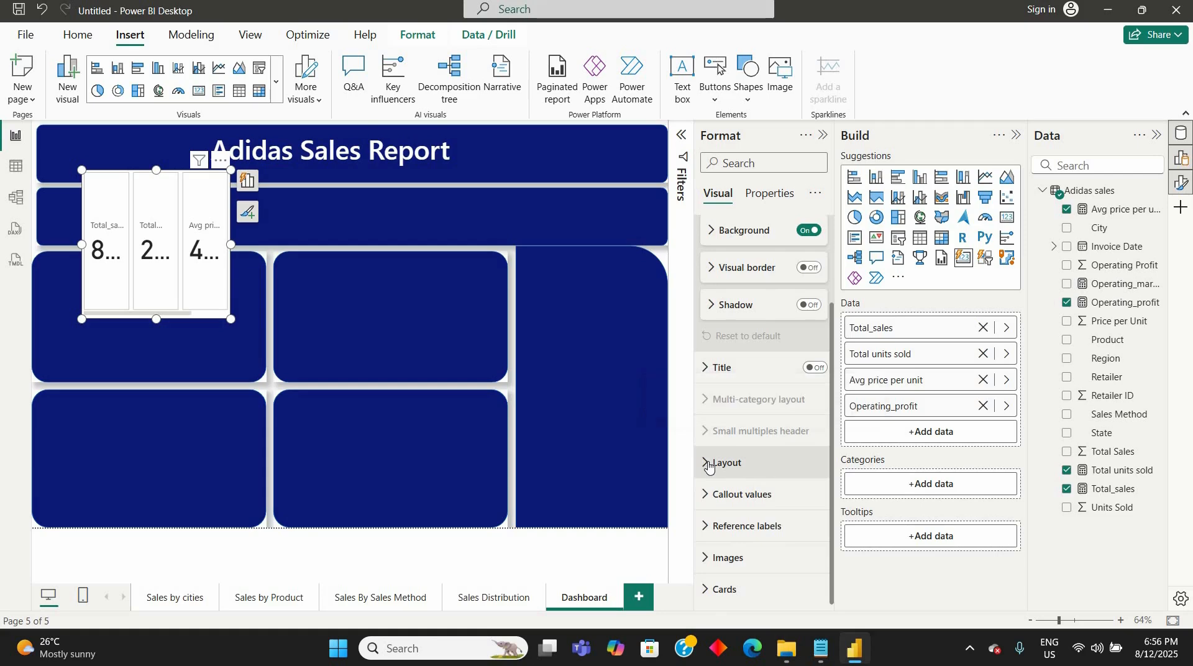
left_click(709, 463)
scroll(754, 492, "down", 3)
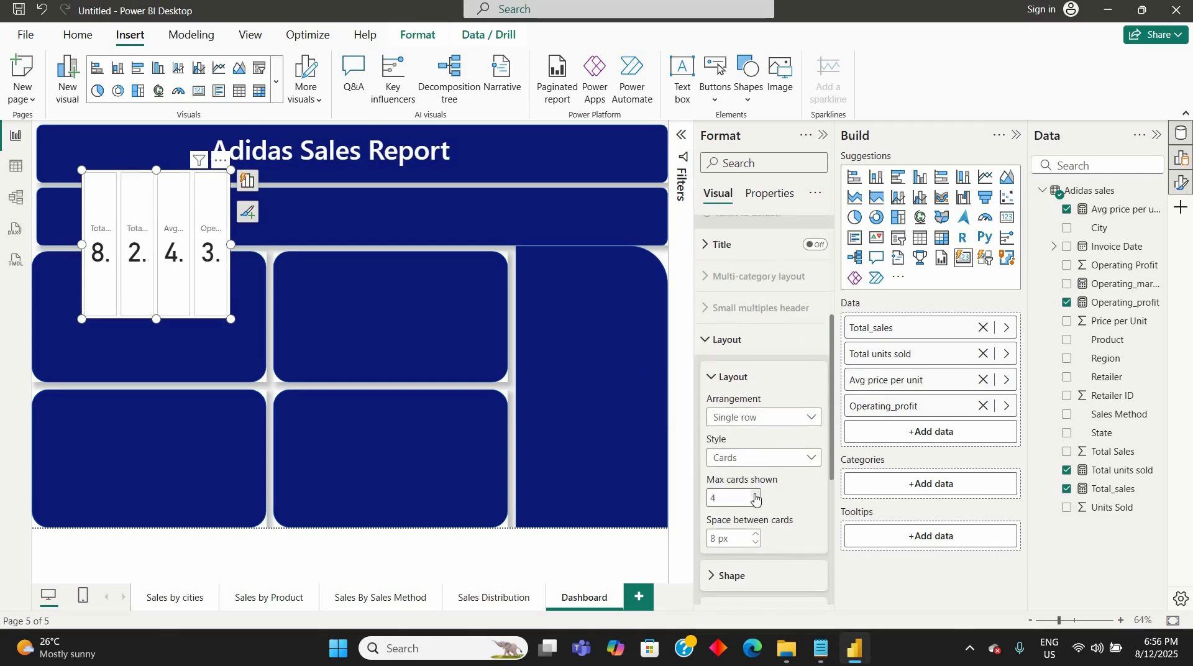
left_click(756, 494)
- Resize the card visual to about 1270 wide and 117 high so it covers the navy banner below the title
left_click_drag(441, 212, 569, 199)
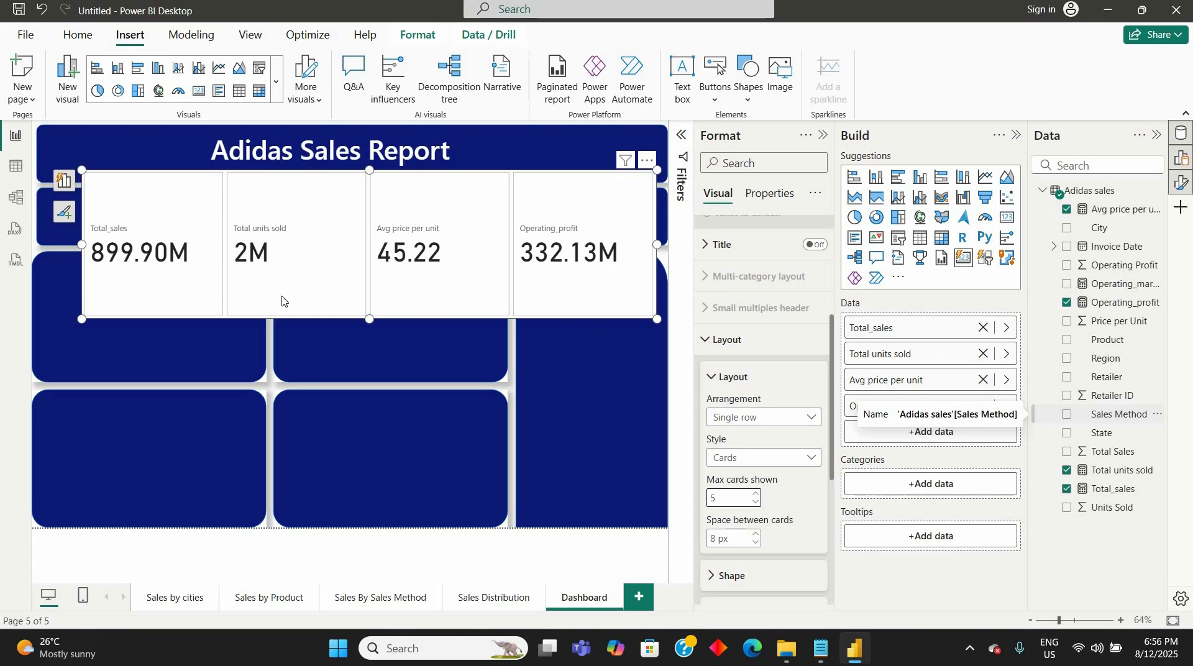
left_click_drag(368, 319, 365, 251)
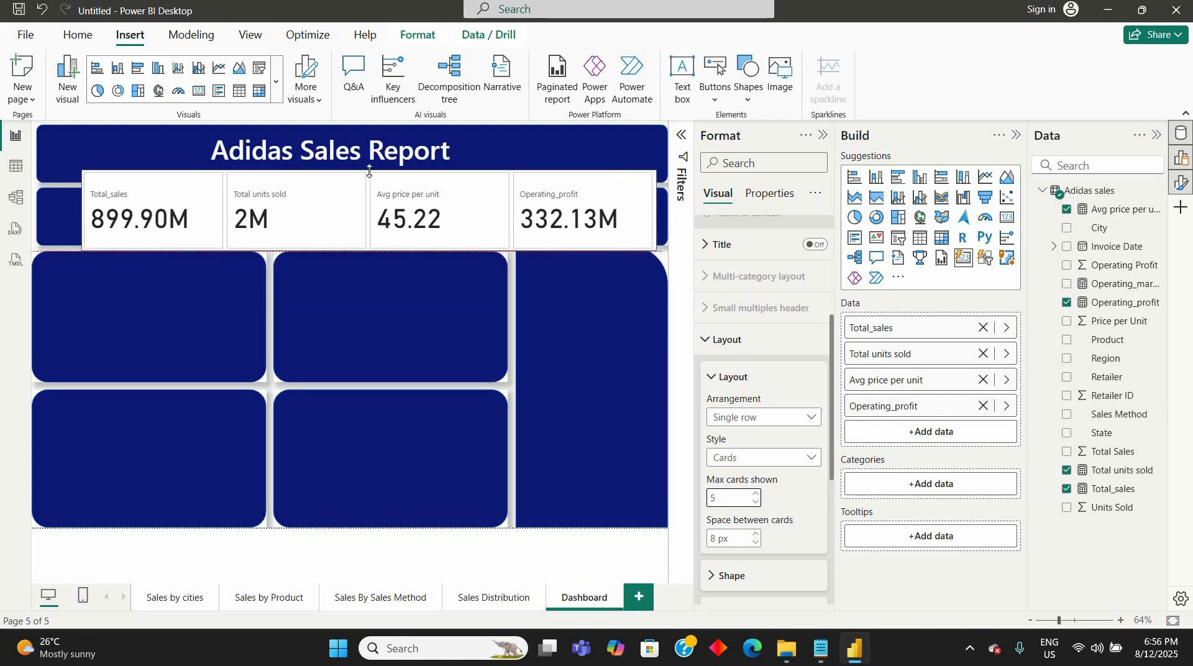
left_click_drag(369, 193, 370, 187)
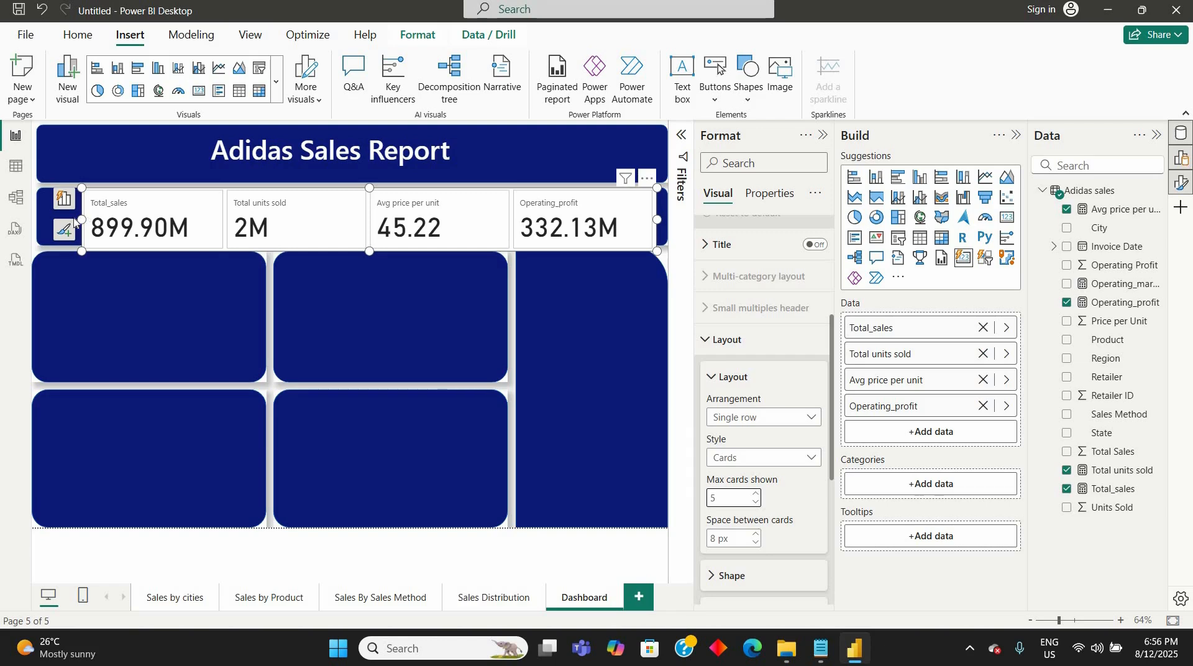
left_click_drag(81, 219, 37, 219)
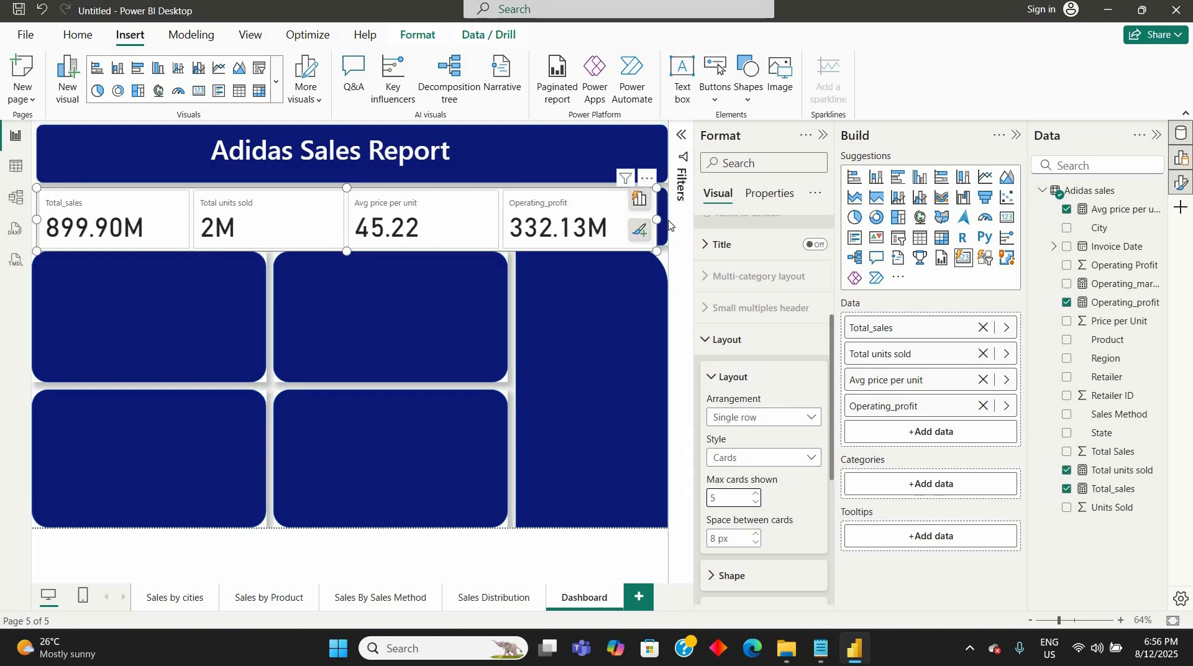
left_click_drag(658, 219, 667, 219)
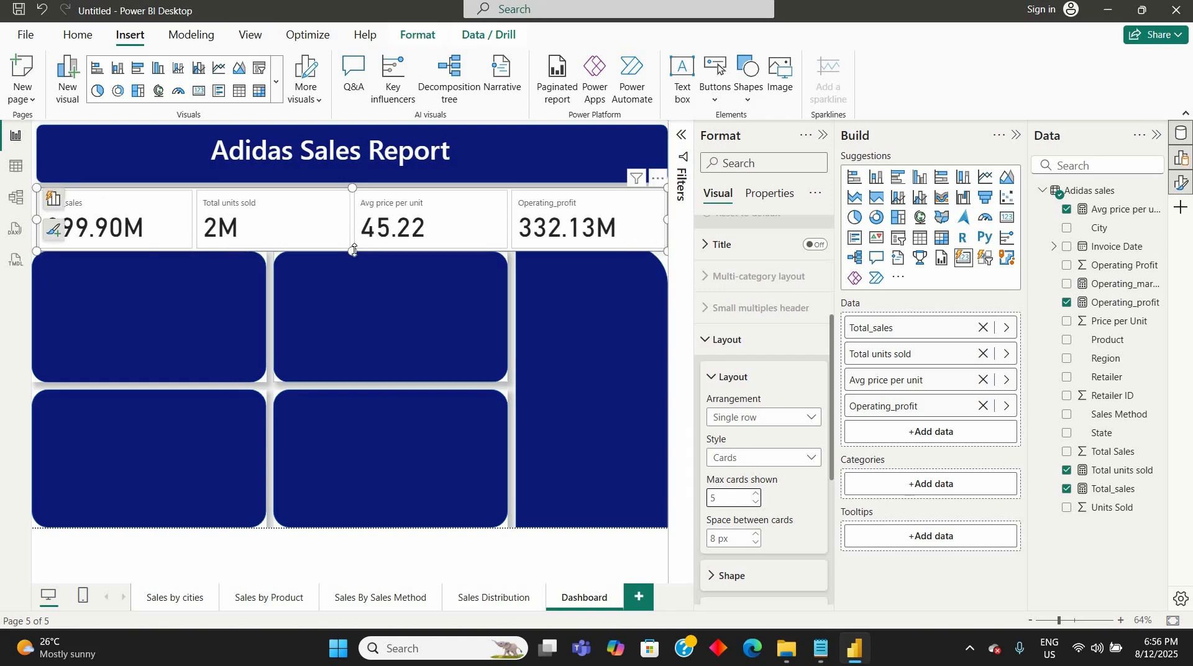
left_click_drag(354, 250, 355, 244)
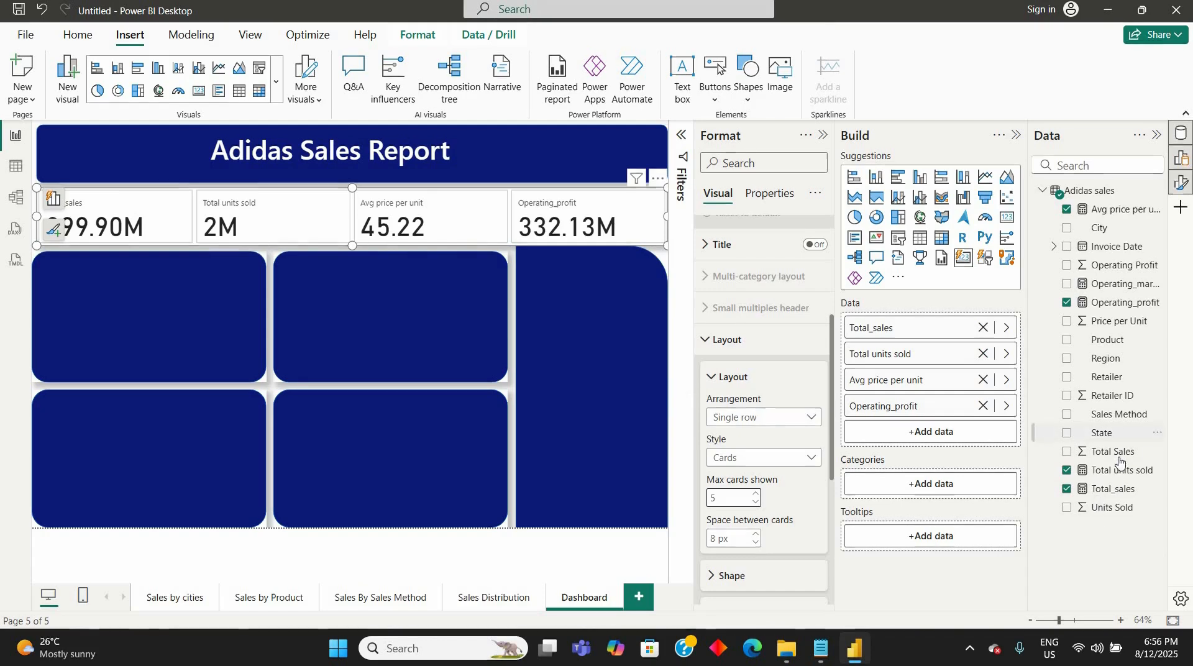
- Create the measure Count of products = COUNT('Adidas sales'[Retailer ID]) in the Adidas sales table
left_click(1110, 381)
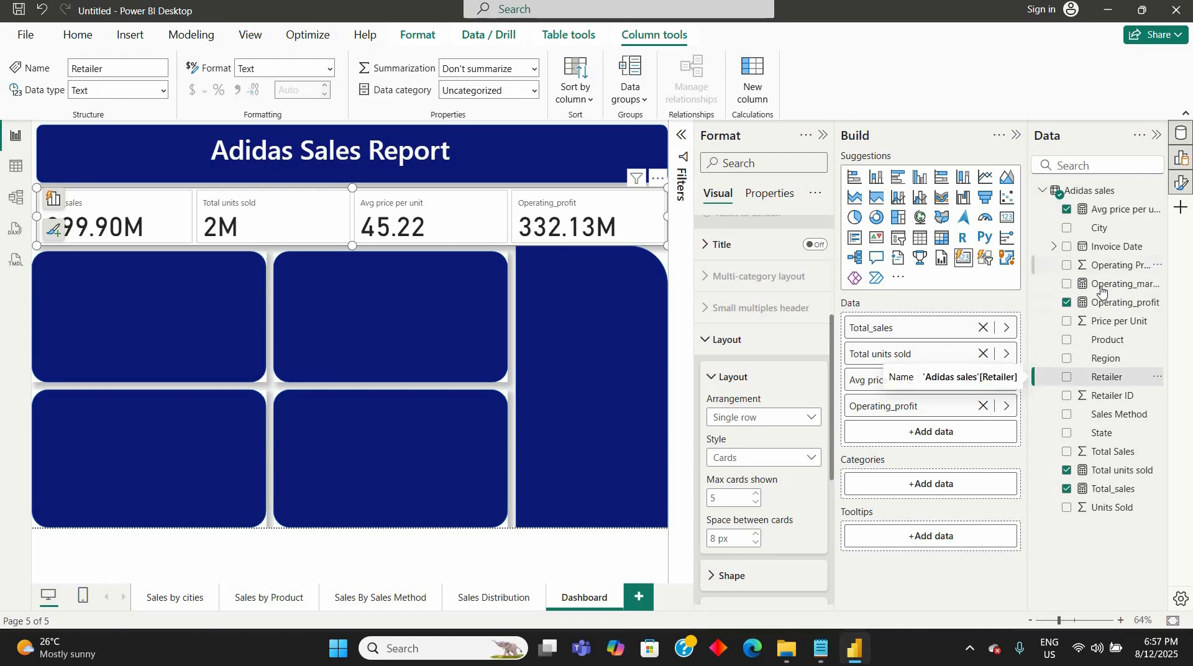
left_click(1113, 398)
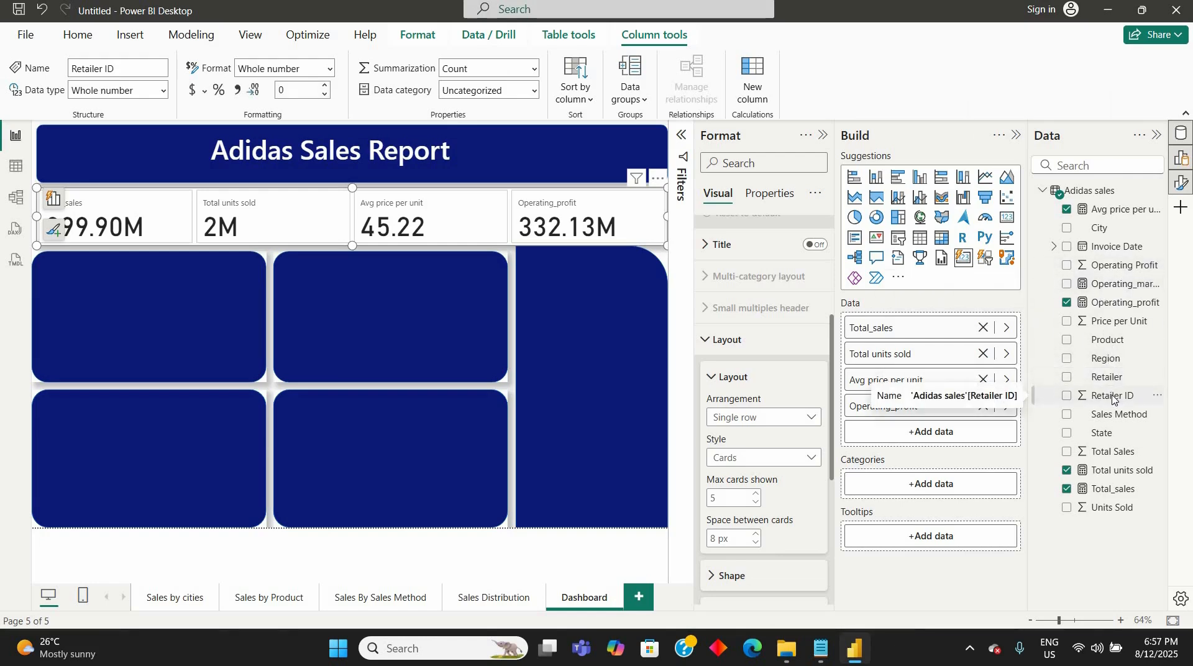
right_click(1113, 398)
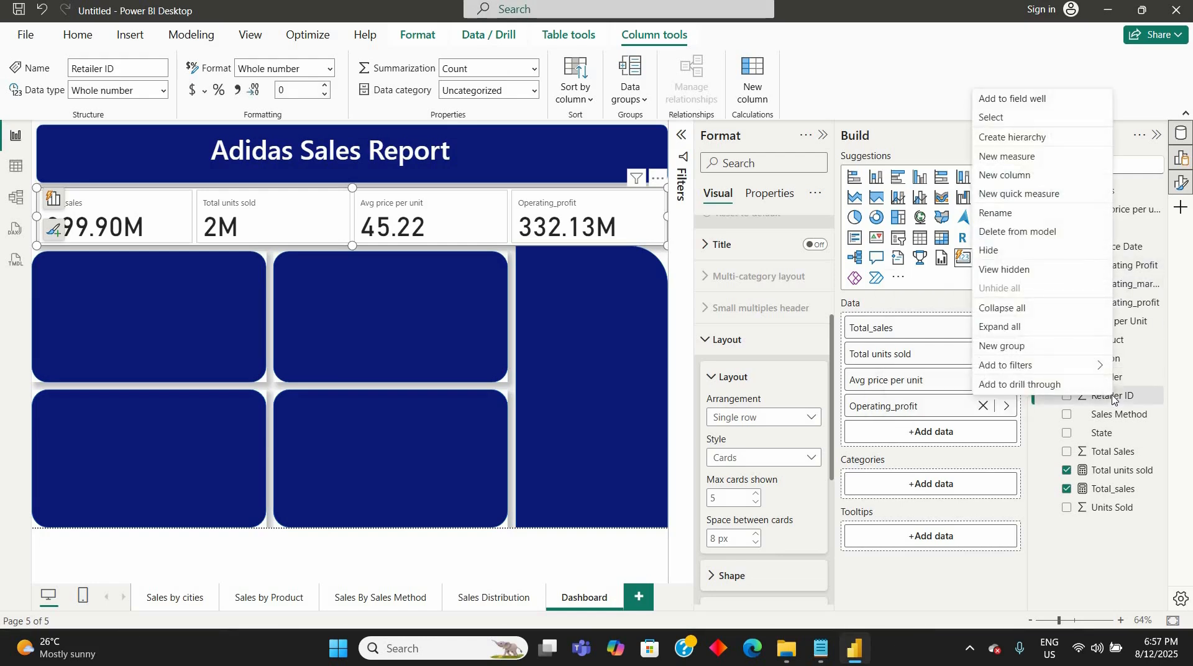
left_click(1020, 161)
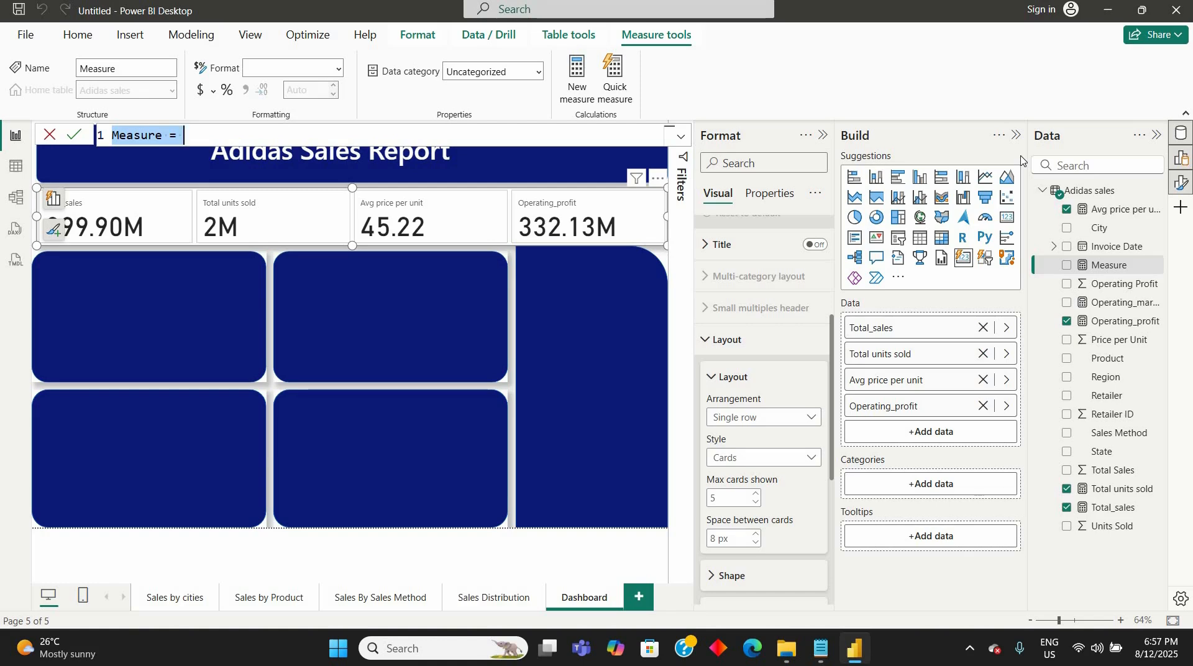
type("Co")
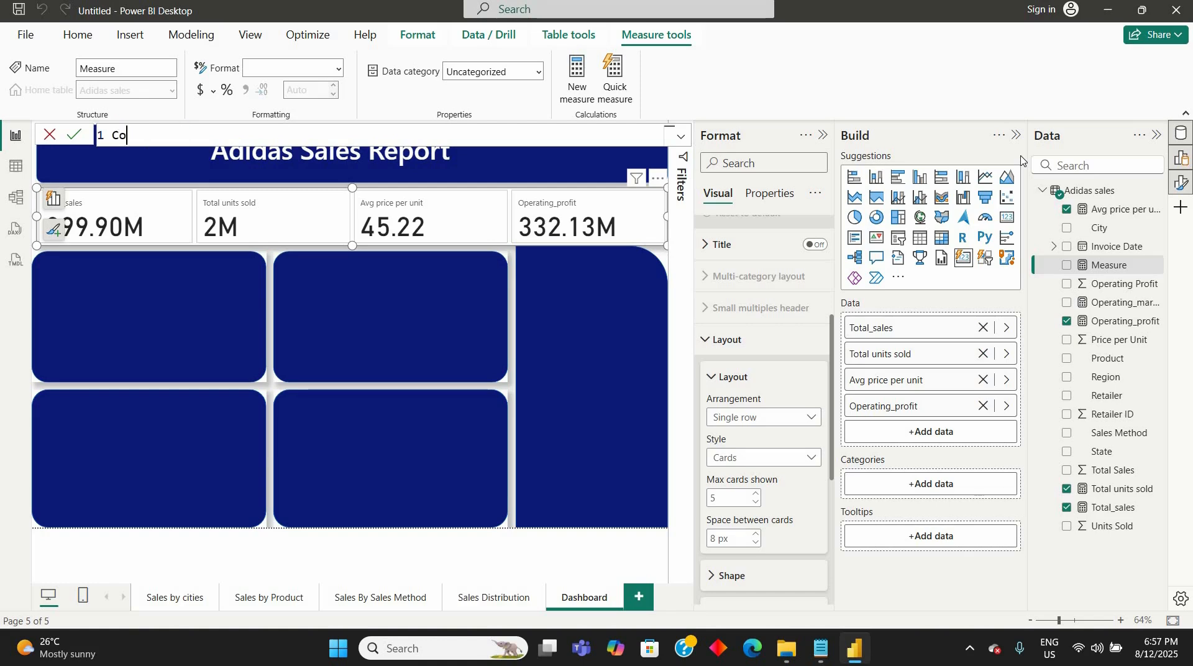
type("unt o")
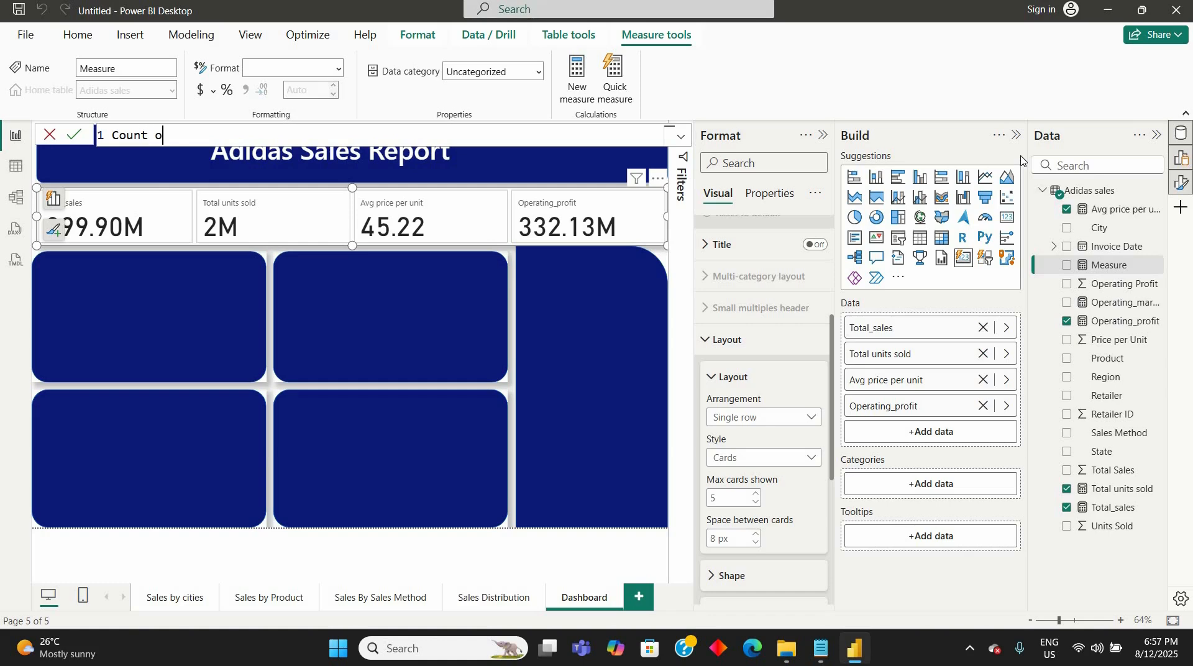
type("f products = cou")
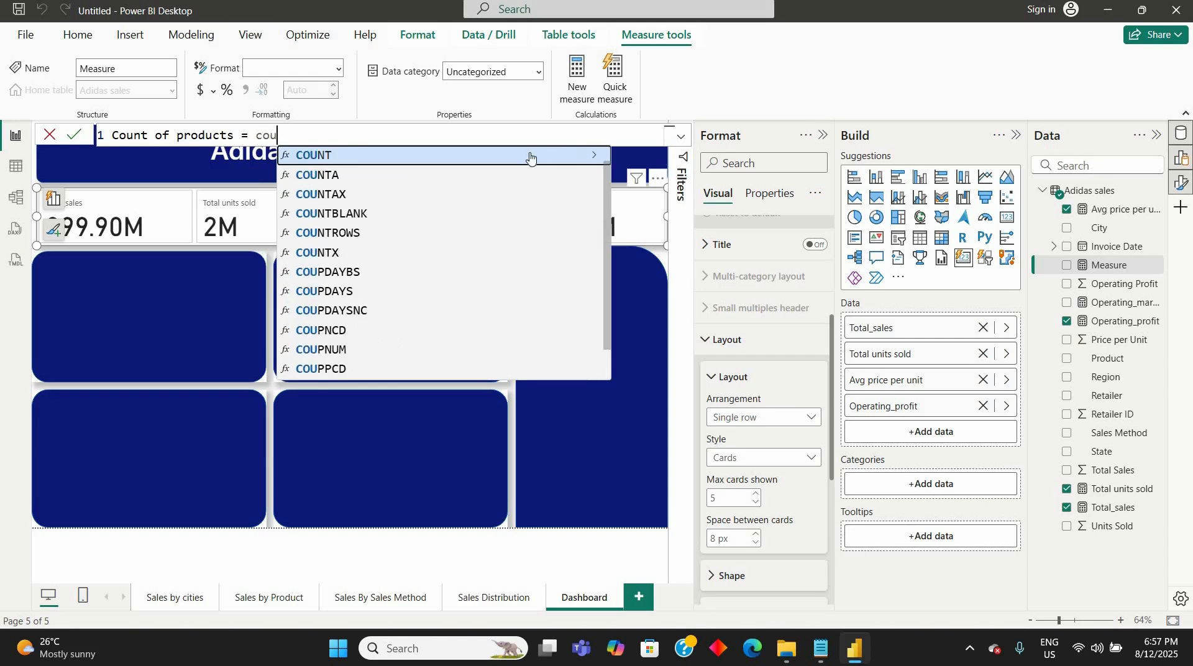
key("Tab")
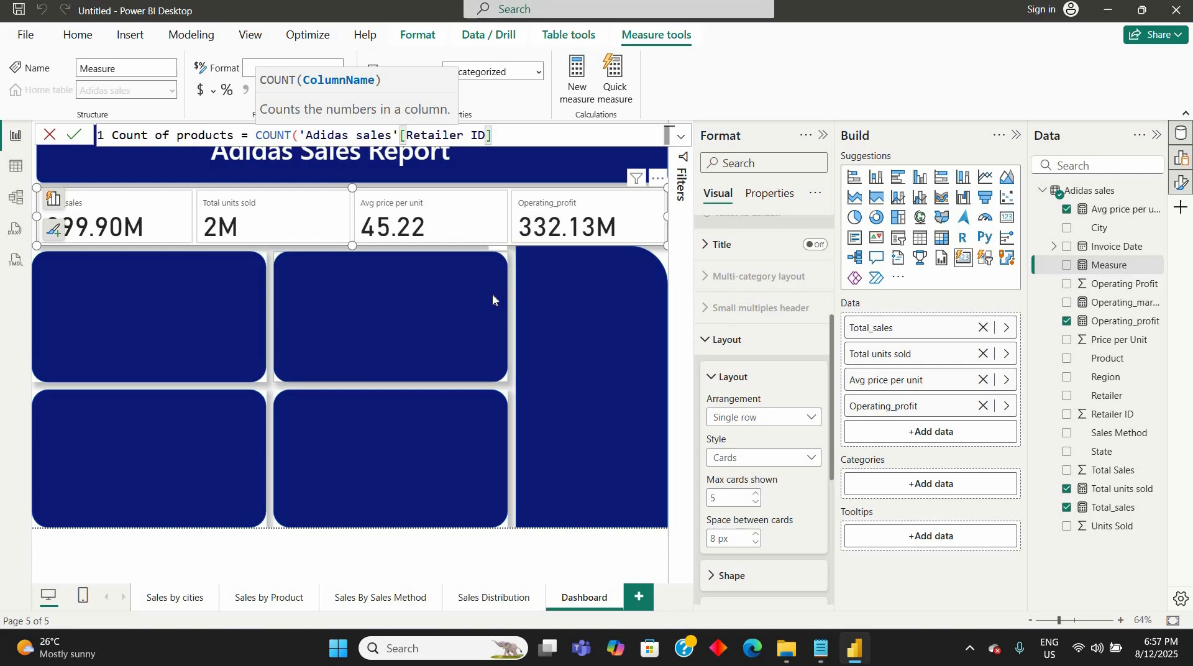
type(")")
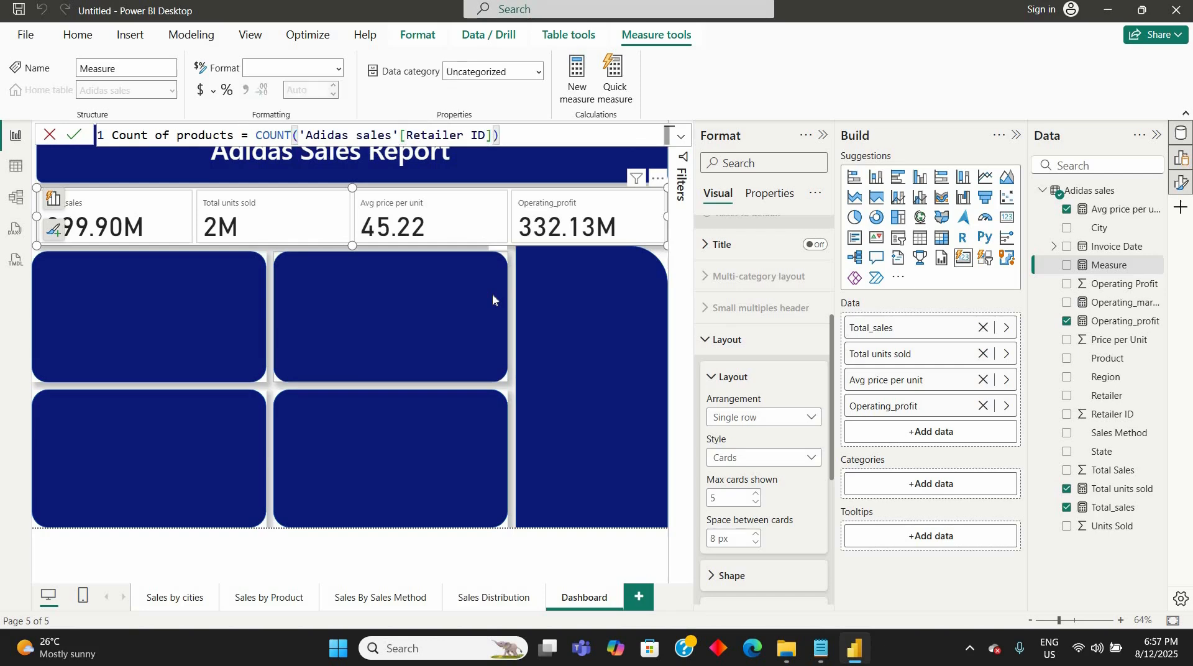
key("Return")
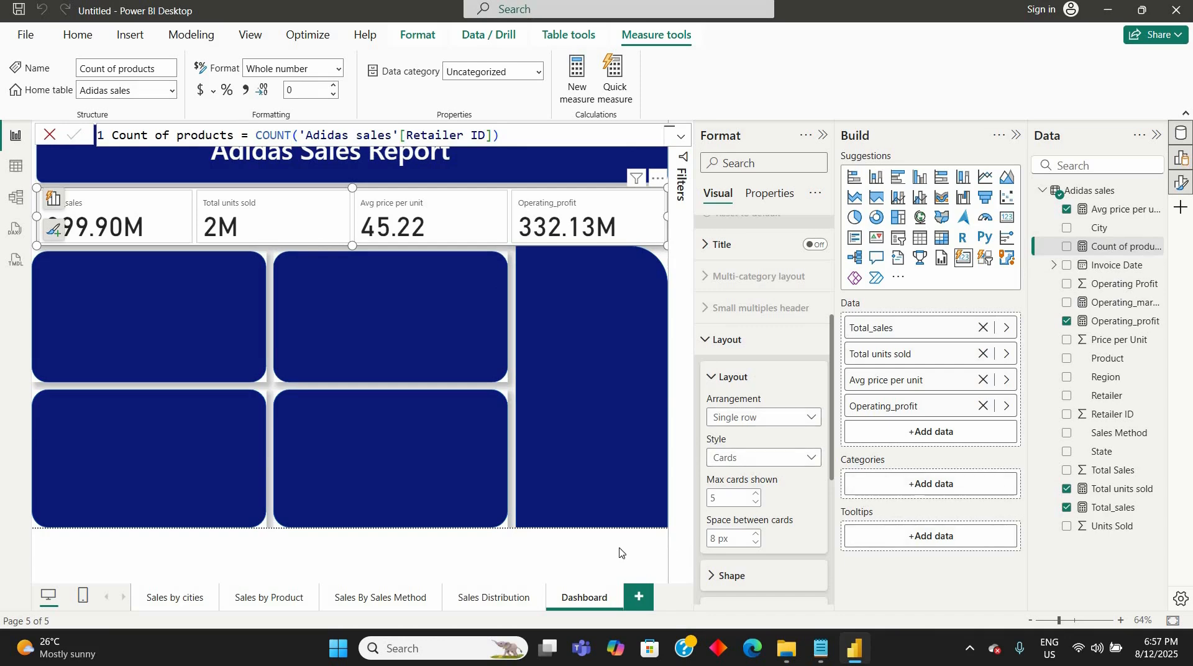
- Add the Count of products measure to the card visual as its fifth card
left_click(589, 303)
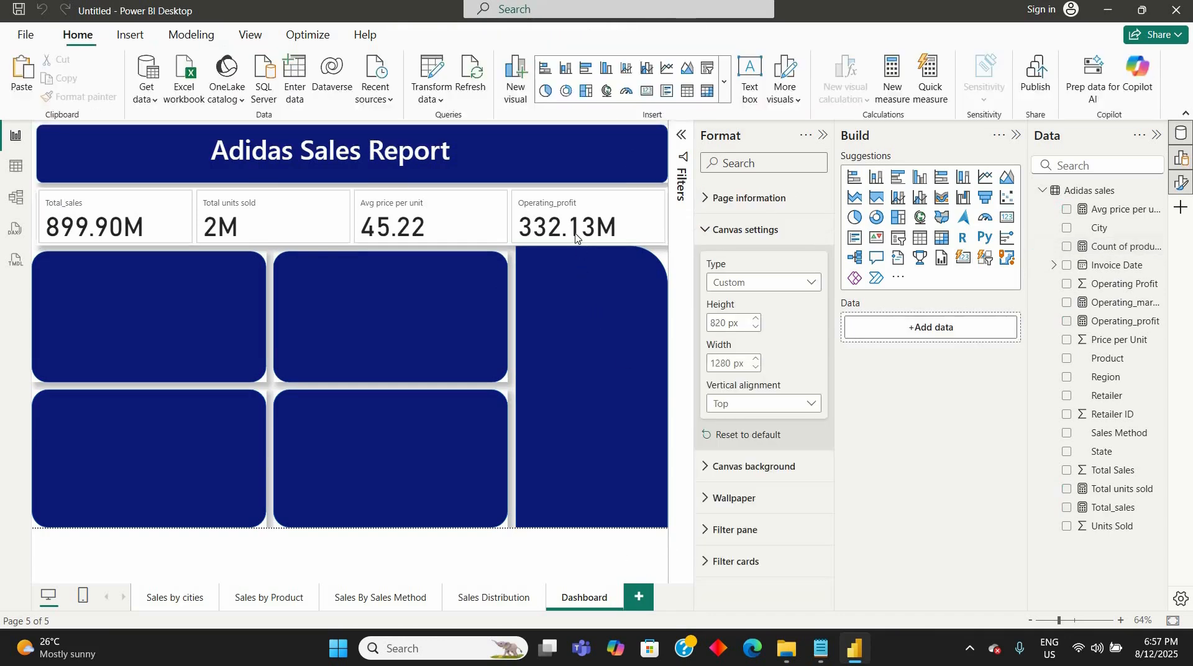
left_click(633, 242)
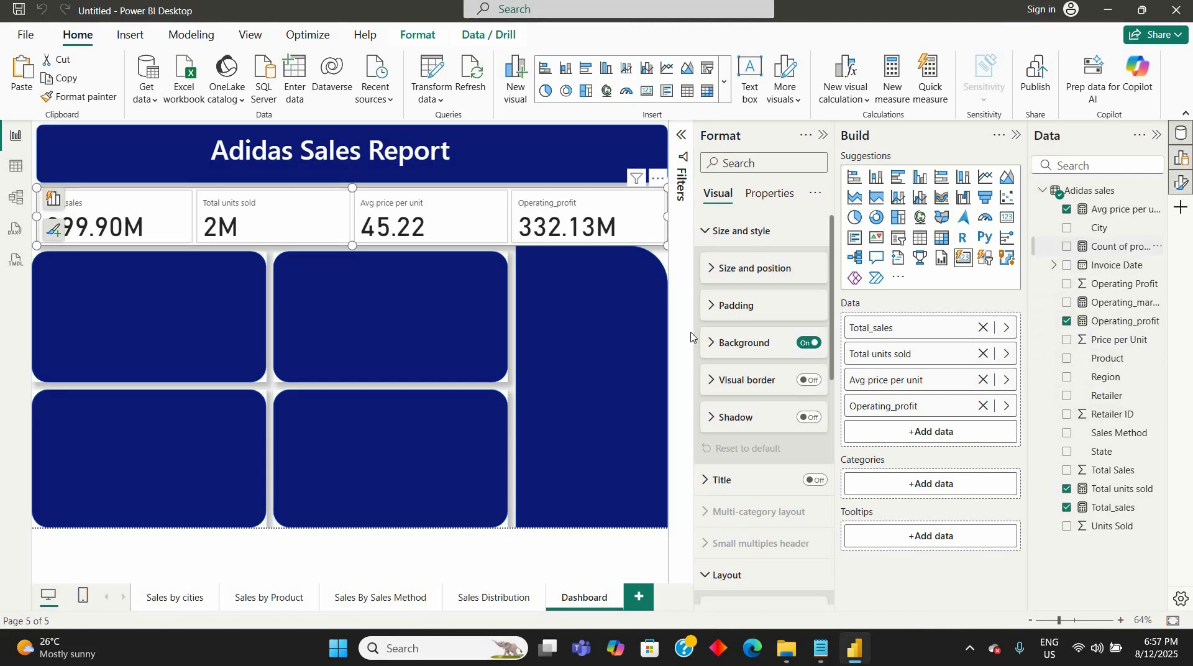
left_click(1067, 247)
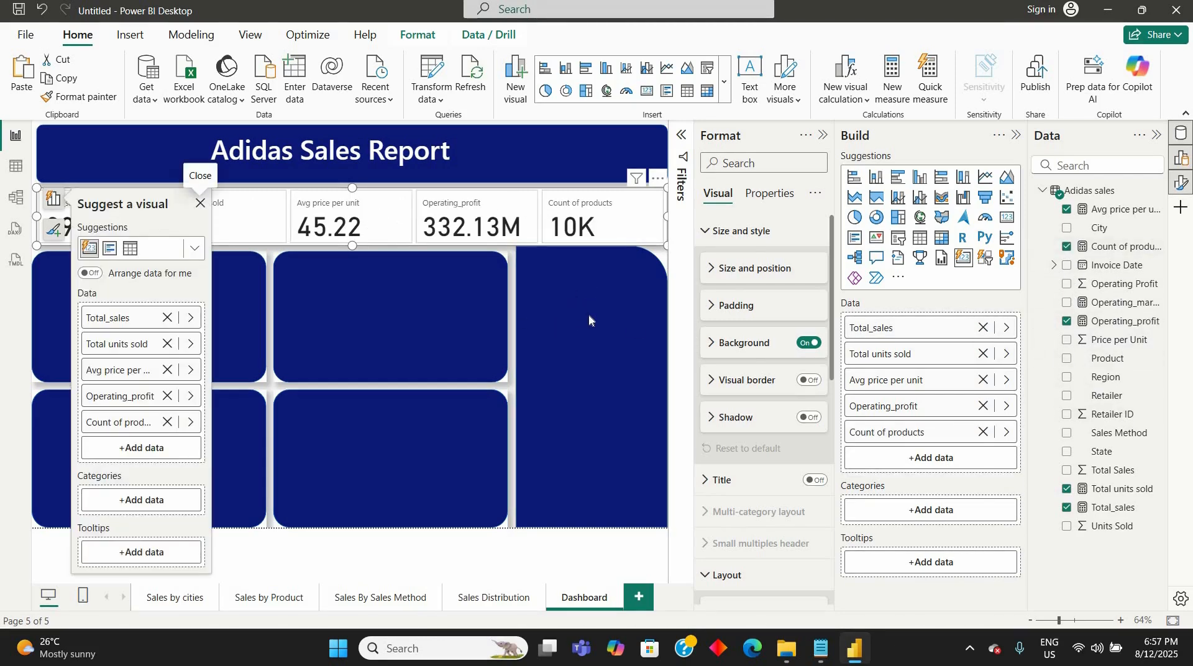
left_click(526, 275)
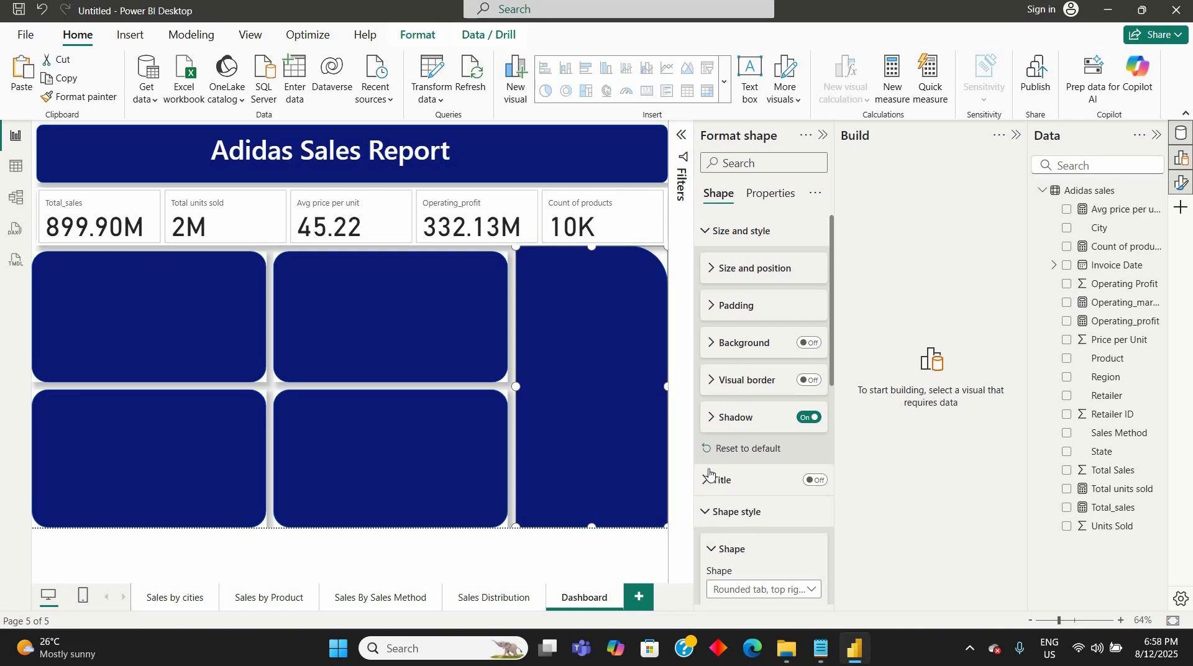
- Turn off the card visual's overall background and open its size and position settings
left_click(704, 239)
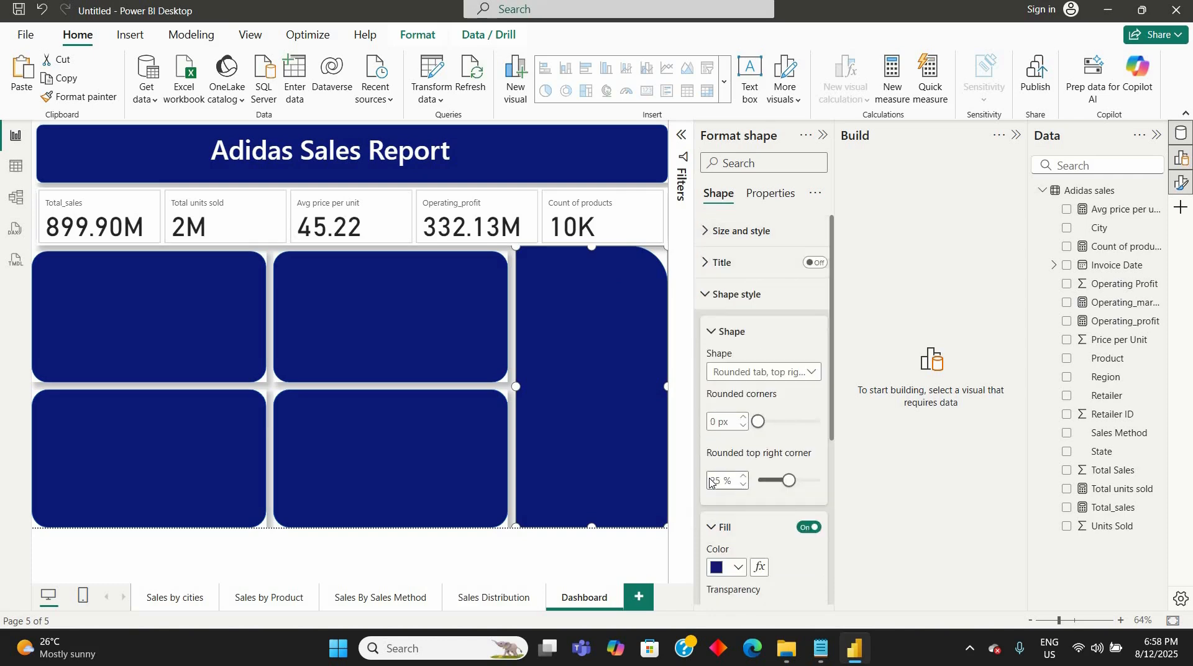
left_click(494, 230)
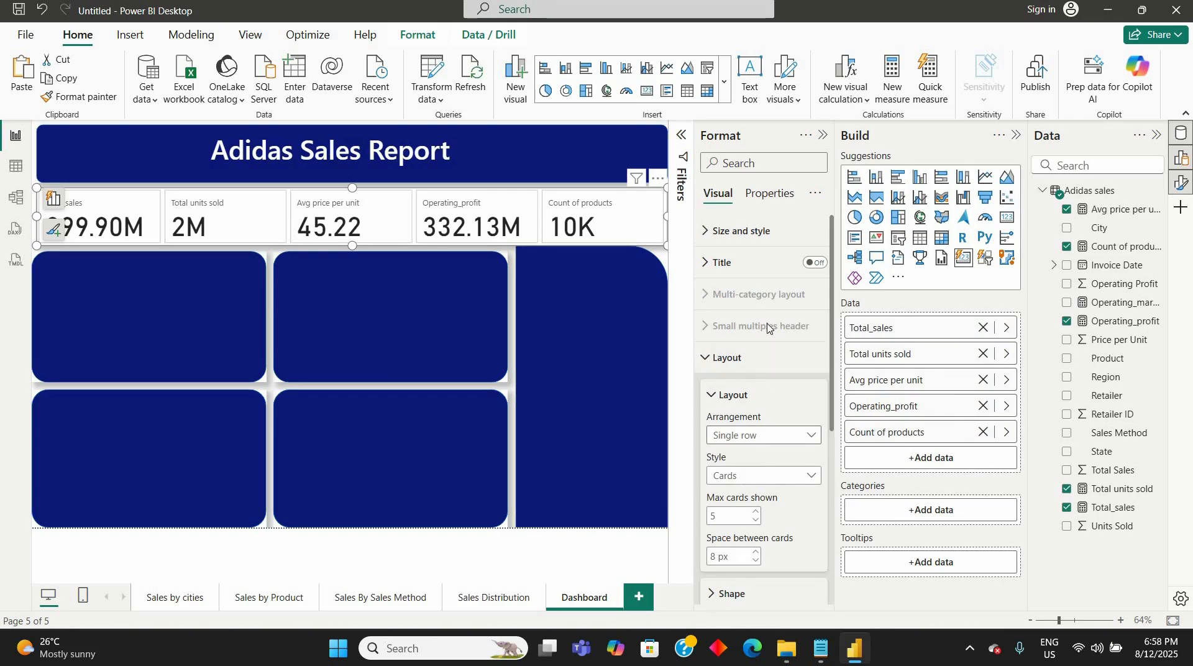
left_click(714, 397)
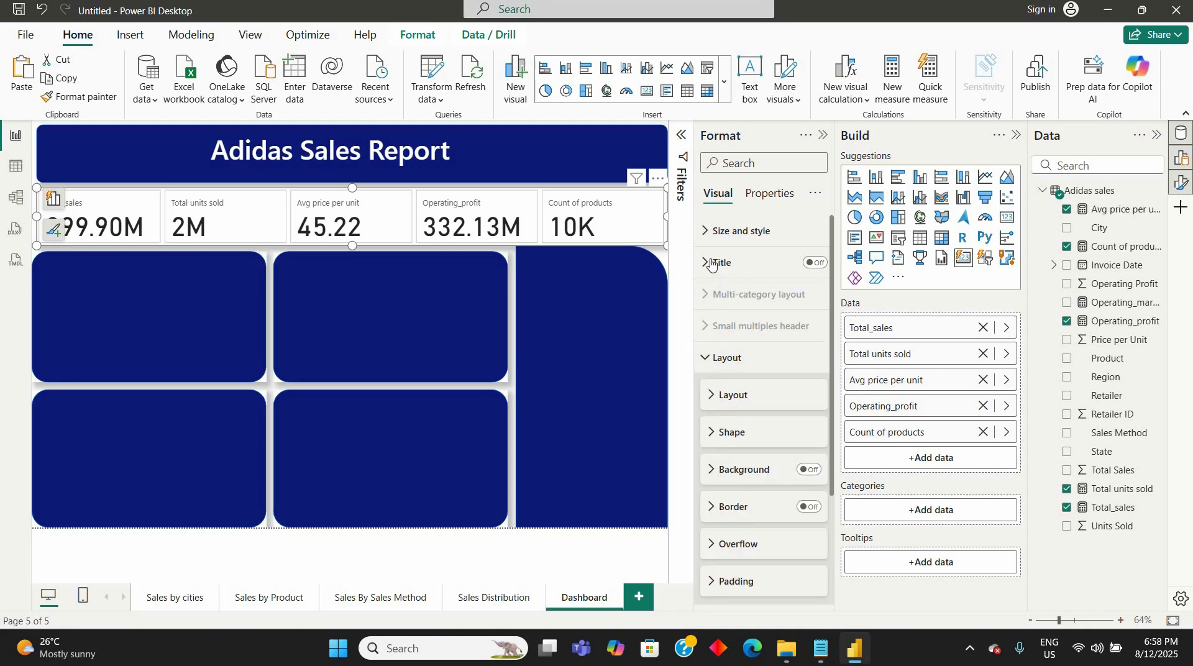
left_click(706, 233)
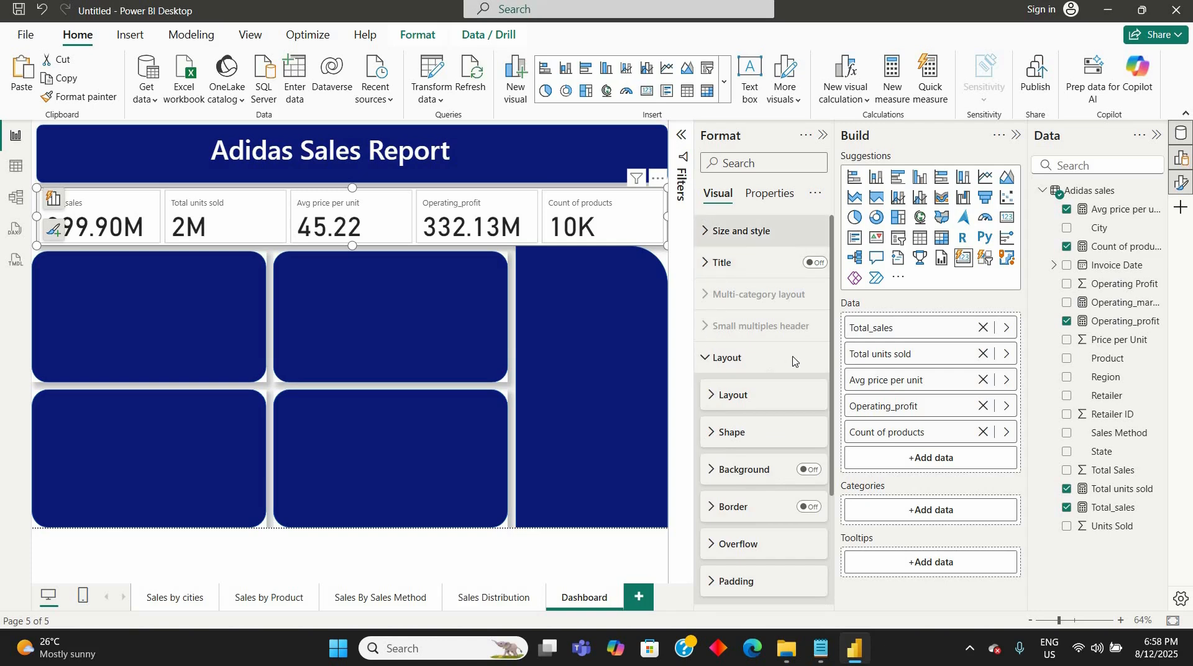
left_click(816, 348)
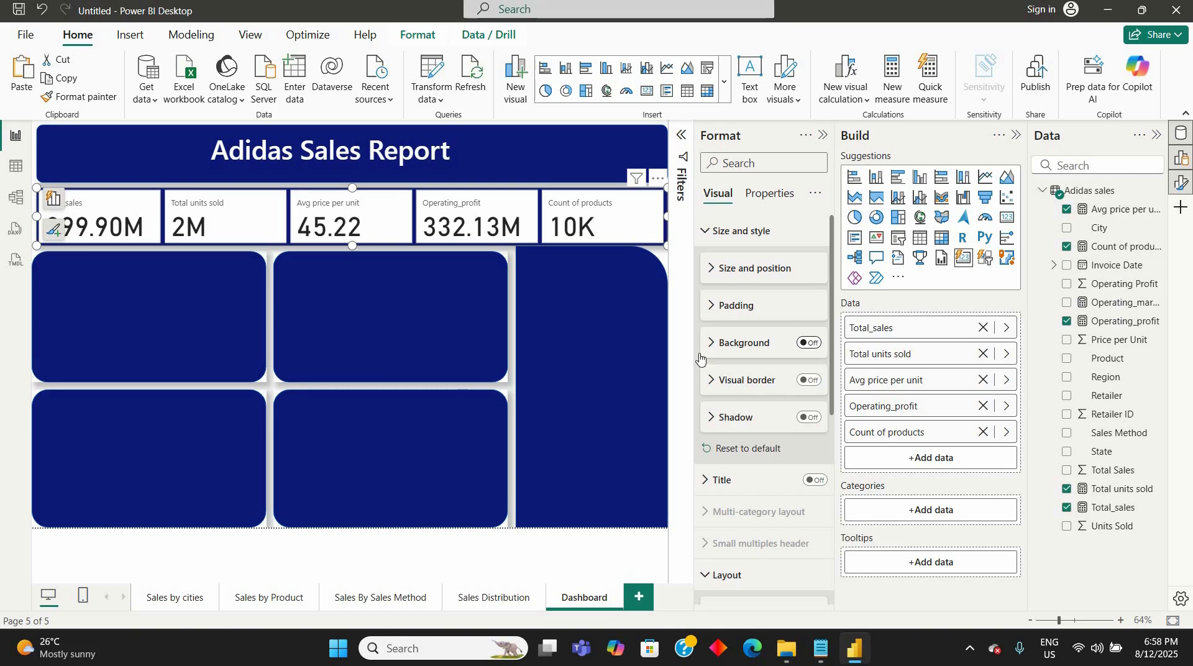
left_click(715, 278)
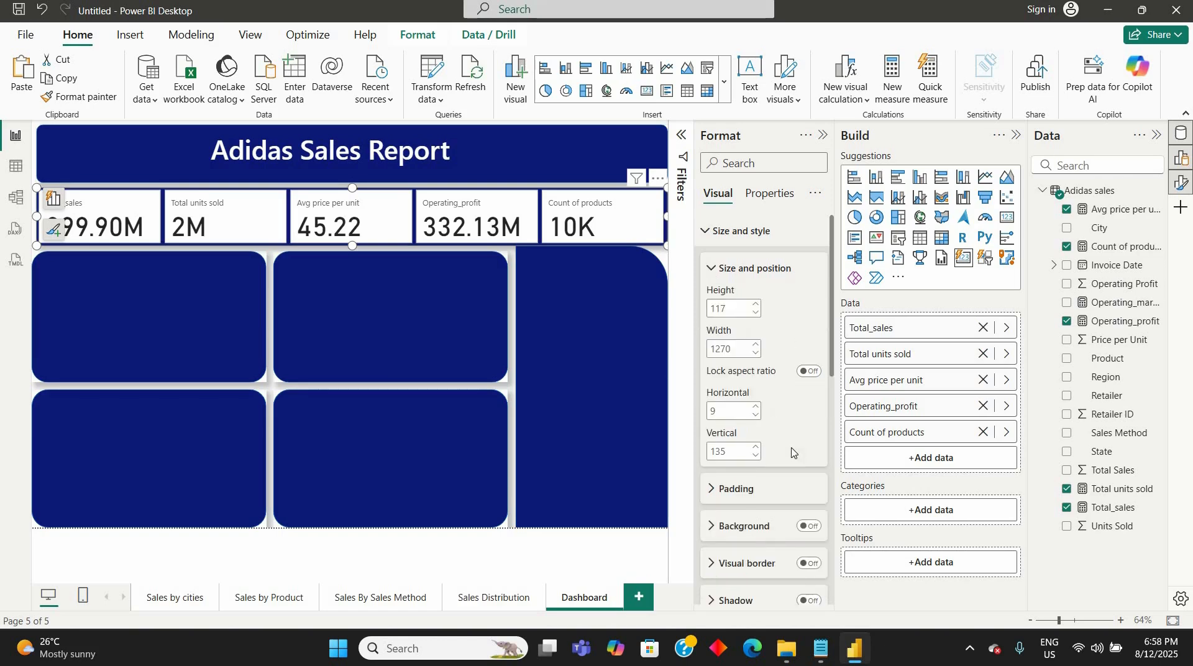
- Set the rounded corners of the card visual's layout shape to 1 px and try customizing the corners individually
left_click(712, 274)
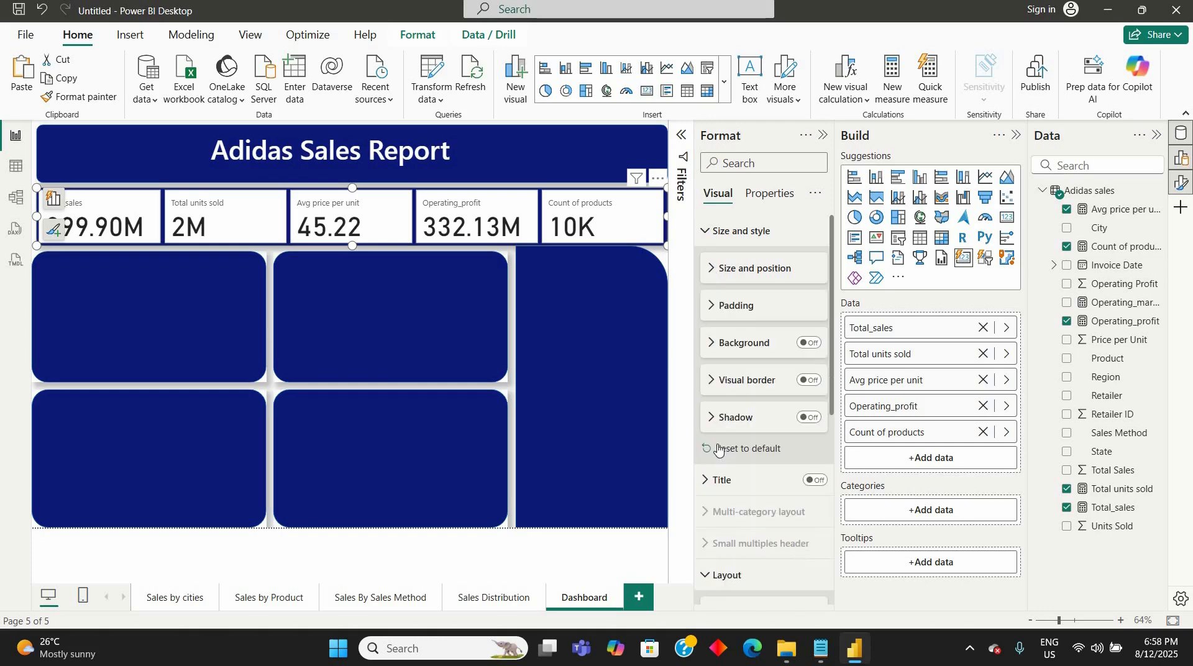
scroll(713, 493, "down", 2)
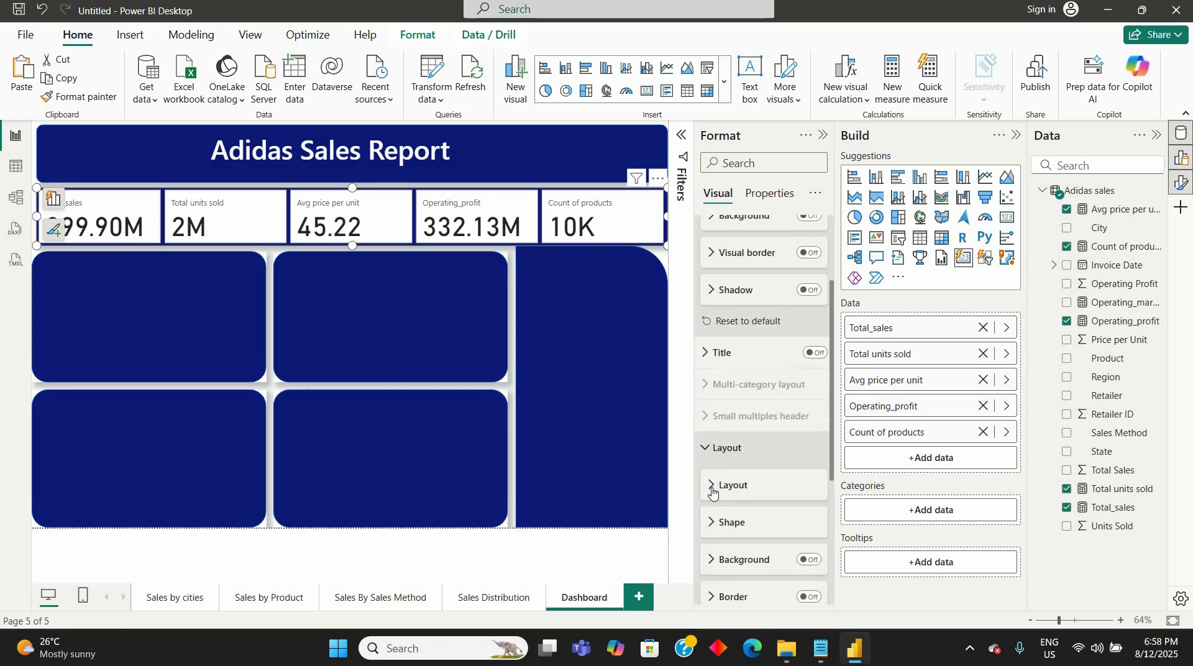
left_click(712, 485)
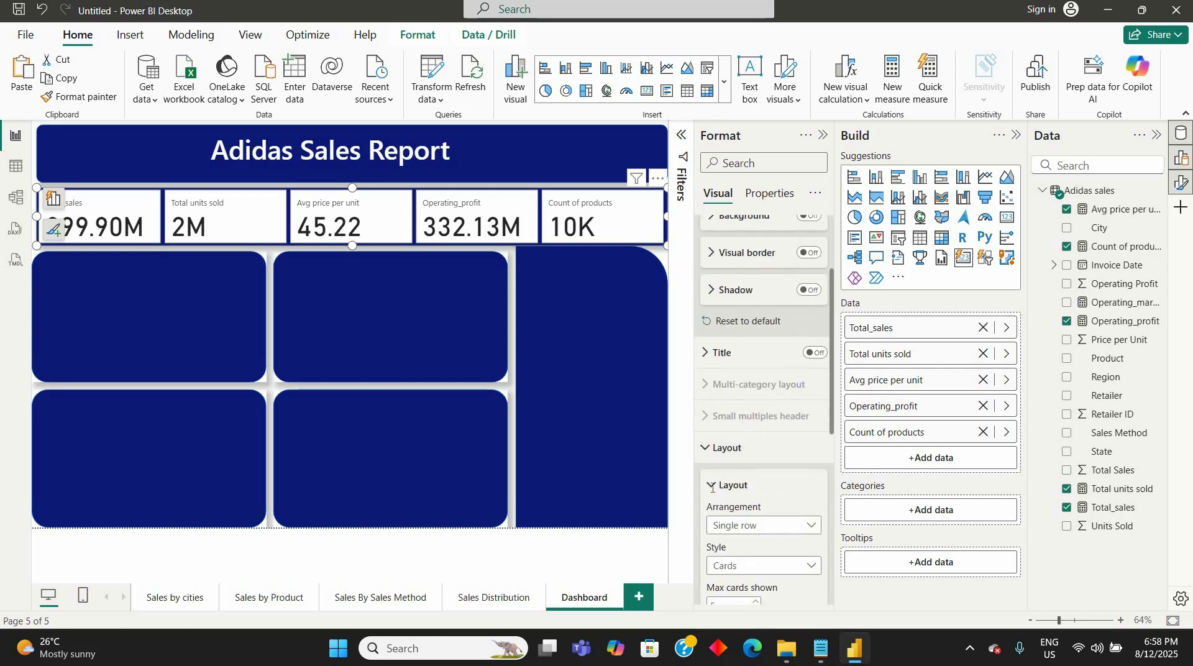
scroll(712, 488, "down", 1)
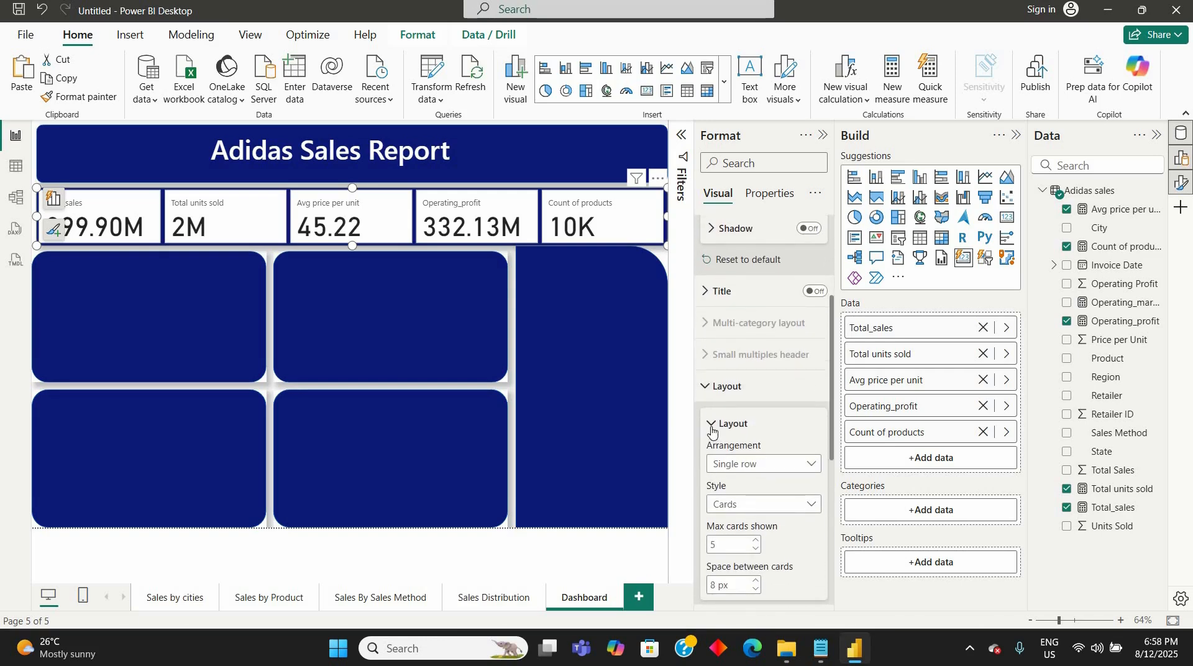
left_click(712, 432)
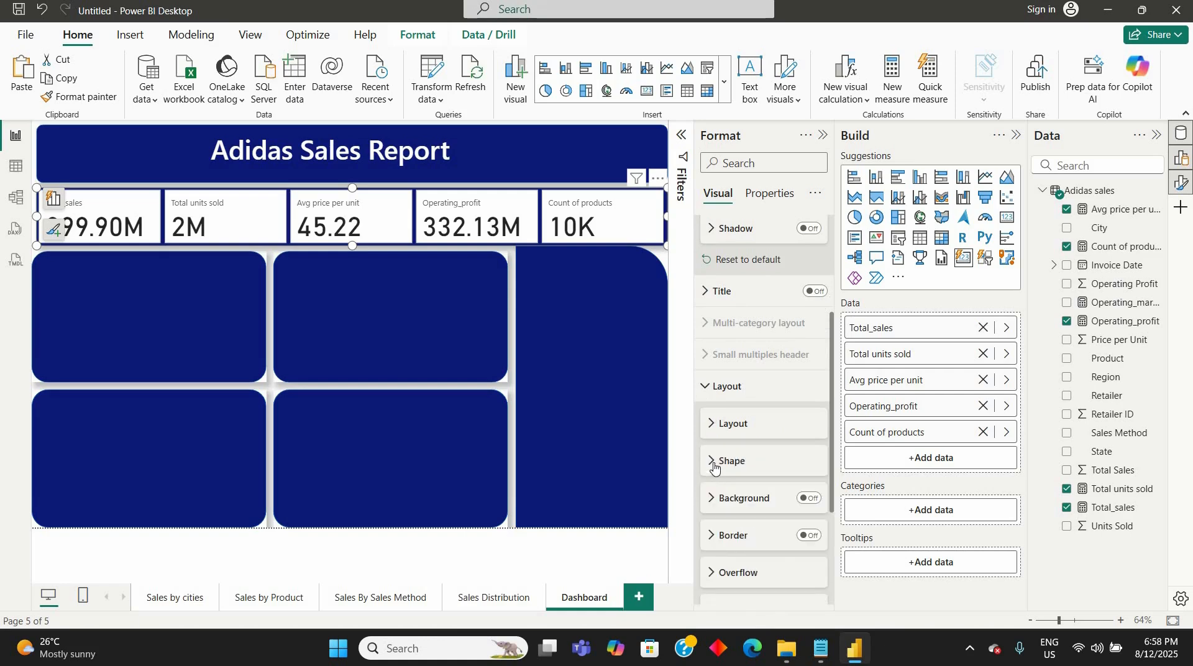
left_click(755, 475)
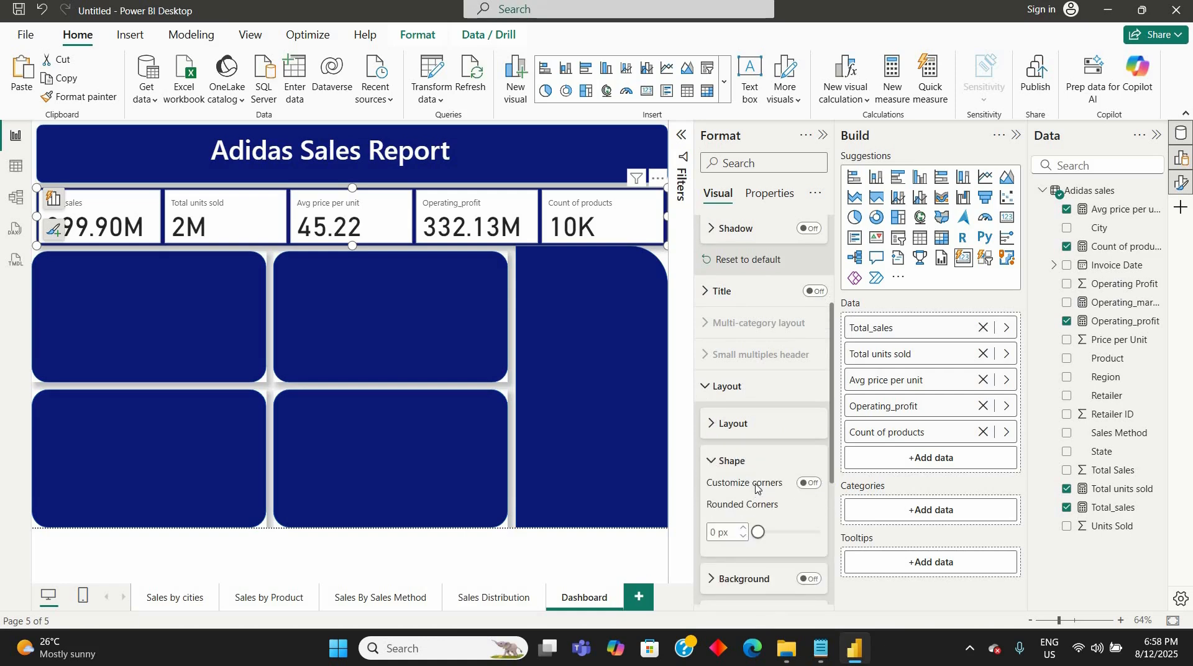
scroll(756, 488, "down", 2)
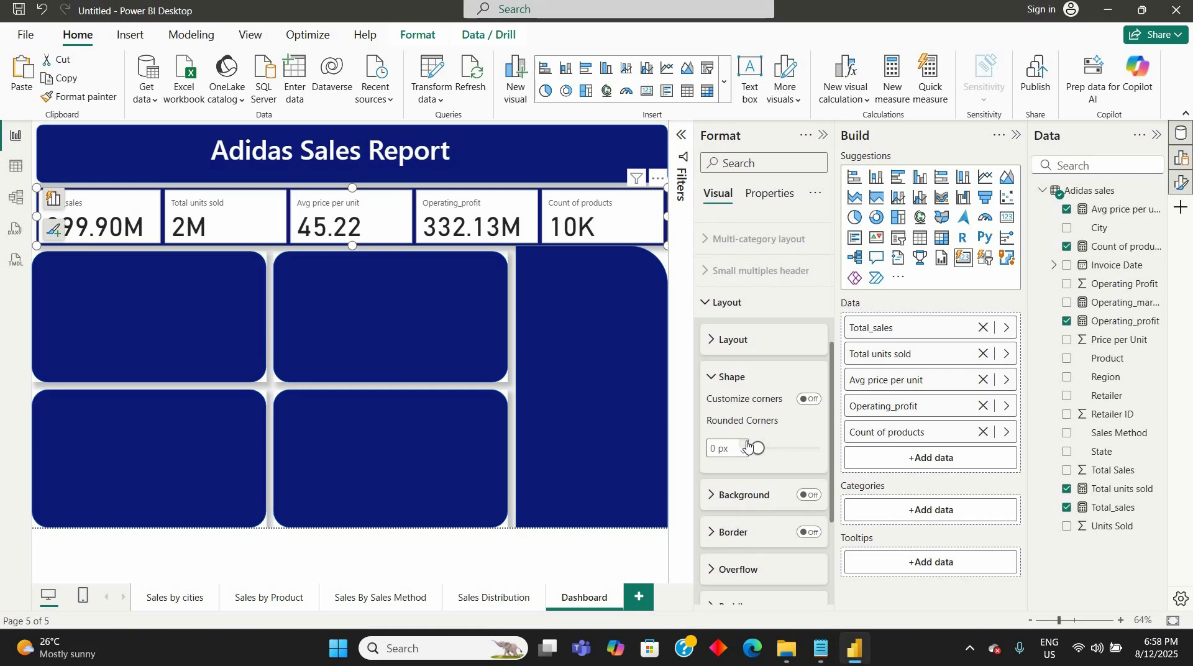
left_click(746, 444)
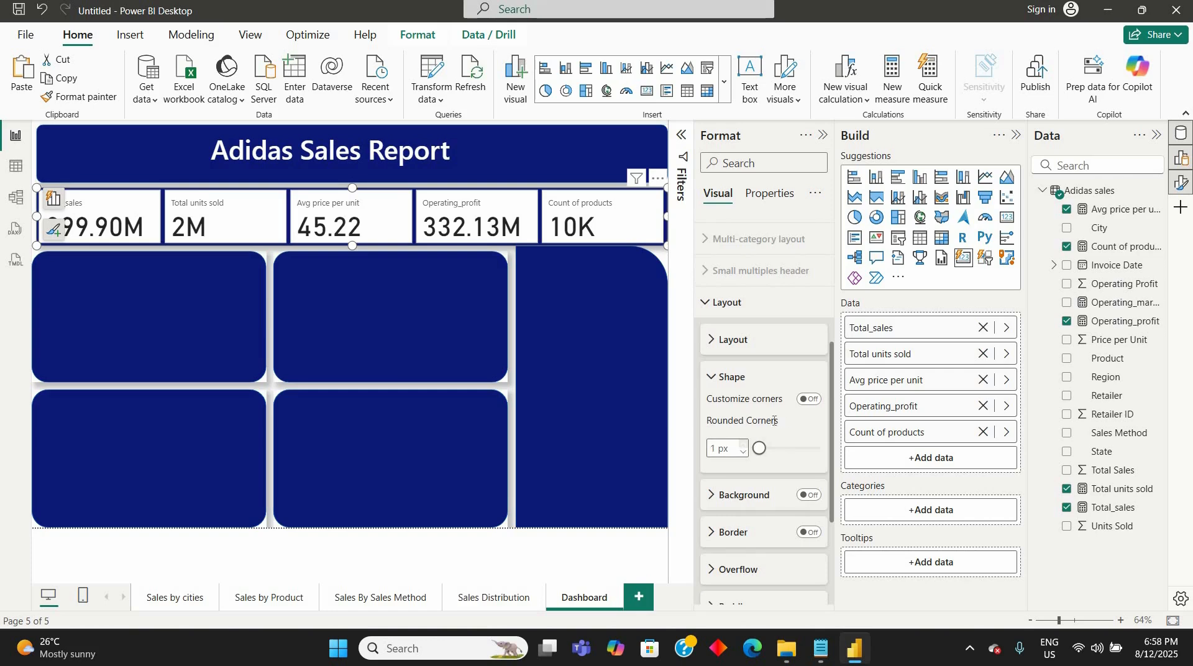
left_click(804, 401)
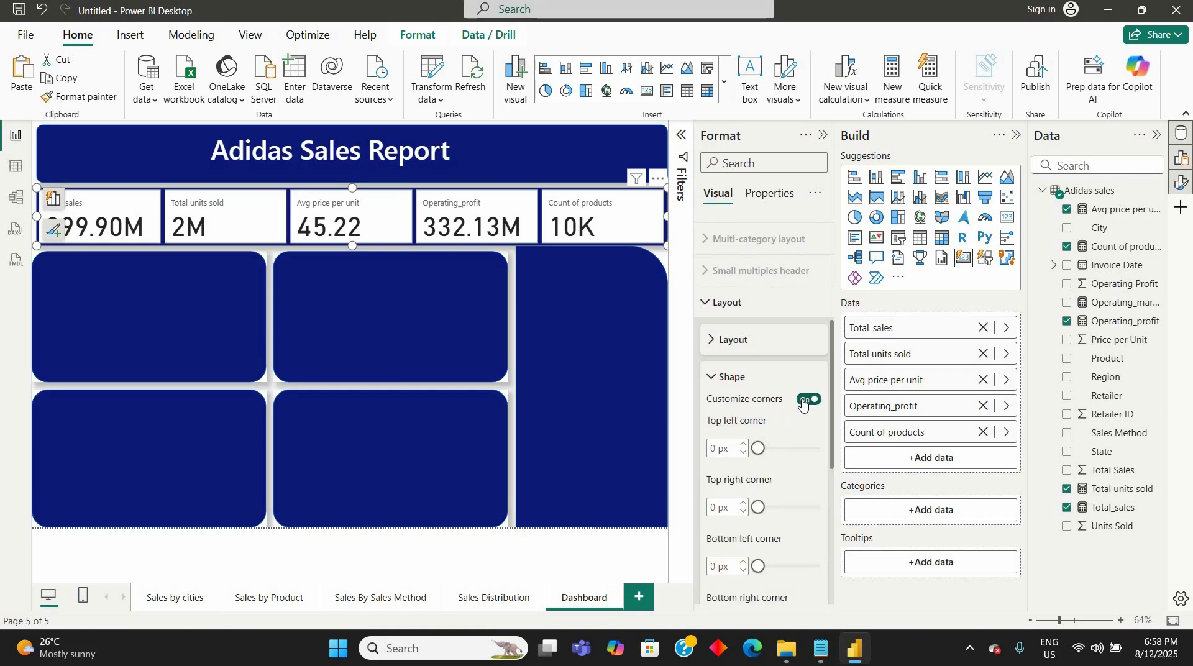
key("ctrl+z")
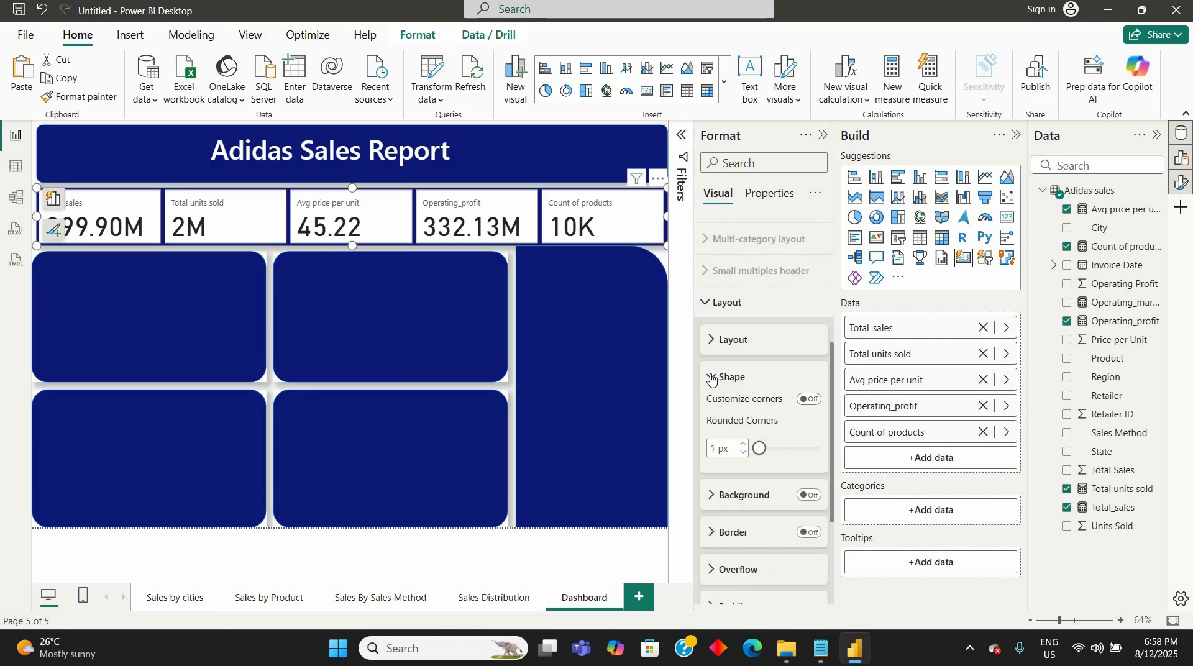
- Change the shape of all cards to Rounded Rectangle and set their rounded corners to 12 px
left_click(712, 378)
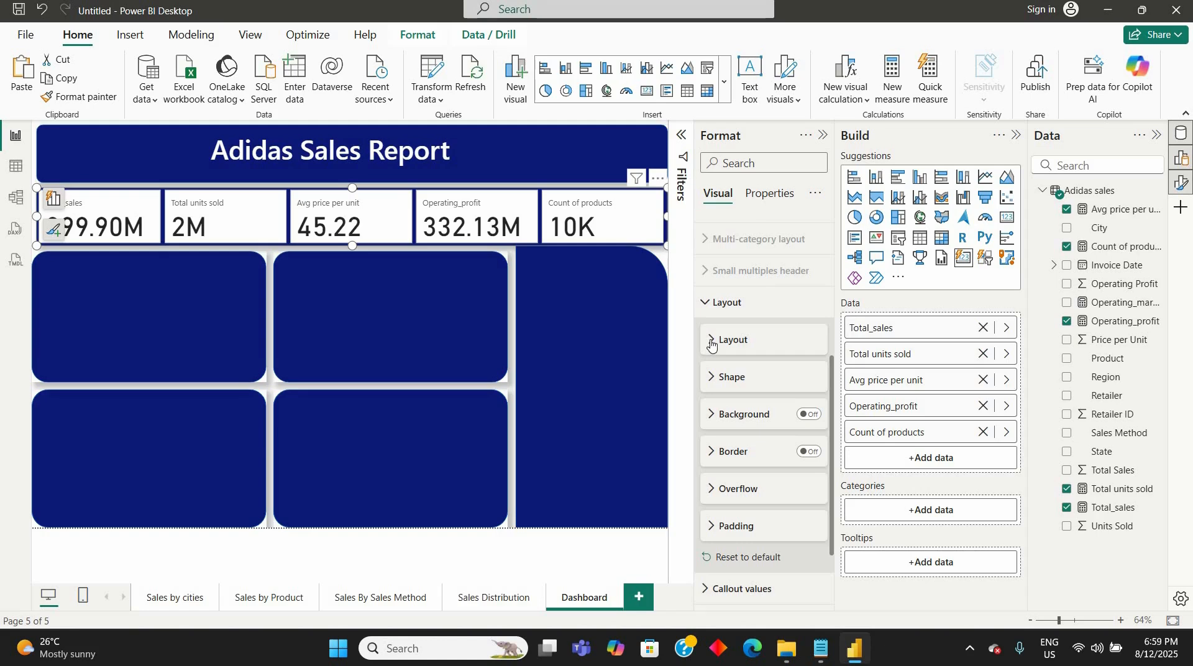
left_click(712, 346)
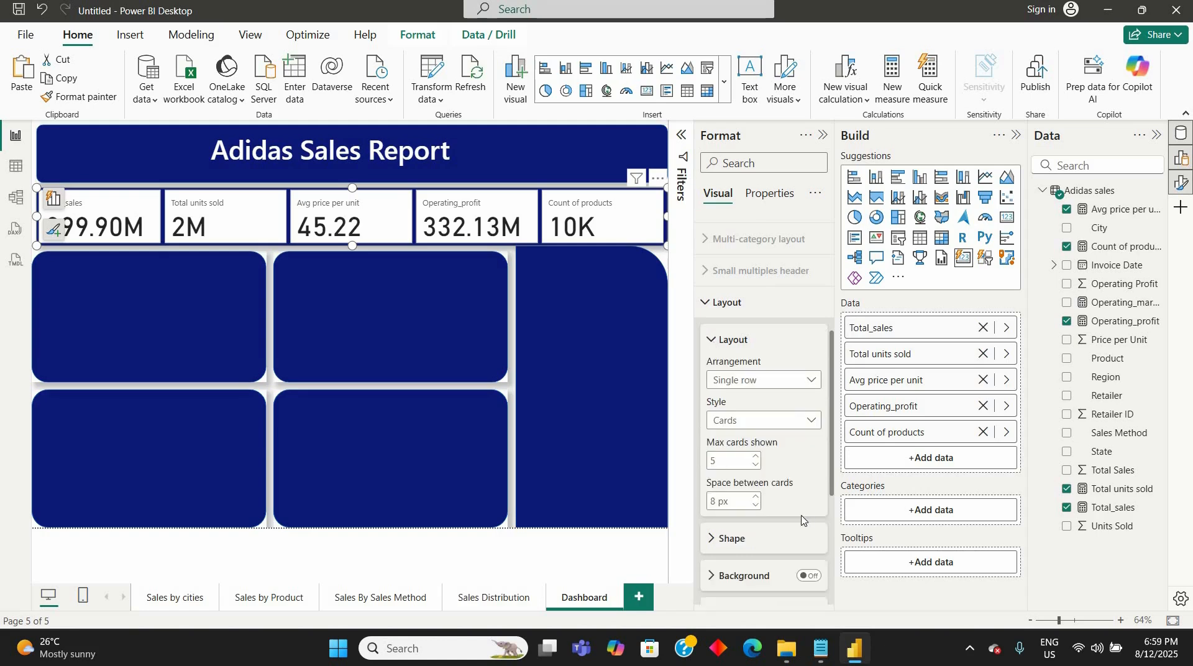
left_click(712, 344)
scroll(799, 522, "down", 3)
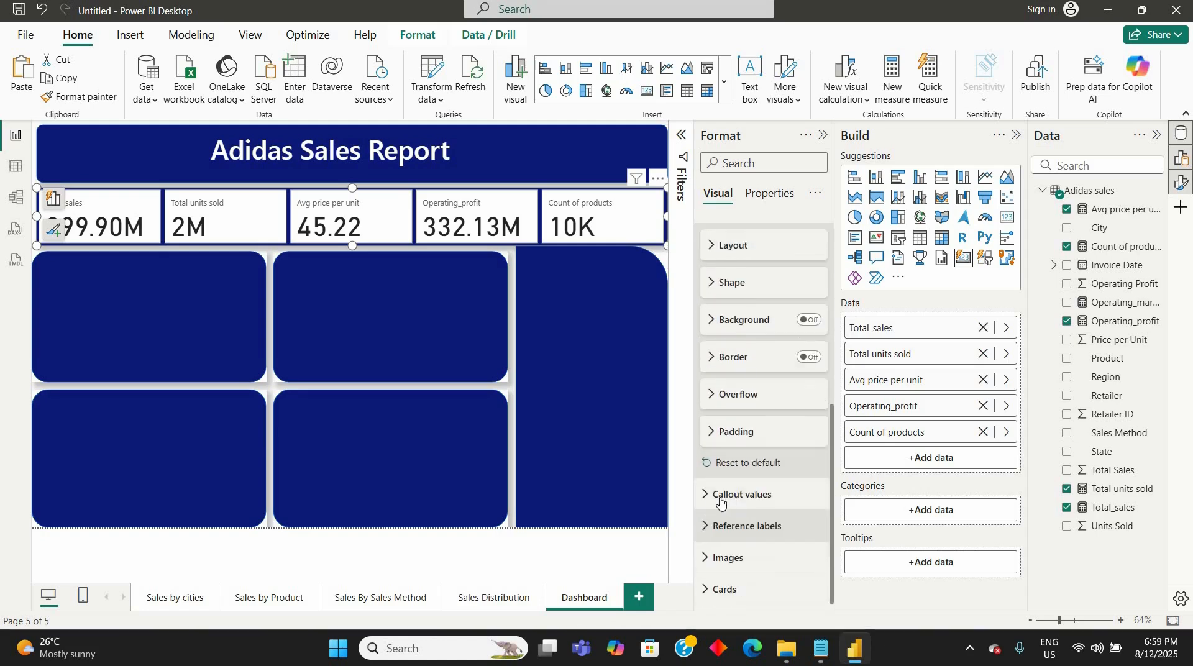
left_click(711, 590)
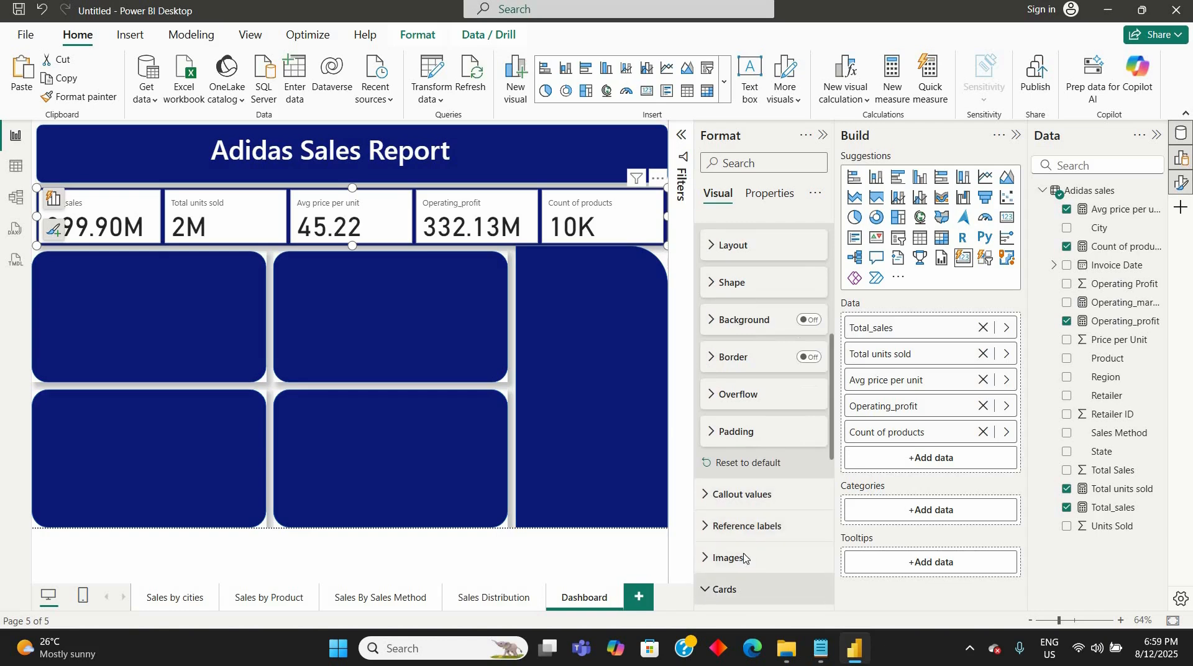
scroll(801, 373, "down", 5)
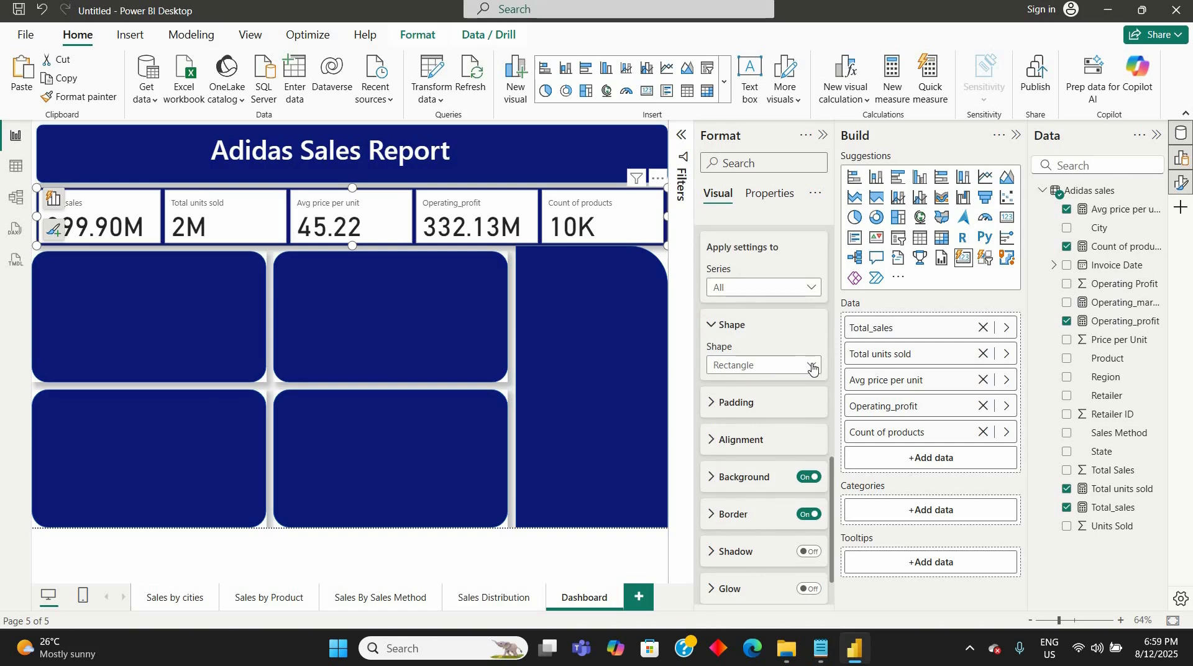
left_click(812, 368)
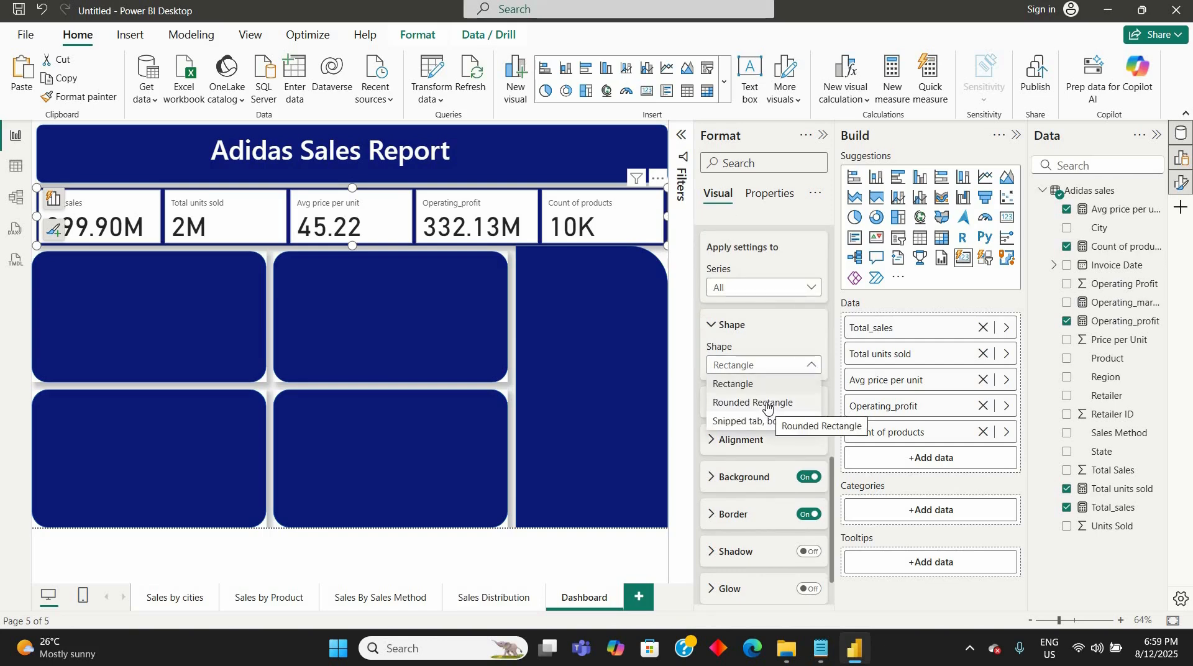
left_click(768, 404)
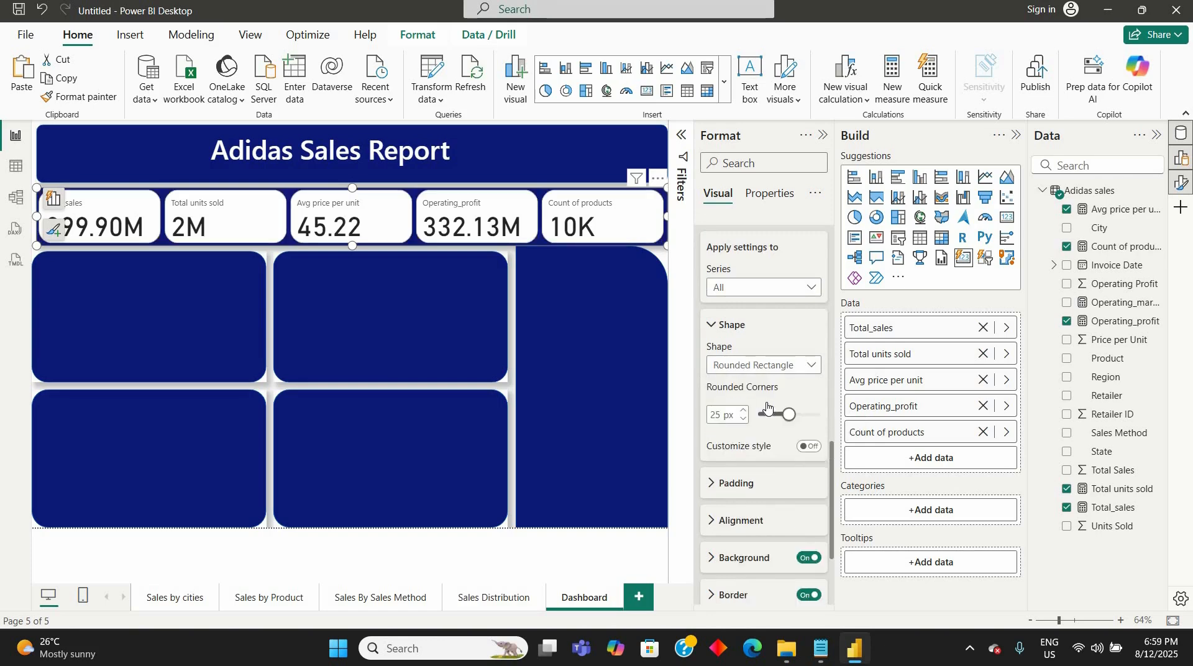
left_click(716, 416)
double_click(715, 415)
type("10")
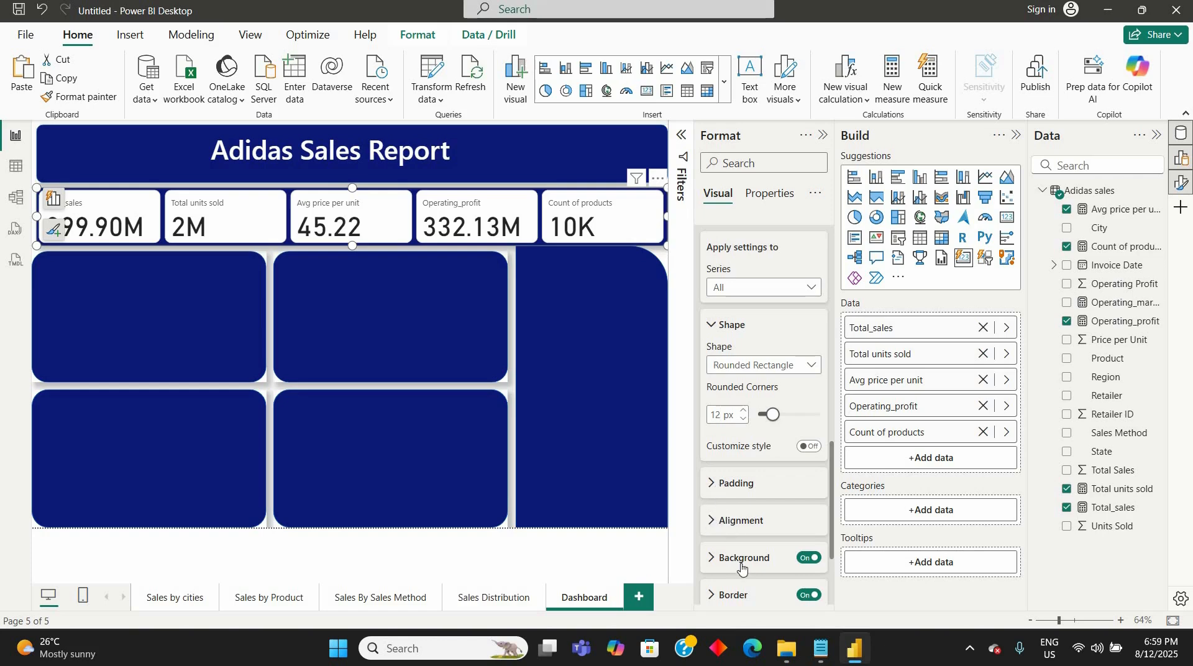
- Turn on a light blue accent bar 12 px wide for all cards and try out the glow effect
left_click(714, 521)
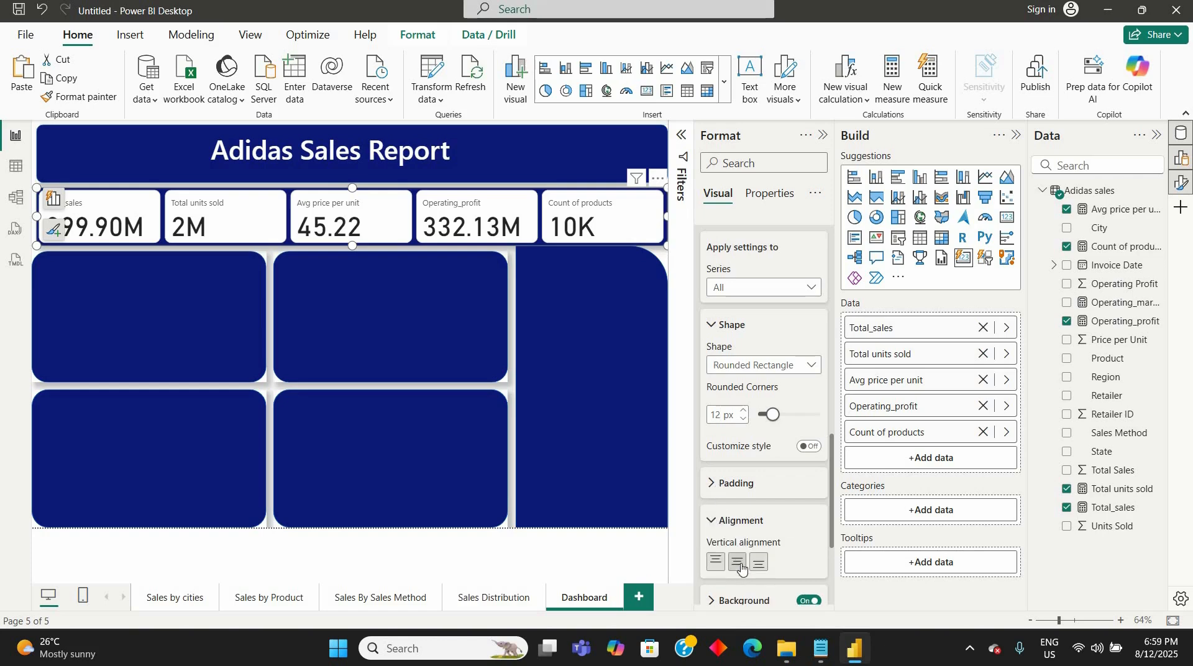
left_click(712, 526)
scroll(720, 509, "down", 3)
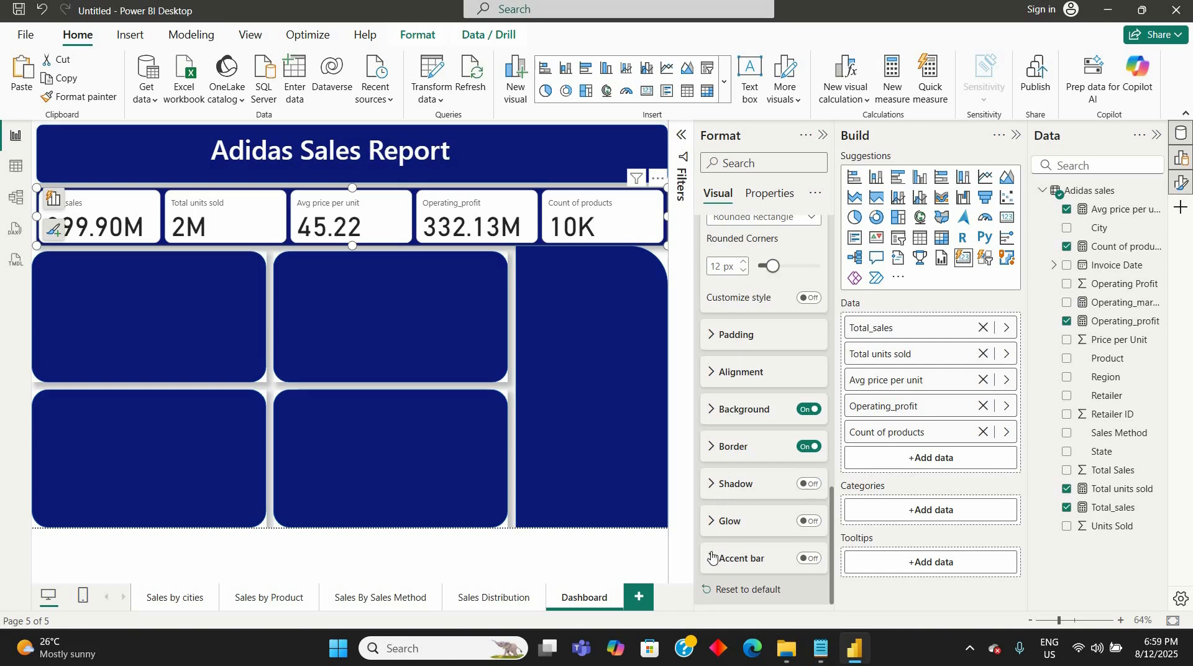
left_click(806, 559)
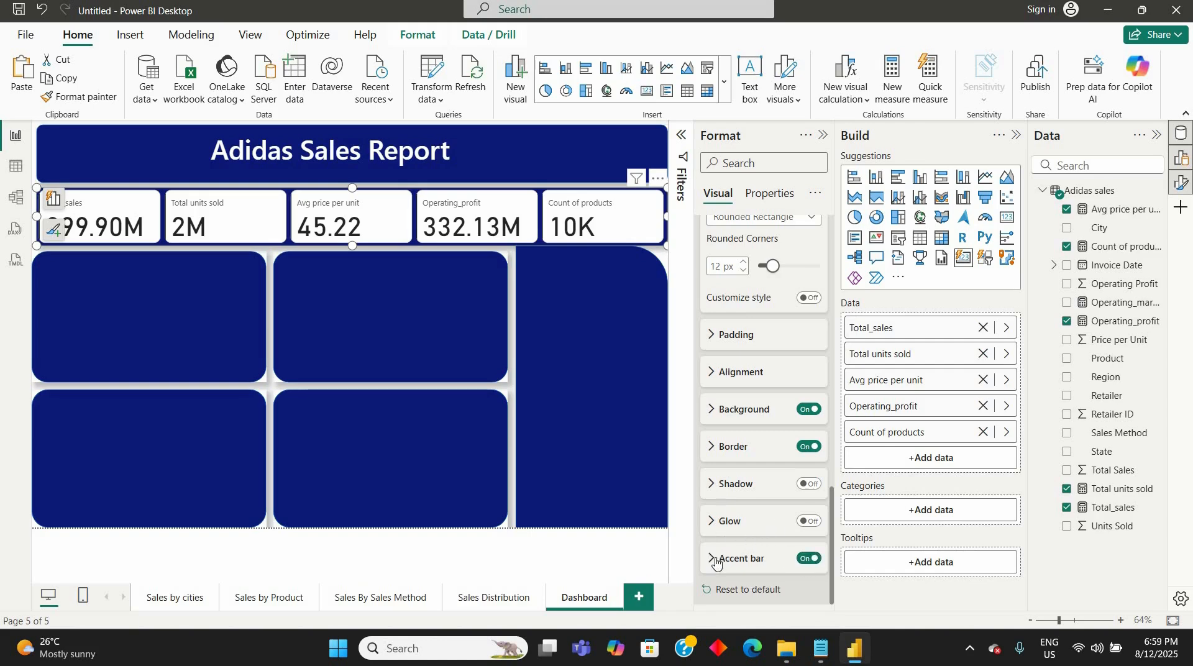
left_click(734, 544)
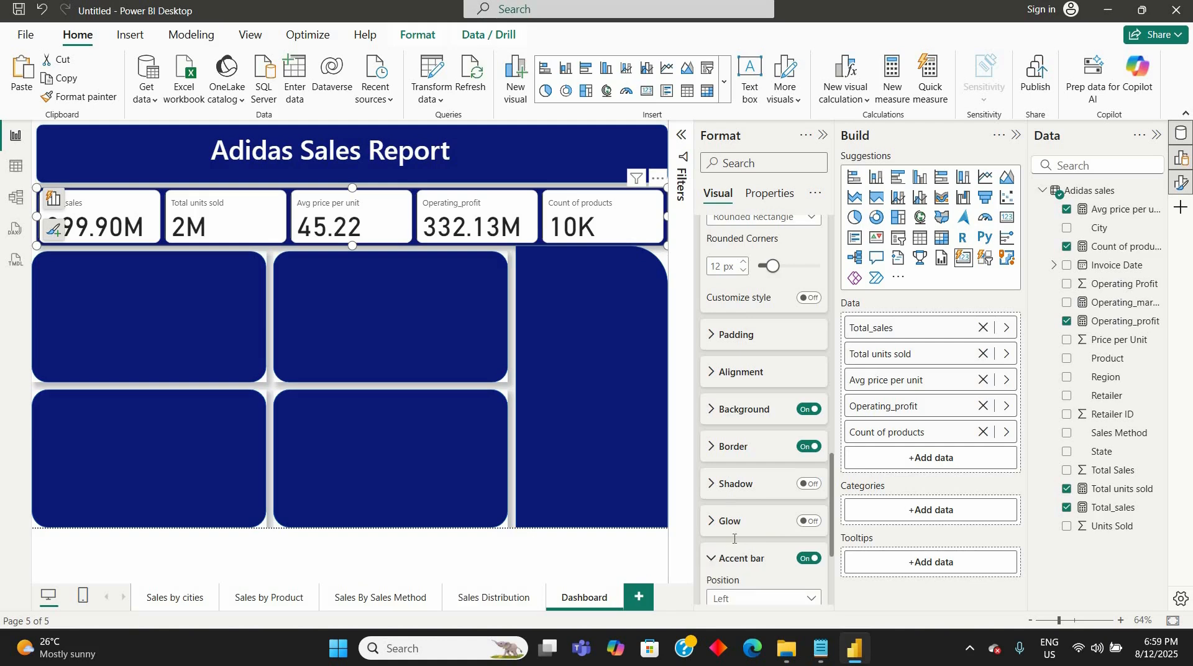
scroll(735, 539, "down", 5)
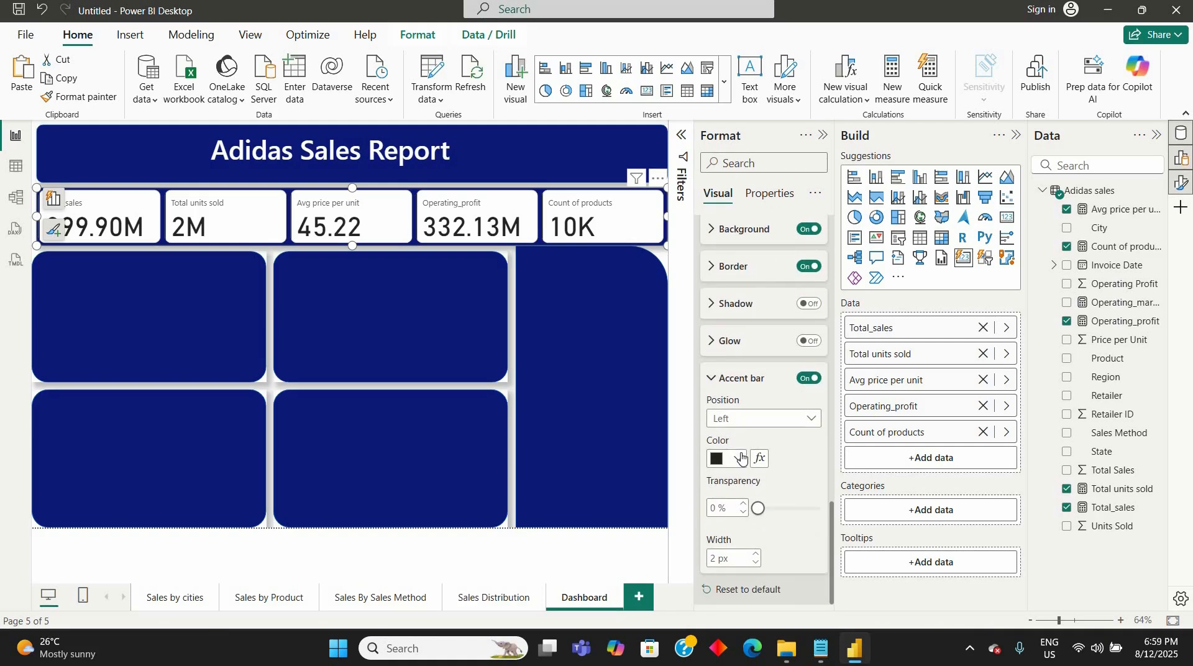
left_click(739, 458)
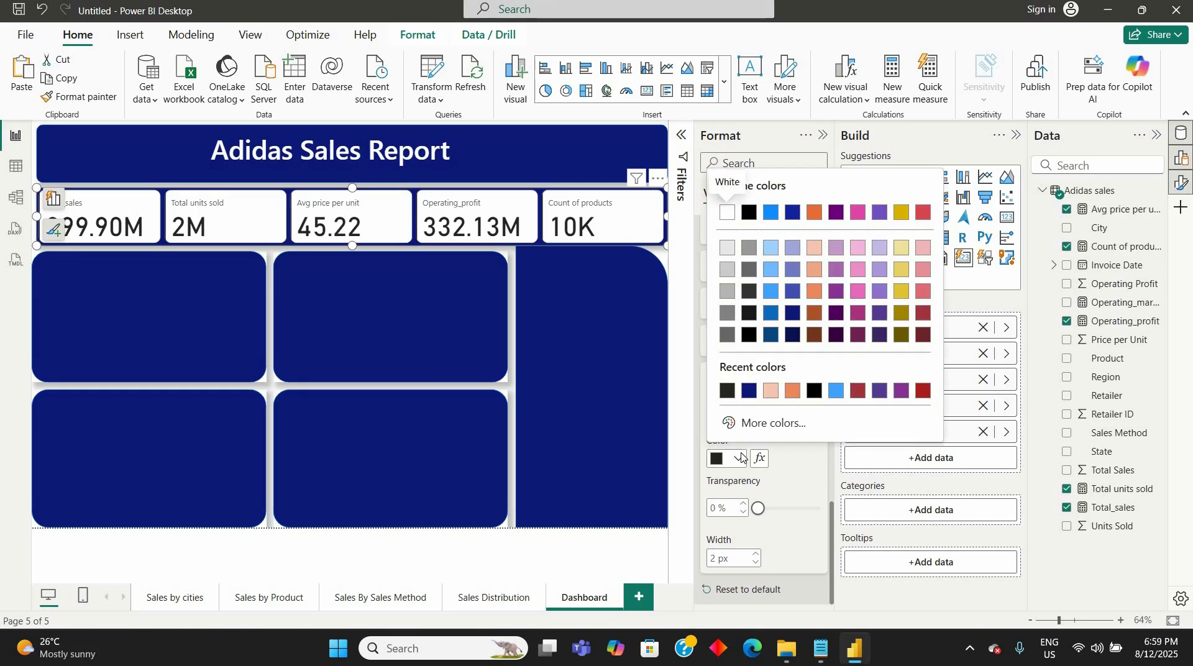
left_click(771, 269)
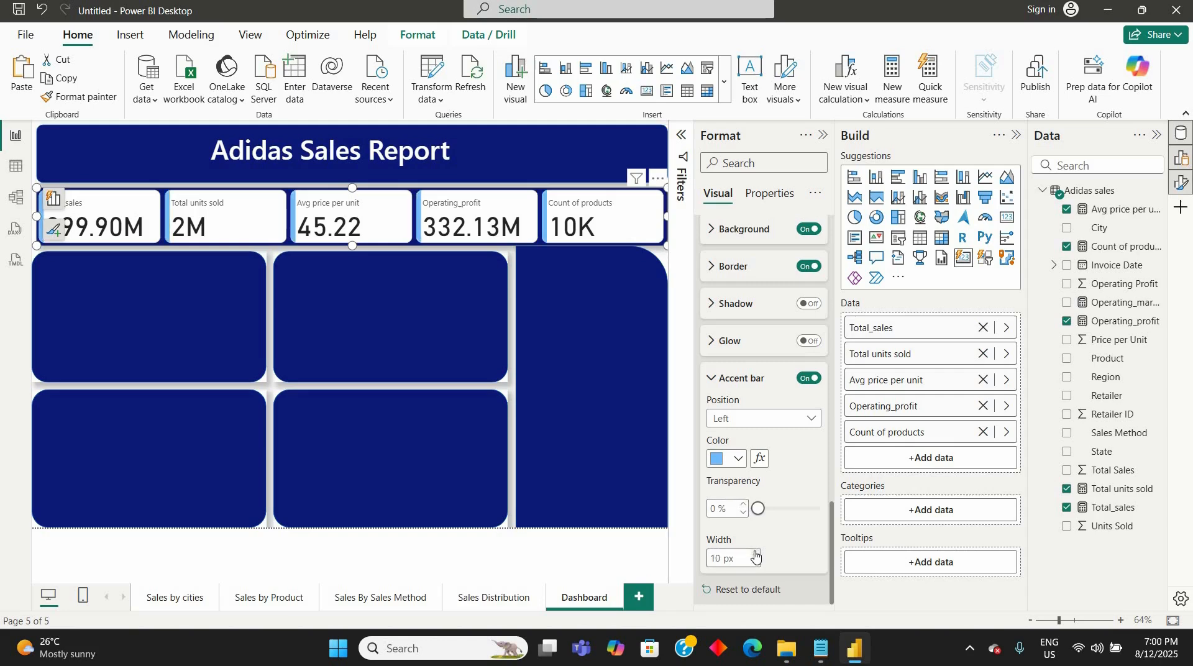
left_click(756, 554)
left_click(756, 553)
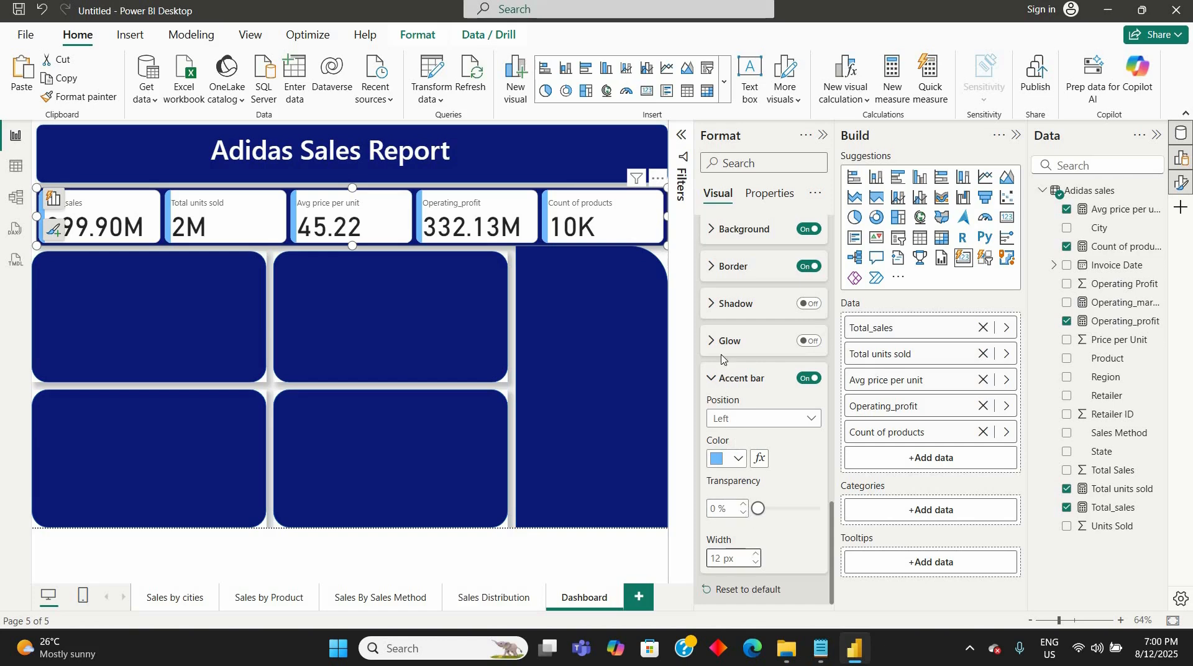
left_click(805, 343)
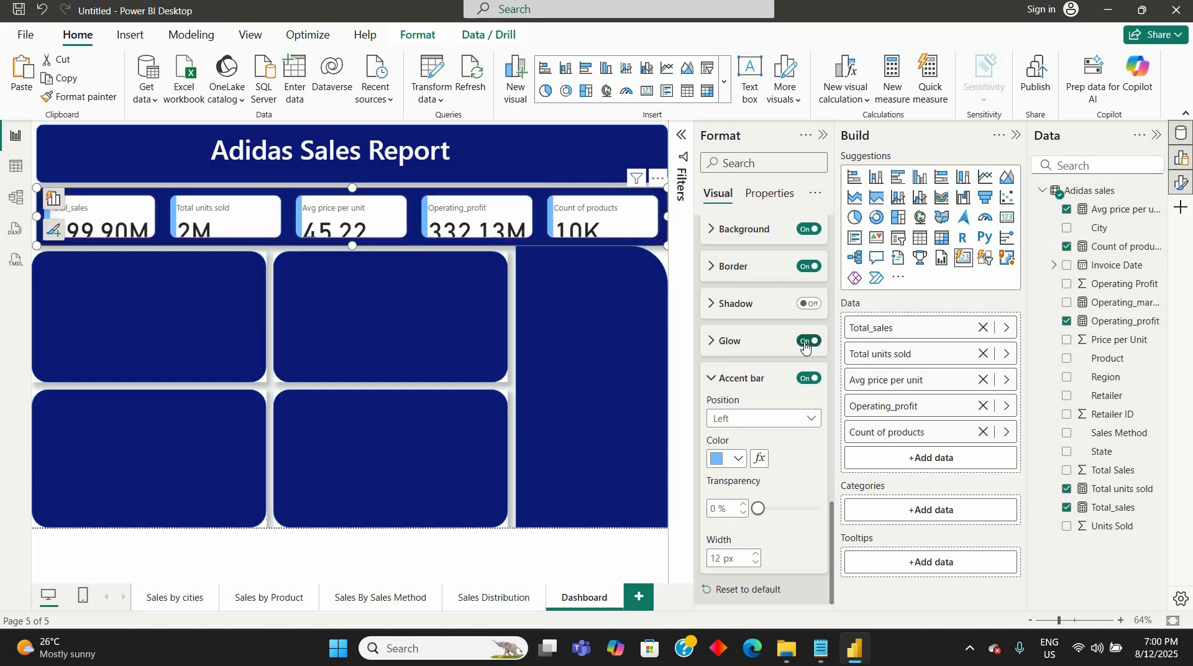
left_click(806, 342)
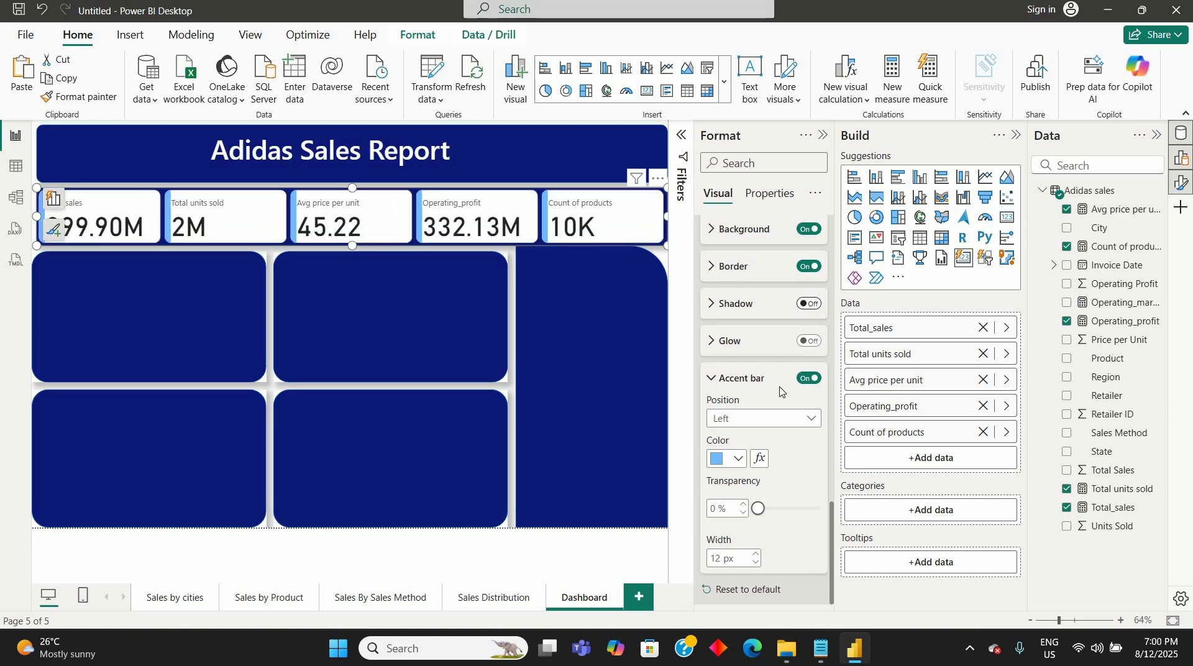
- Set the font of the callout values on all cards to Segoe UI Bold
scroll(780, 392, "up", 5)
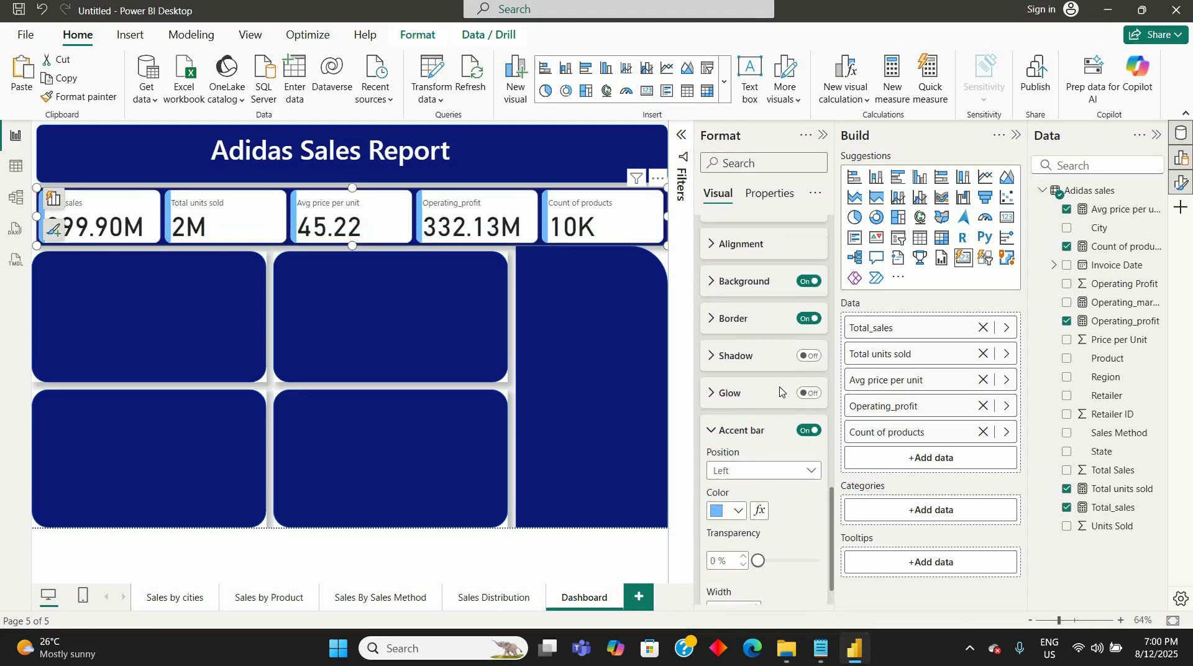
scroll(781, 391, "up", 3)
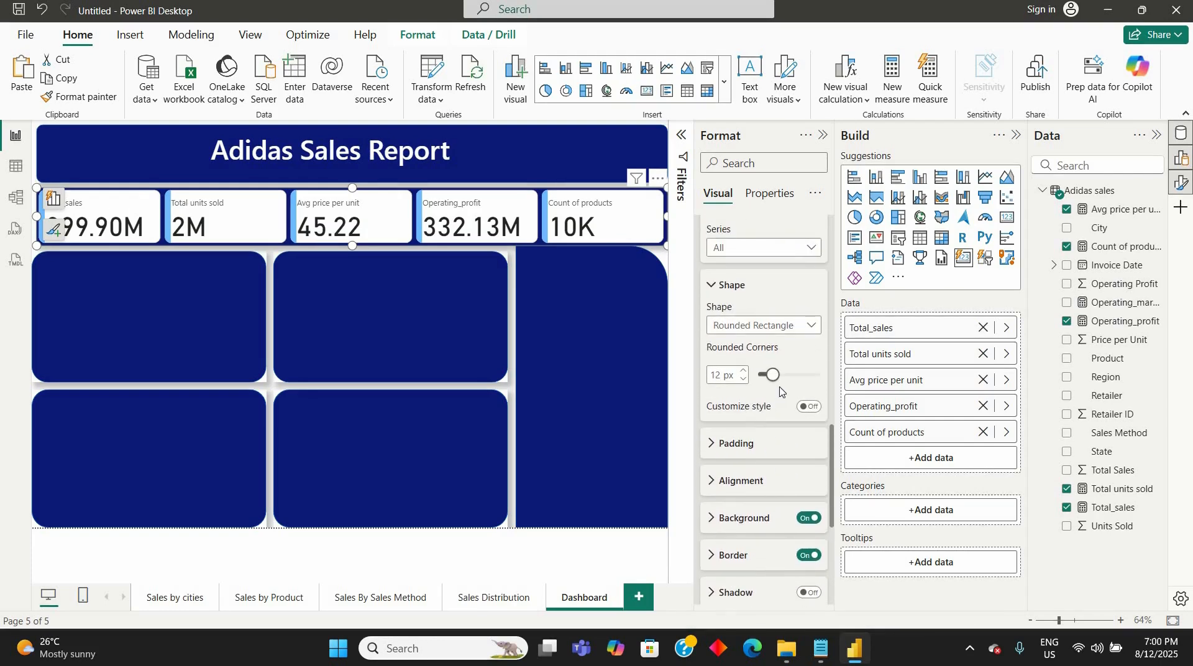
scroll(781, 392, "up", 6)
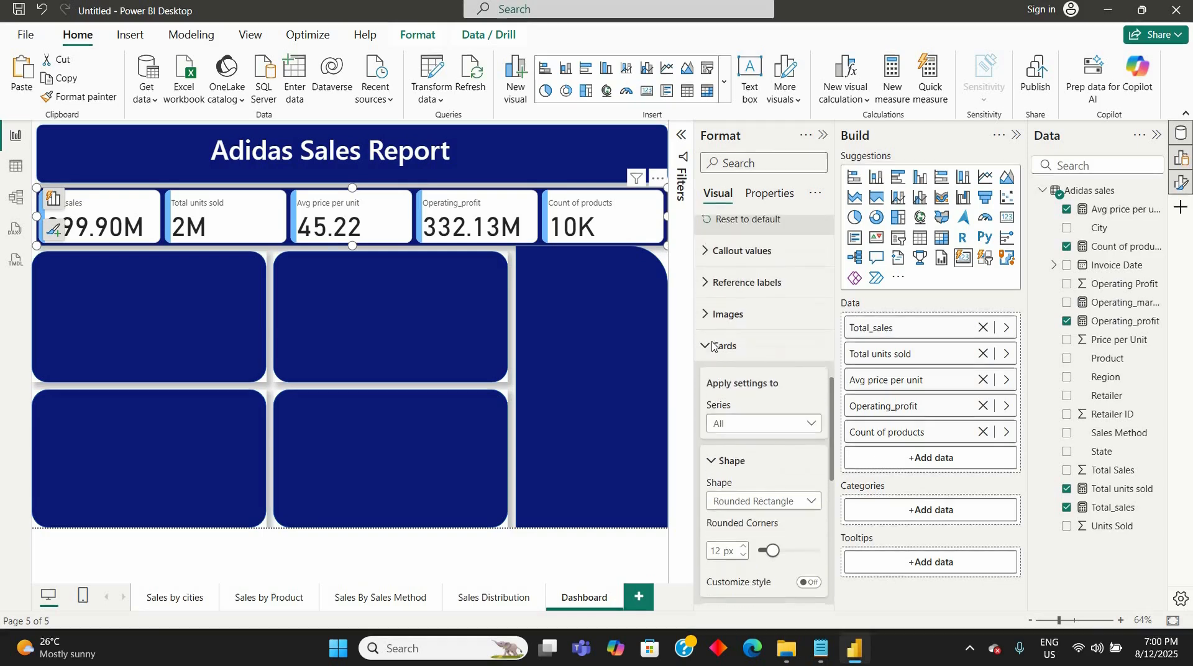
left_click(713, 346)
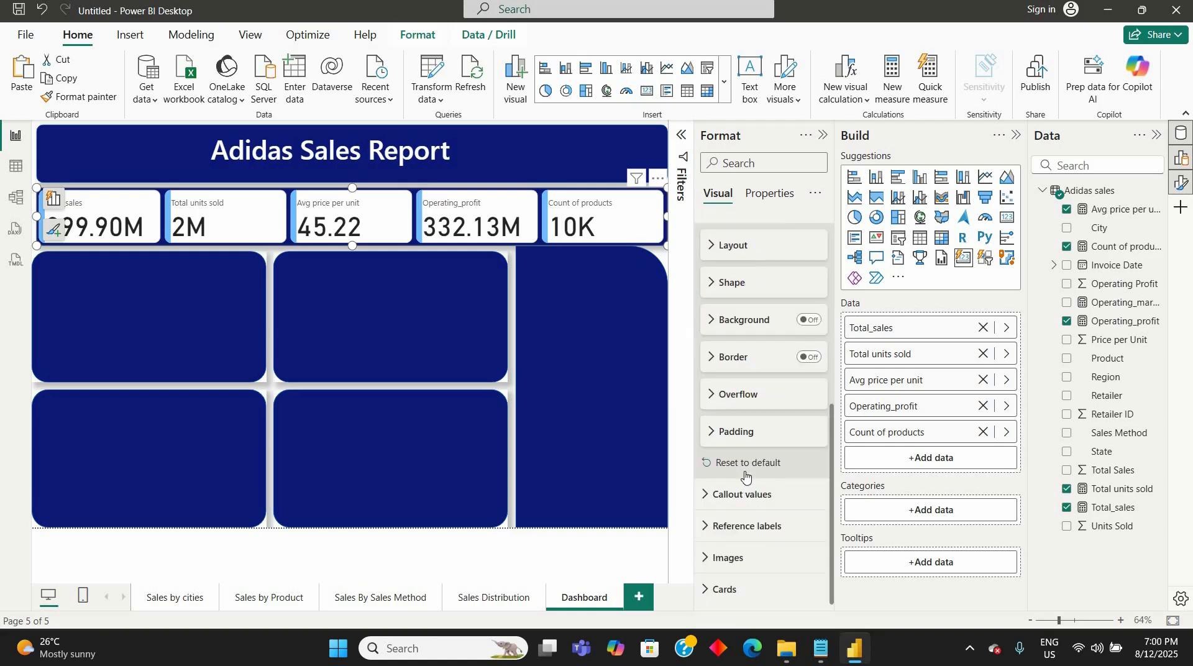
left_click(773, 511)
scroll(770, 457, "down", 3)
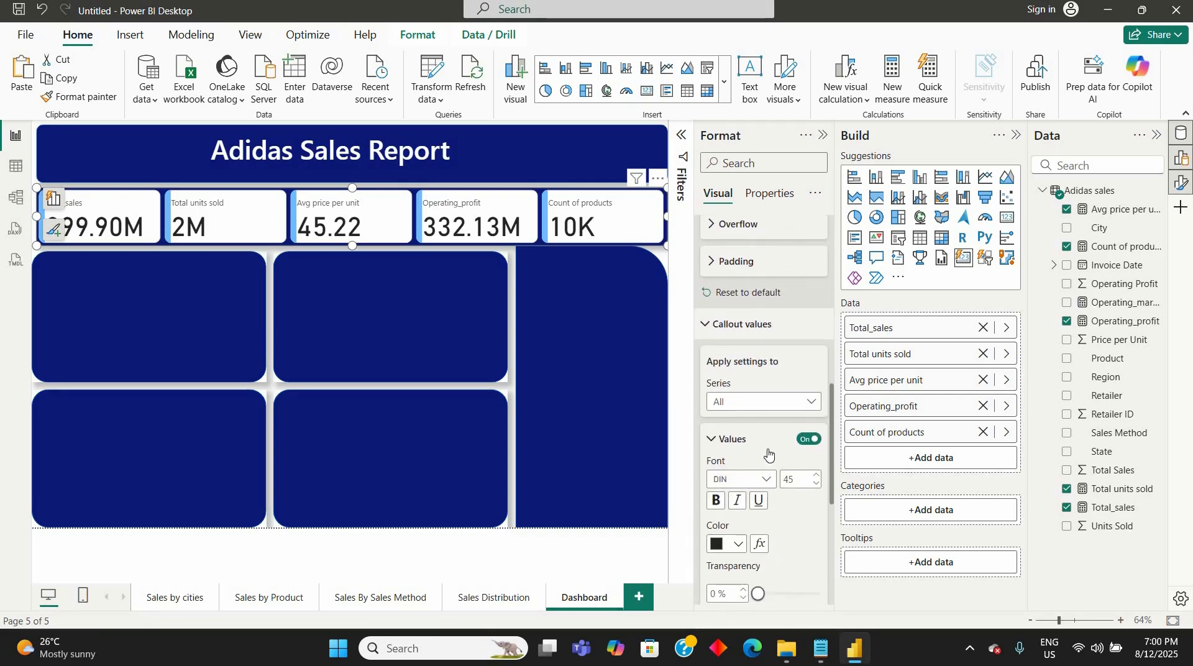
scroll(769, 454, "down", 1)
left_click(768, 451)
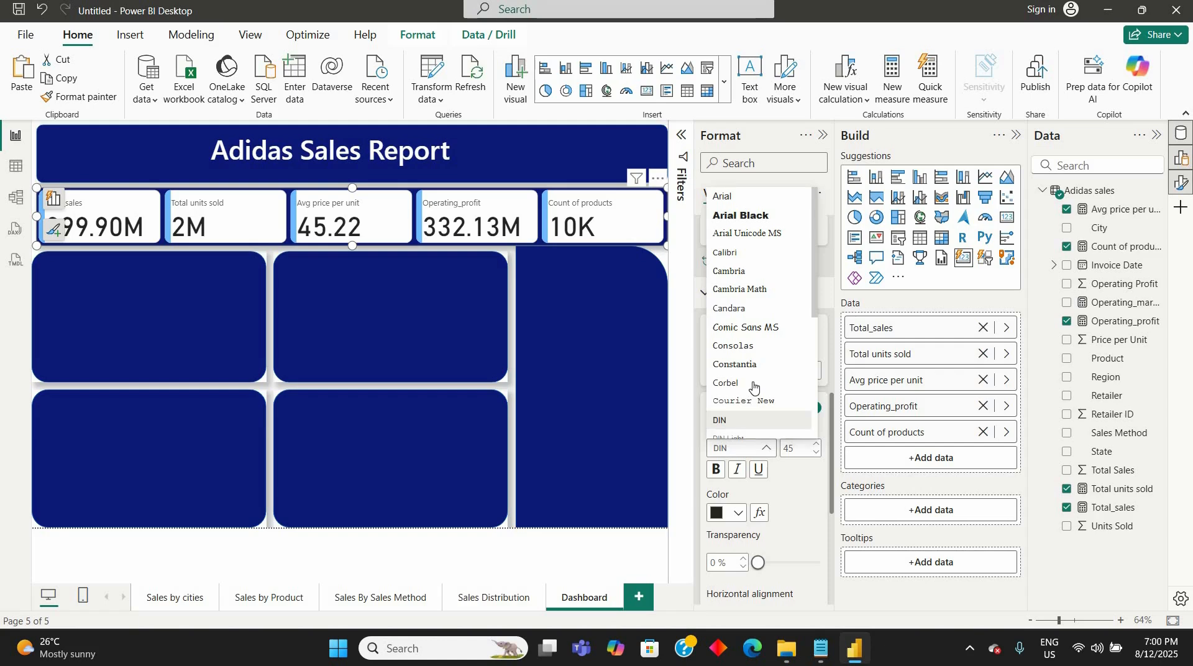
scroll(753, 386, "down", 5)
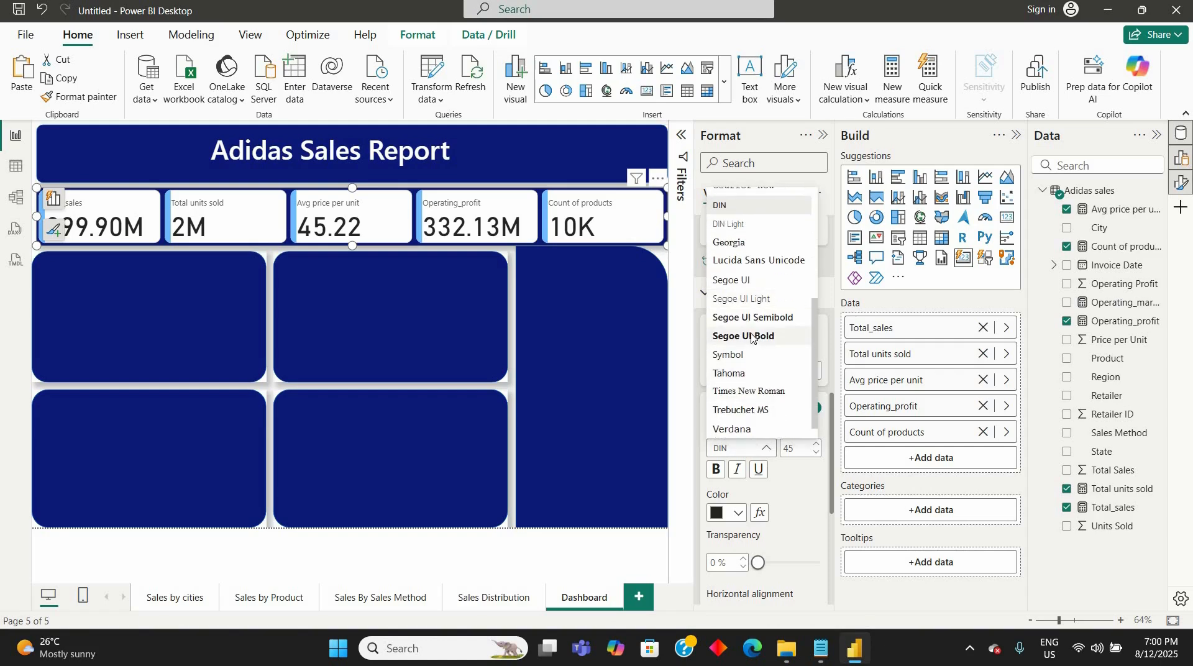
left_click(752, 336)
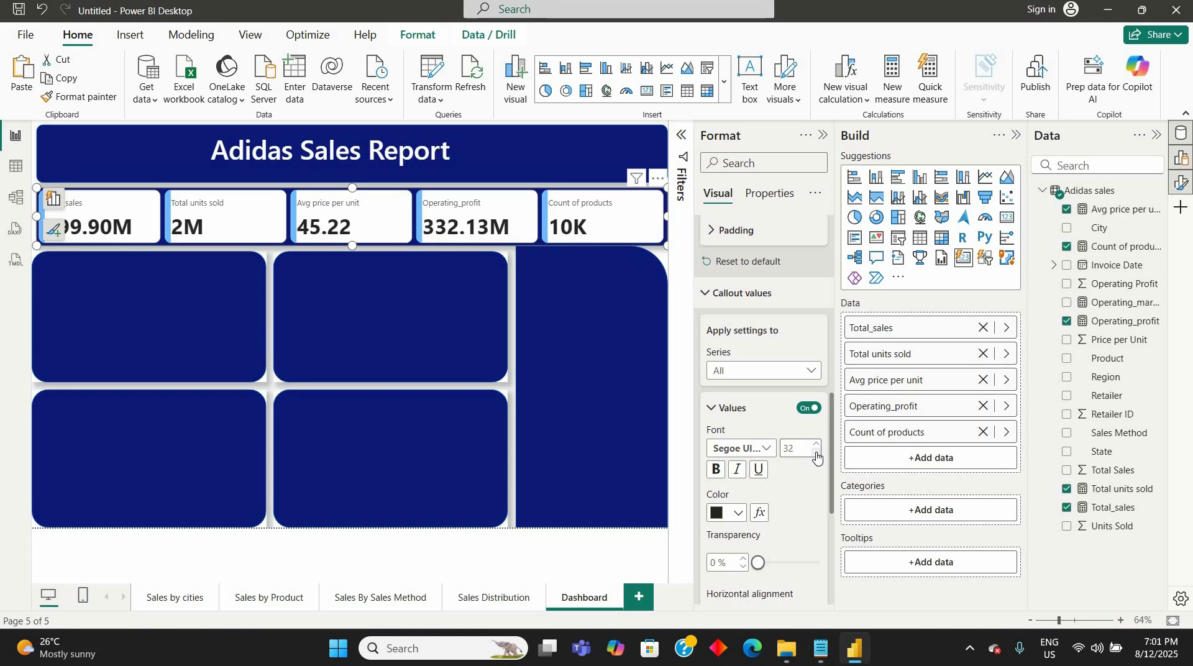
- Center the callout values horizontally for all series in the card visual
left_click(814, 373)
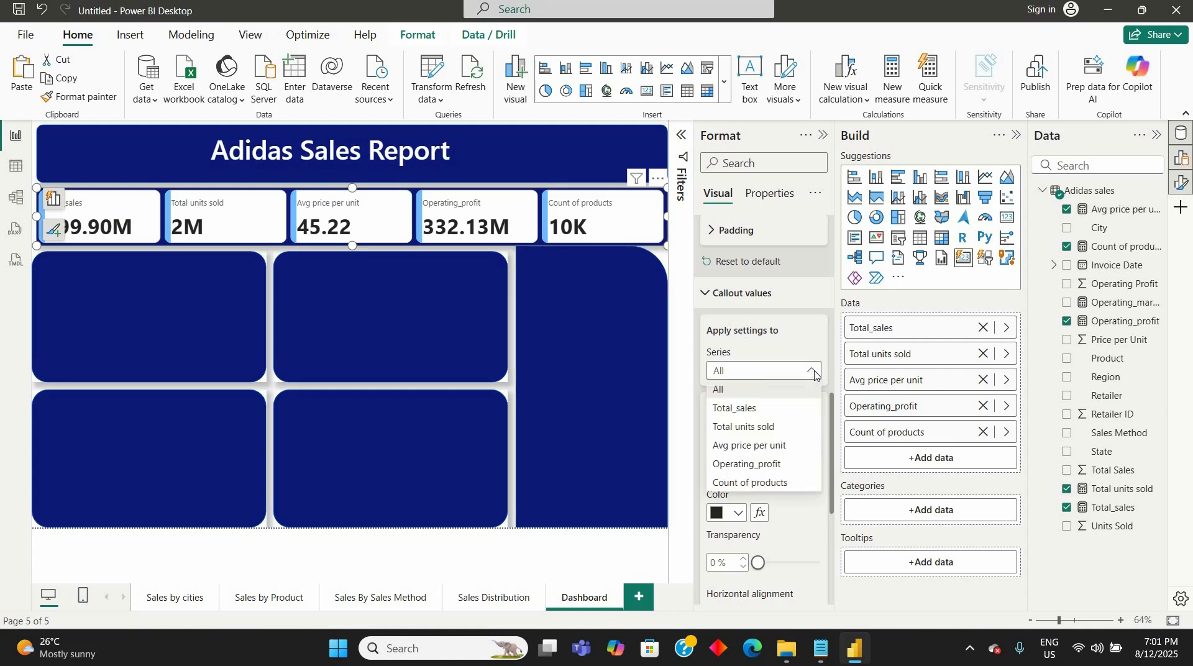
left_click(777, 484)
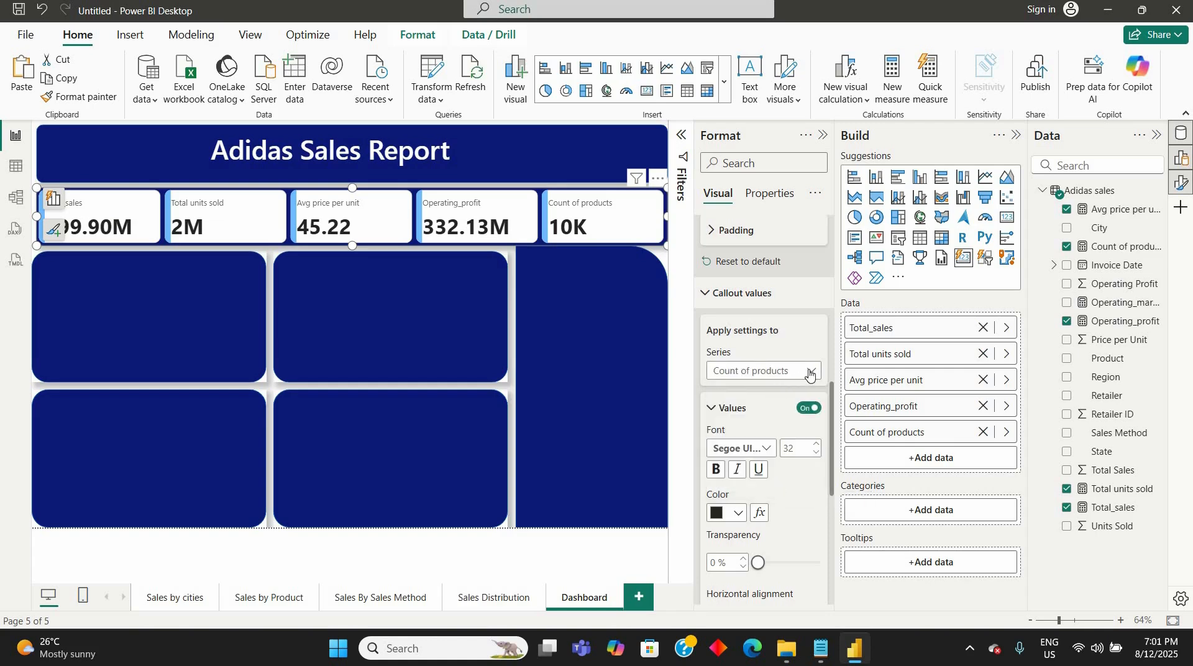
left_click(776, 372)
left_click(764, 389)
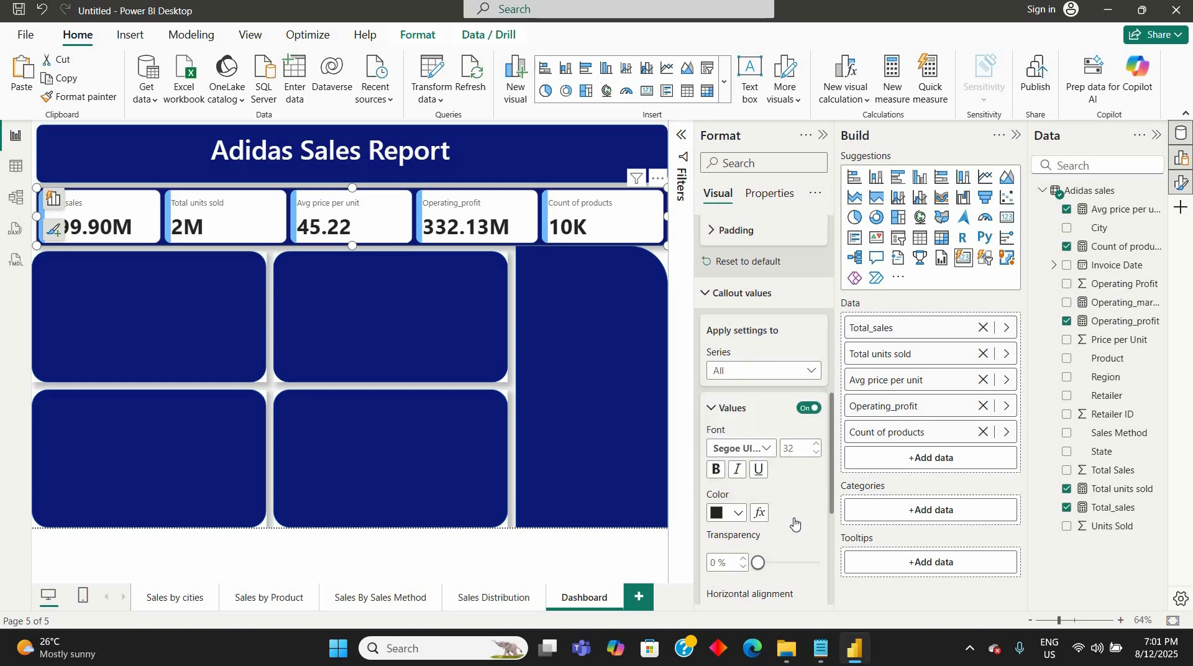
scroll(794, 522, "down", 3)
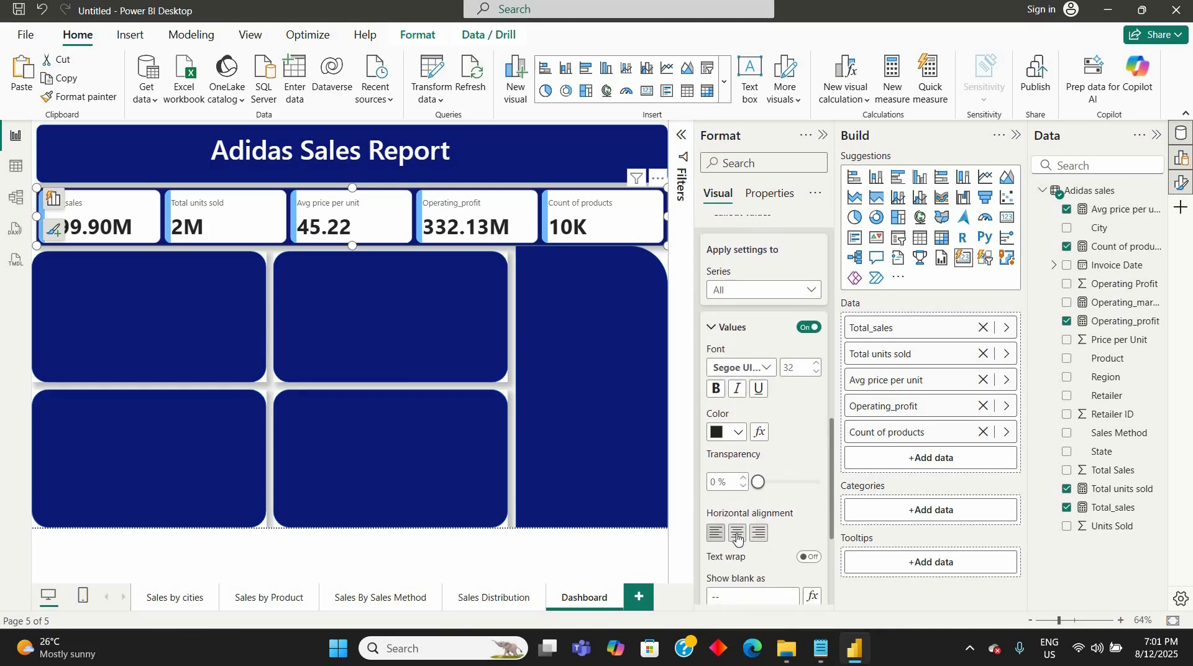
left_click(737, 535)
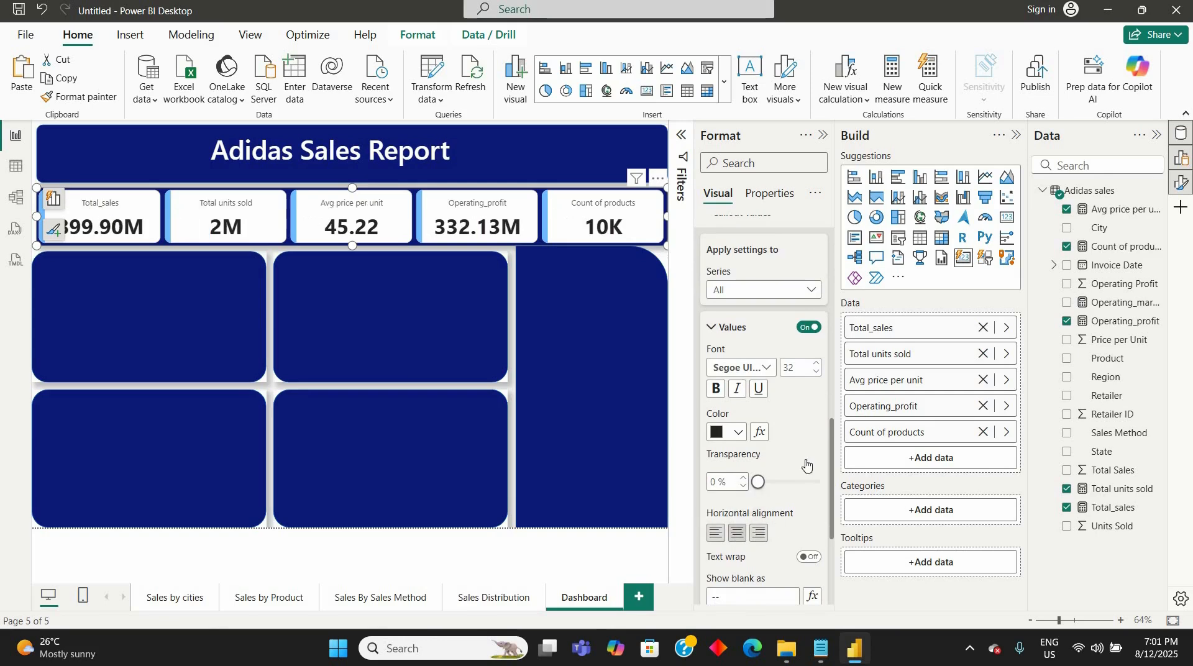
- Look through the card visual's reference label, callout value, layout, and size and style settings
scroll(795, 491, "down", 6)
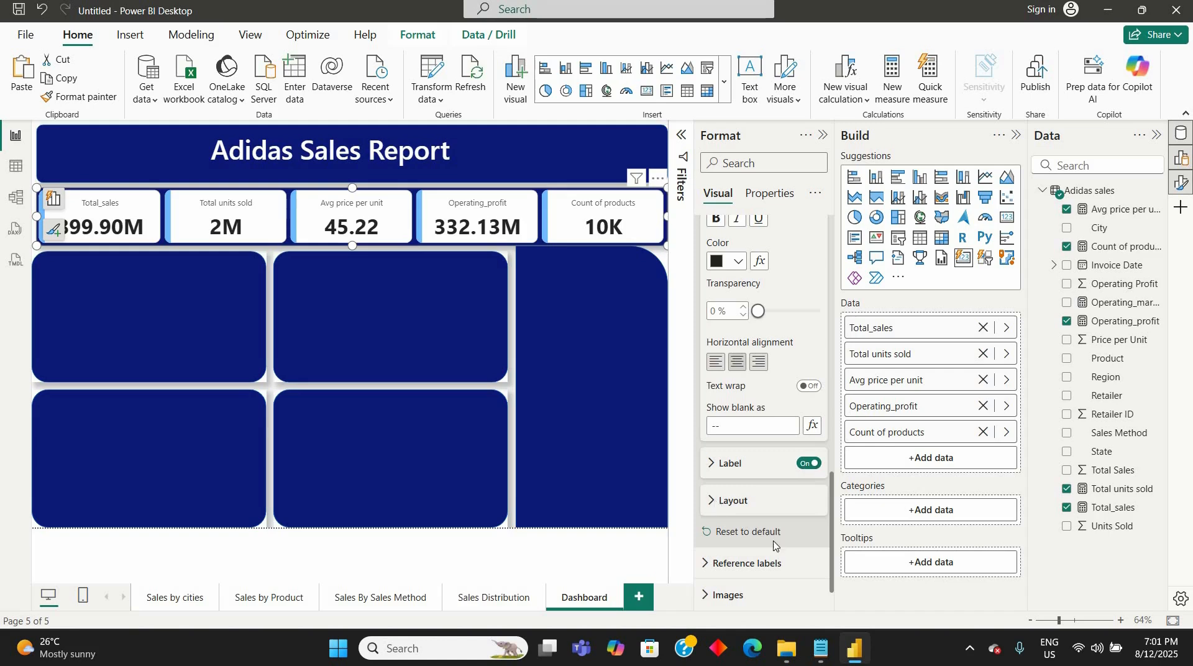
left_click(816, 513)
scroll(776, 472, "down", 4)
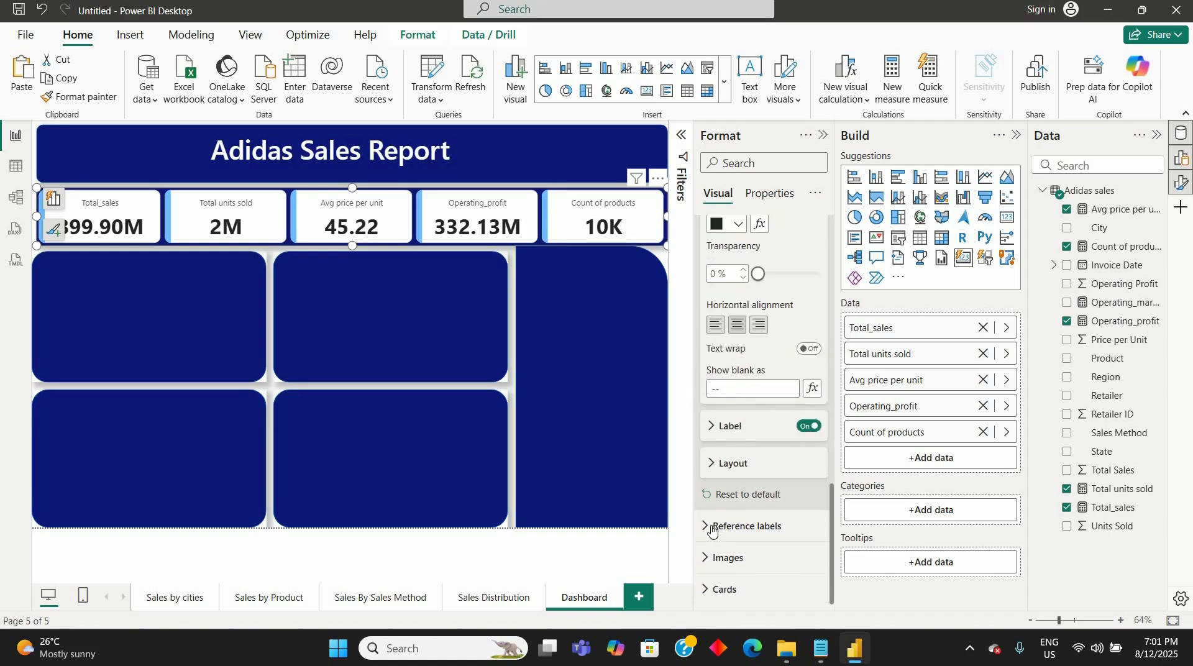
left_click(744, 534)
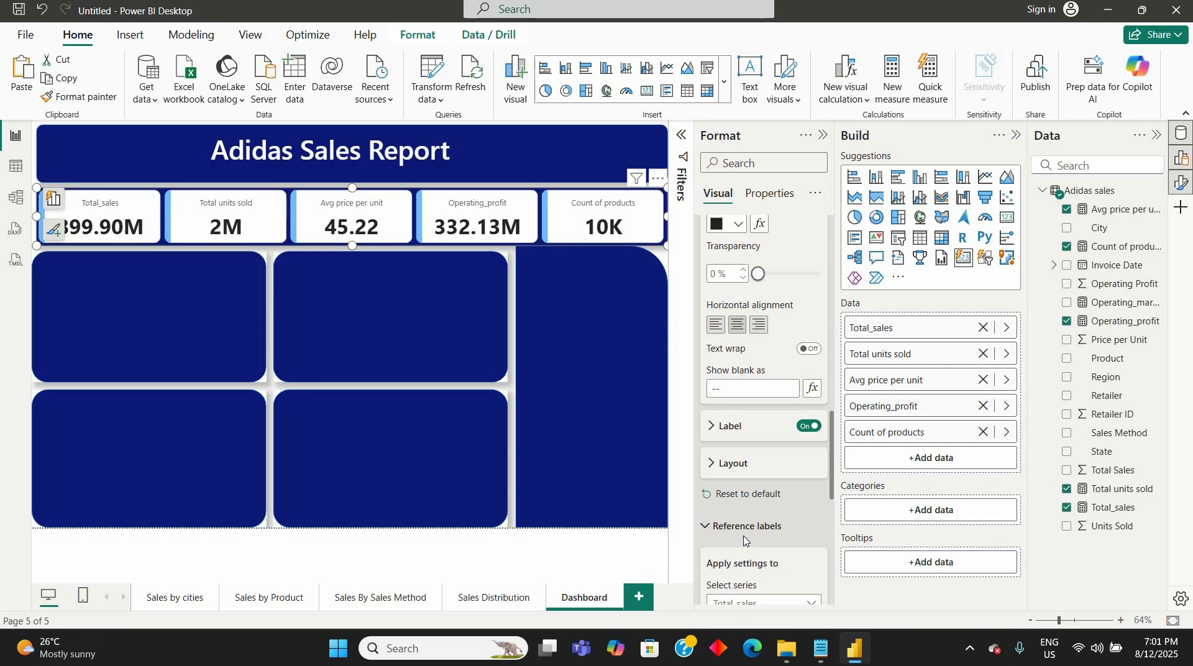
scroll(745, 541, "down", 3)
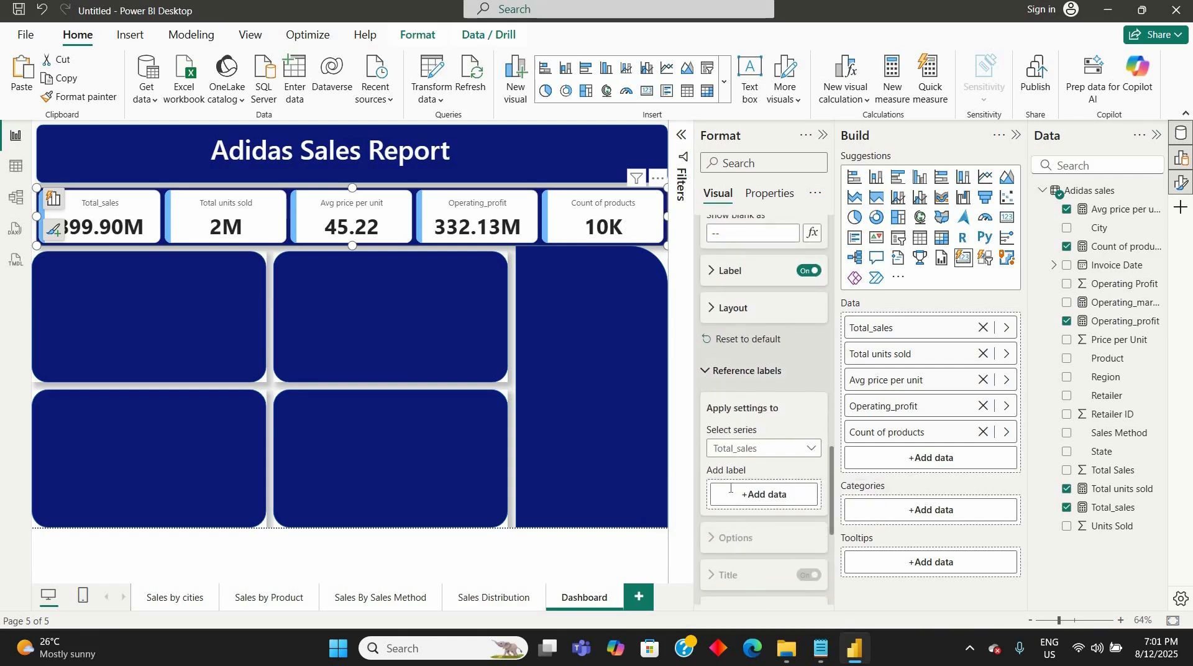
scroll(730, 488, "up", 3)
scroll(713, 438, "up", 6)
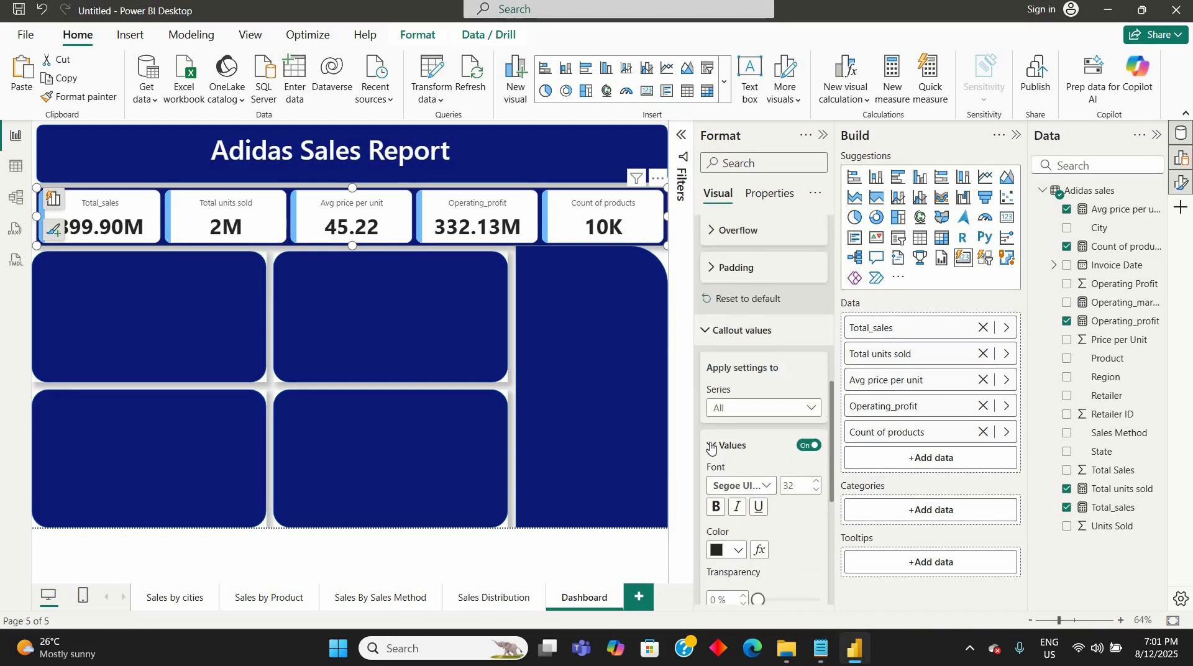
left_click(711, 446)
scroll(708, 435, "up", 2)
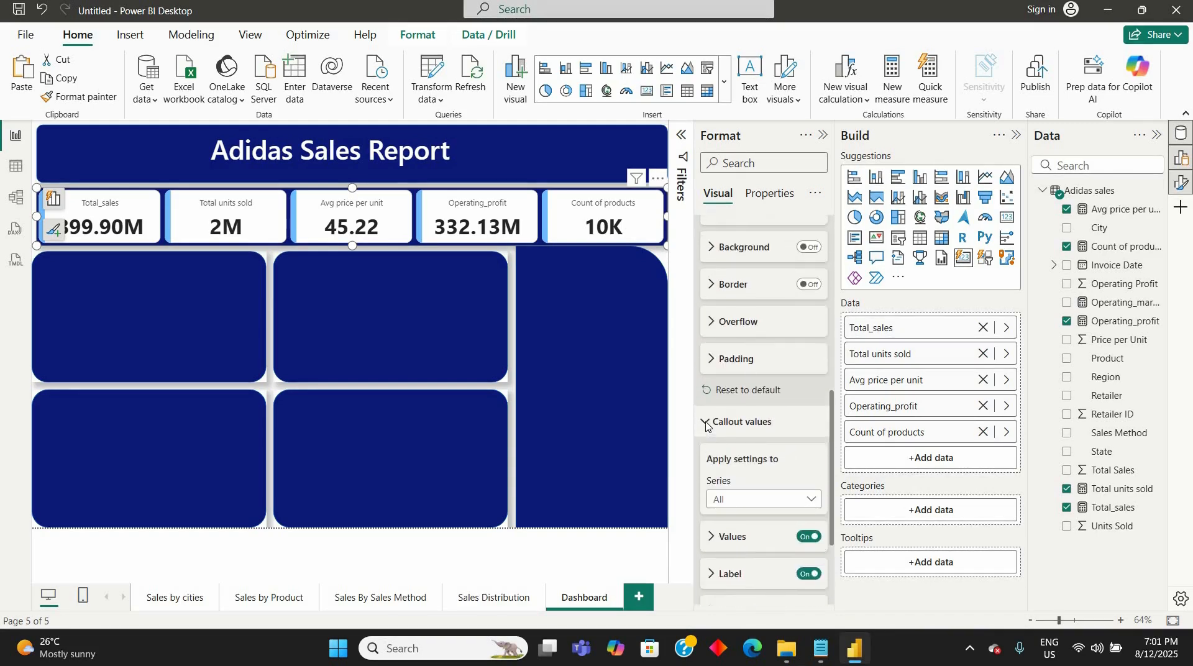
left_click(706, 424)
scroll(706, 426, "up", 3)
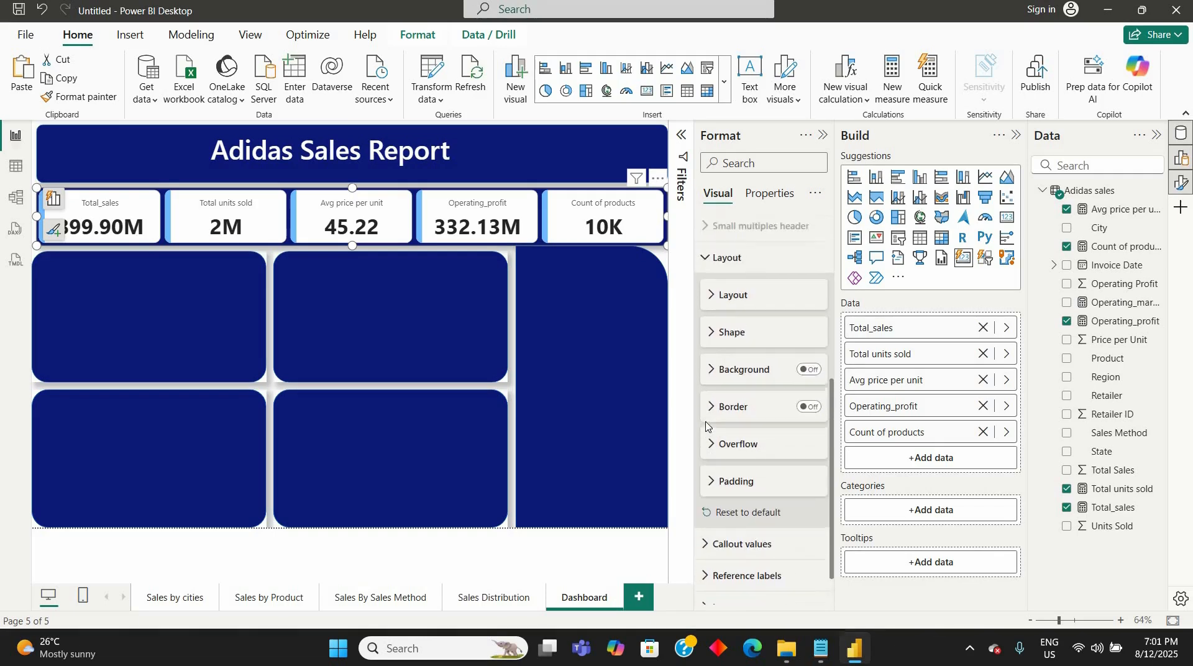
scroll(706, 425, "up", 3)
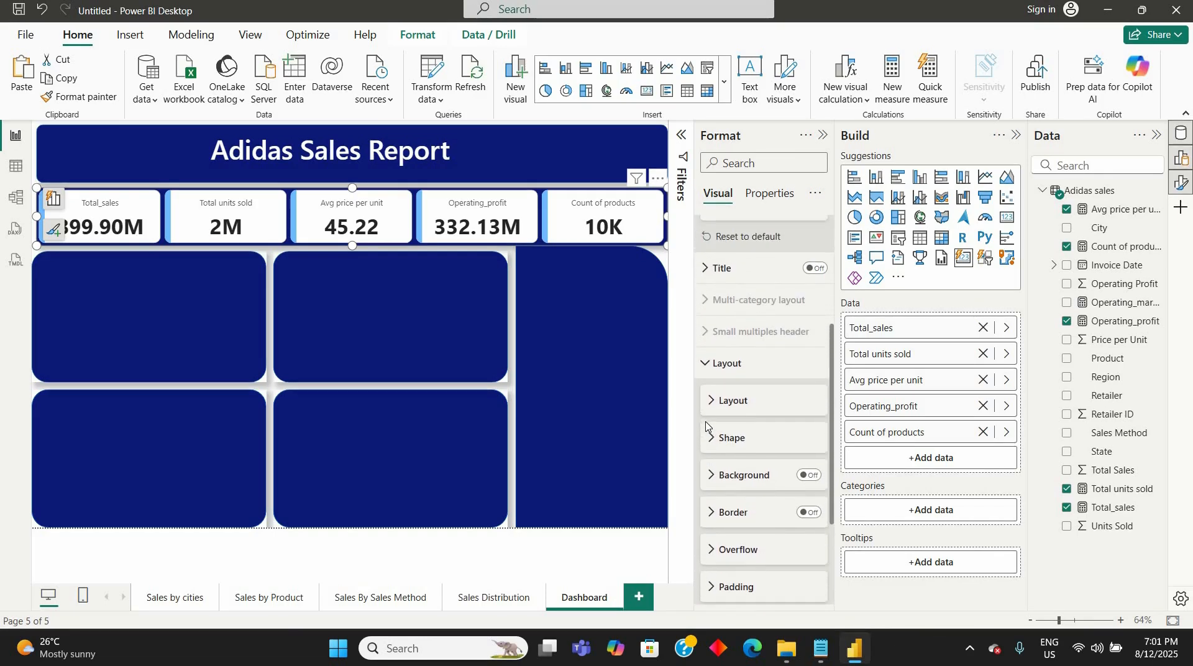
scroll(706, 426, "up", 1)
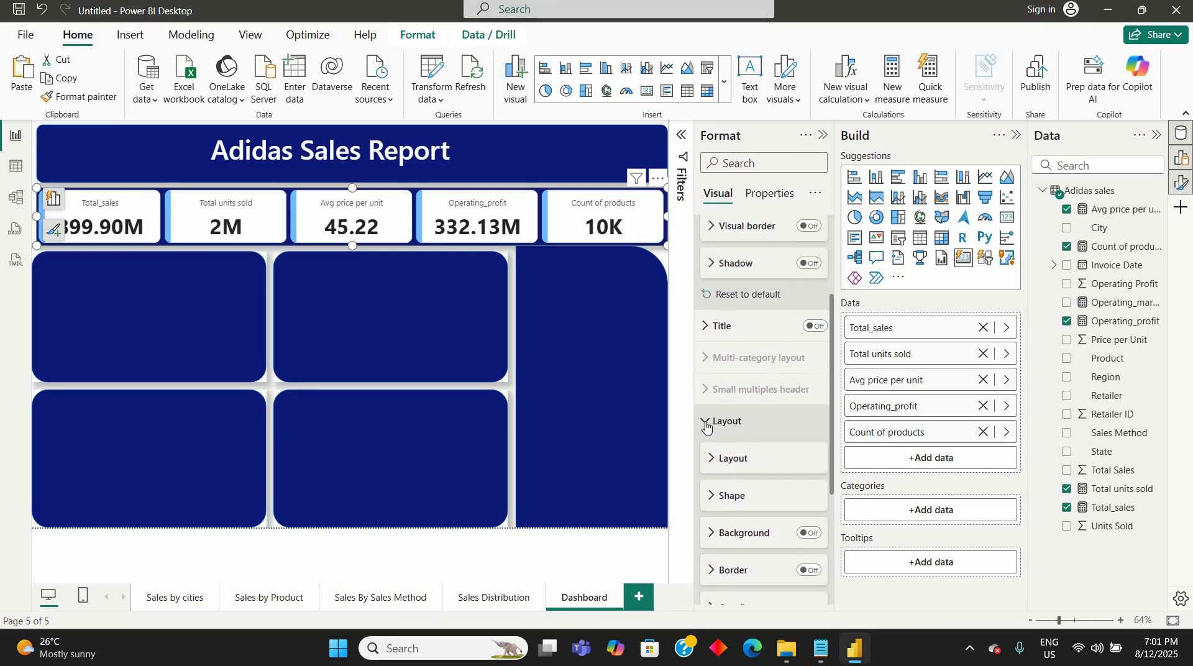
scroll(706, 426, "up", 5)
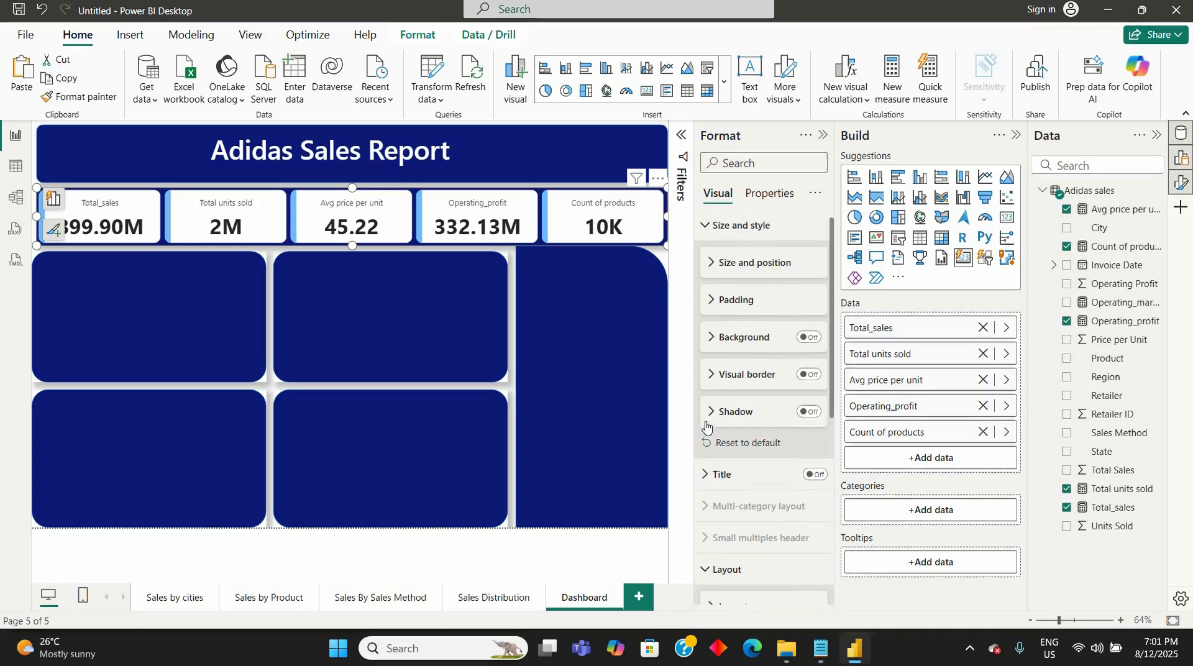
scroll(706, 426, "down", 7)
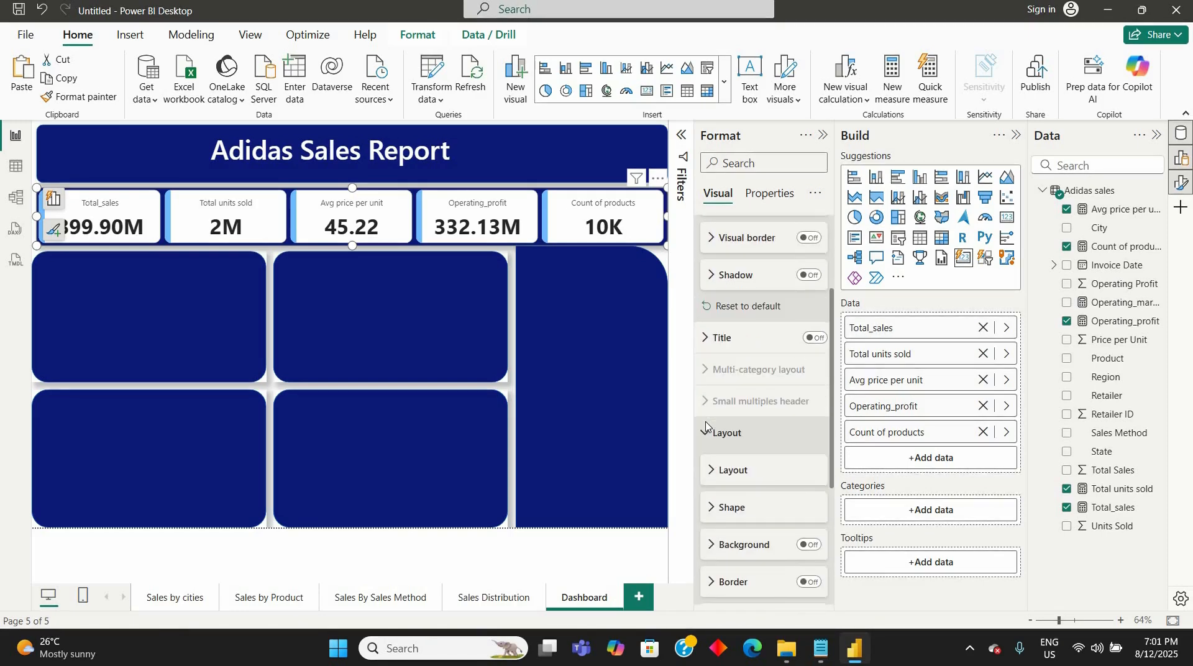
scroll(706, 426, "down", 4)
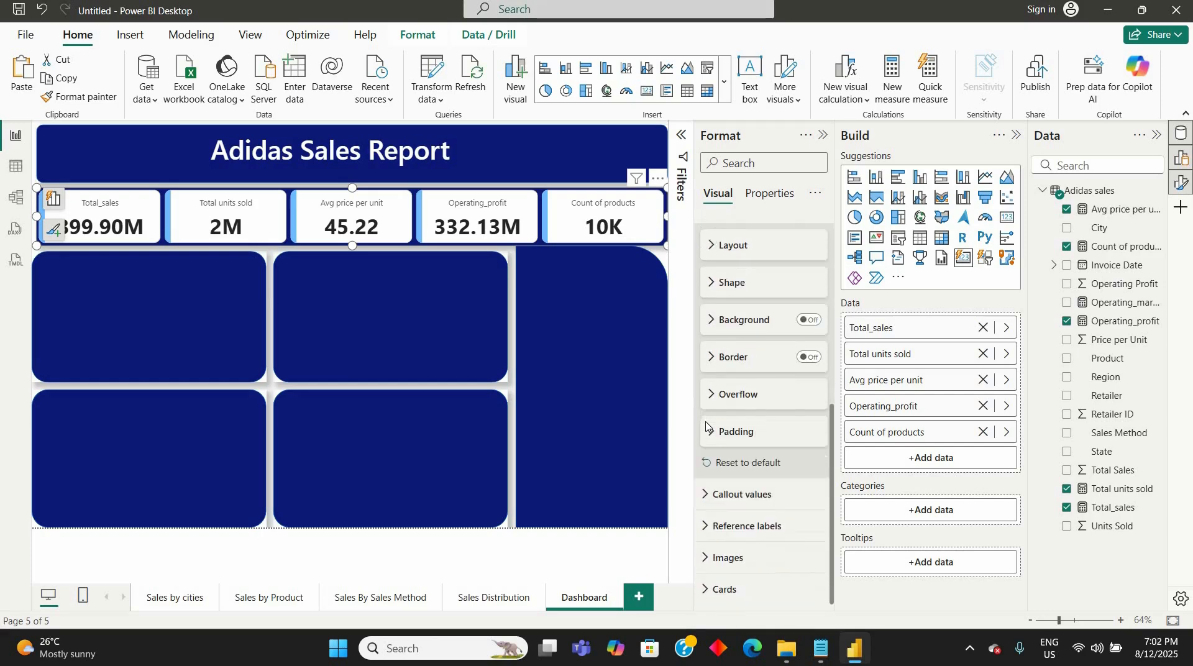
- Set the heading level of the callout labels on all cards to Heading 5
left_click(704, 496)
scroll(763, 517, "down", 7)
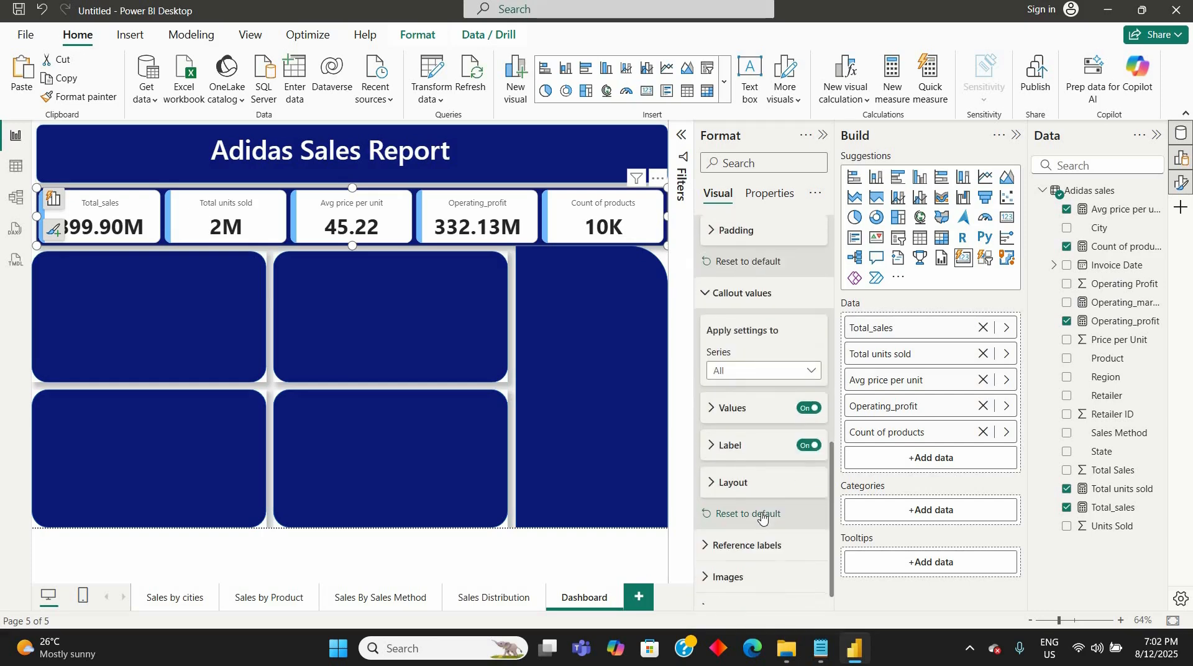
left_click(713, 433)
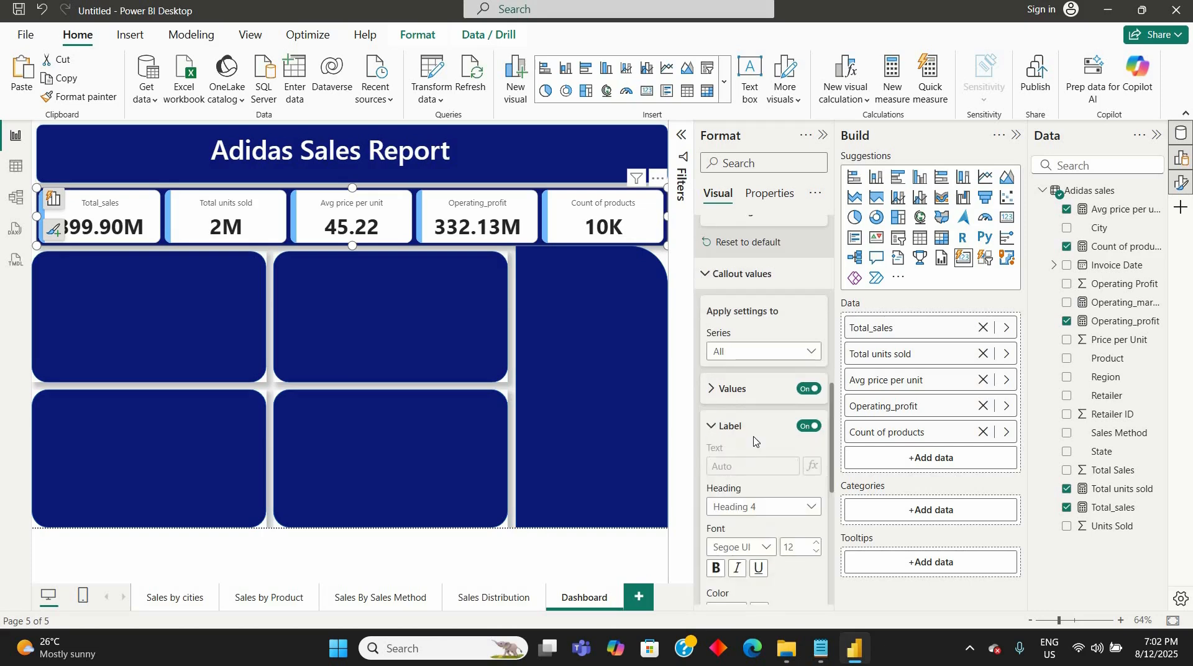
scroll(754, 442, "down", 3)
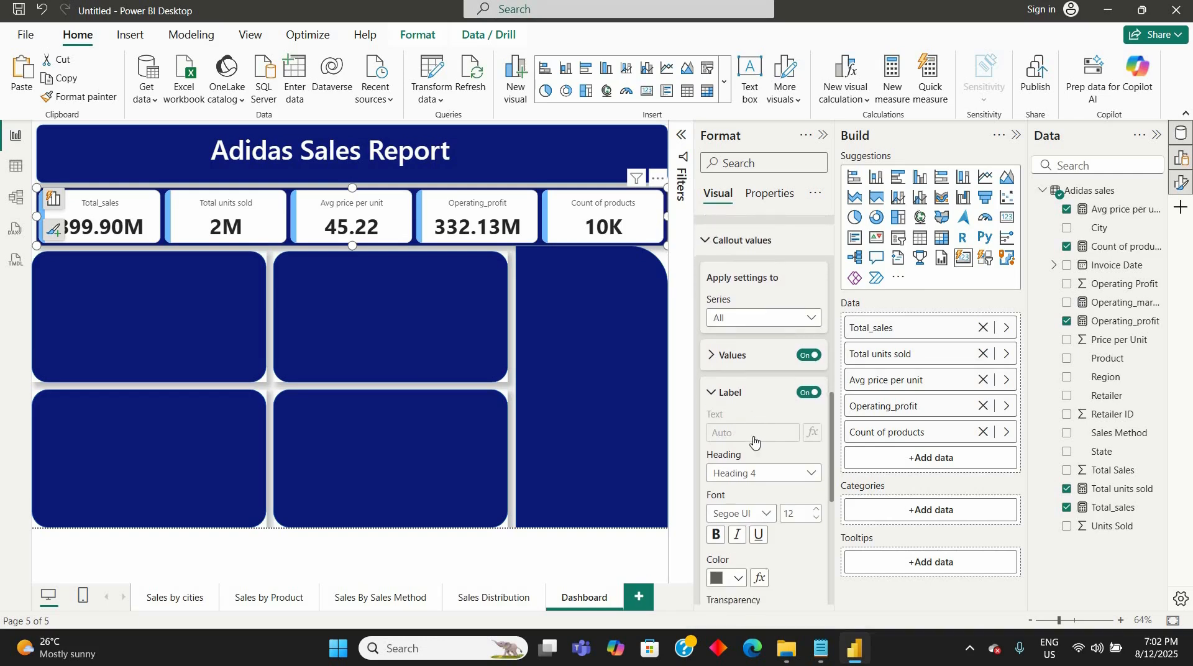
scroll(755, 441, "down", 1)
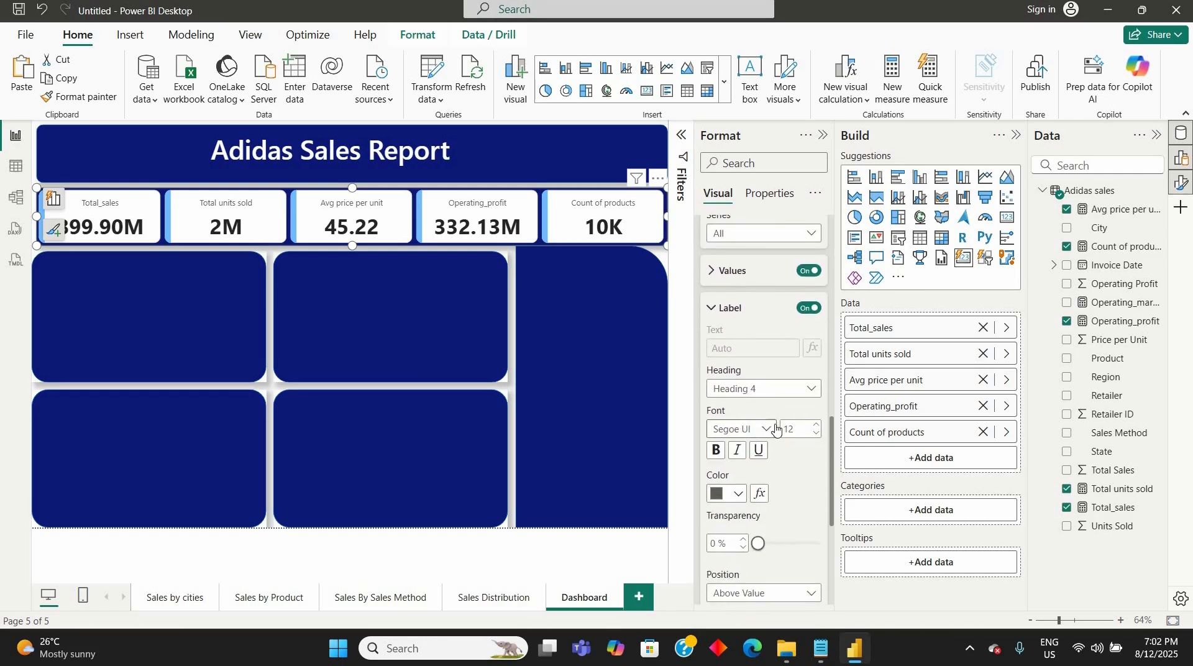
left_click(810, 391)
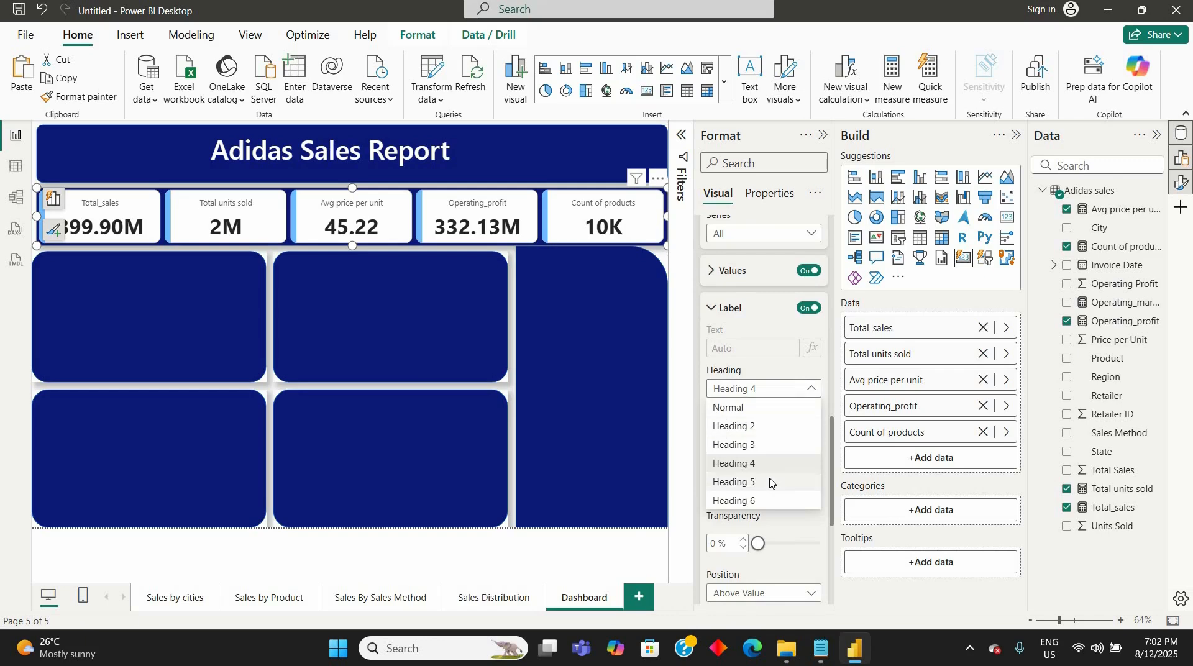
left_click(770, 483)
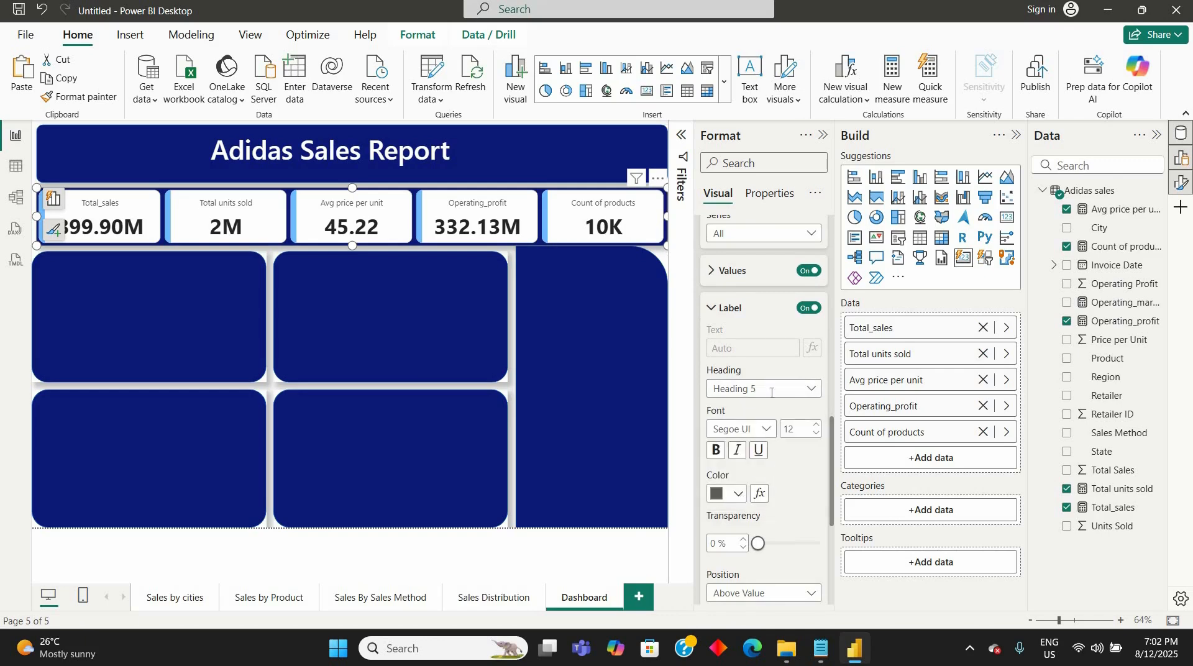
- Give the callout labels on all cards the recently used near-black color and the Segoe UI Bold font
left_click(727, 494)
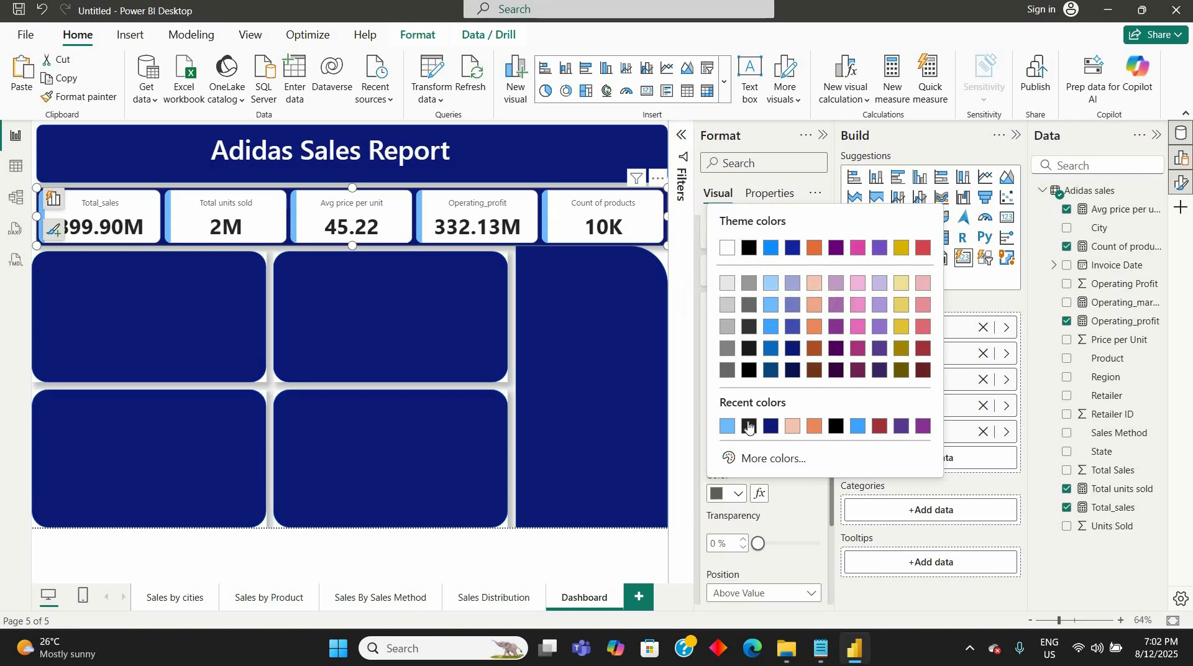
left_click(749, 426)
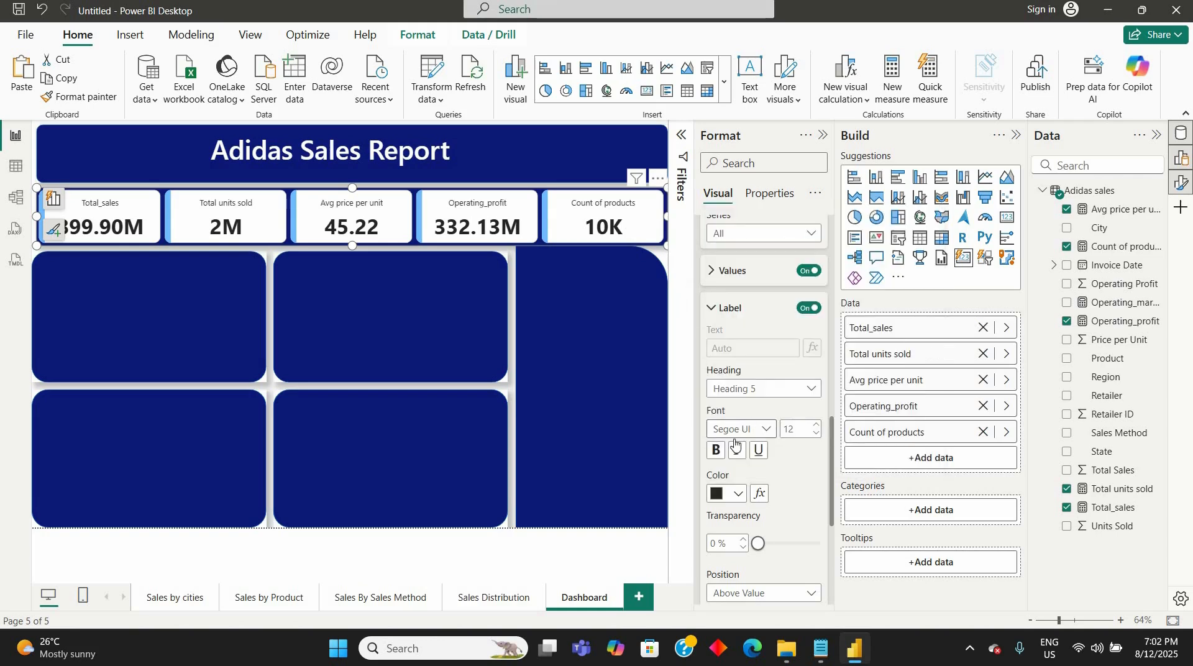
left_click(768, 433)
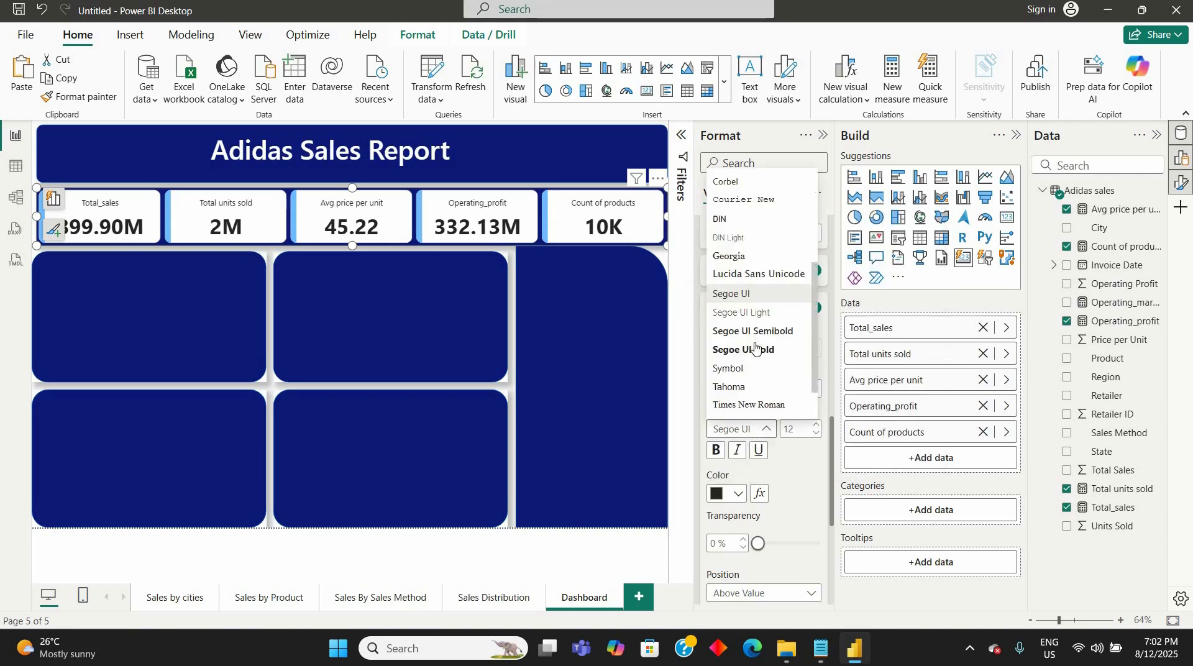
left_click(755, 349)
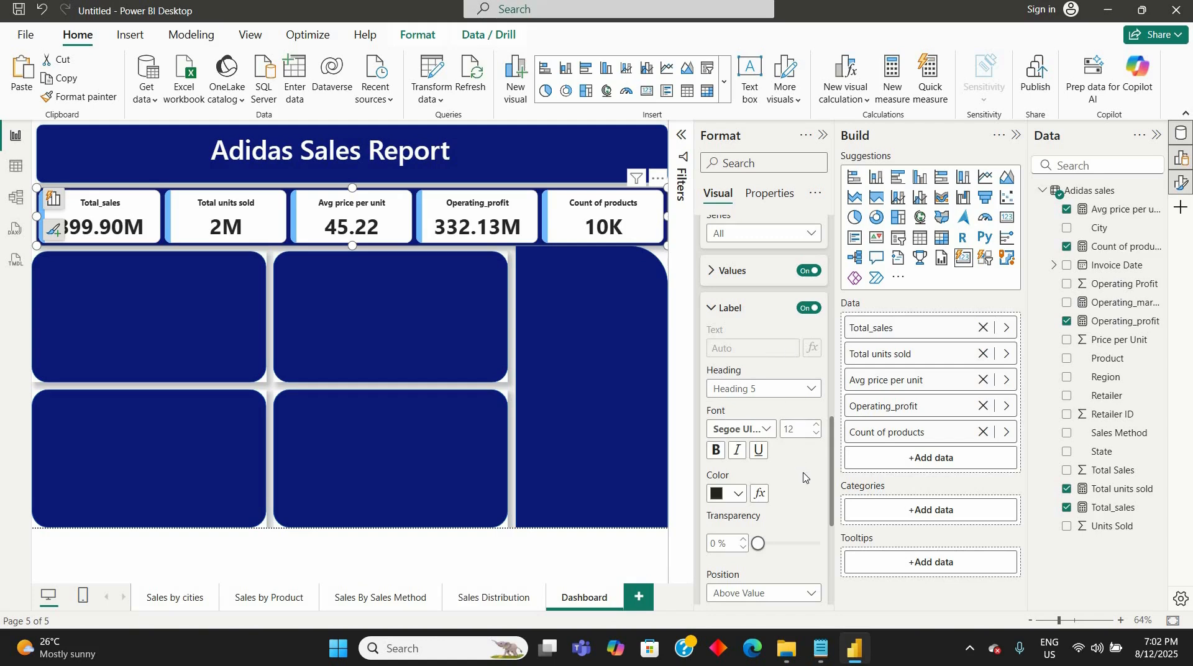
- Try the Below Value position for the callout labels on all cards, and return them to Above Value
scroll(803, 477, "down", 5)
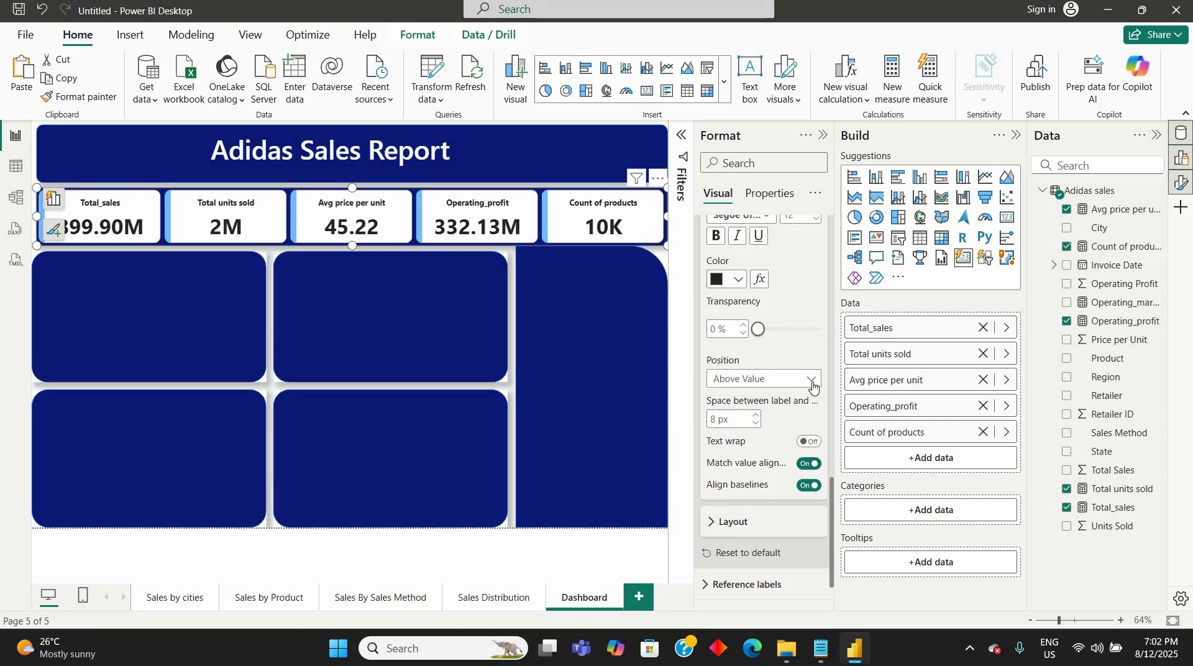
left_click(811, 381)
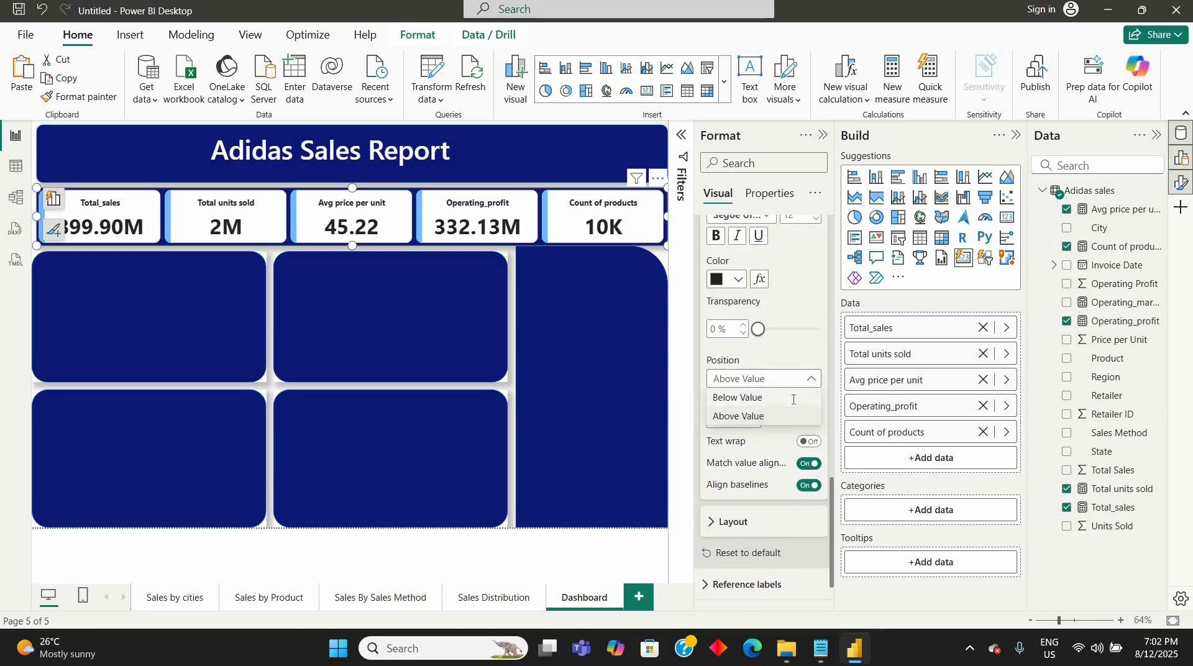
left_click(794, 398)
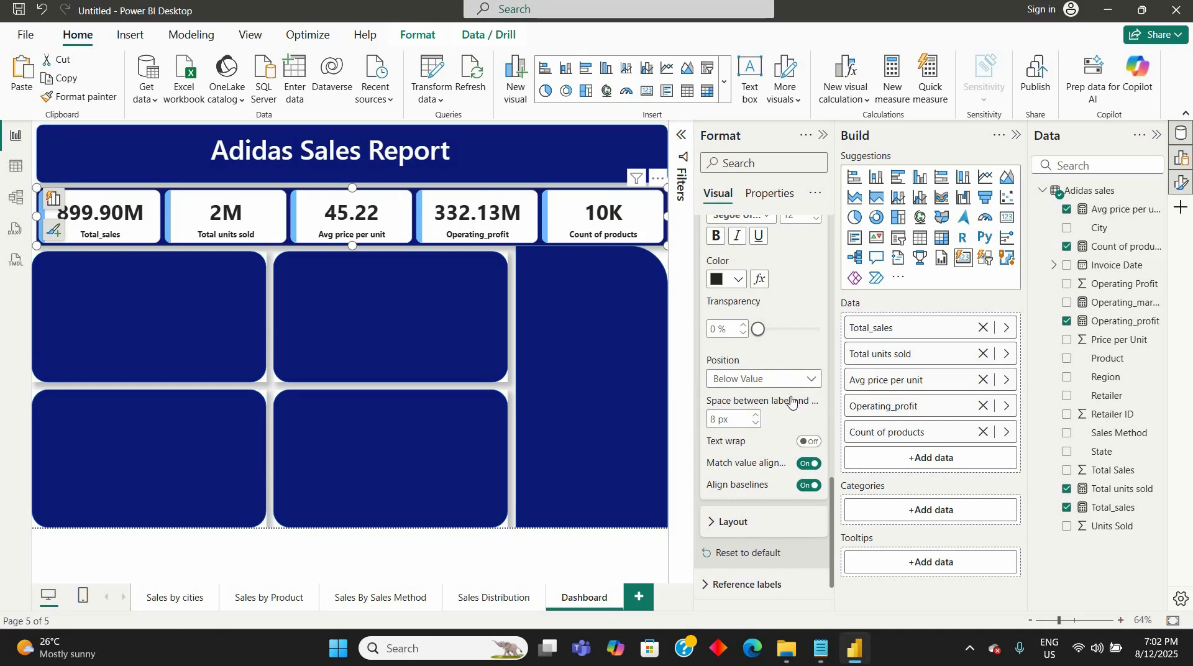
left_click(794, 380)
left_click(812, 385)
left_click(781, 380)
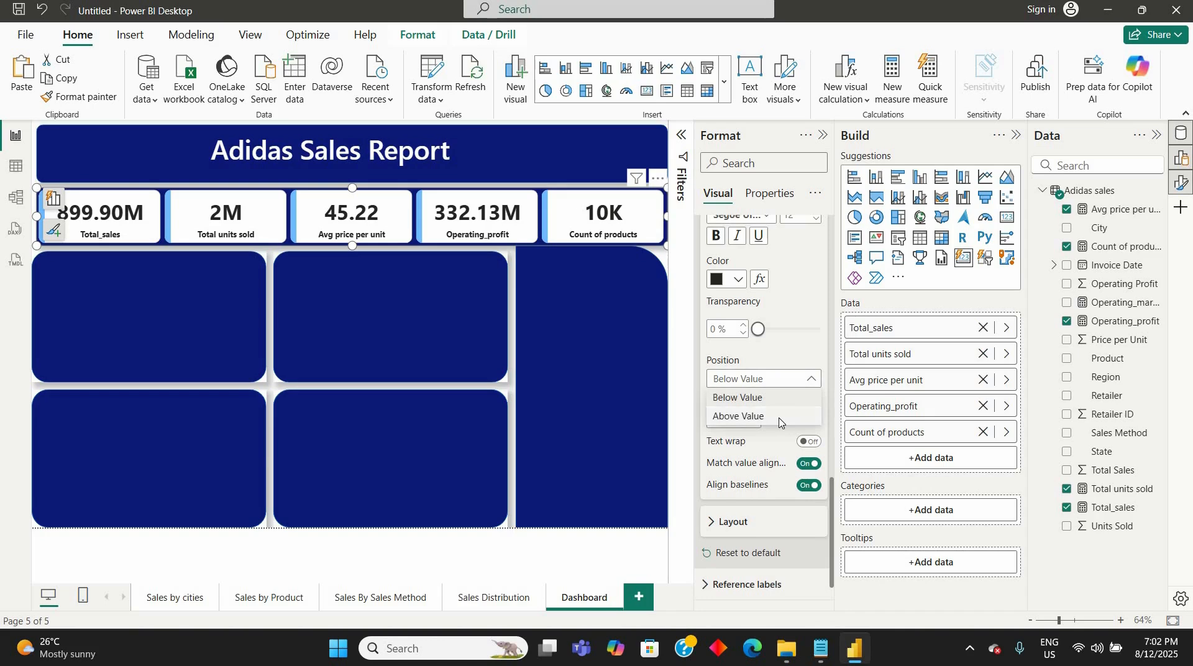
left_click(776, 421)
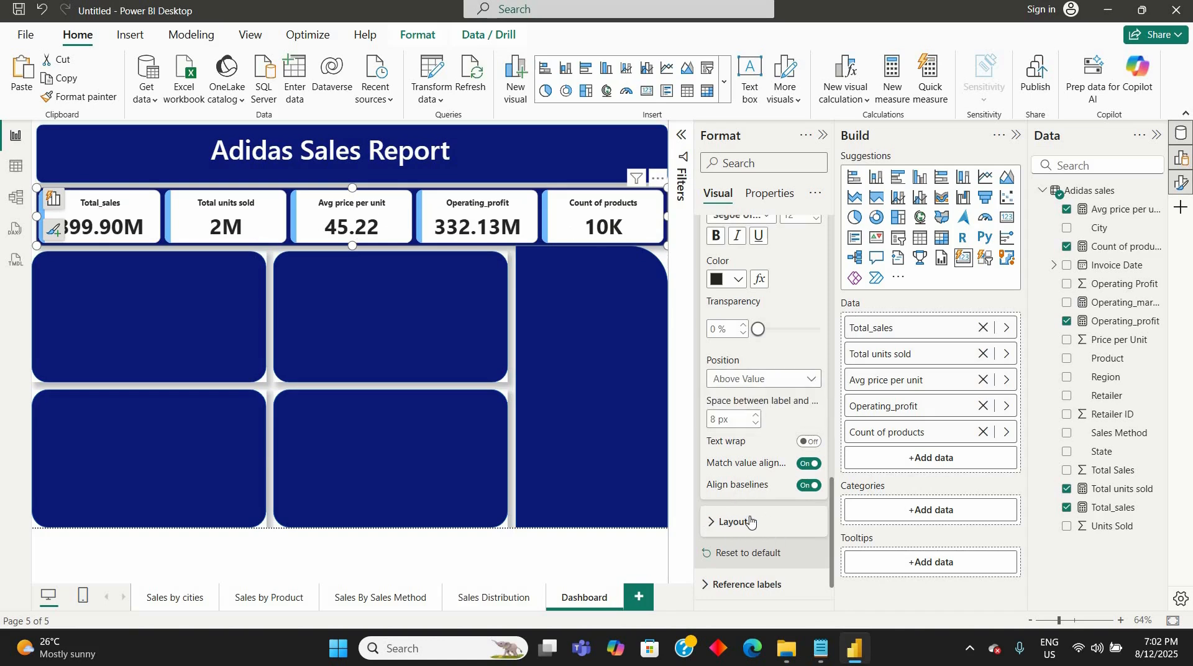
- Turn on the image for all cards and load the Gemini_Generated_Image picture from the Downloads folder
left_click(750, 521)
scroll(708, 373, "down", 3)
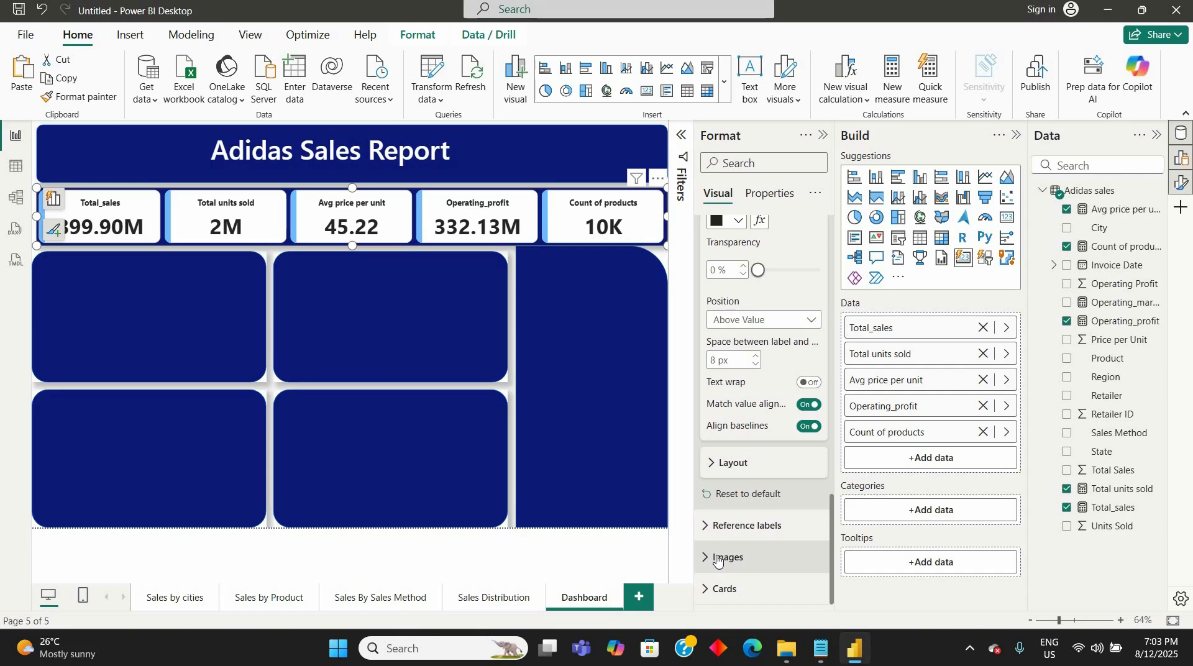
left_click(717, 557)
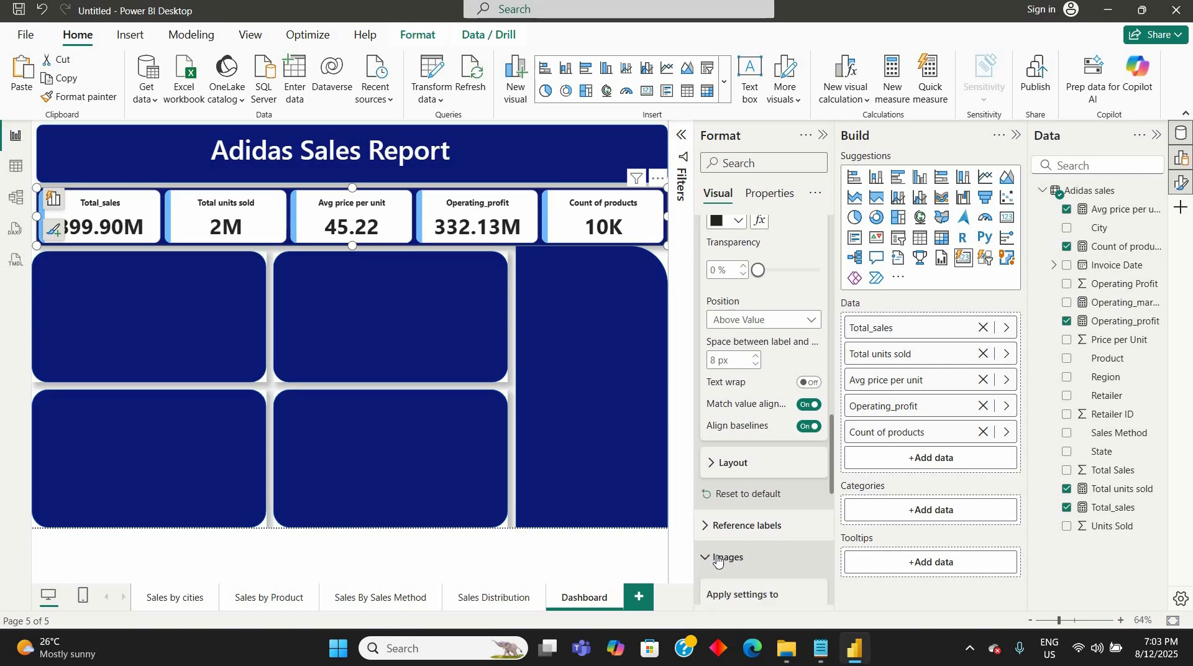
scroll(720, 547, "down", 4)
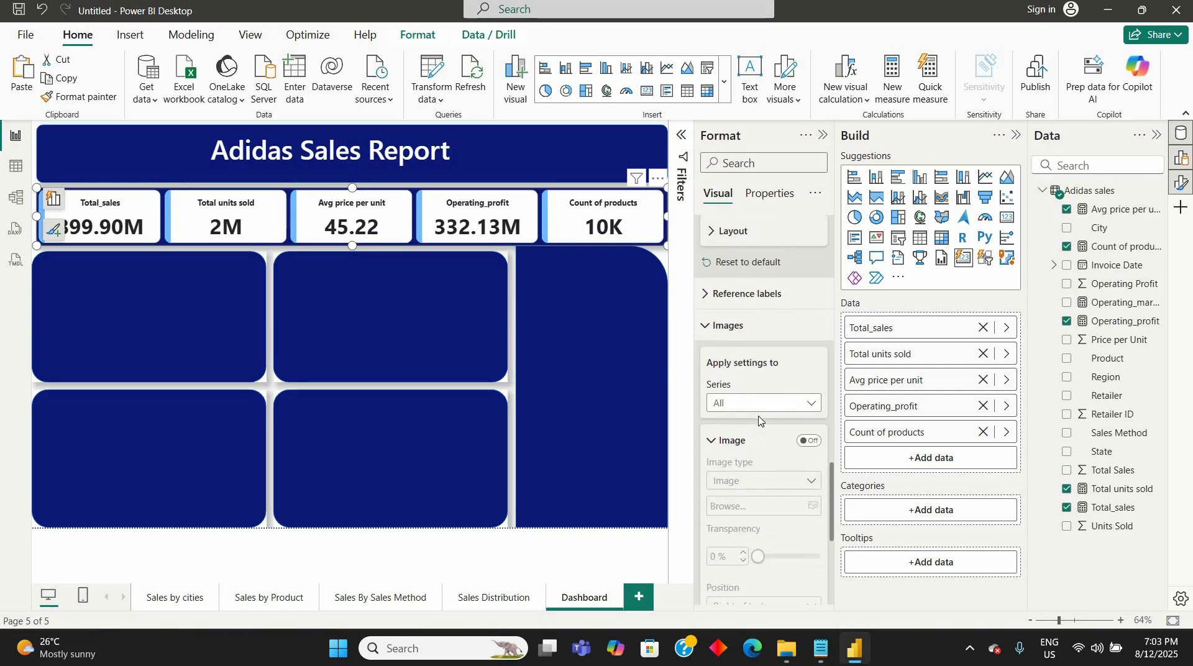
left_click(808, 434)
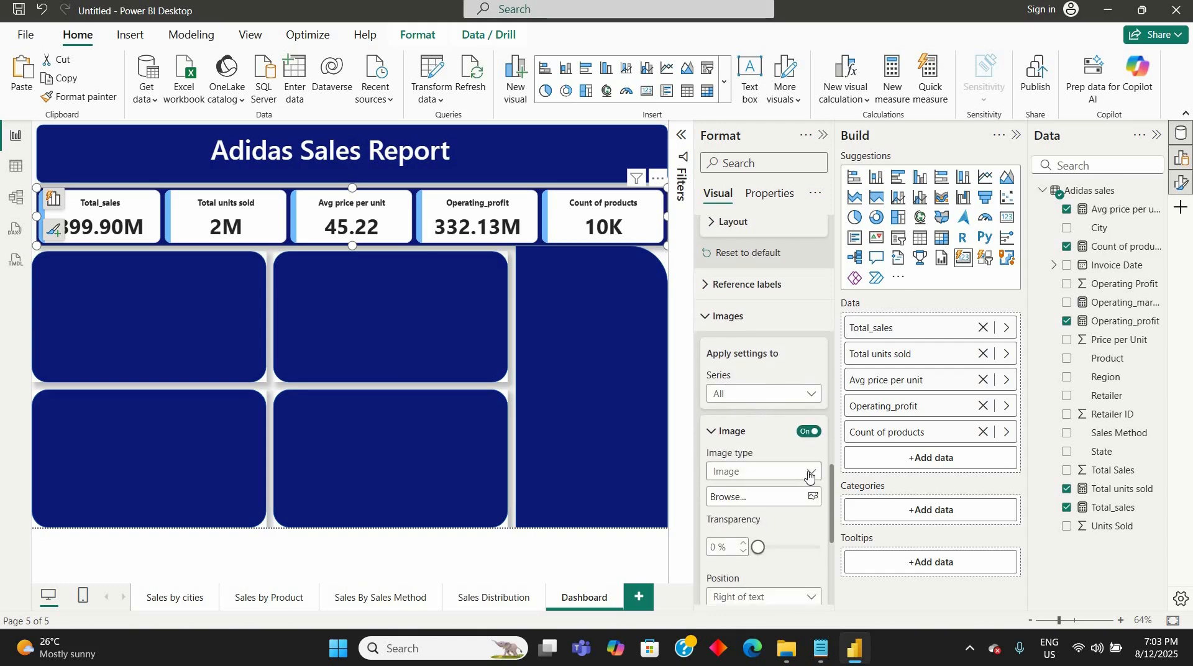
left_click(809, 473)
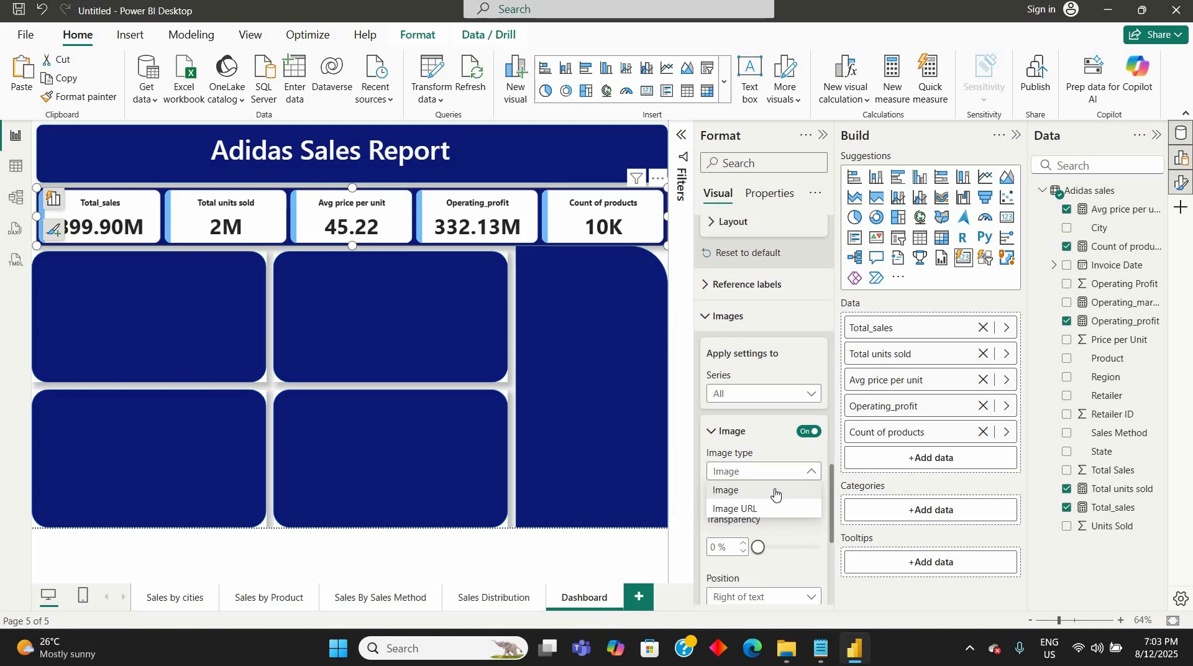
left_click(775, 492)
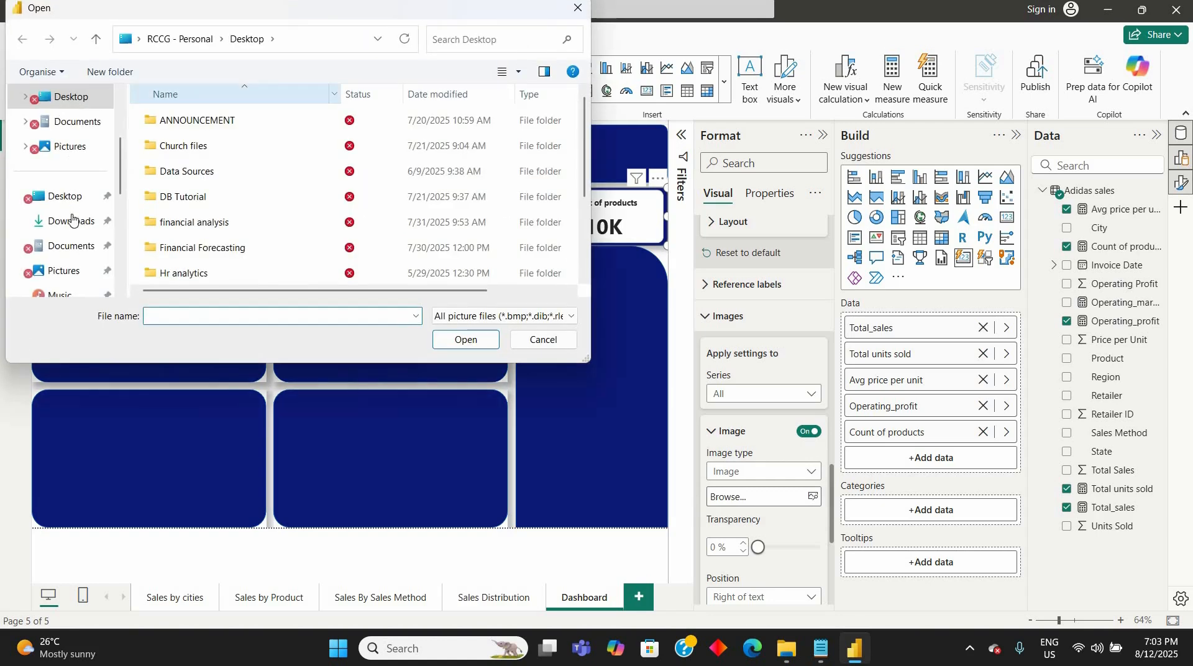
left_click(64, 196)
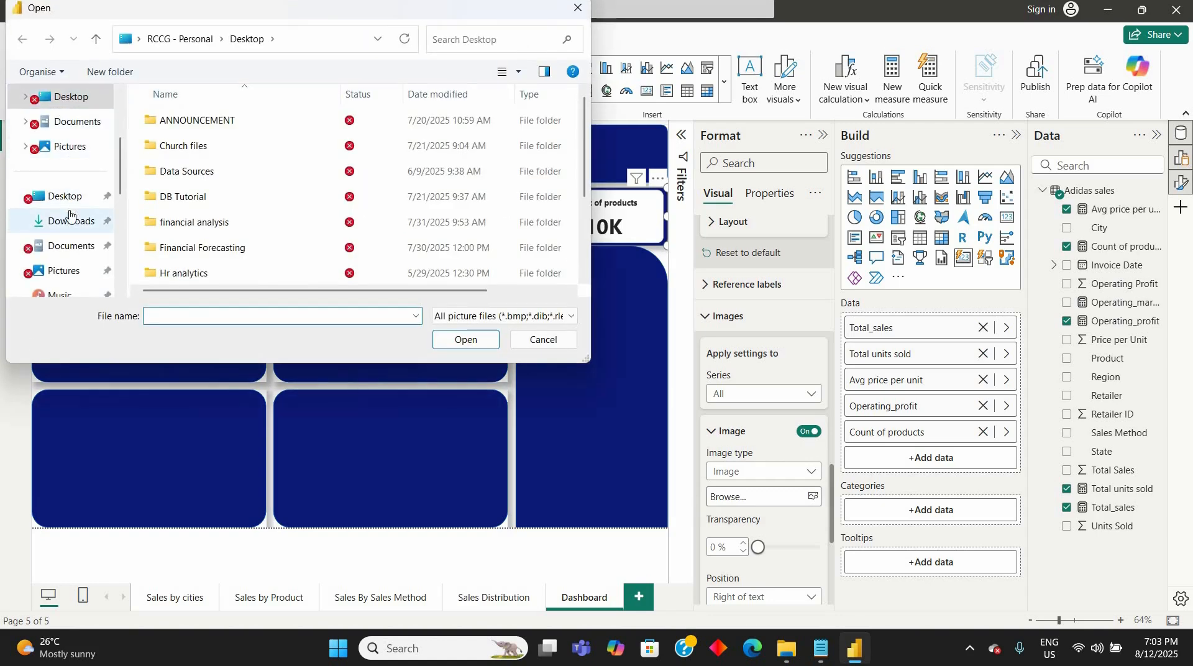
left_click(71, 223)
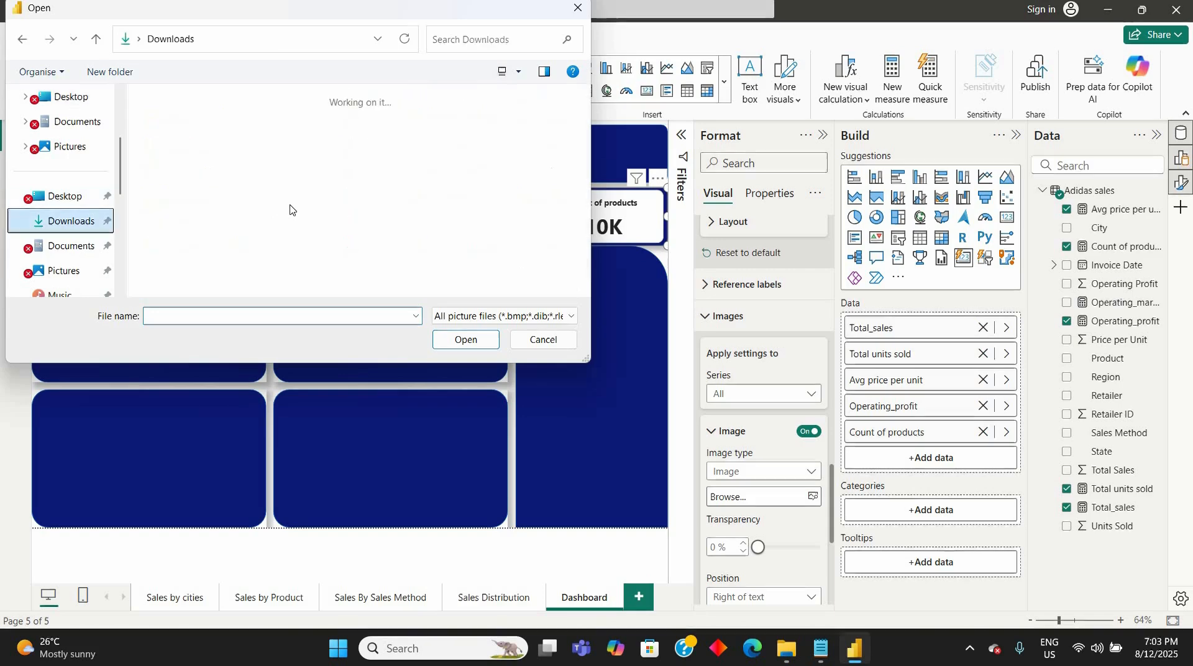
scroll(354, 196, "down", 1)
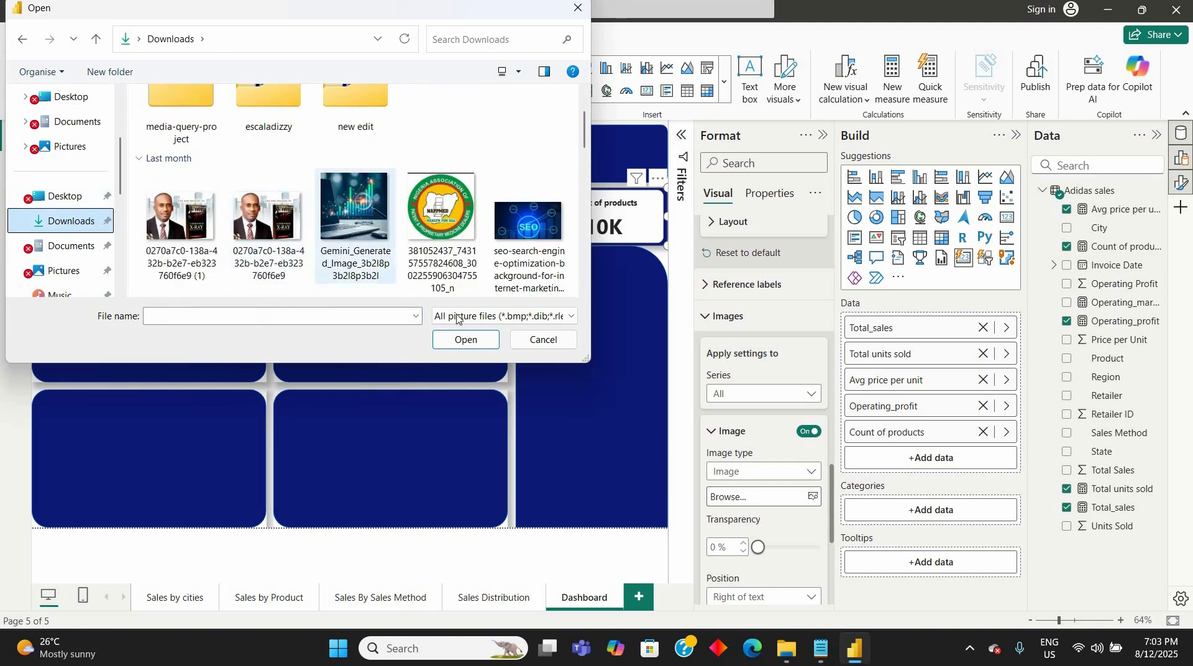
left_click(355, 198)
left_click(467, 342)
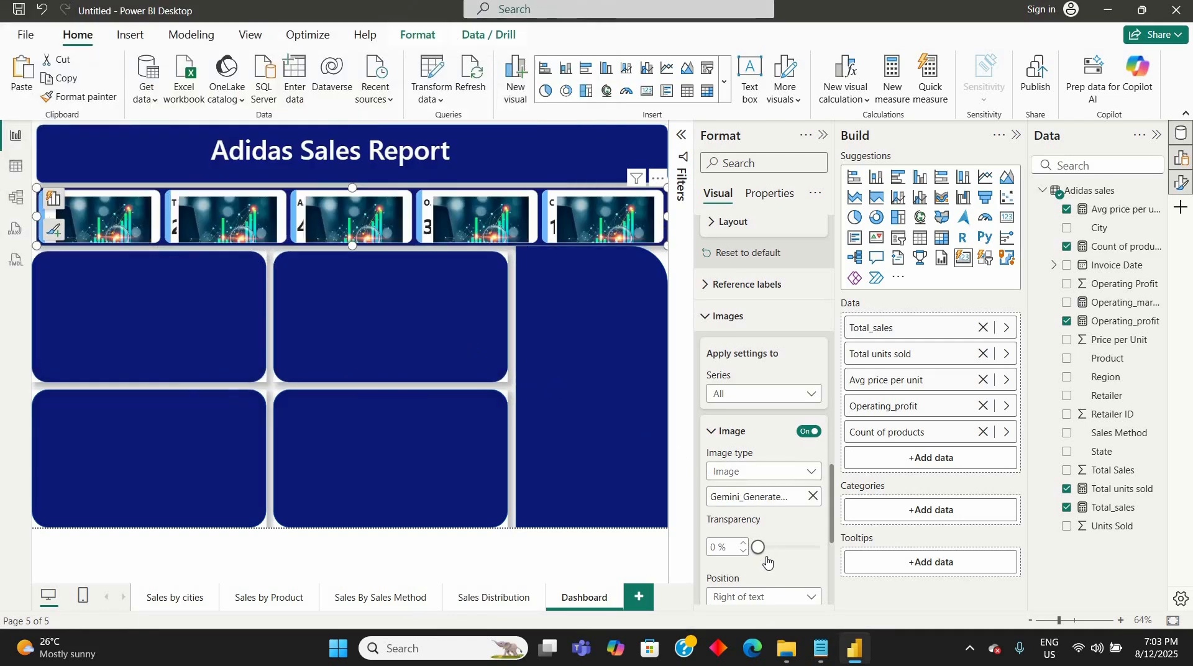
- Try 100 % transparency for the card images, and reduce it to 43 %
left_click_drag(758, 549, 824, 545)
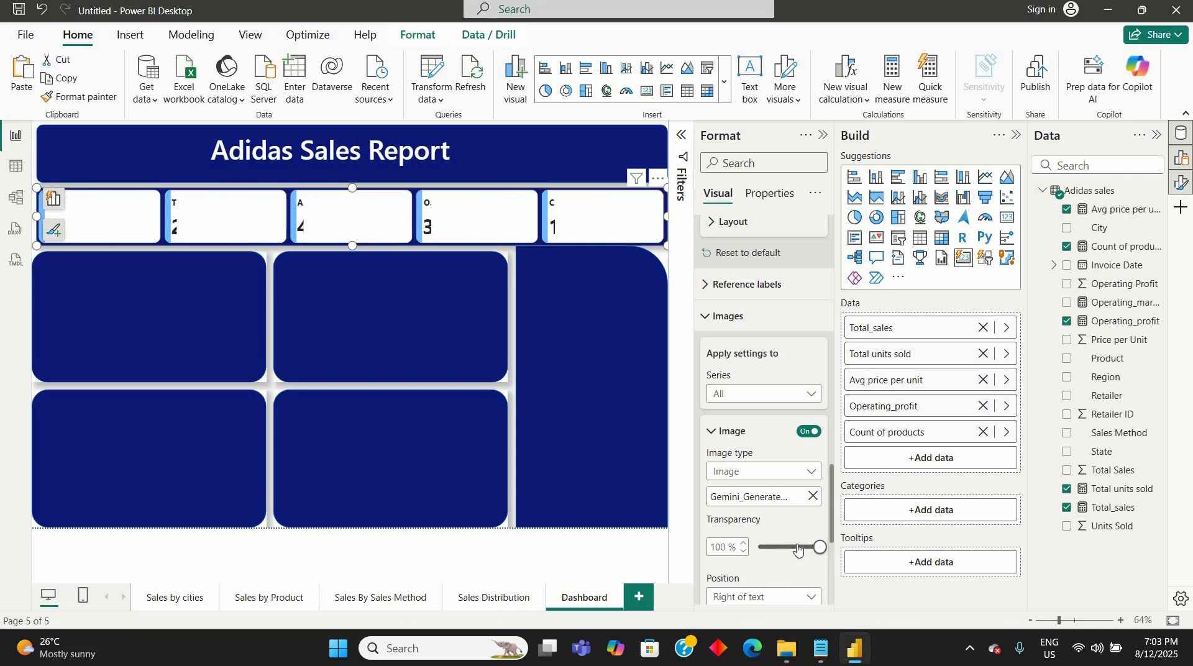
mouse_move(795, 547)
left_mouse_down()
mouse_move(807, 547)
mouse_move(785, 550)
left_mouse_up()
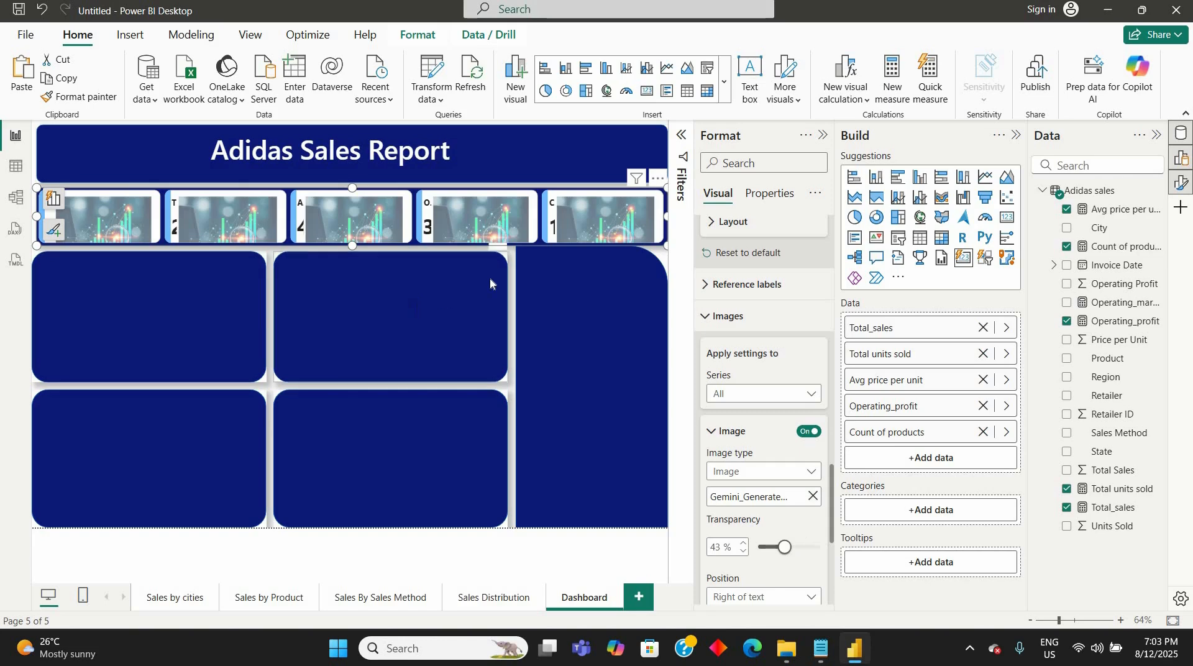
left_click(587, 250)
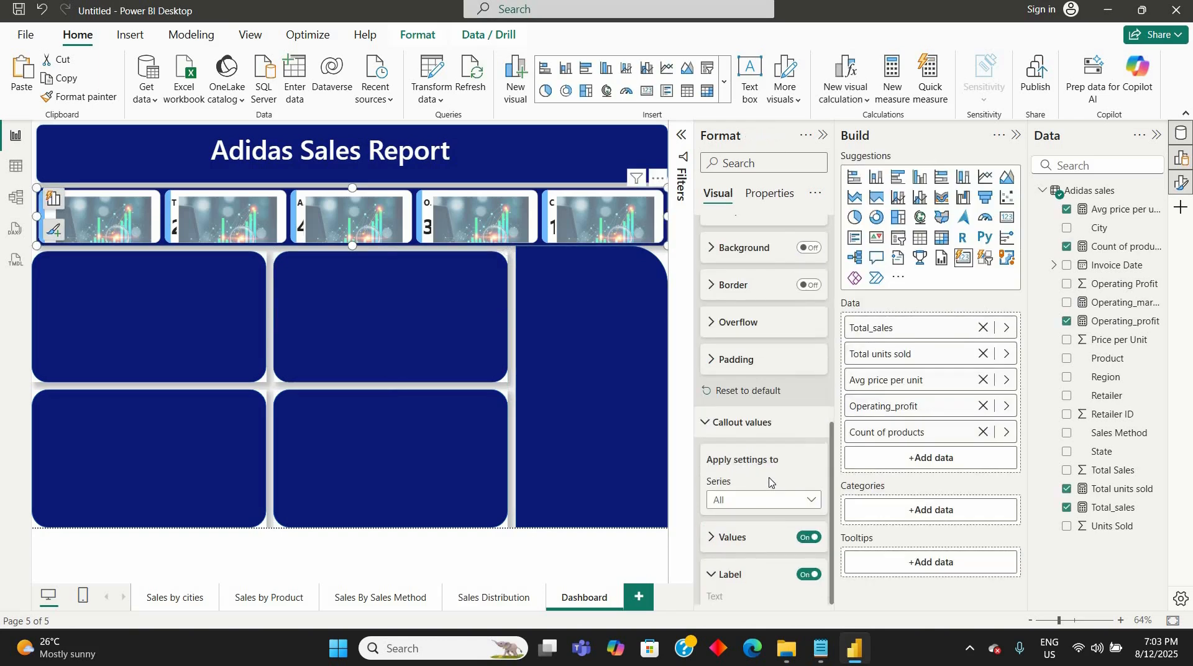
- Set the position of the images on all cards to Below text
scroll(770, 484, "down", 1)
scroll(770, 482, "down", 3)
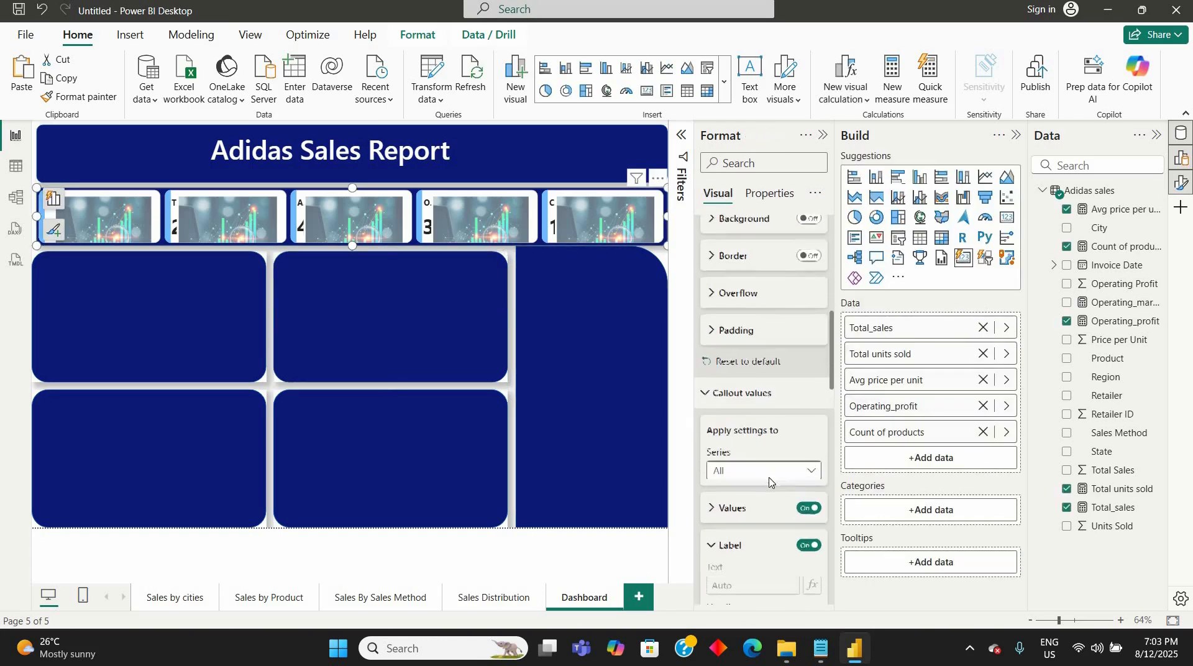
scroll(771, 484, "down", 3)
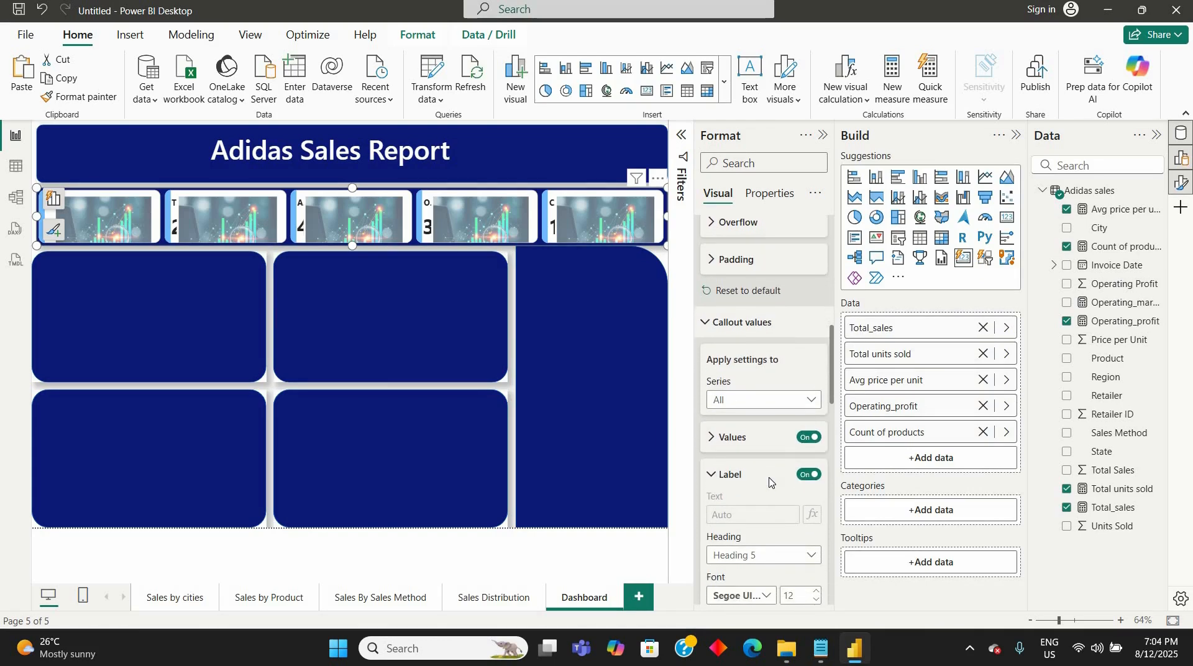
scroll(770, 482, "down", 12)
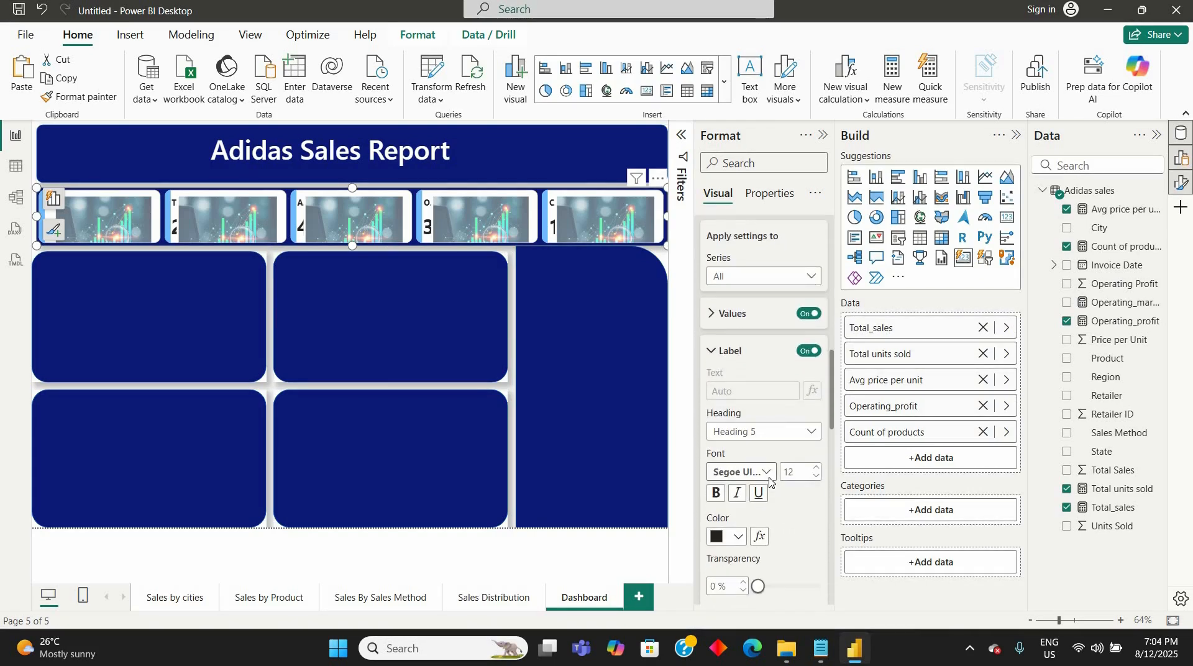
scroll(769, 479, "down", 10)
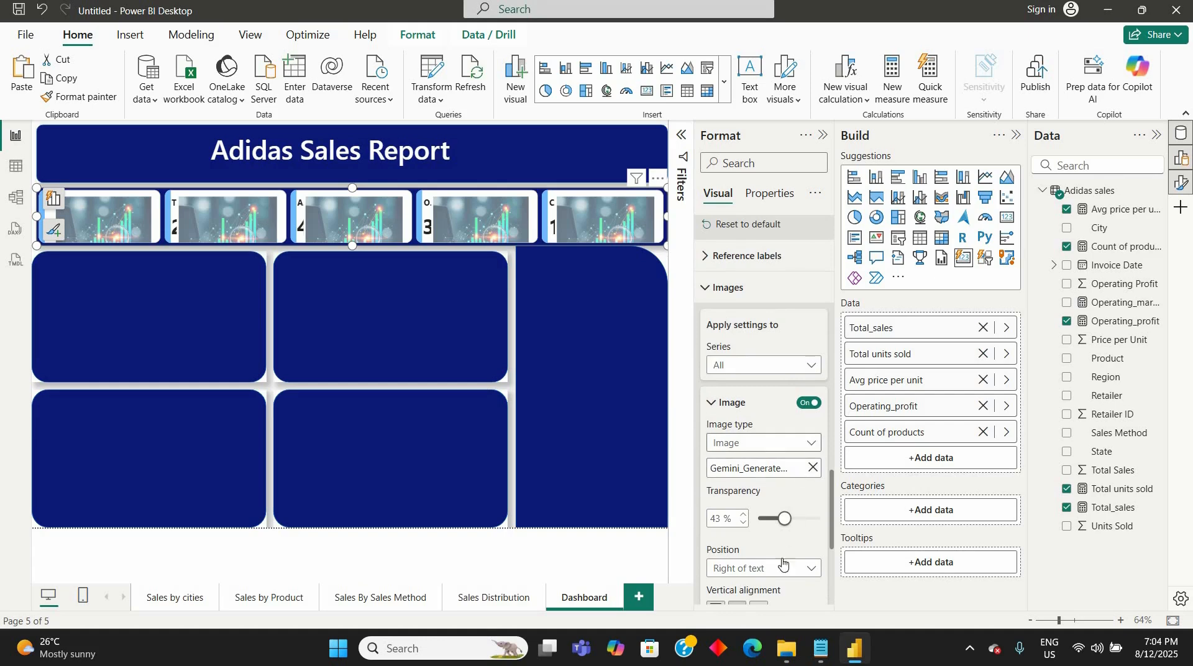
scroll(792, 516, "down", 3)
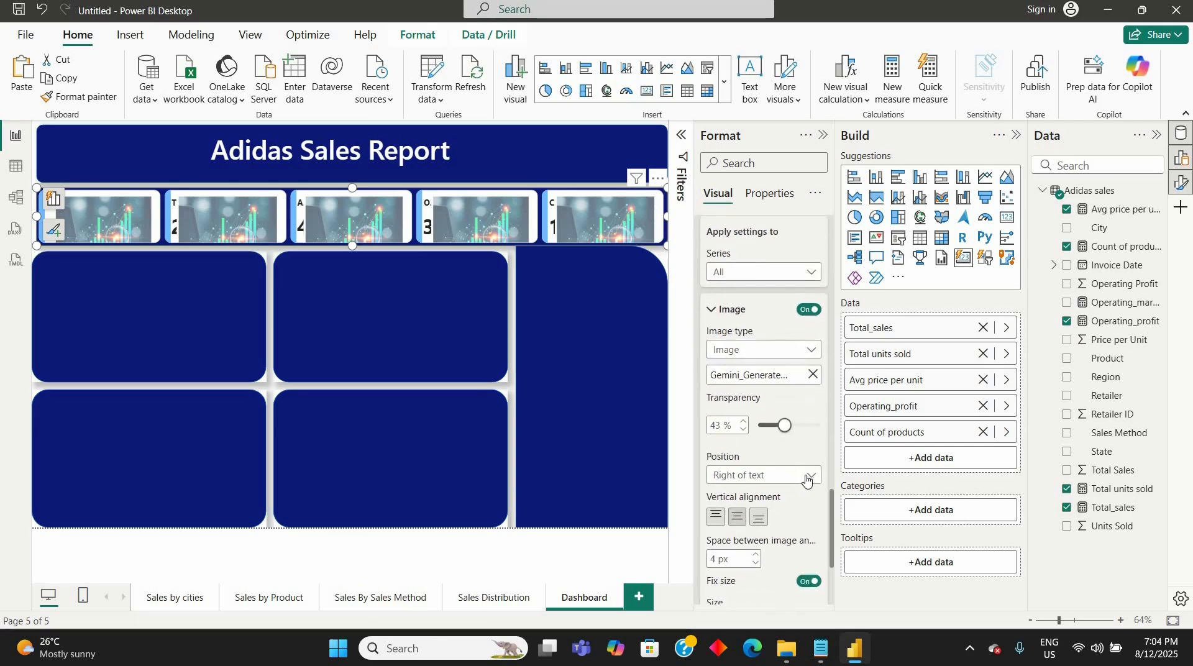
left_click(811, 477)
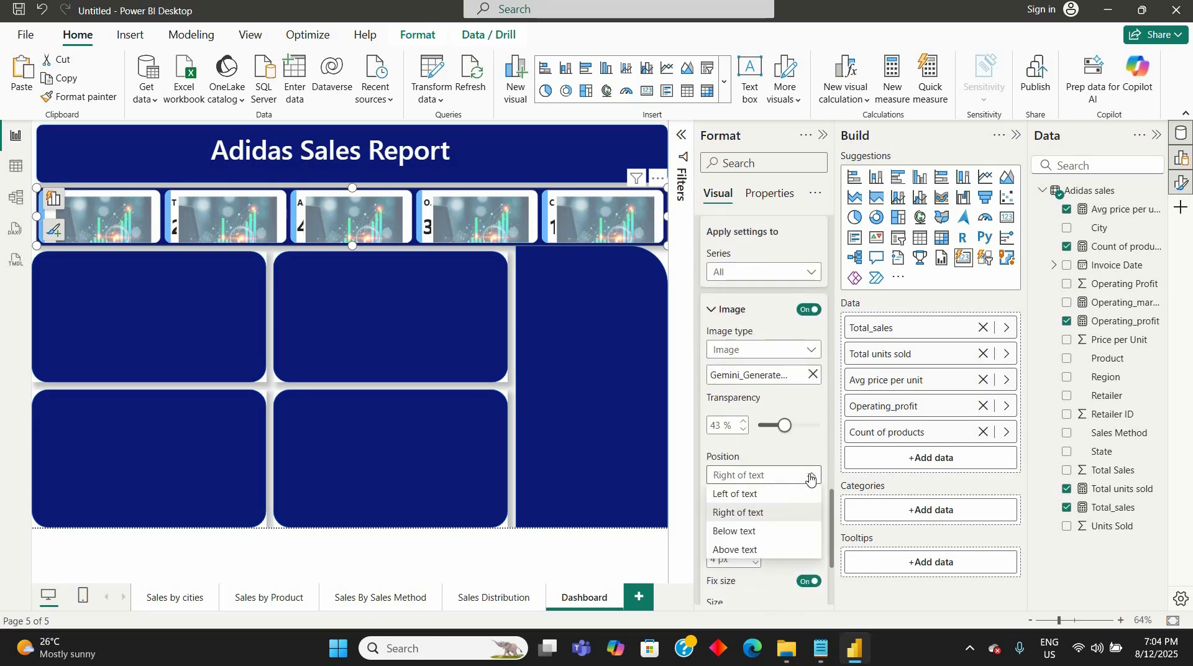
left_click(761, 535)
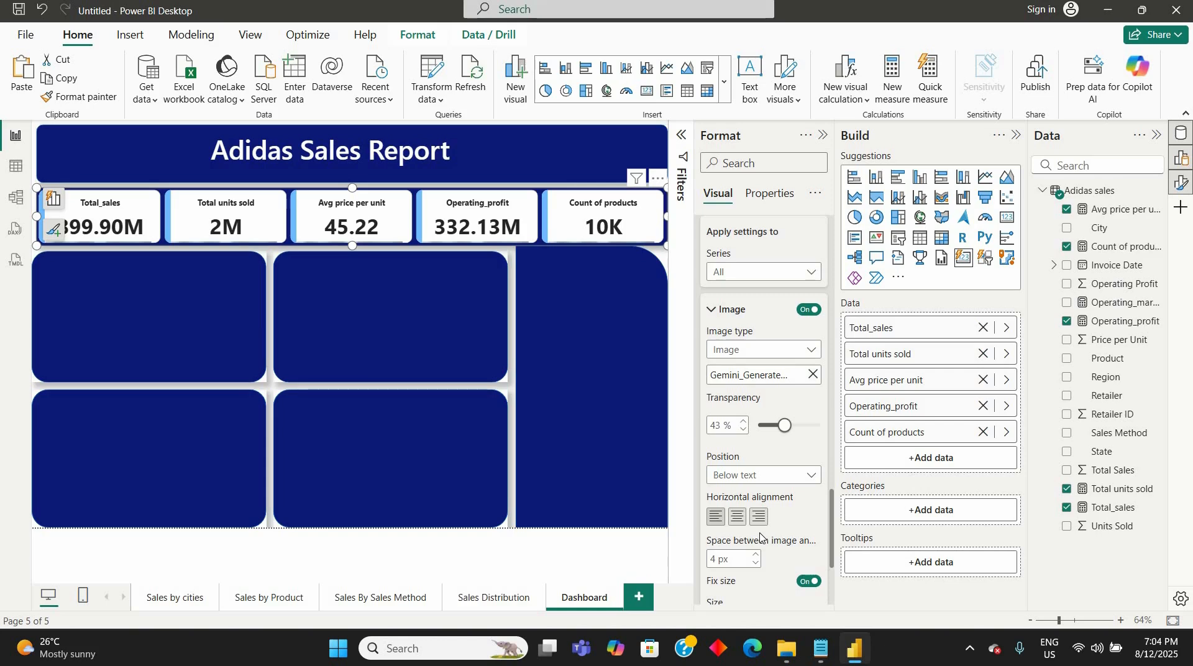
left_click(812, 478)
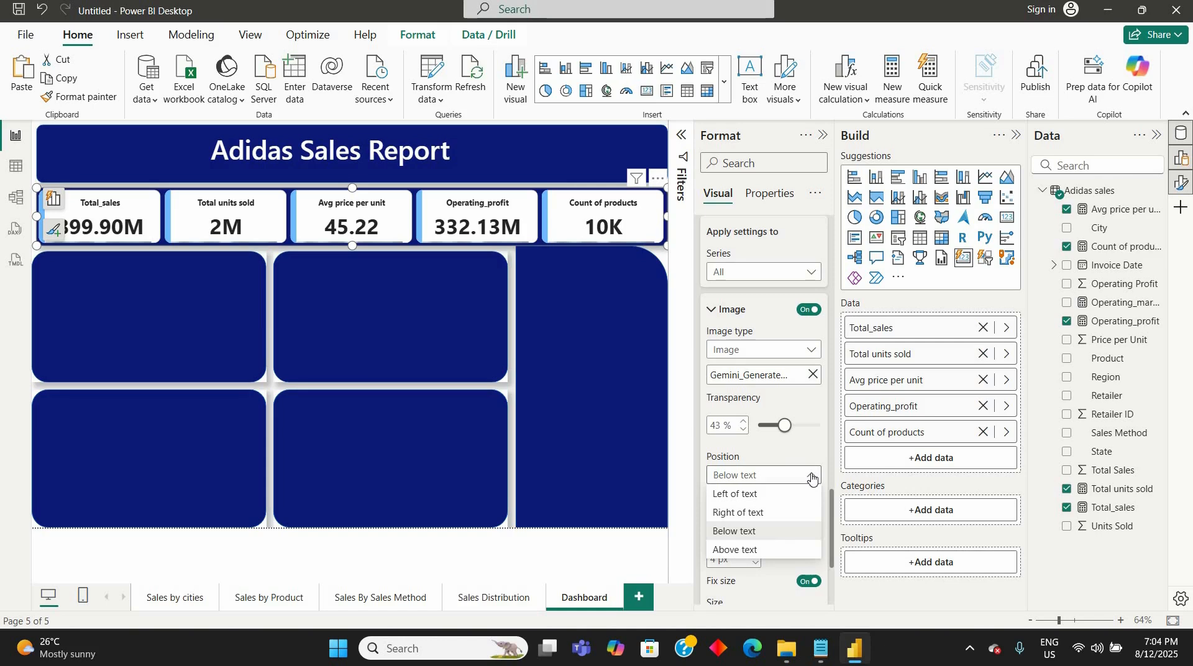
left_click(802, 529)
- Look through the remaining image settings and turn the image off for all cards
scroll(786, 544, "down", 5)
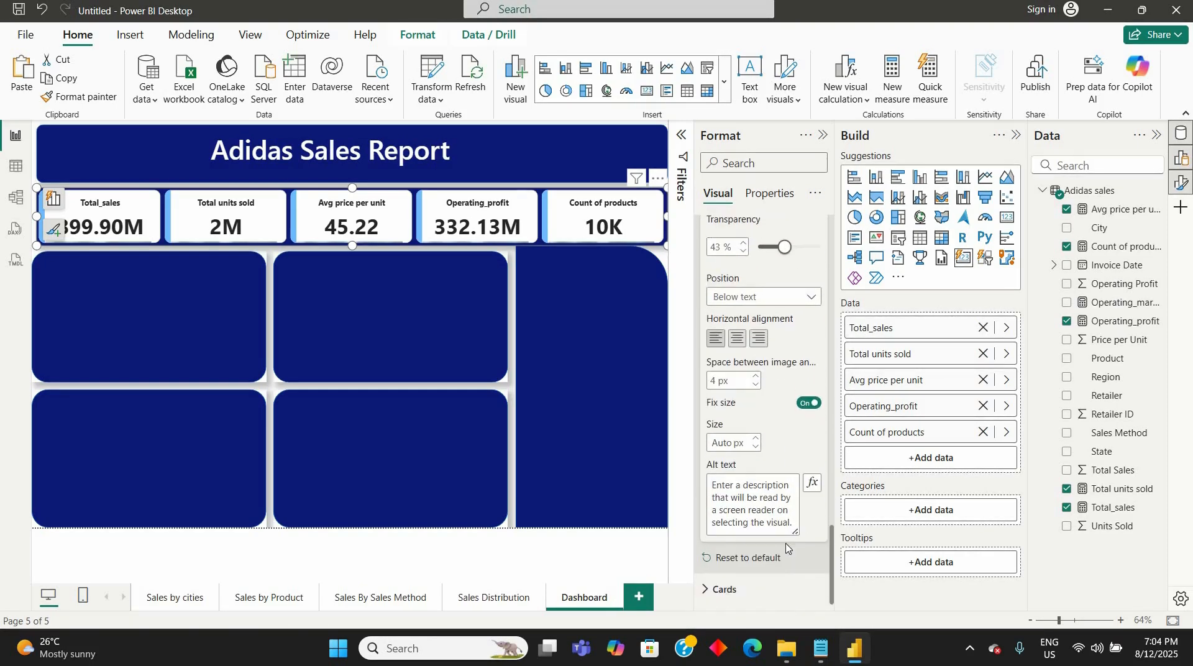
scroll(786, 547, "up", 5)
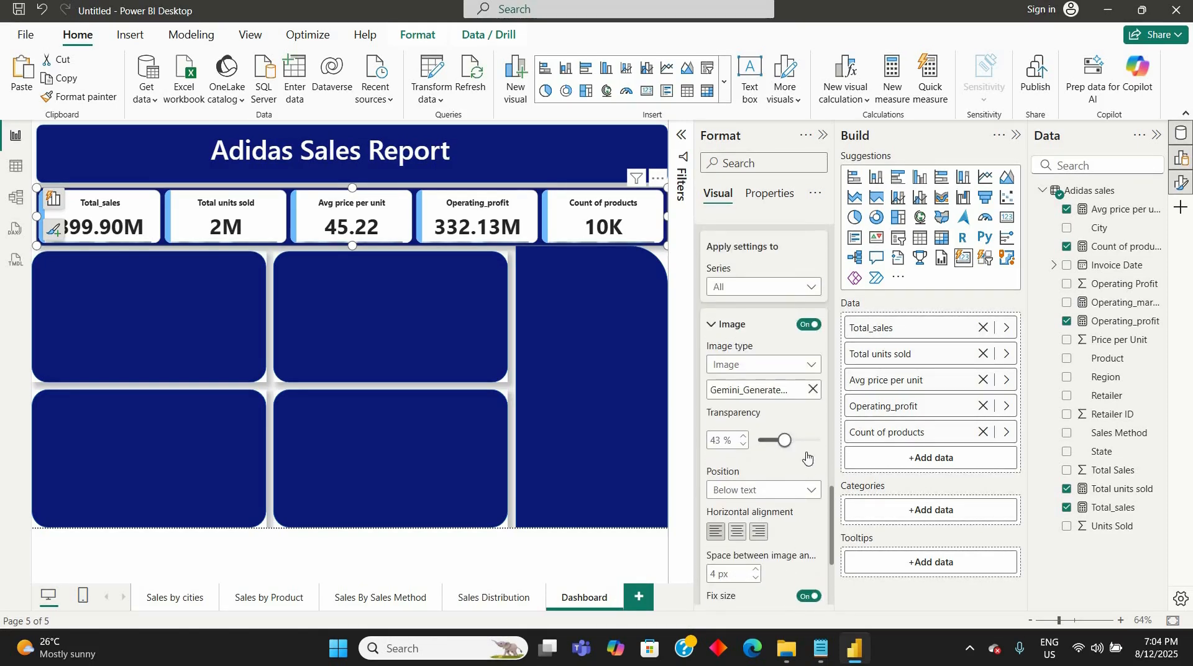
scroll(806, 458, "up", 2)
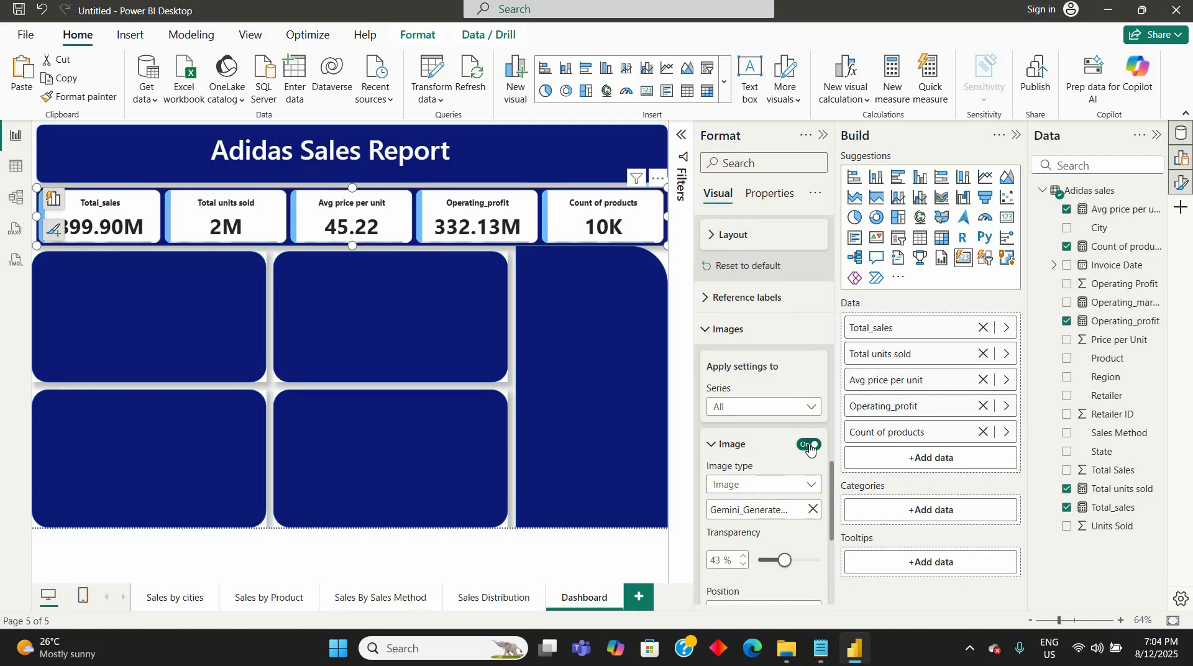
left_click(809, 445)
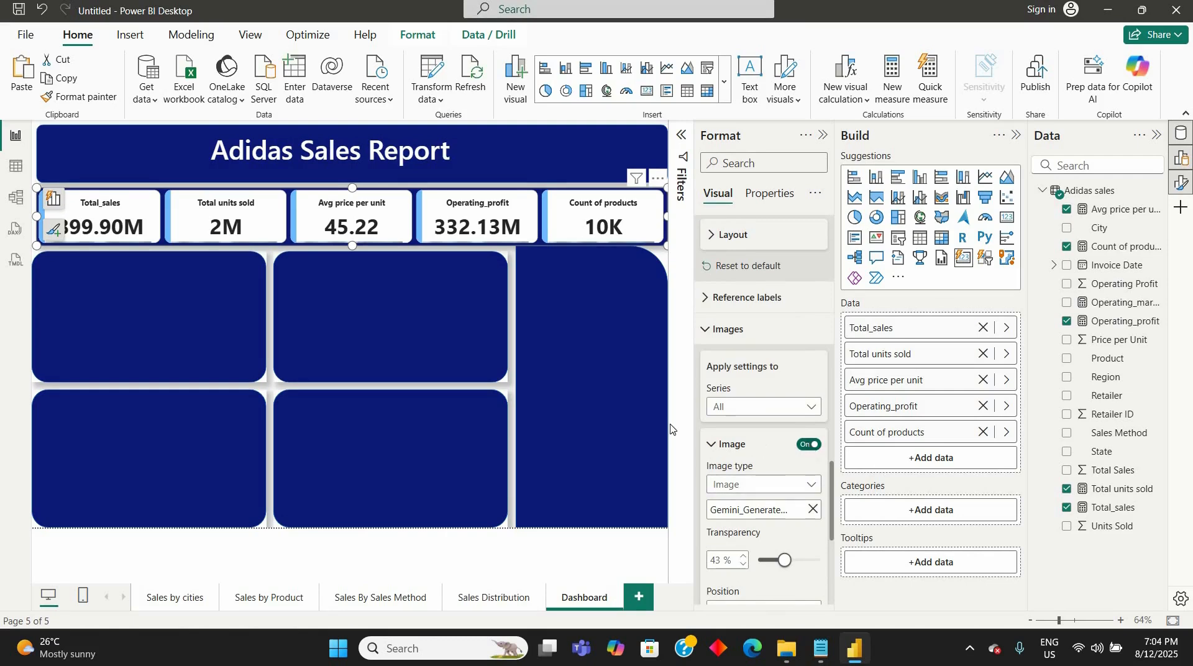
- Insert an empty stacked bar chart on the Dashboard page with no other object selected
left_click(570, 319)
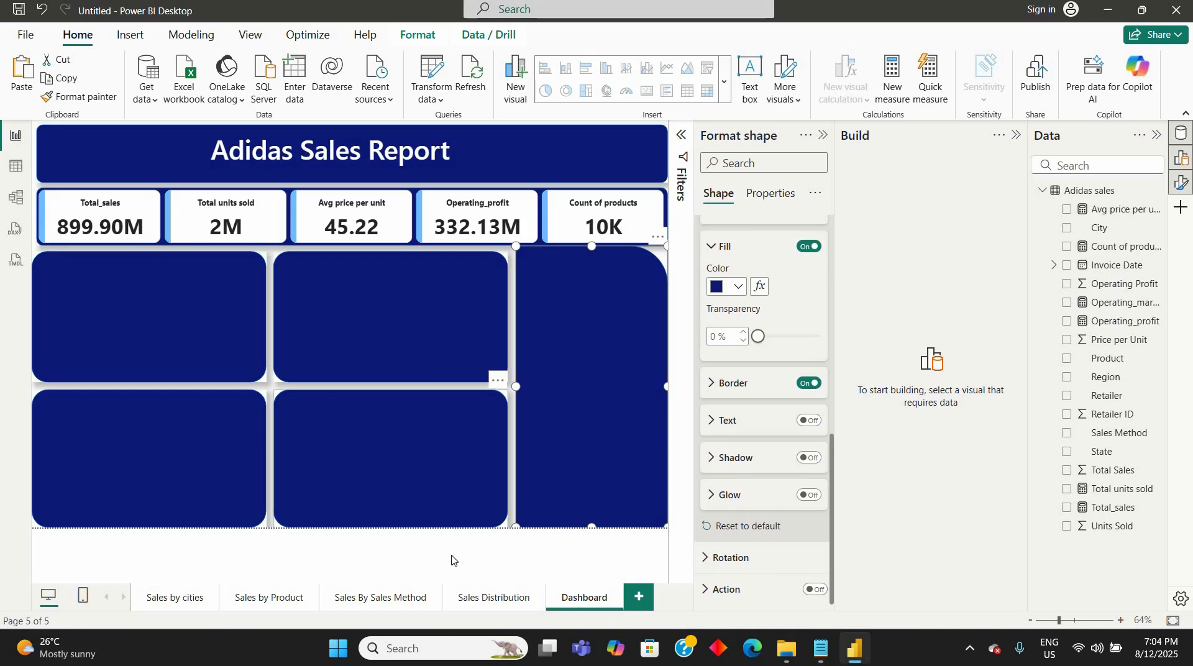
left_click(136, 299)
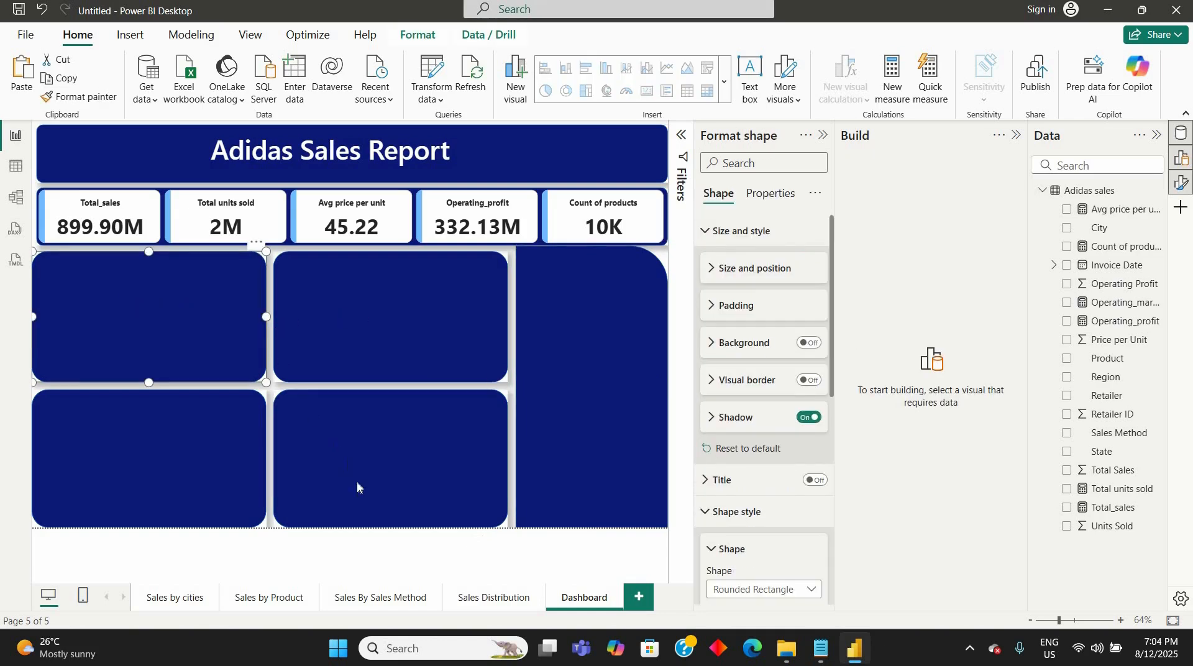
left_click(362, 556)
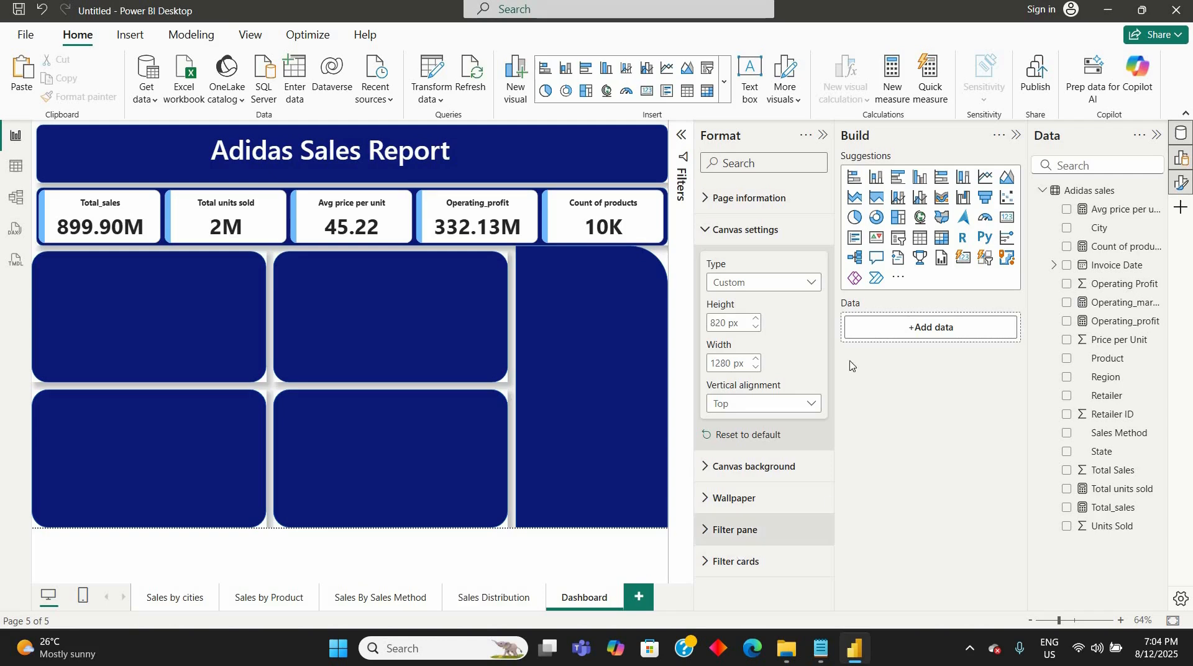
left_click(855, 180)
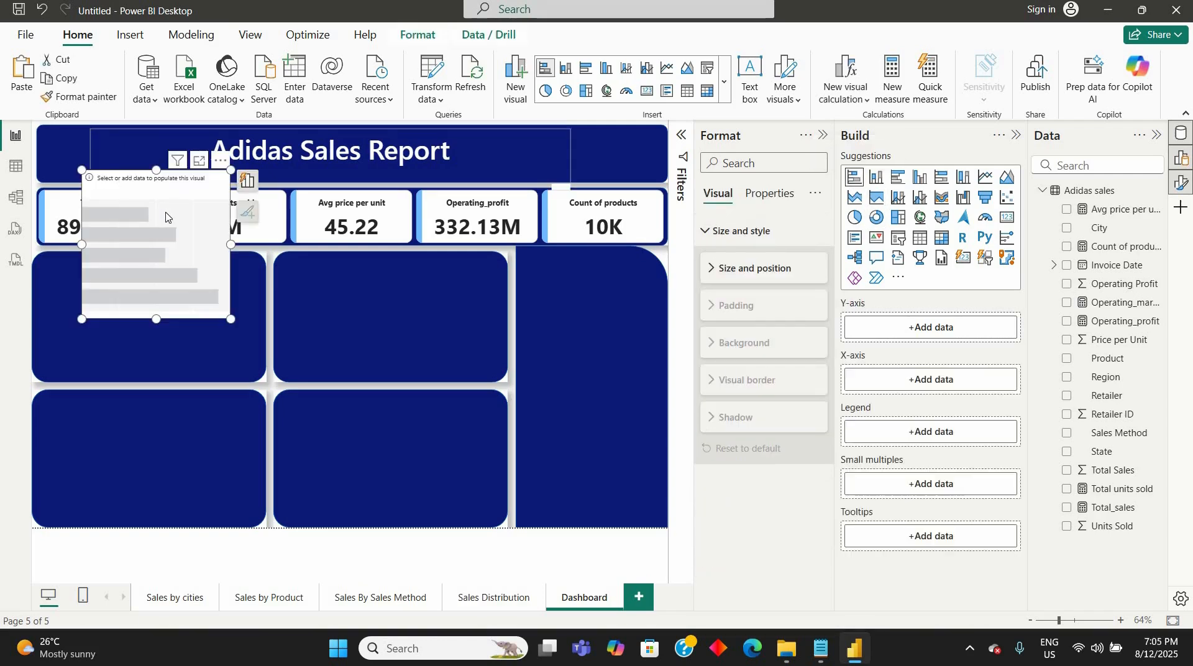
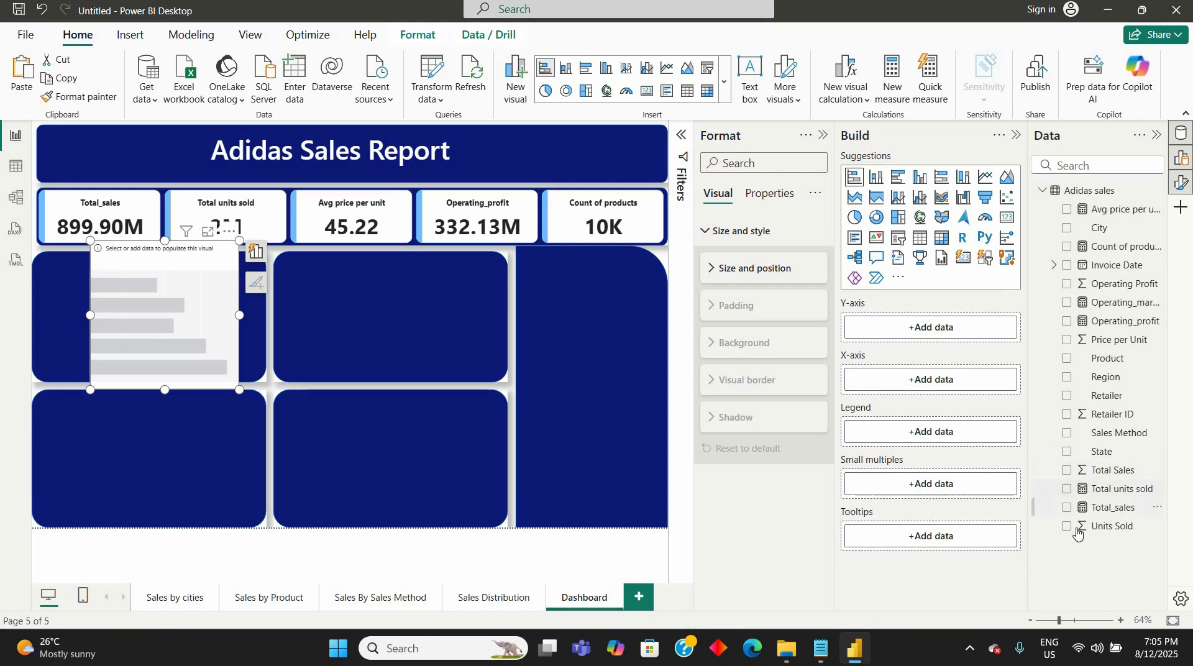
- Check the chart instructions in the Notepad notes, and plot Total_sales by Region in the empty stacked bar chart
left_click(828, 652)
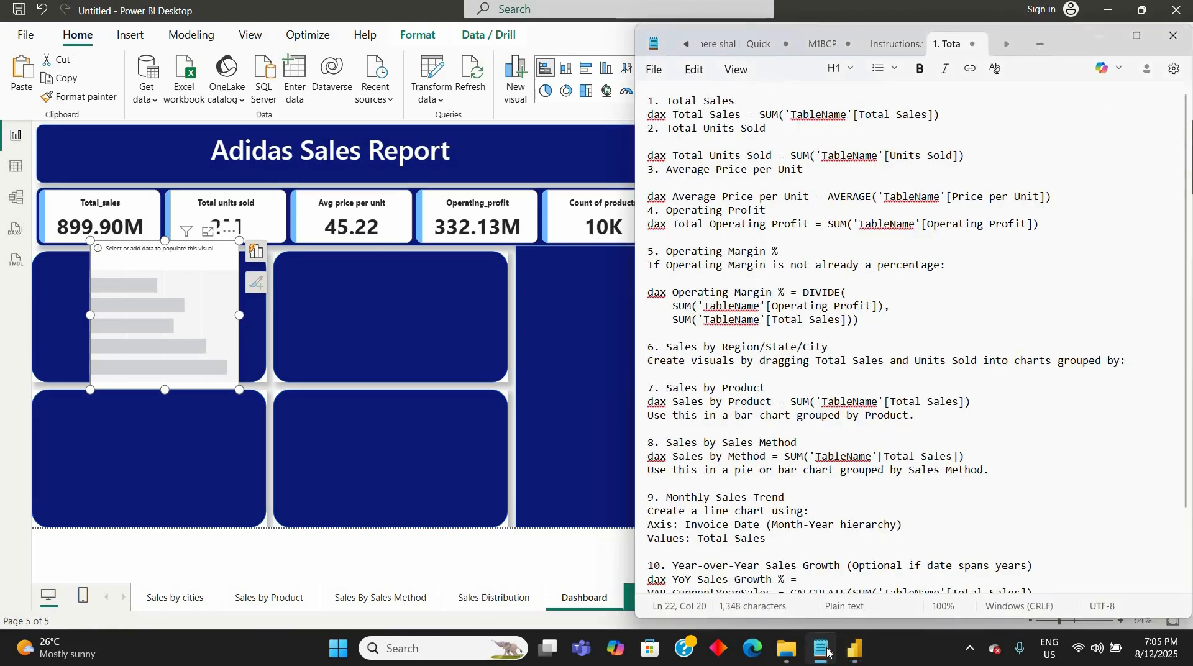
key("alt+Tab")
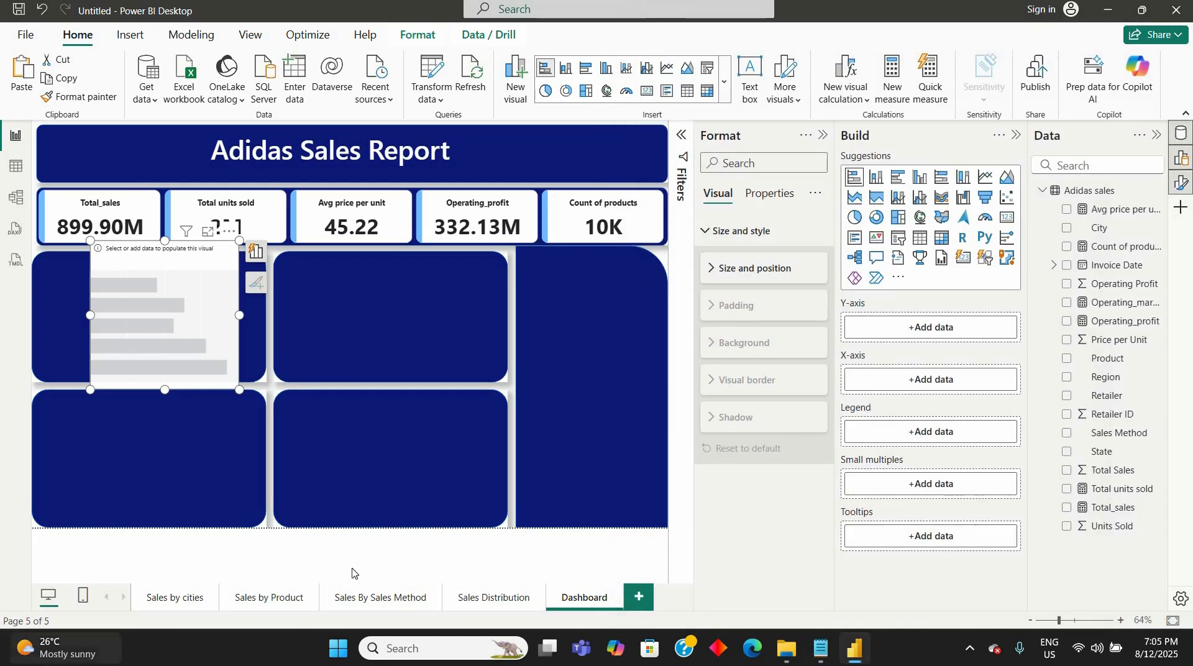
left_click(1067, 378)
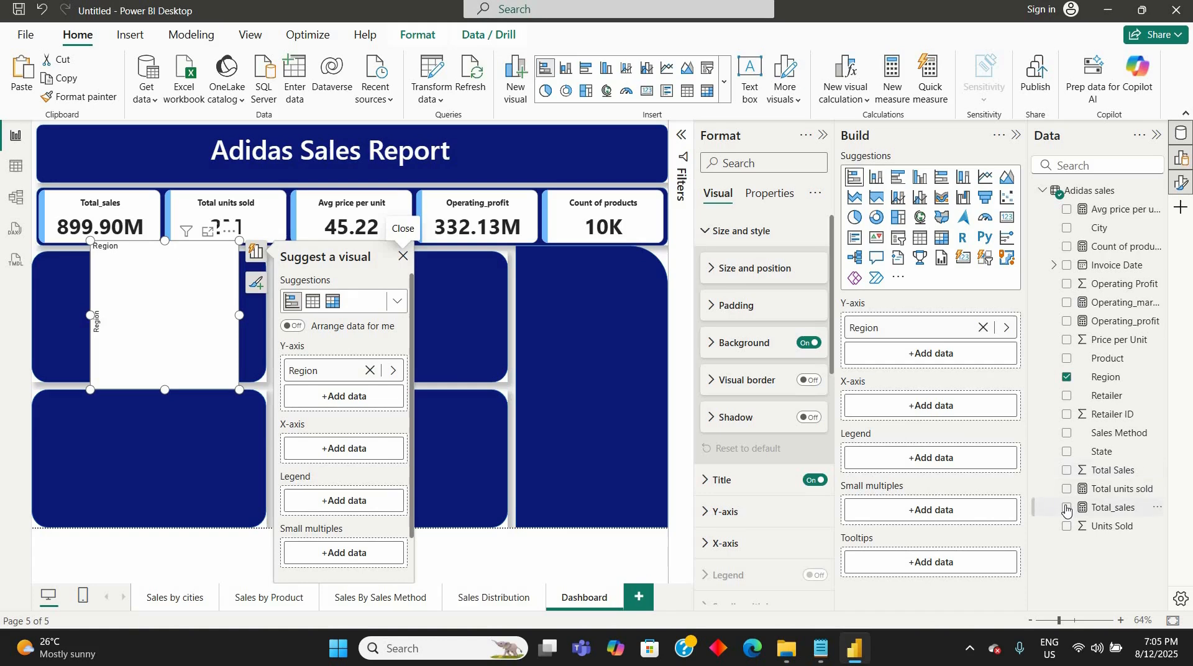
left_click(1066, 508)
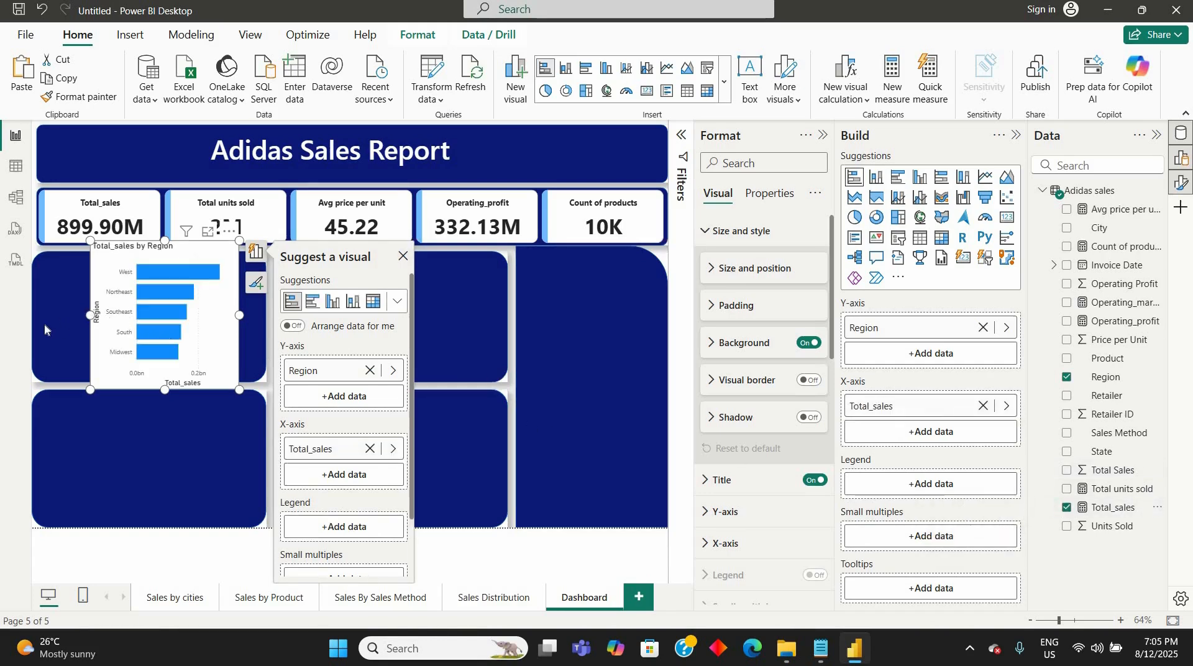
- Resize the Region bar chart to cover the upper-left navy panel and turn its background off
left_click_drag(44, 328, 40, 325)
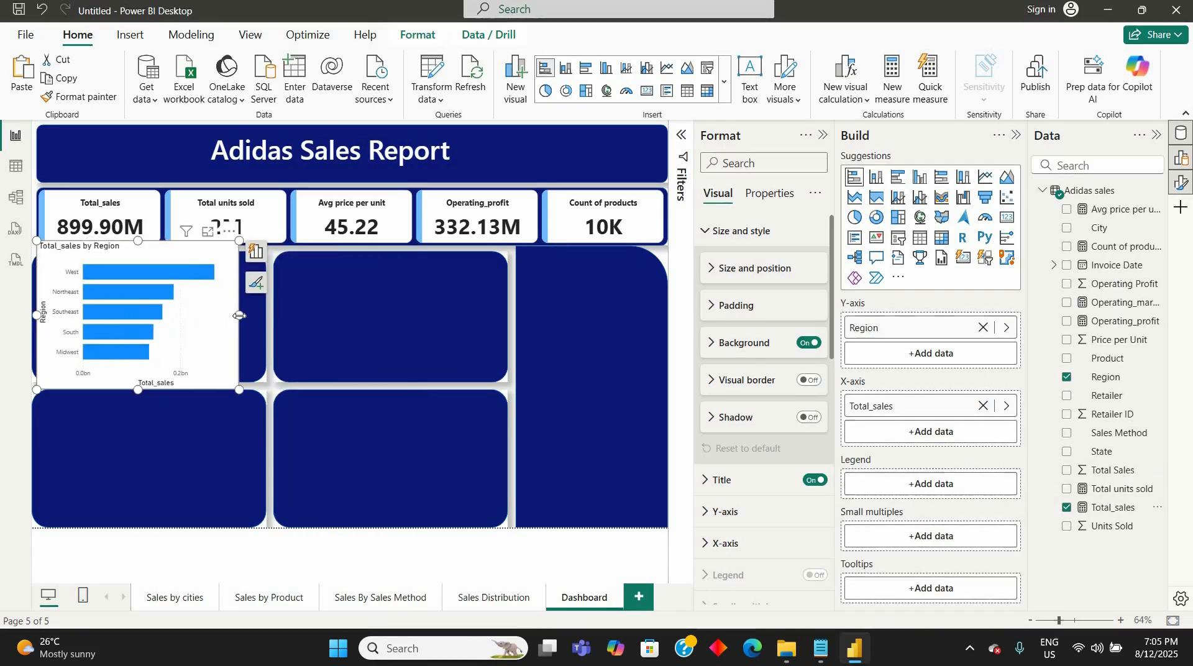
left_click_drag(239, 315, 258, 322)
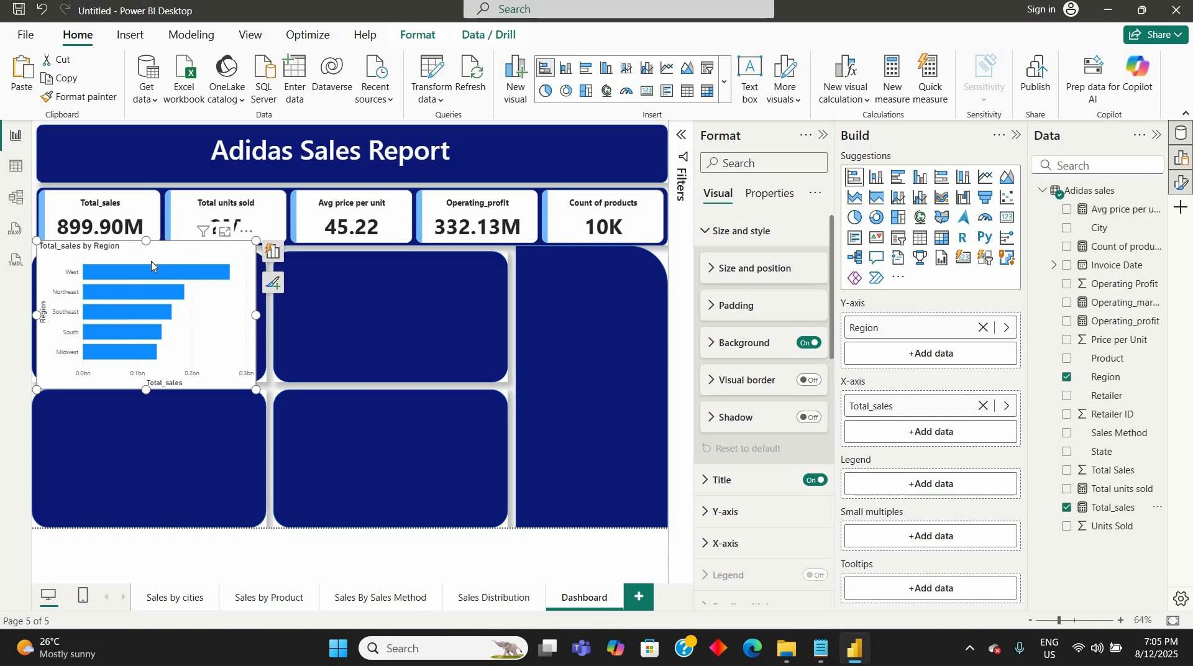
left_click_drag(146, 241, 145, 261)
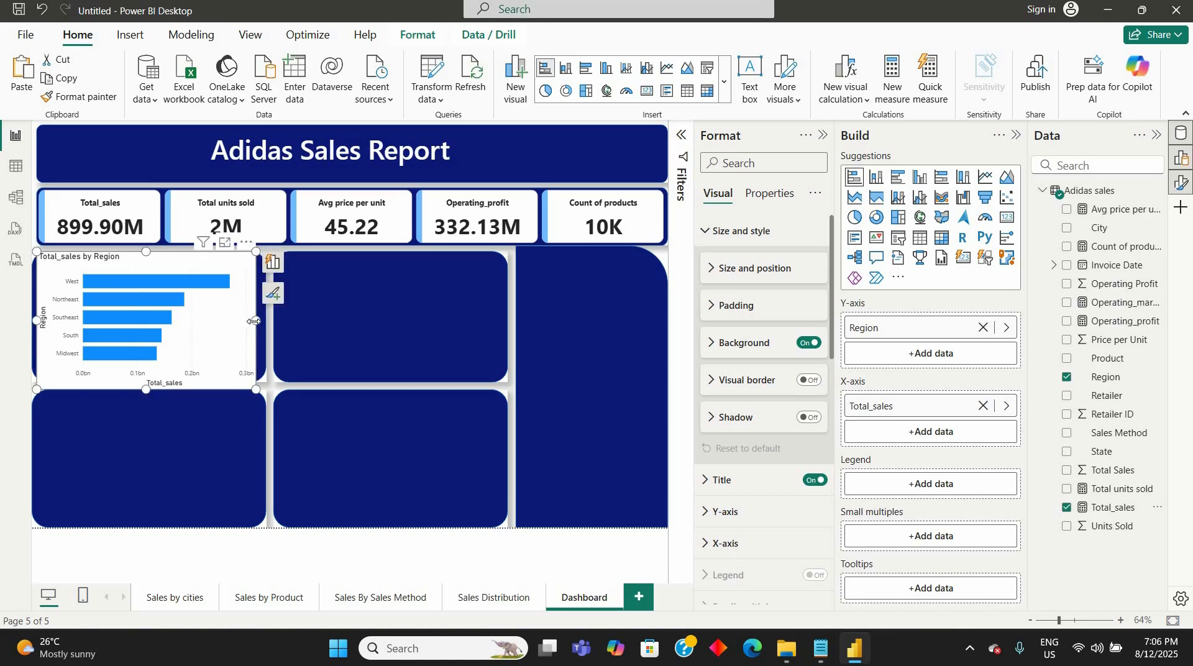
left_click_drag(255, 321, 267, 321)
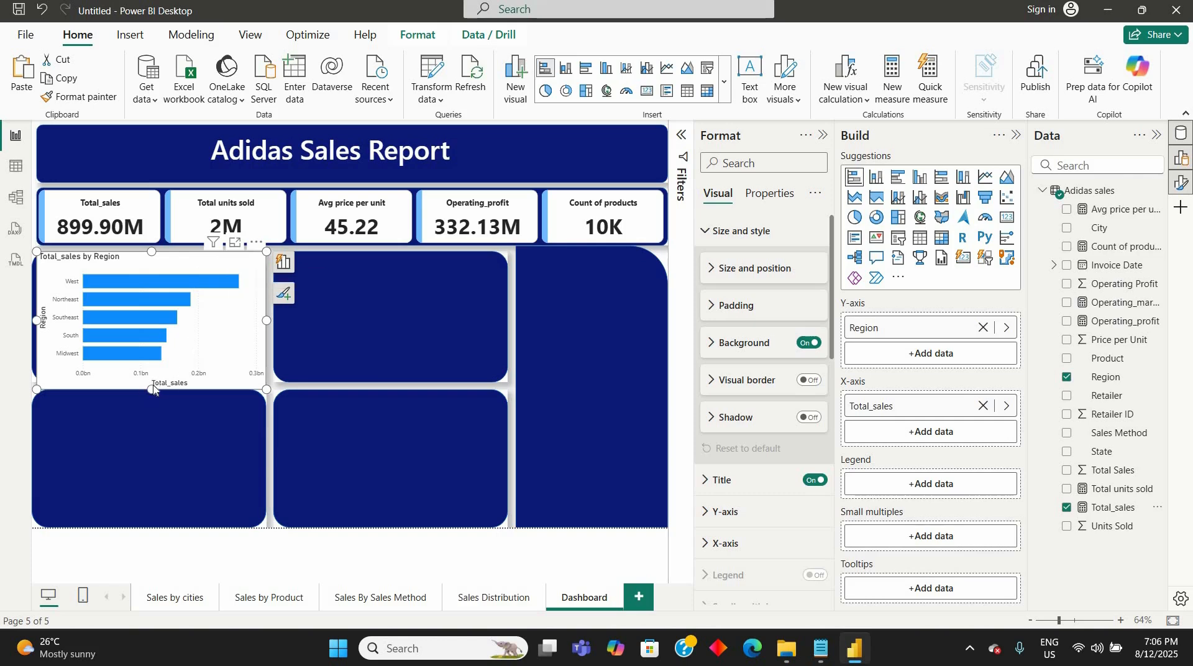
left_click_drag(153, 389, 153, 385)
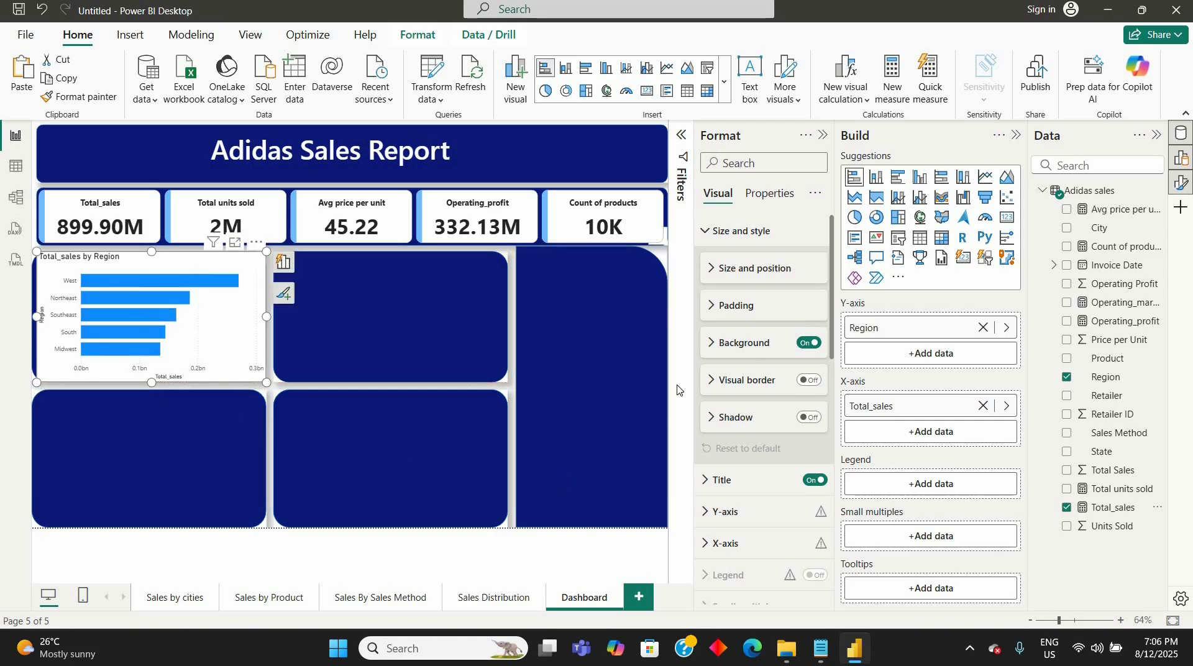
left_click(813, 344)
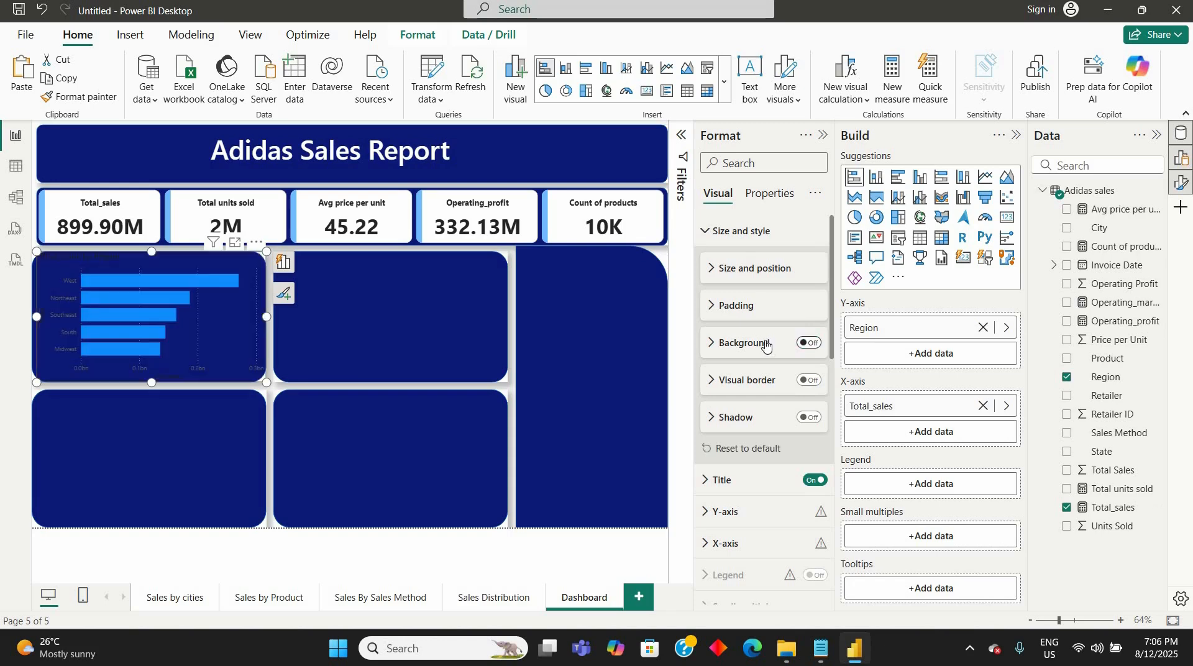
- Change the Region chart's title text to "Sales by Region"
left_click(708, 486)
scroll(710, 414, "down", 3)
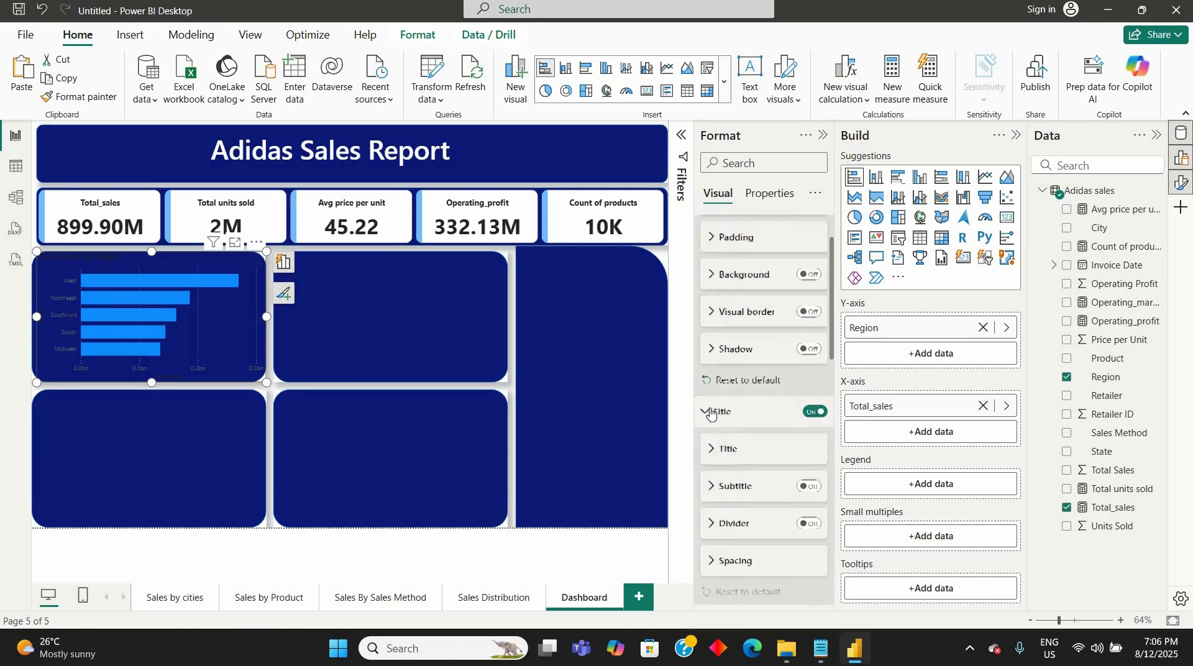
left_click(711, 406)
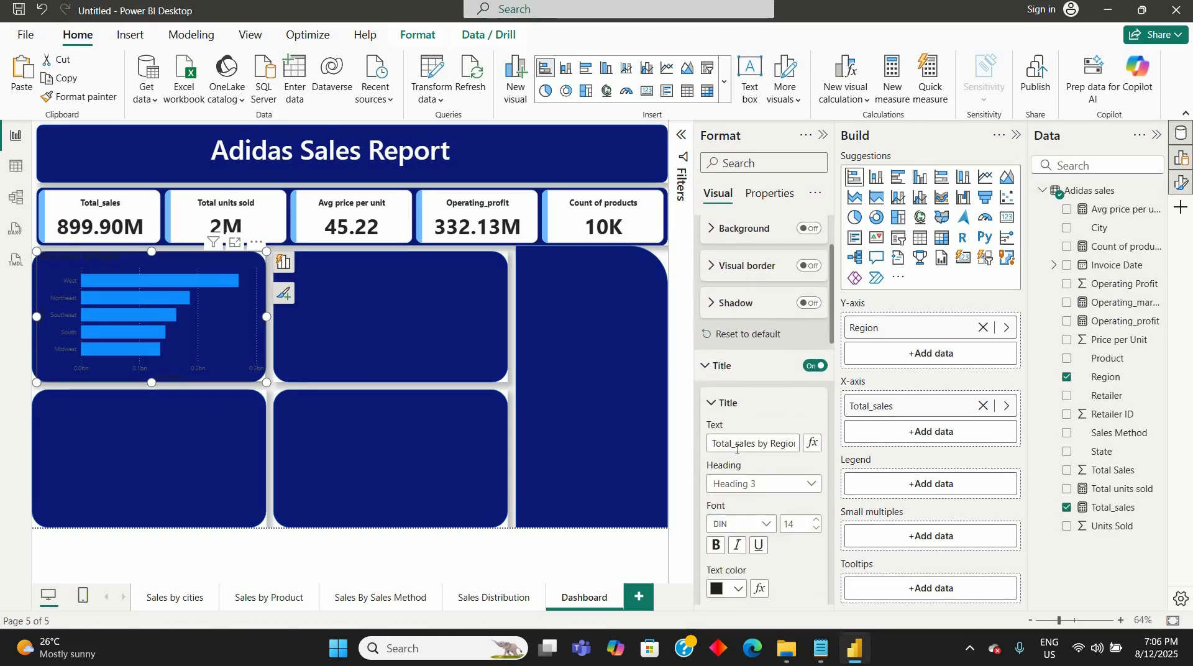
left_click(736, 444)
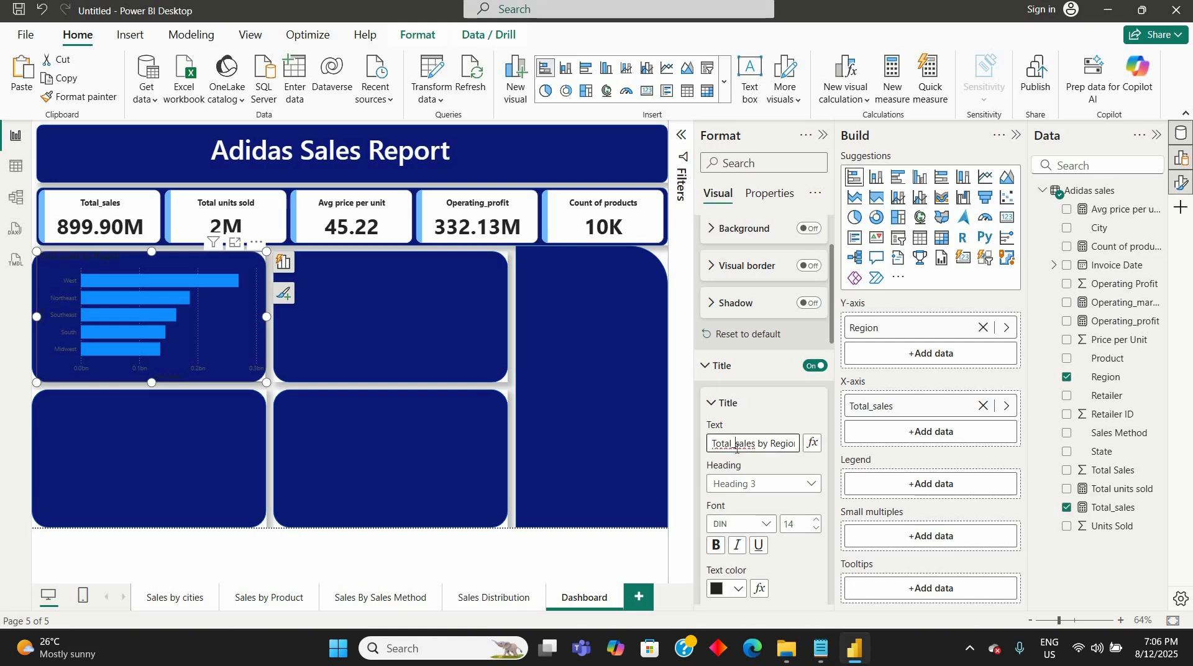
key("BackSpace")
key("BackSpace")
key("BackSpace")
key("BackSpace")
key("BackSpace")
key("BackSpace")
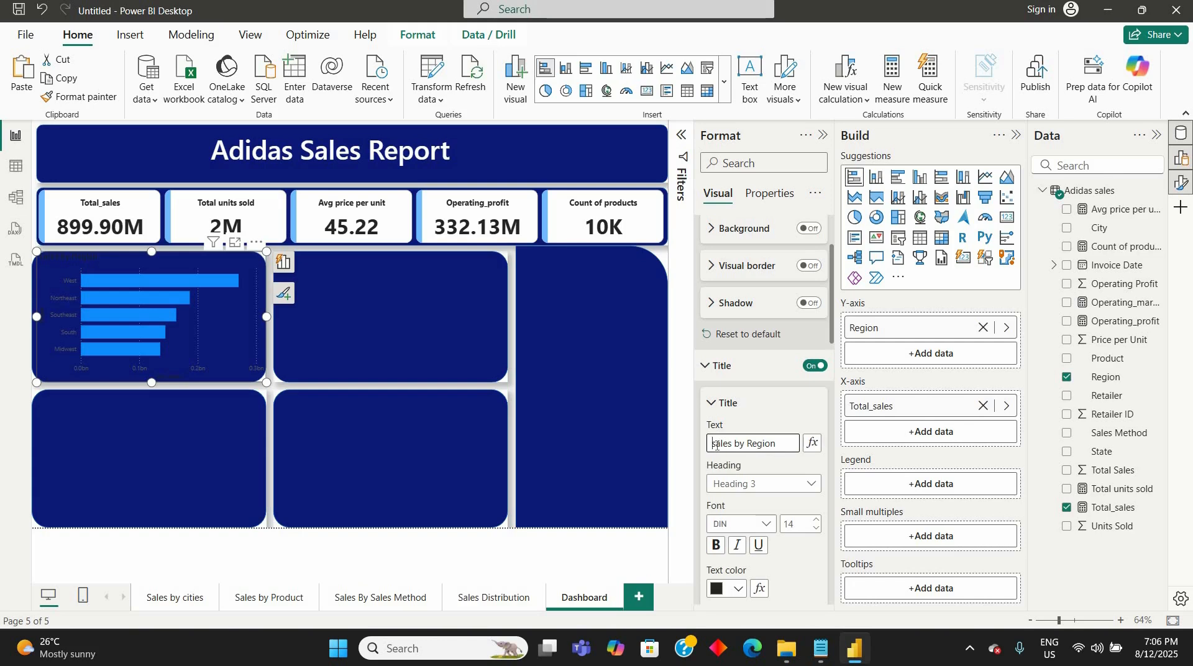
key("Delete")
type("S")
- Format the Sales by Region title as Heading 5 in white, size 16 and centred horizontally
scroll(769, 465, "down", 5)
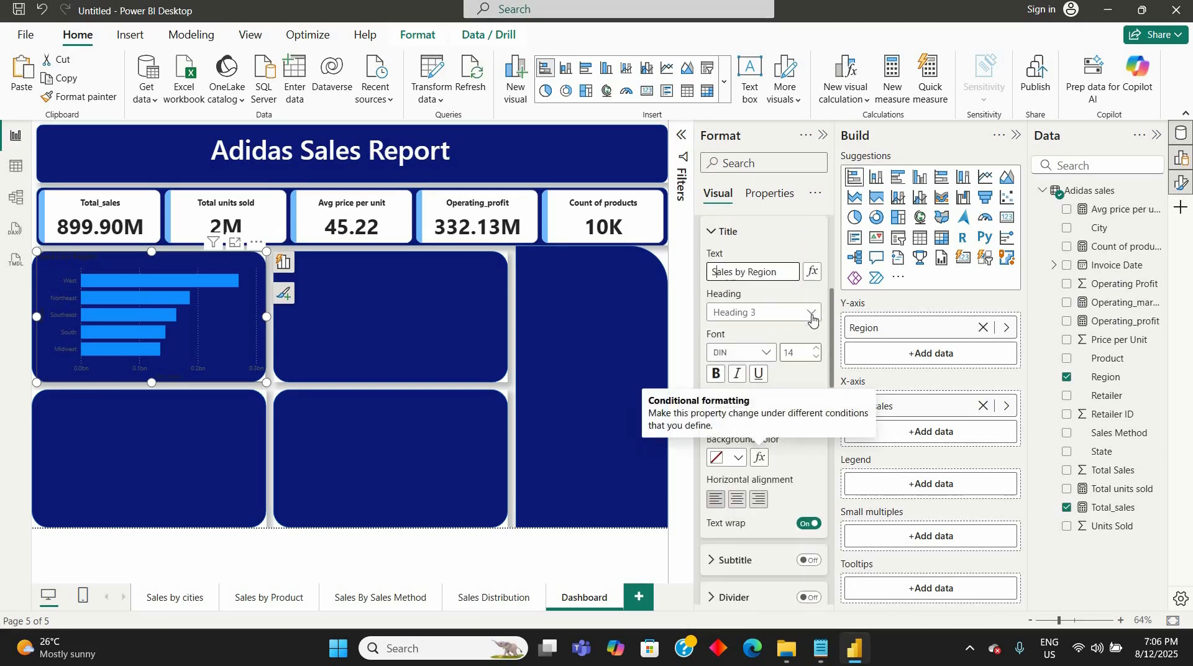
left_click(768, 312)
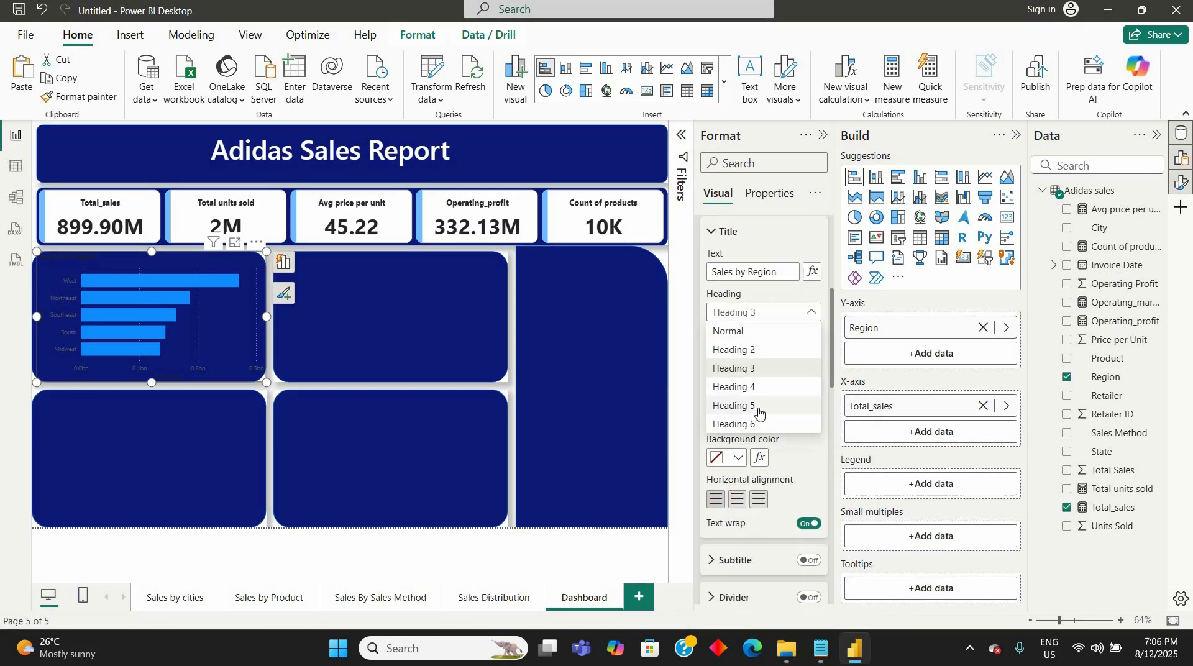
left_click(759, 410)
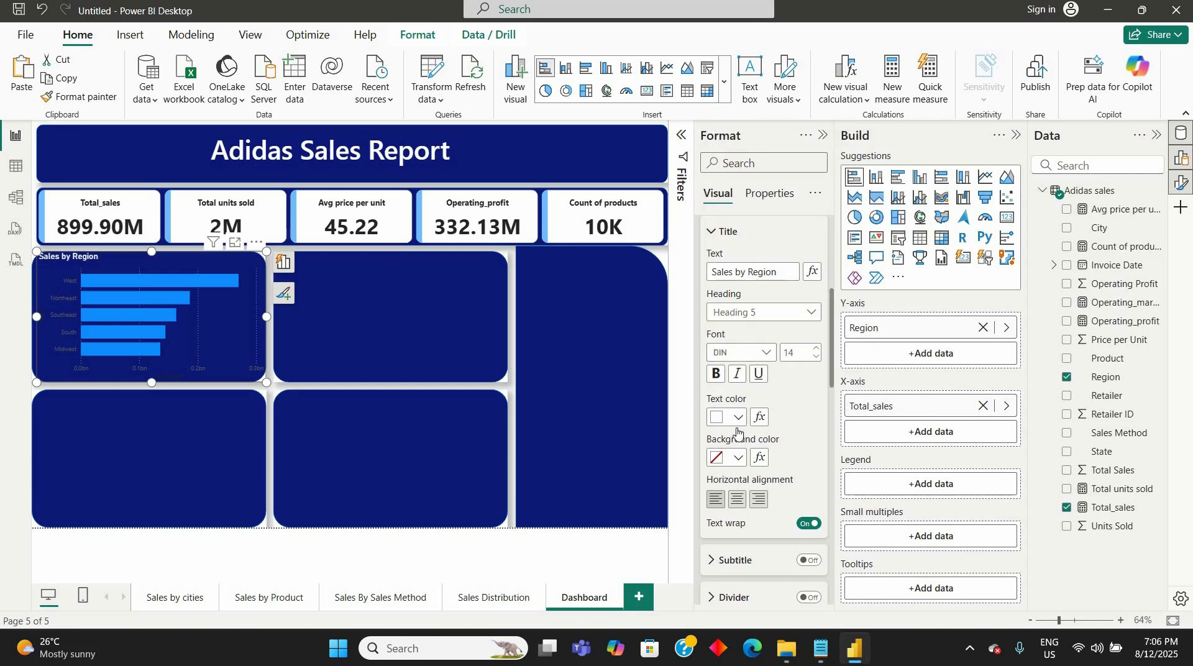
left_click(738, 502)
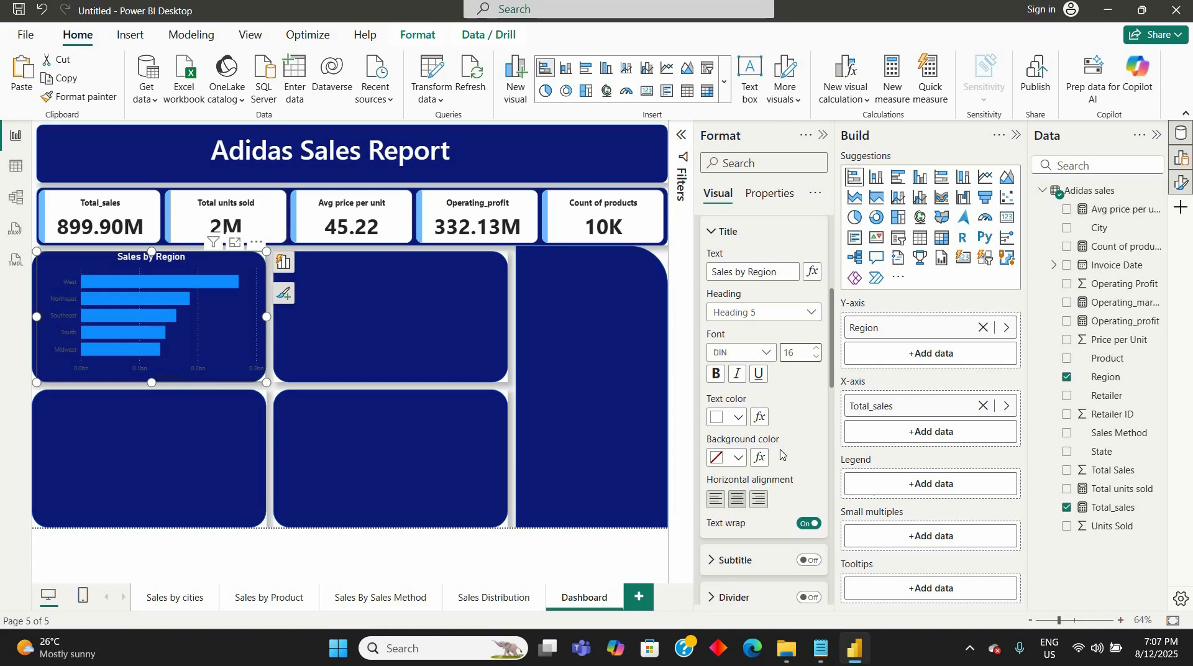
scroll(781, 454, "up", 3)
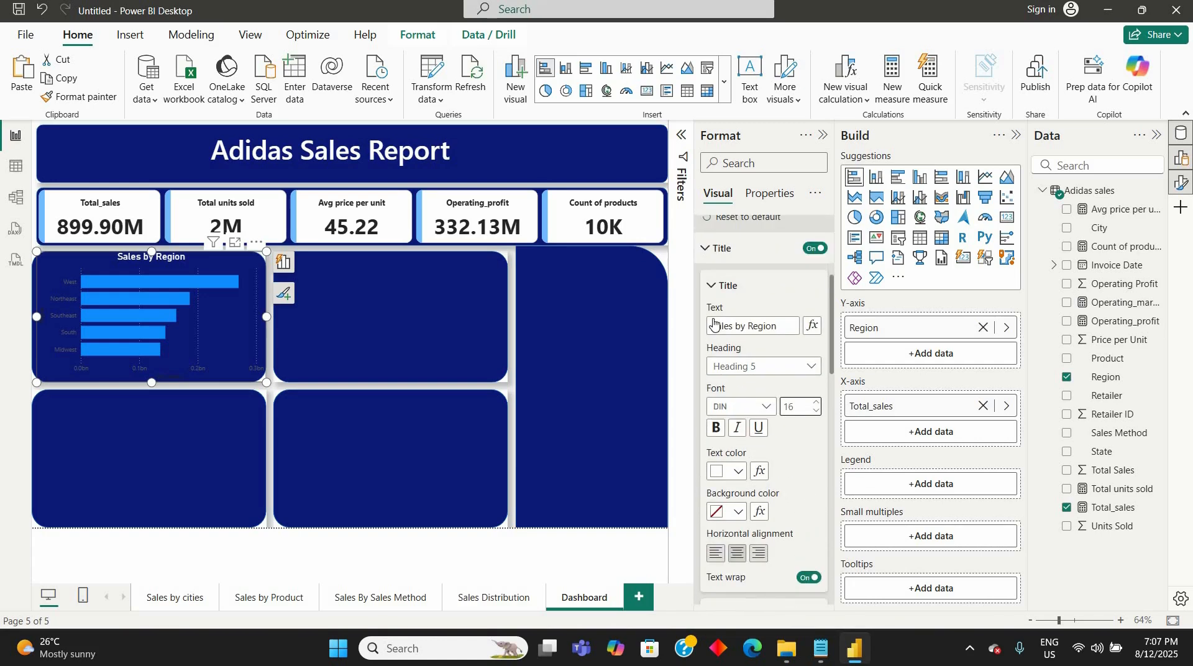
left_click(715, 323)
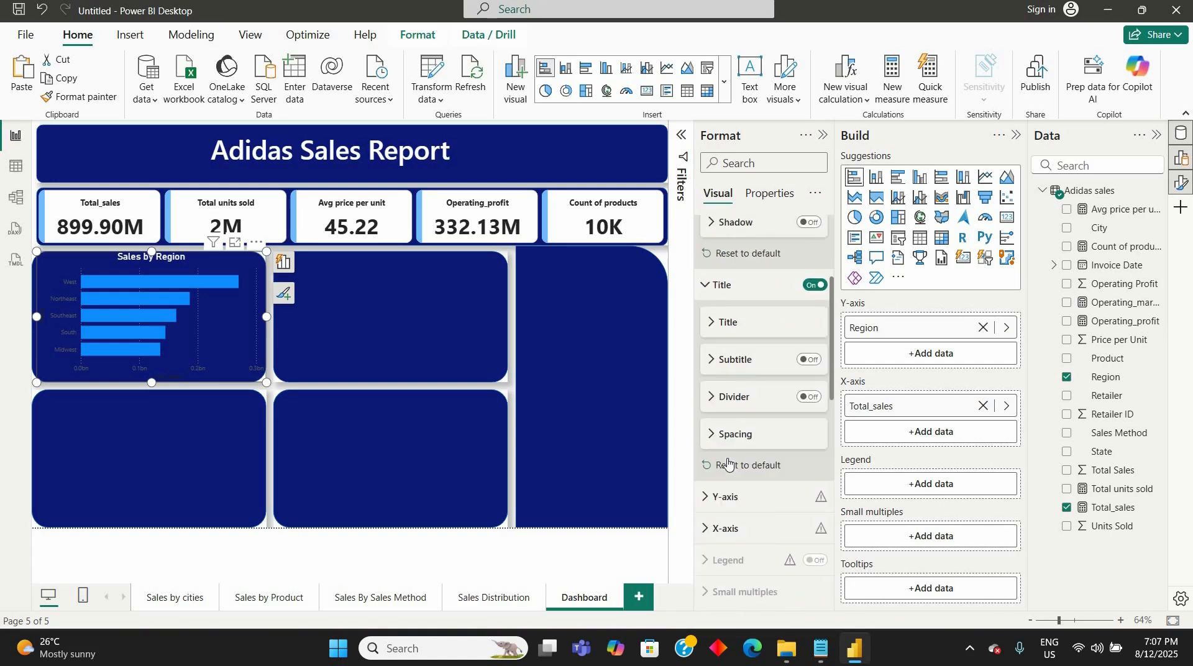
- Turn off the vertical gridlines of the Sales by Region chart
scroll(733, 448, "up", 3)
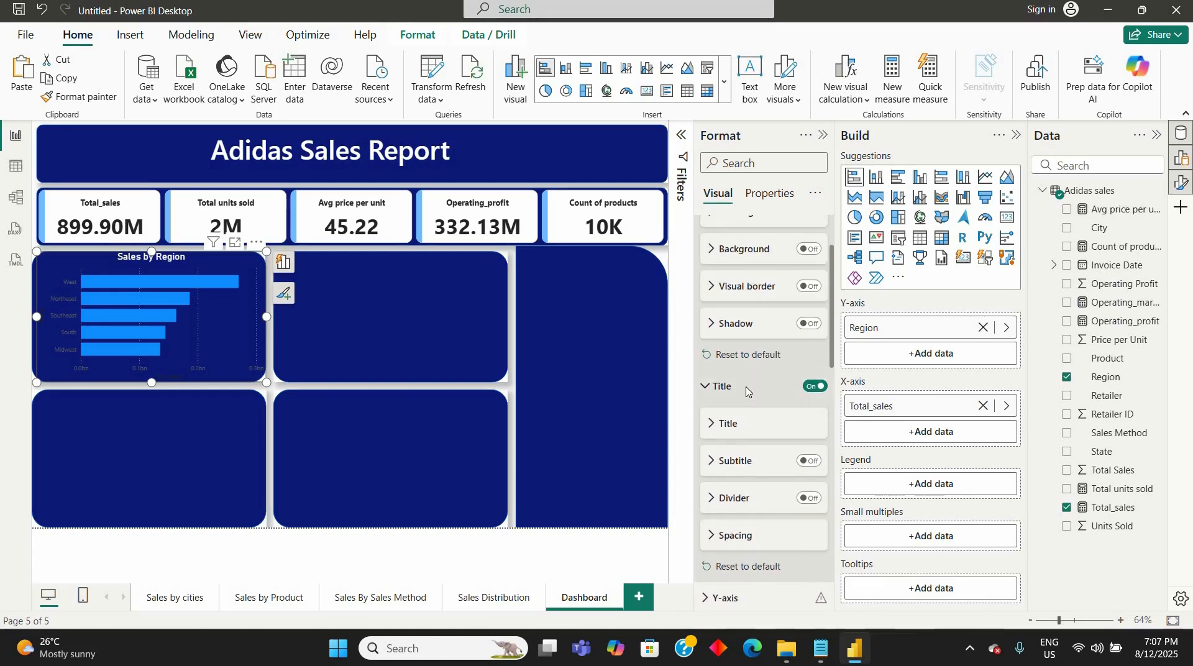
scroll(746, 390, "up", 3)
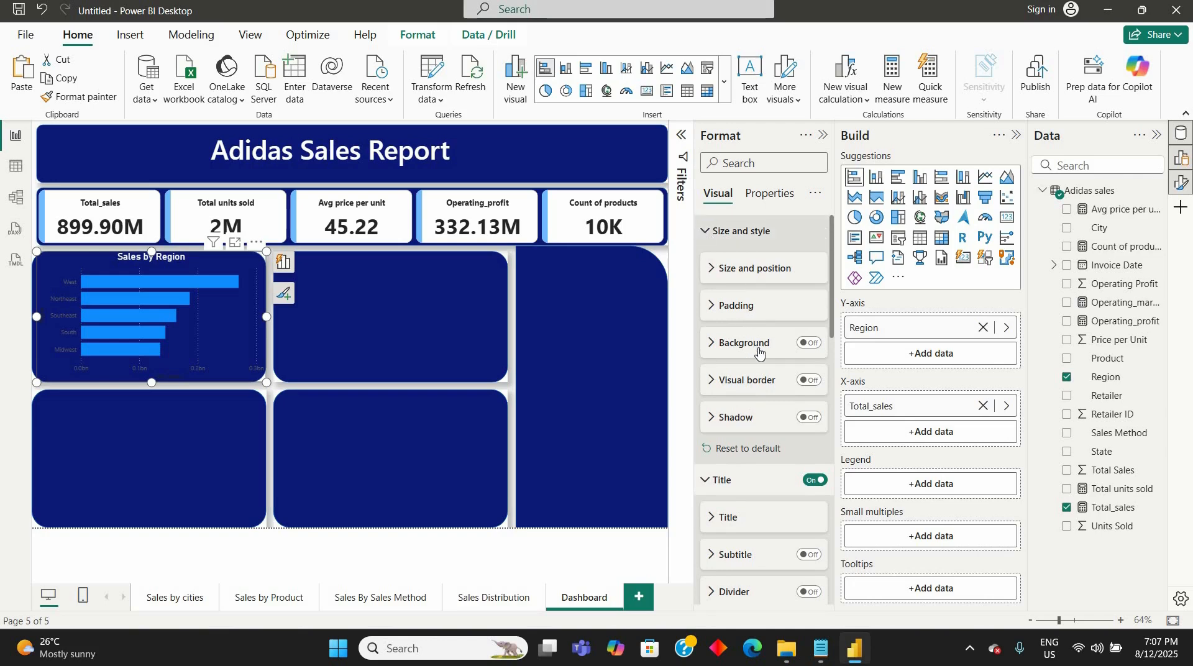
scroll(752, 373, "down", 2)
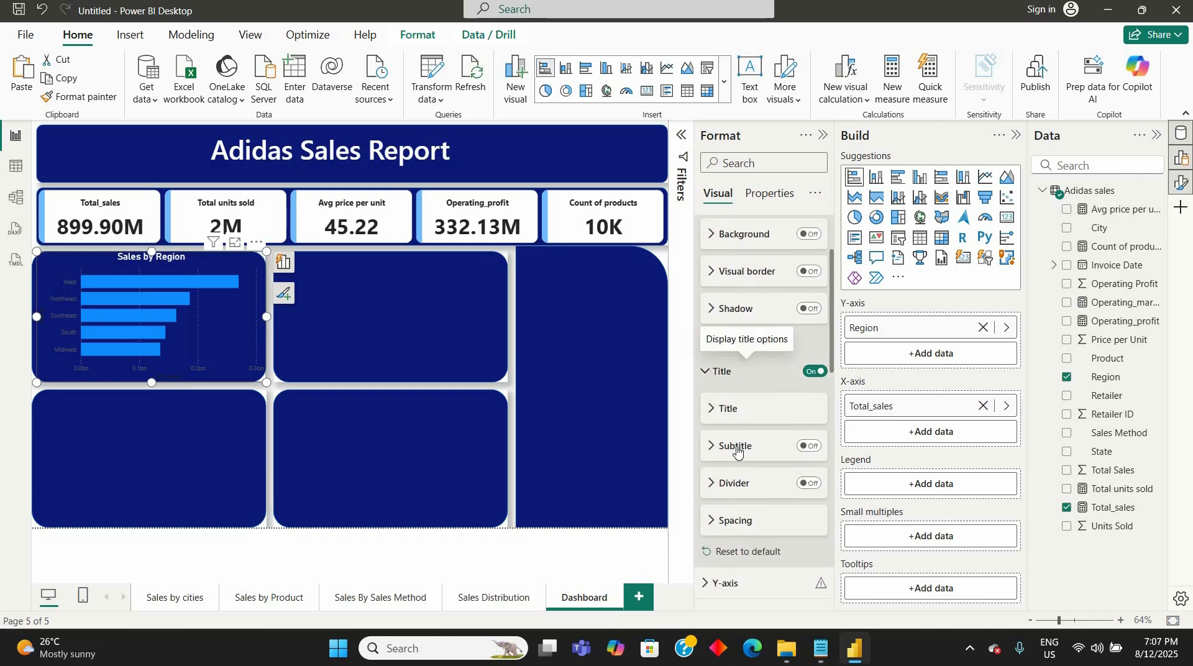
scroll(724, 445, "down", 2)
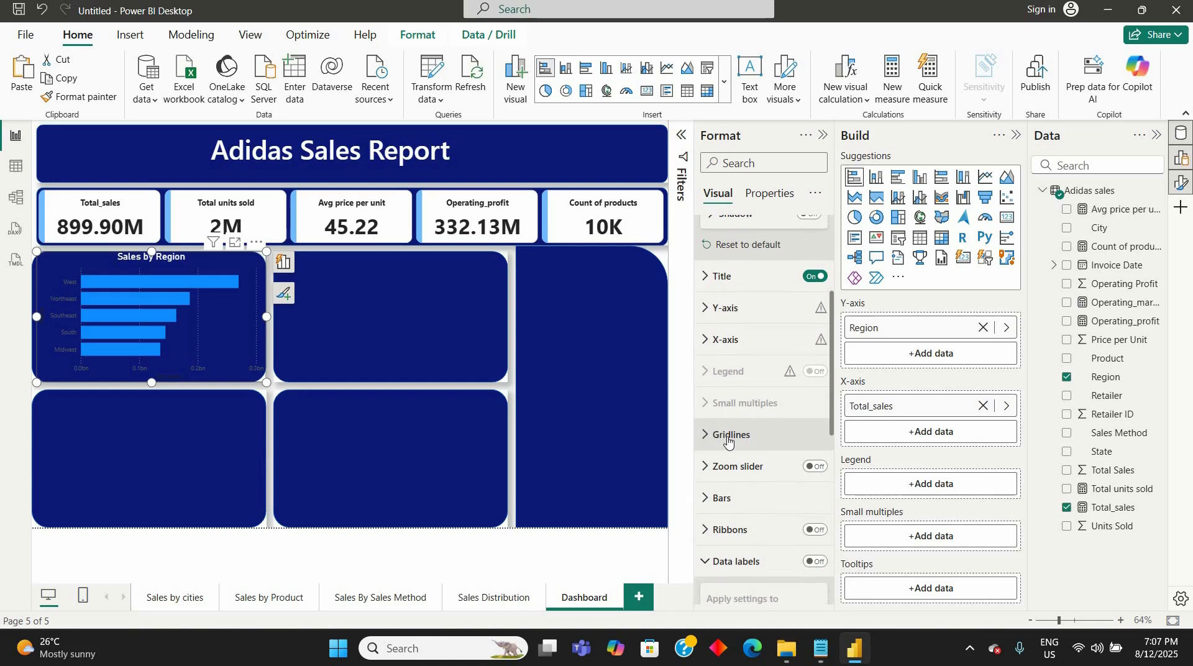
left_click(727, 440)
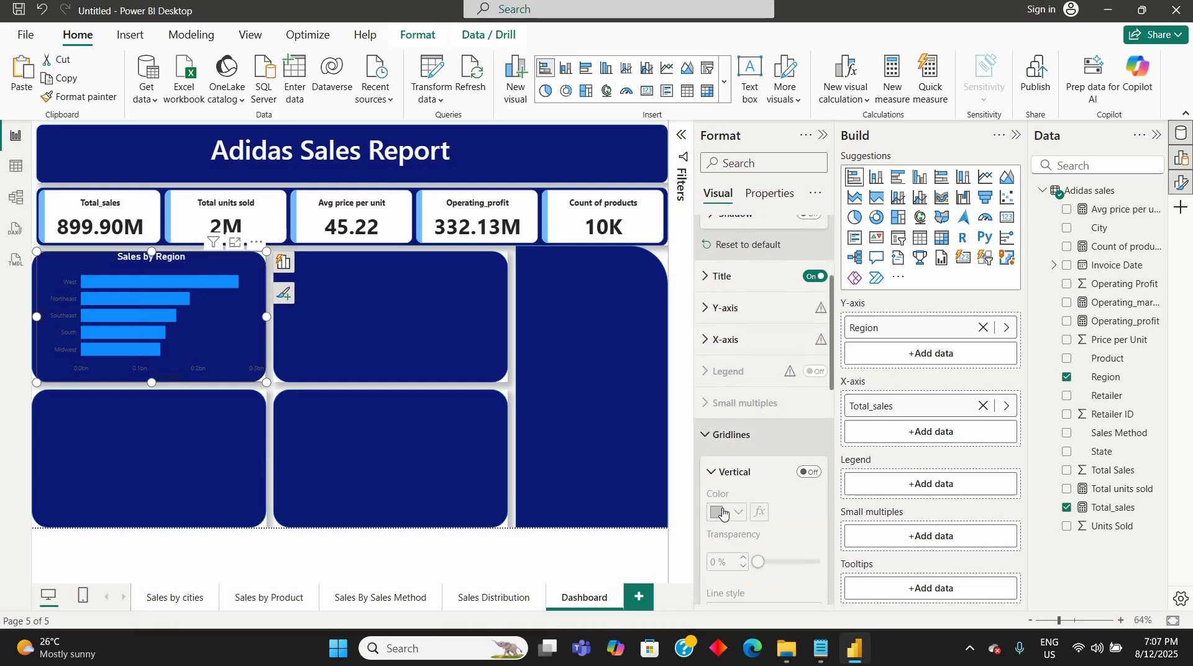
scroll(709, 452, "down", 1)
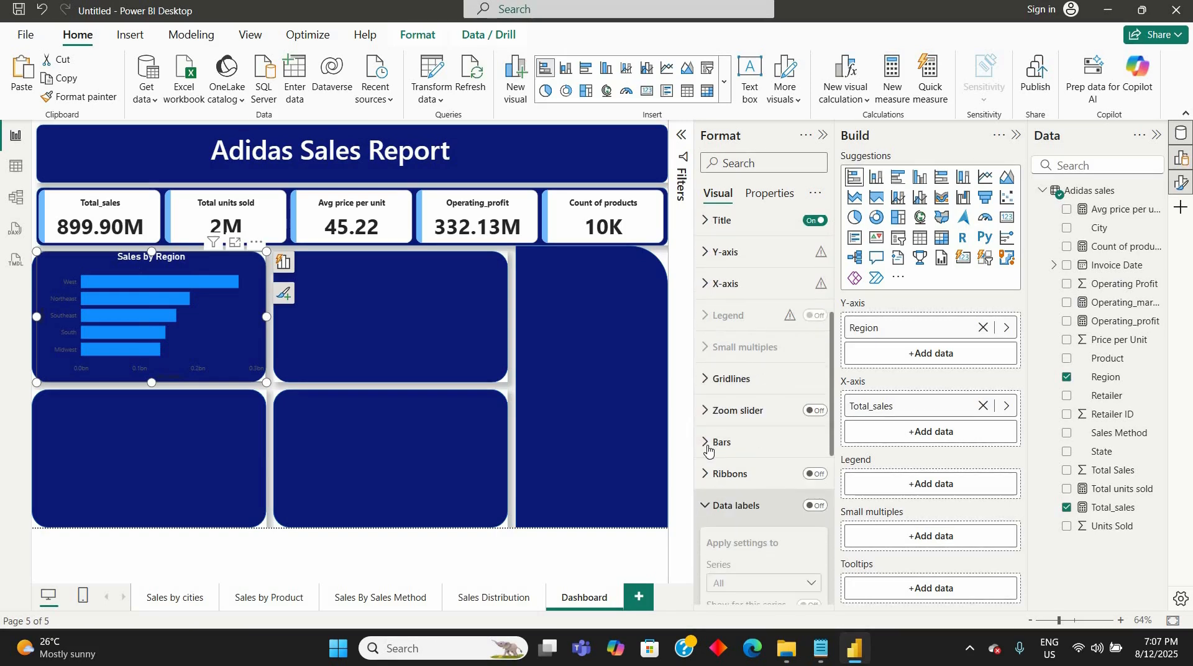
- Set the bar colour to white for all categories in the Sales by Region chart
left_click(709, 443)
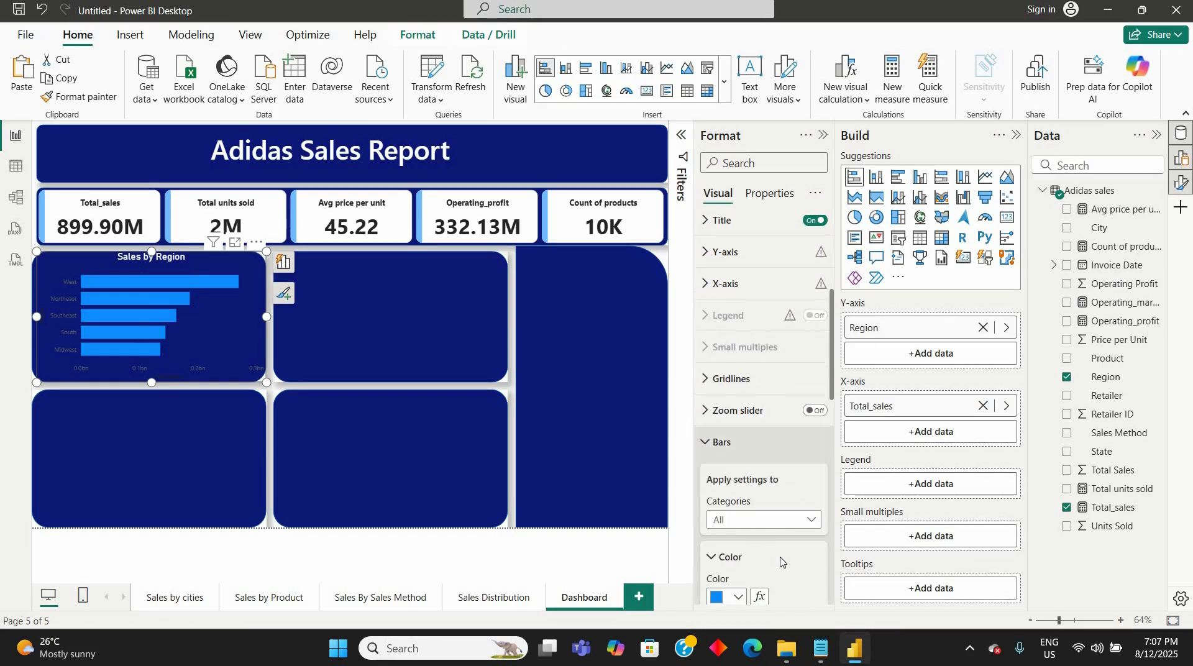
scroll(750, 485, "down", 2)
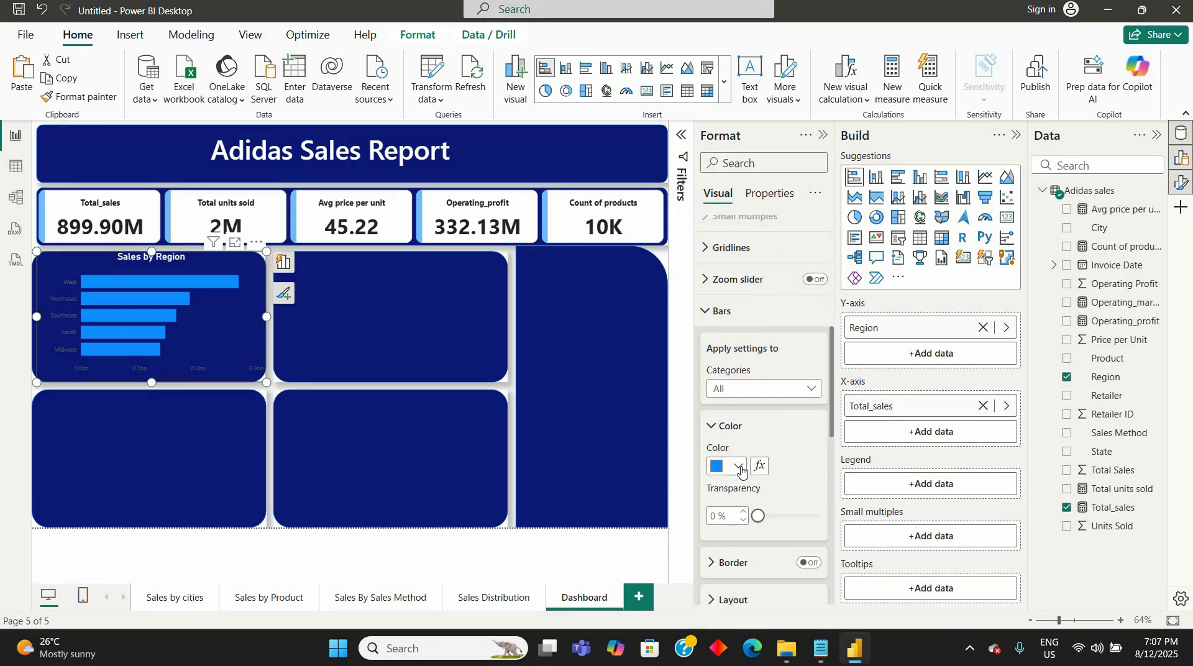
left_click(738, 467)
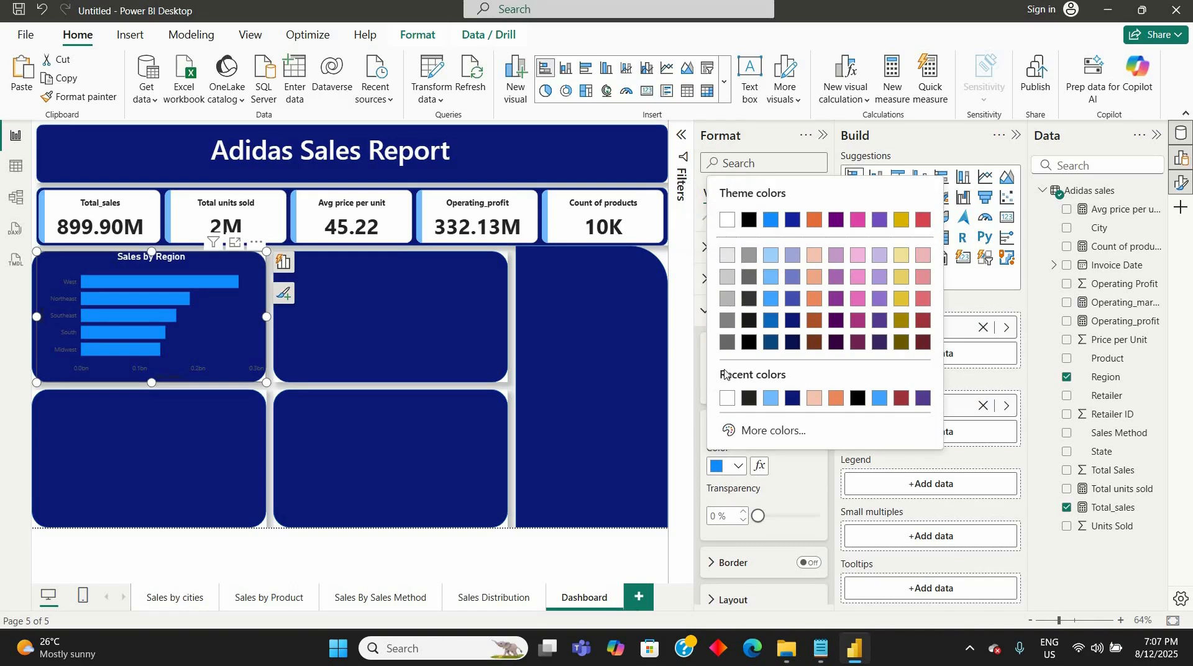
left_click(726, 398)
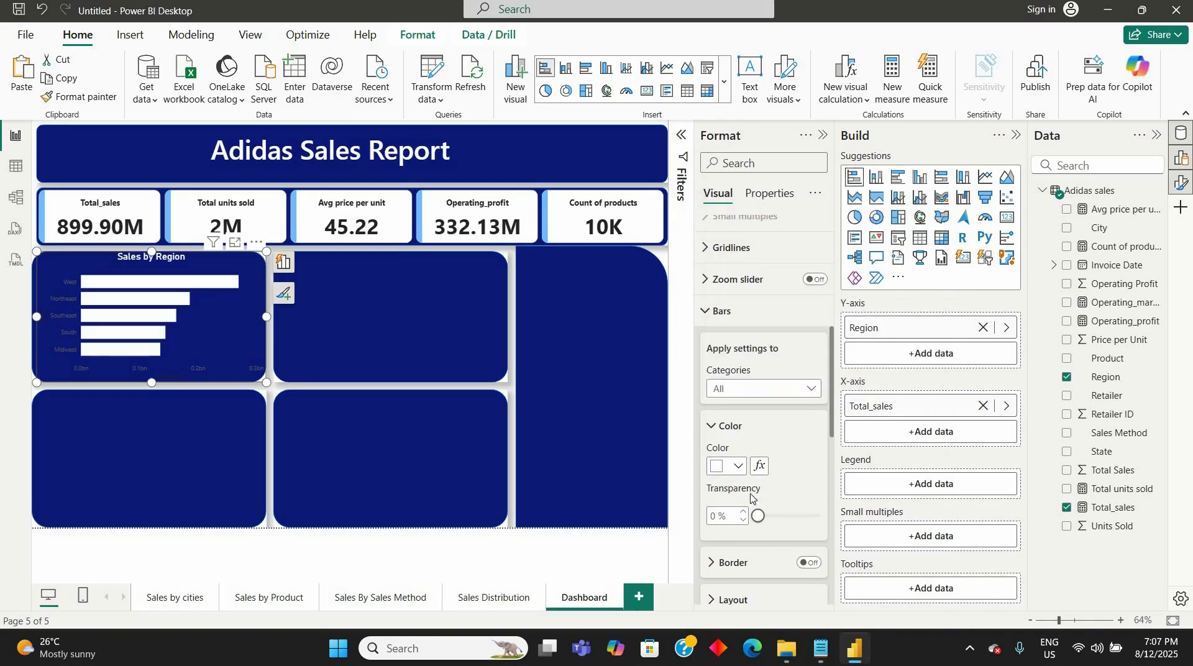
left_click(708, 313)
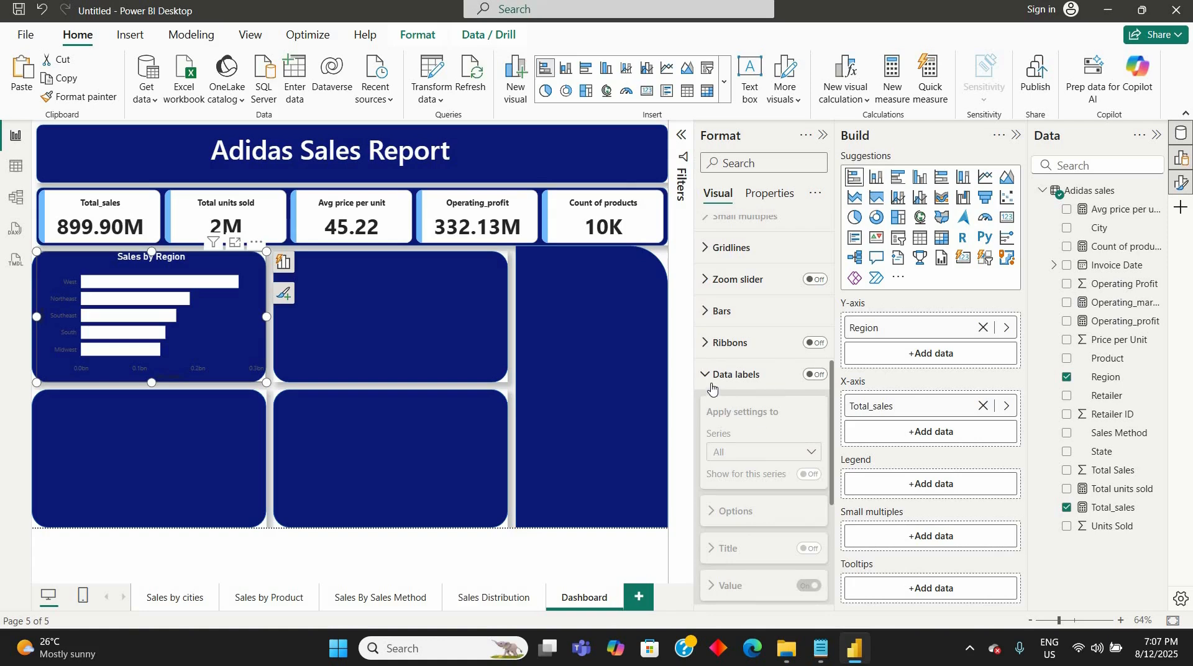
- Turn on data labels for the Sales by Region chart and set their values to white, font size 12
left_click(816, 375)
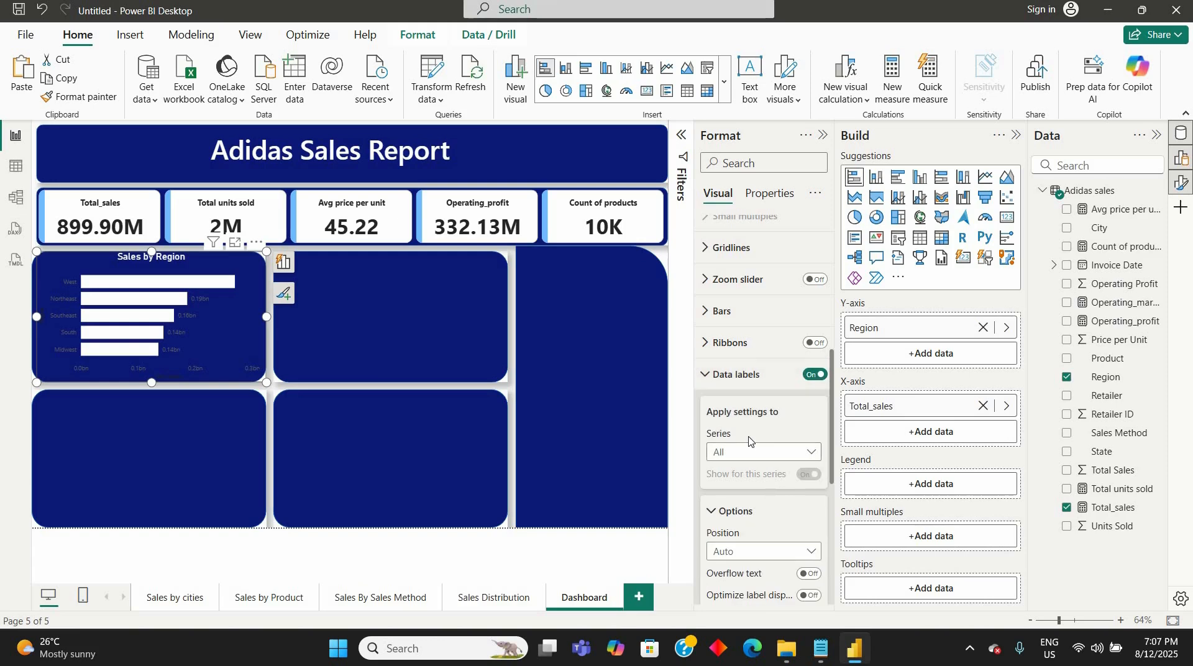
scroll(748, 441, "down", 5)
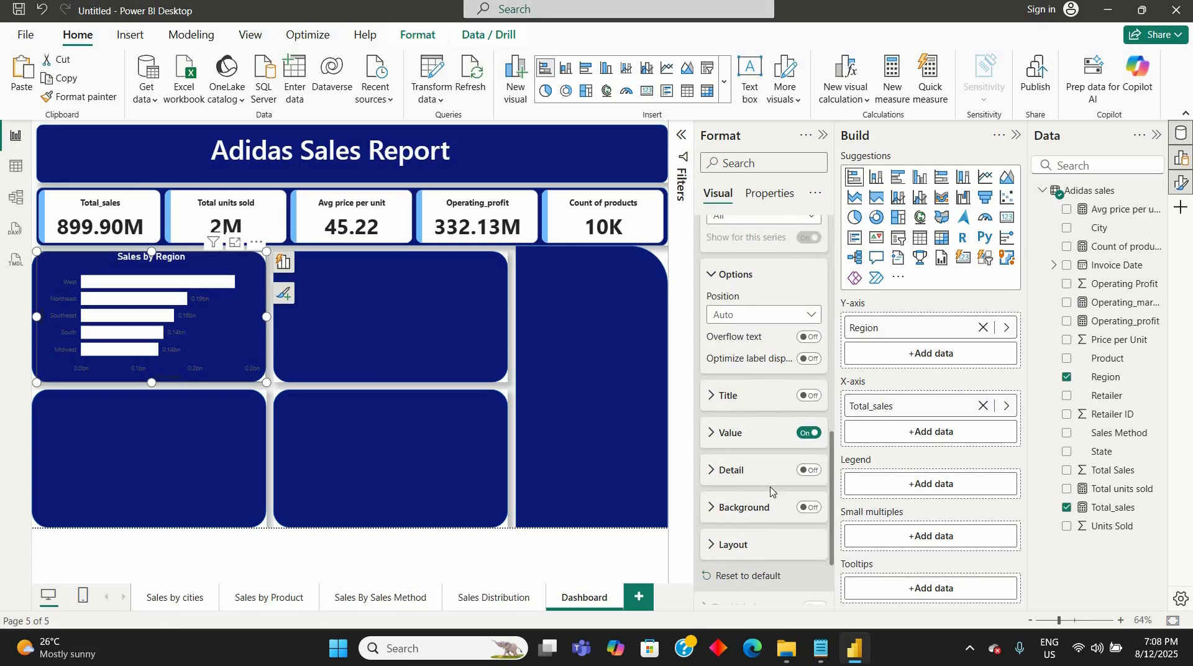
scroll(769, 484, "down", 3)
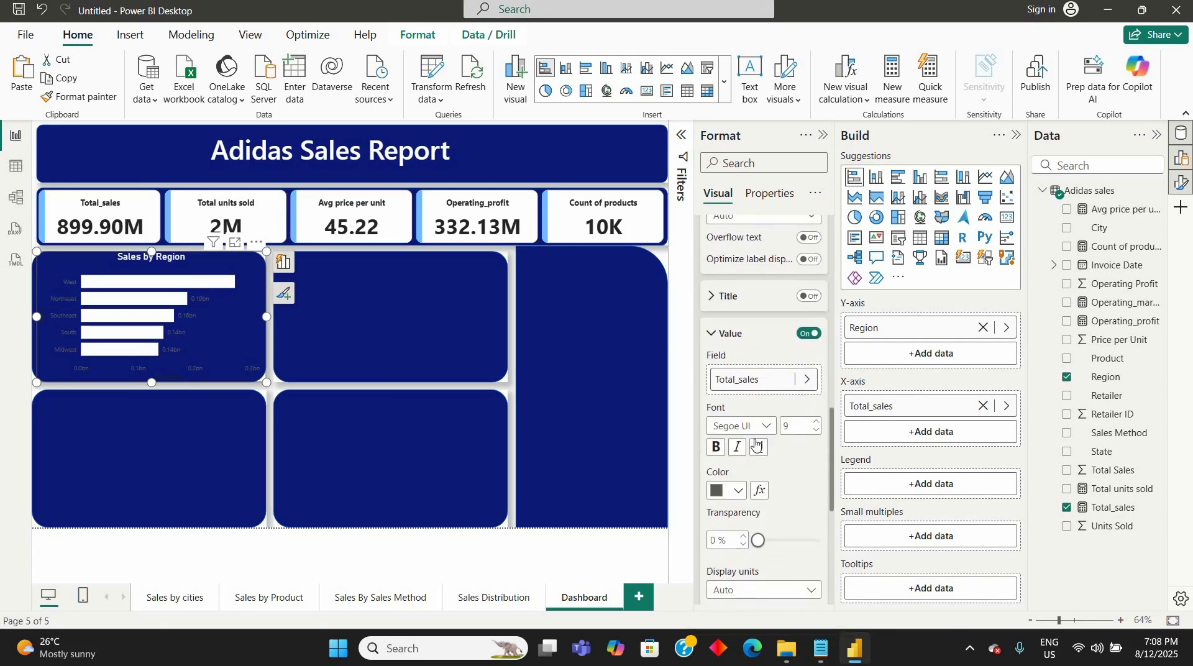
left_click(738, 491)
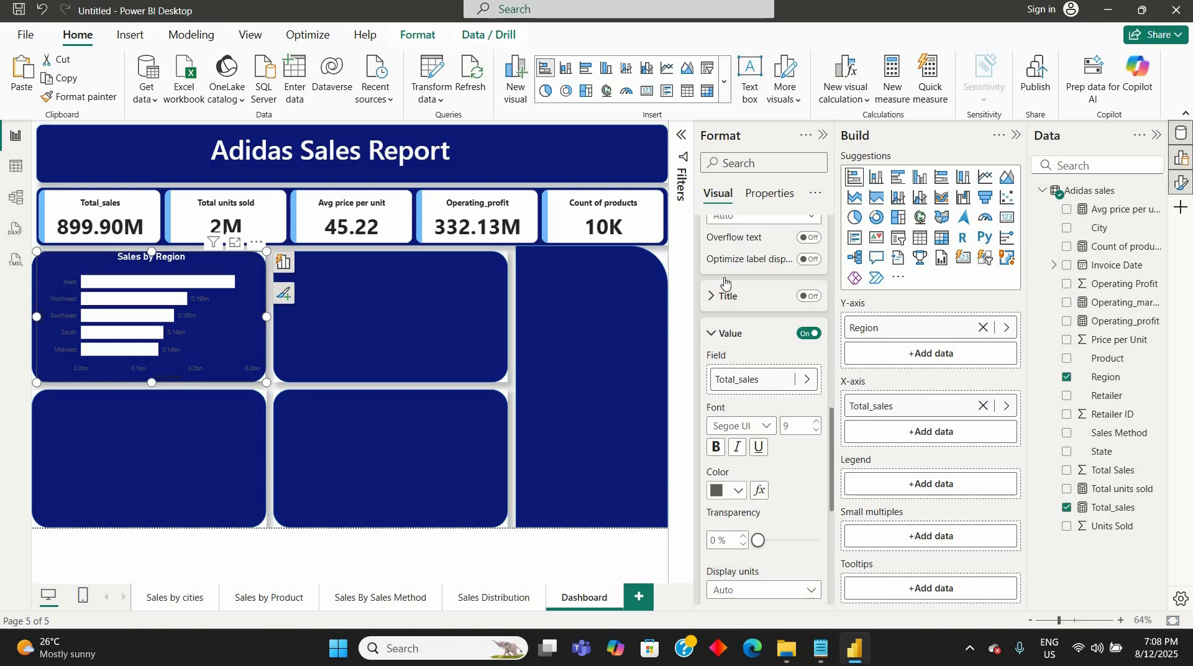
left_click(727, 245)
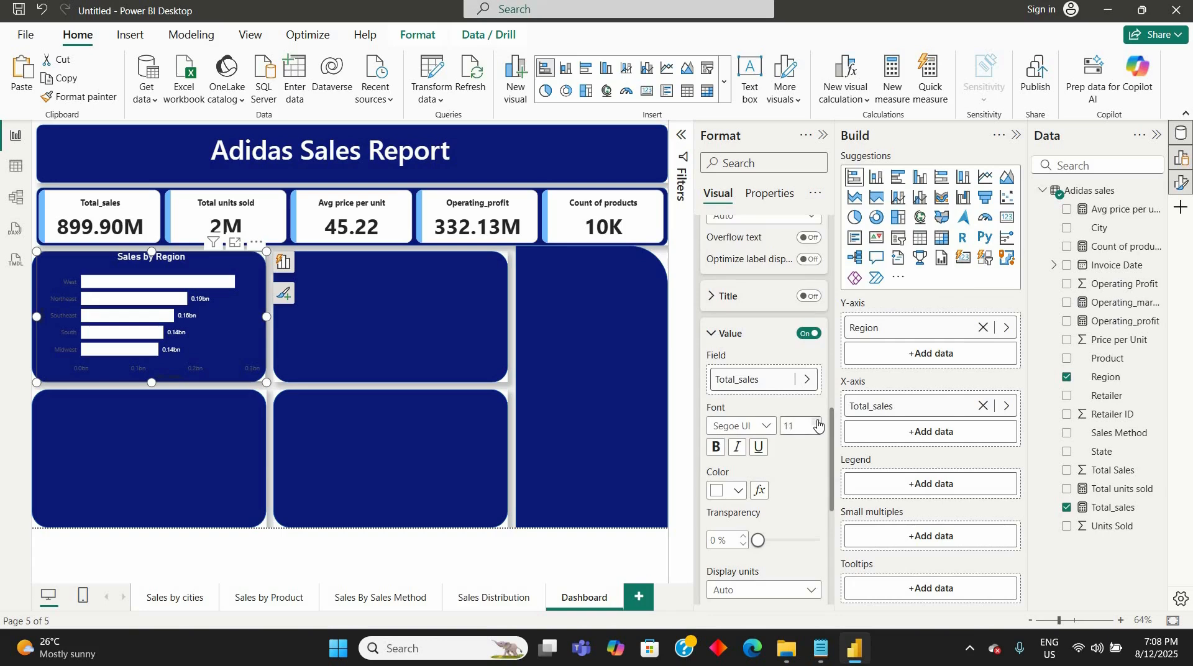
left_click(817, 422)
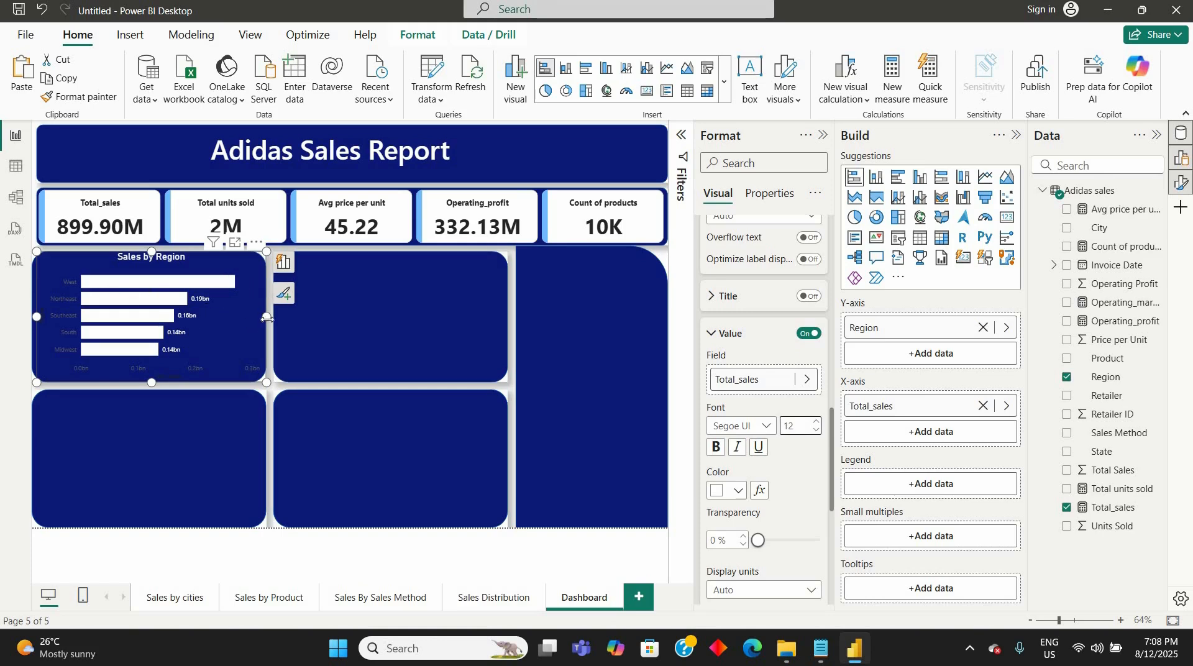
left_click_drag(326, 319, 333, 319)
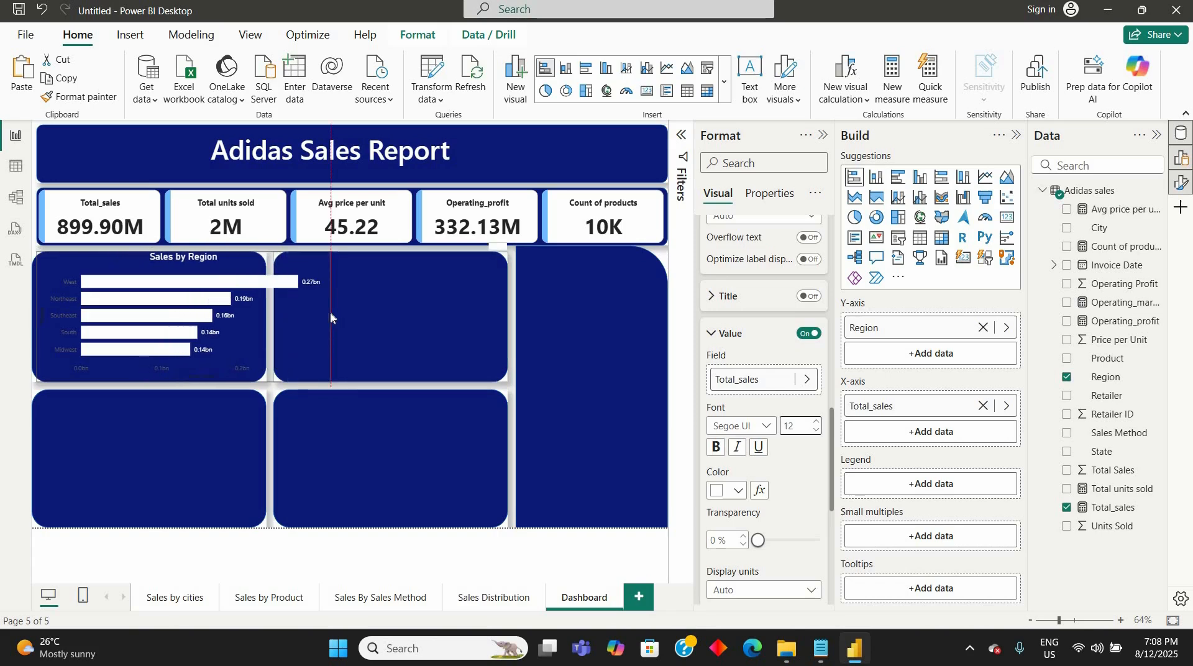
left_click_drag(274, 307, 267, 307)
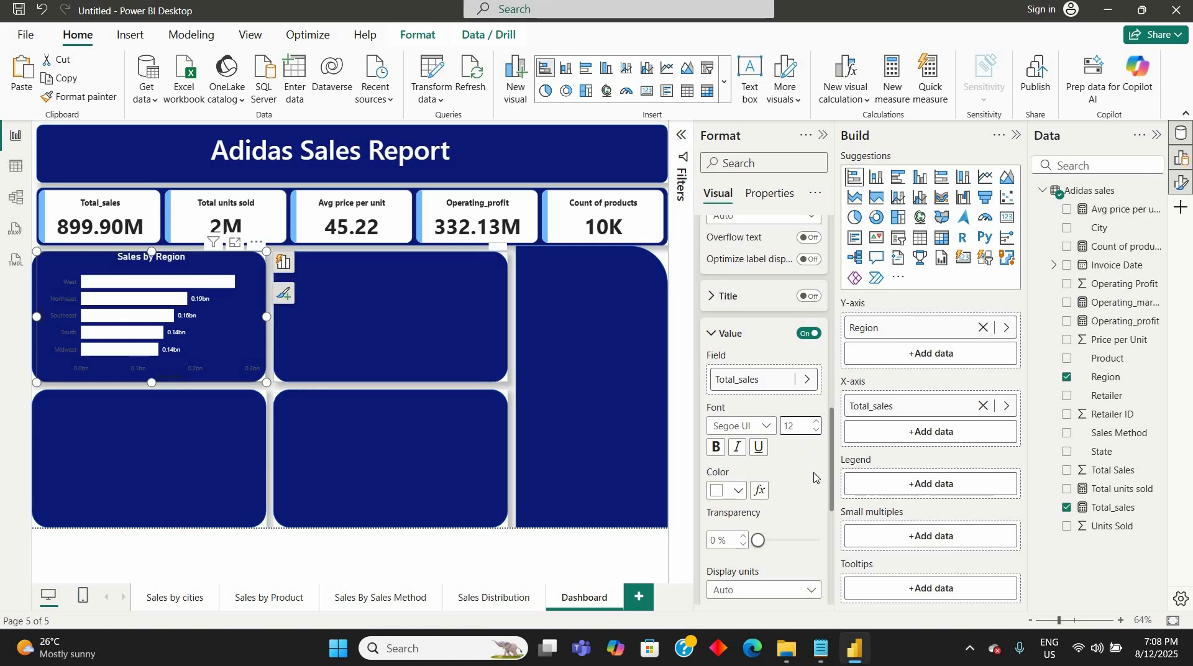
scroll(814, 477, "down", 5)
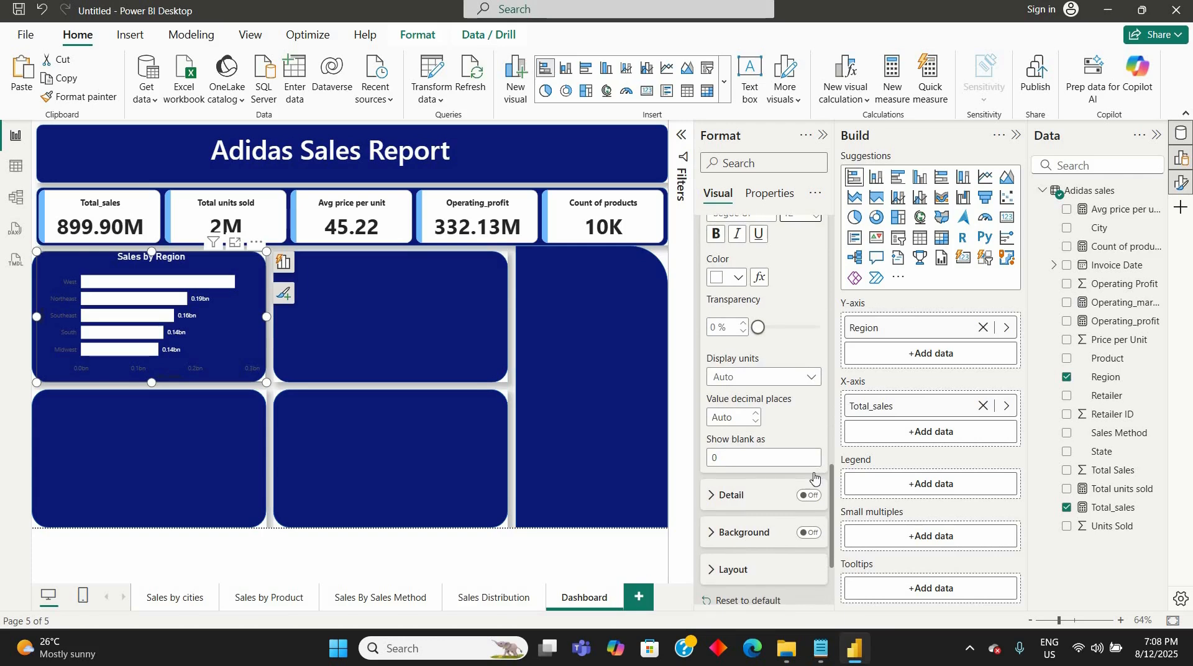
scroll(814, 477, "down", 2)
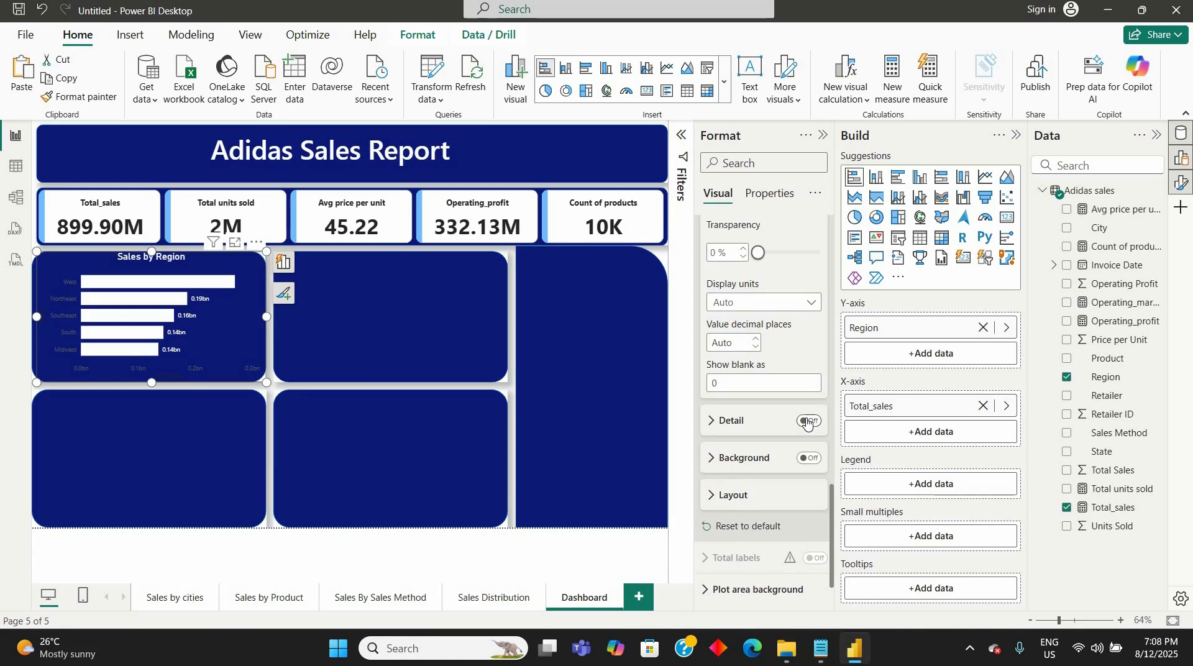
left_click(807, 421)
left_click(807, 422)
scroll(765, 410, "up", 2)
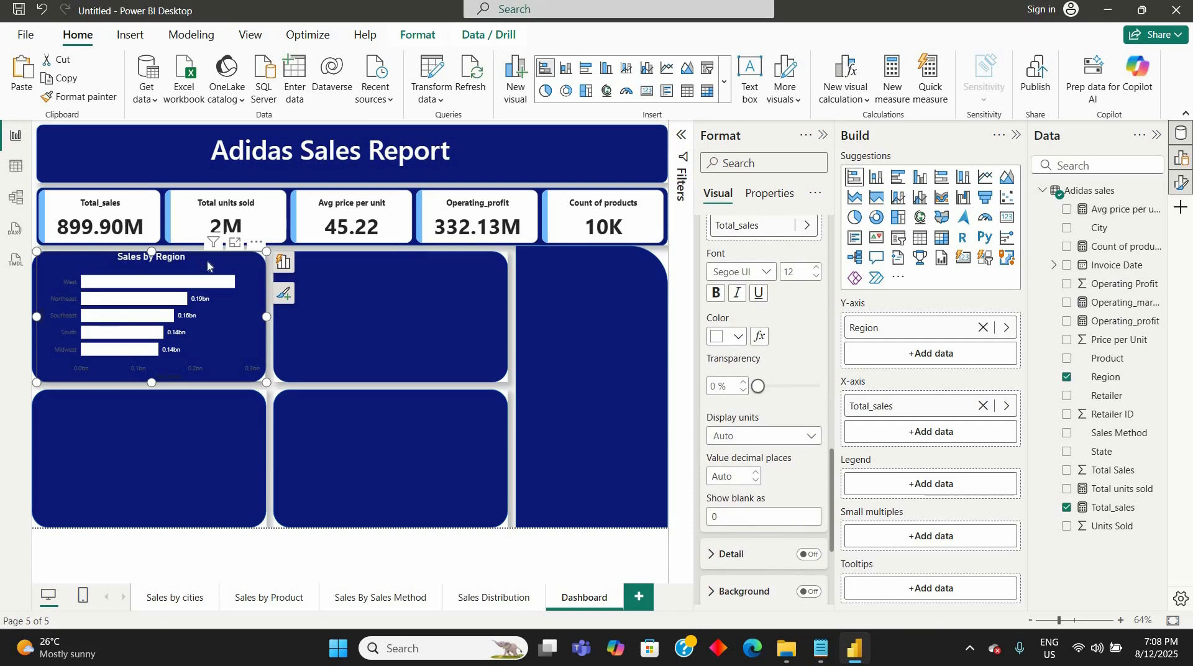
- Widen the Sales by Region chart slightly and shift it to the left edge of its navy panel
mouse_move(41, 311)
left_mouse_down()
mouse_move(58, 315)
mouse_move(34, 321)
left_mouse_up()
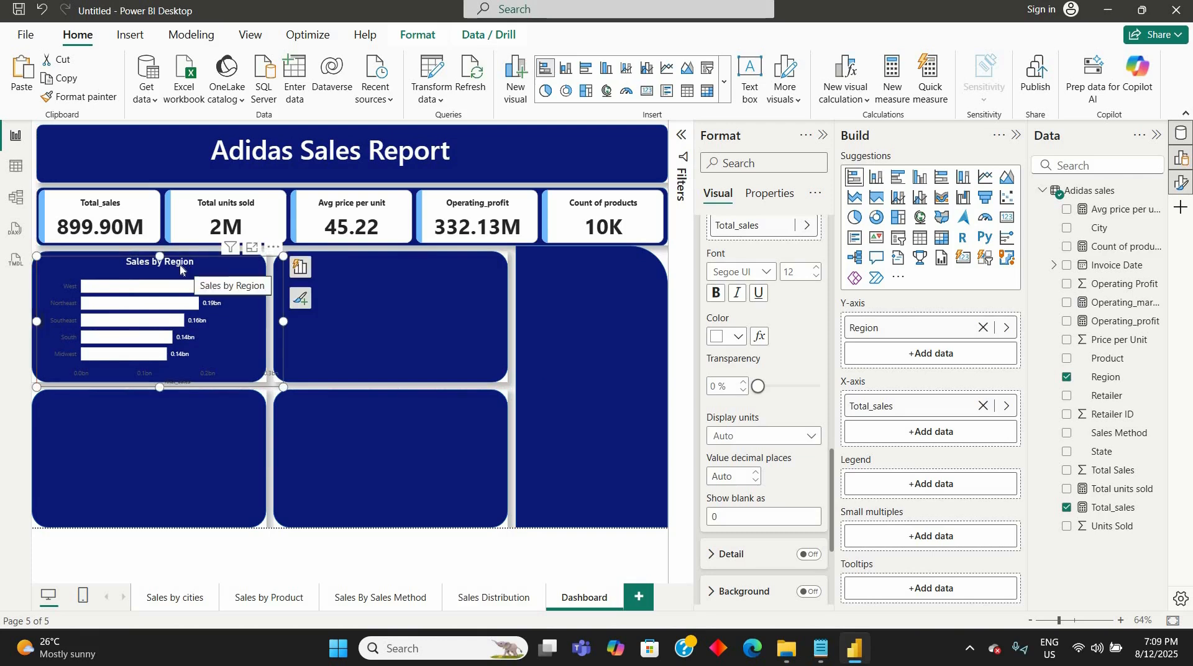
left_click_drag(181, 264, 178, 263)
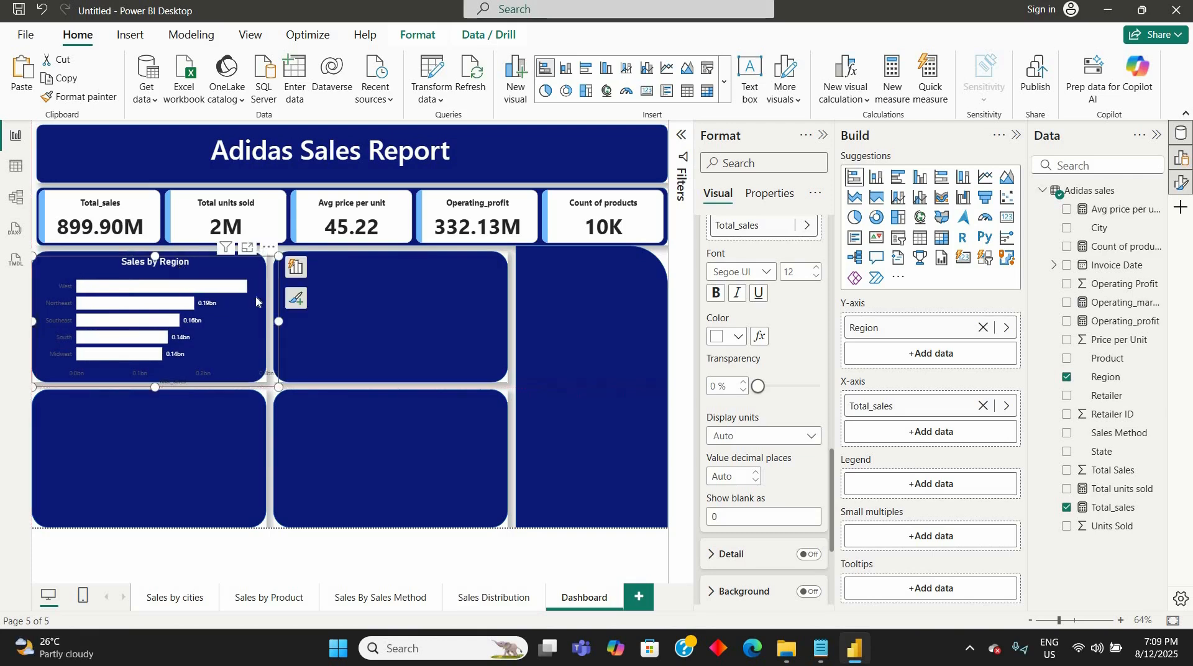
- Narrow the tall right-hand panel from its inner edge and shift both middle panels right to close the gap
left_click(525, 374)
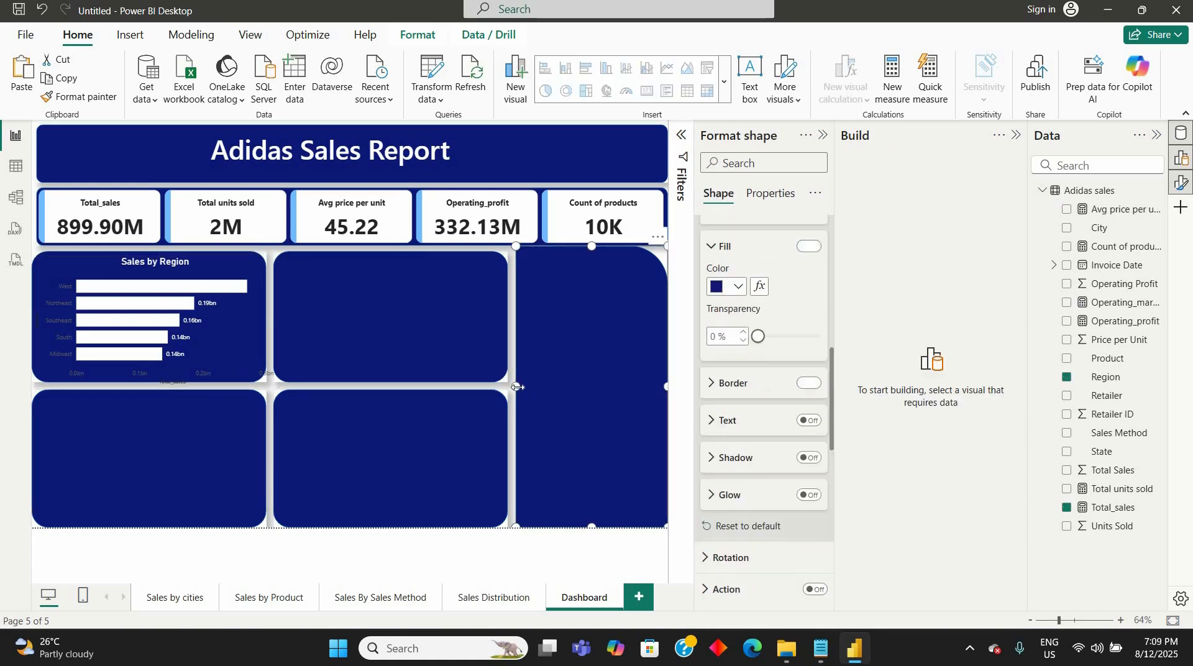
left_click_drag(531, 387, 543, 386)
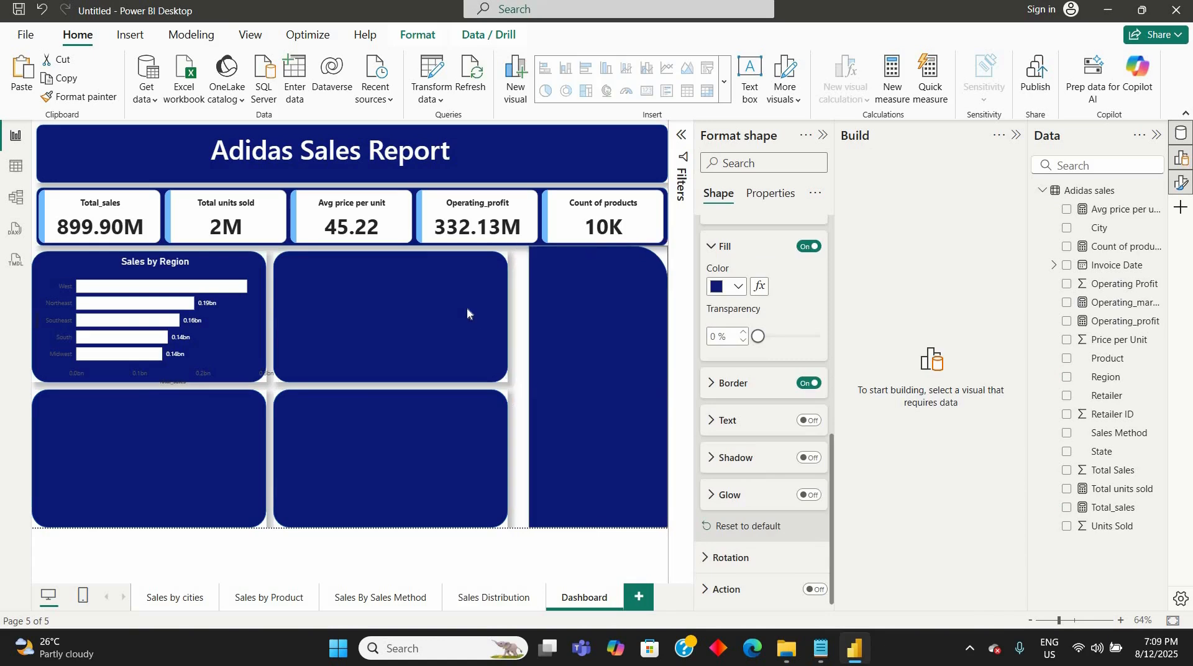
left_click(481, 317)
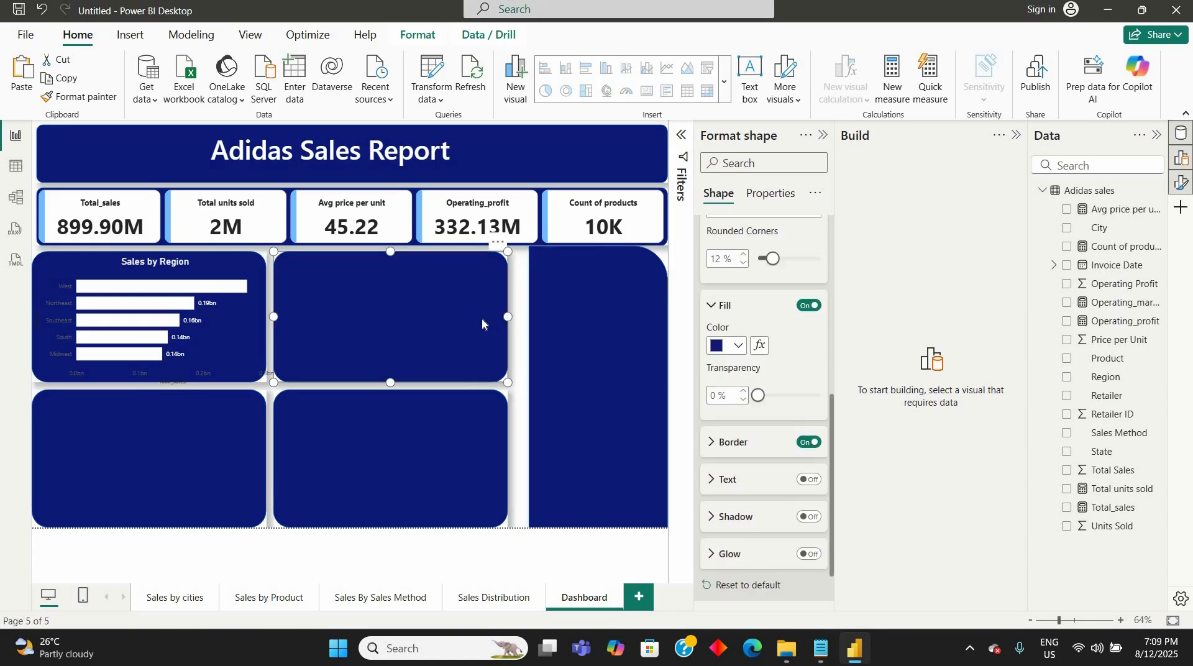
key("Right")
key("Right")
key("Right")
key("Right")
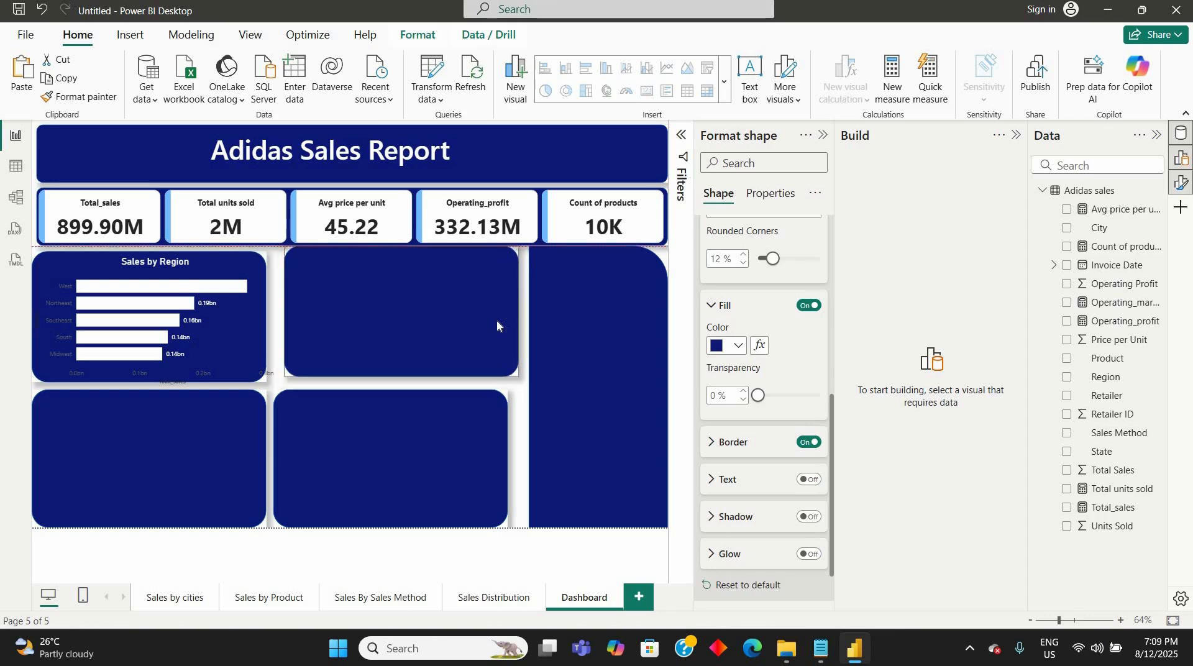
key("Left")
key("Down")
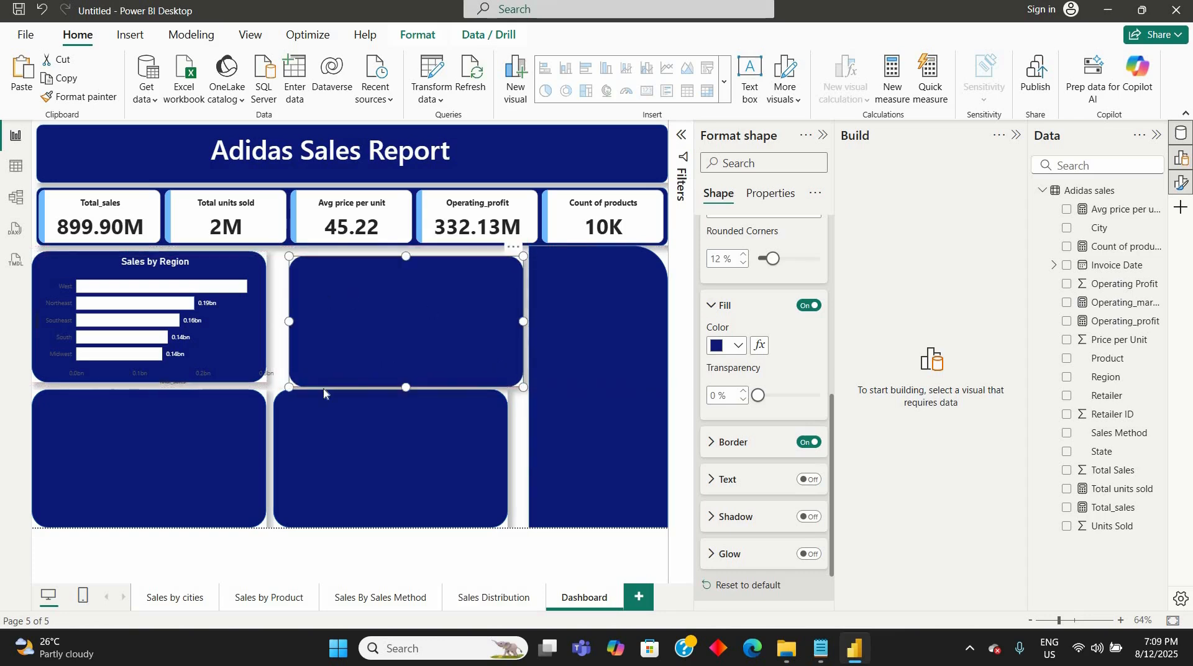
mouse_move(369, 423)
left_mouse_down()
mouse_move(396, 412)
mouse_move(386, 428)
left_mouse_up()
key("Left")
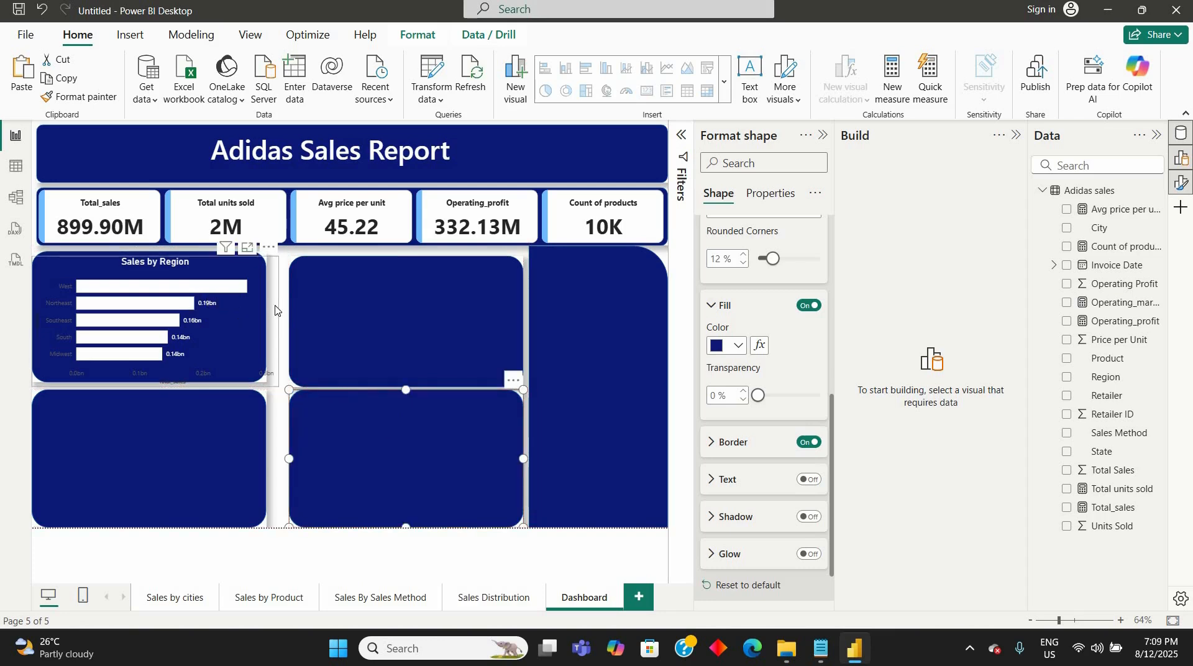
- Widen the Sales by Region chart and both left-hand panels to the right, up to just before the middle panels
left_click(269, 323)
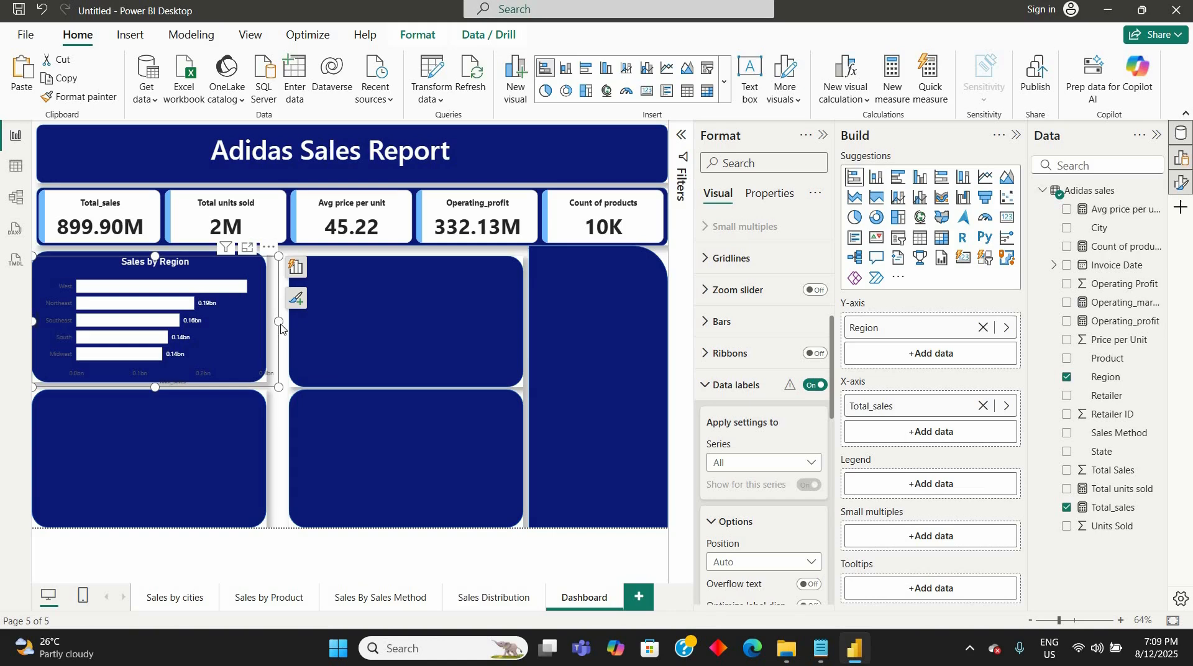
mouse_move(279, 327)
left_mouse_down()
mouse_move(258, 322)
mouse_move(283, 332)
left_mouse_up()
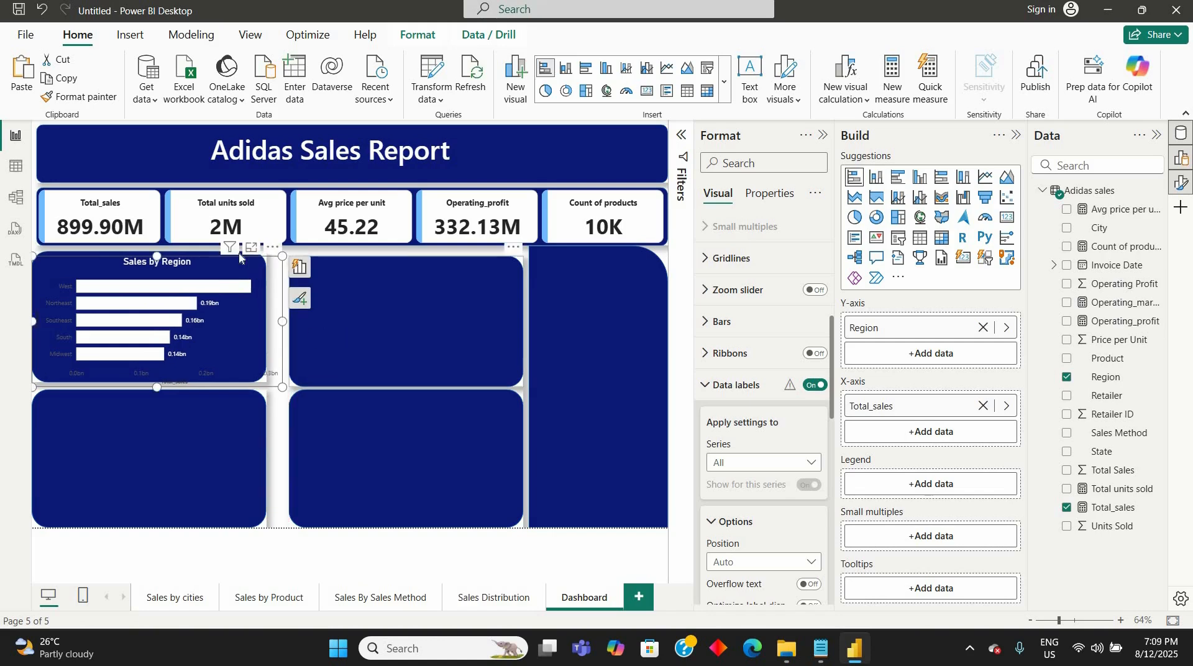
left_click(290, 278)
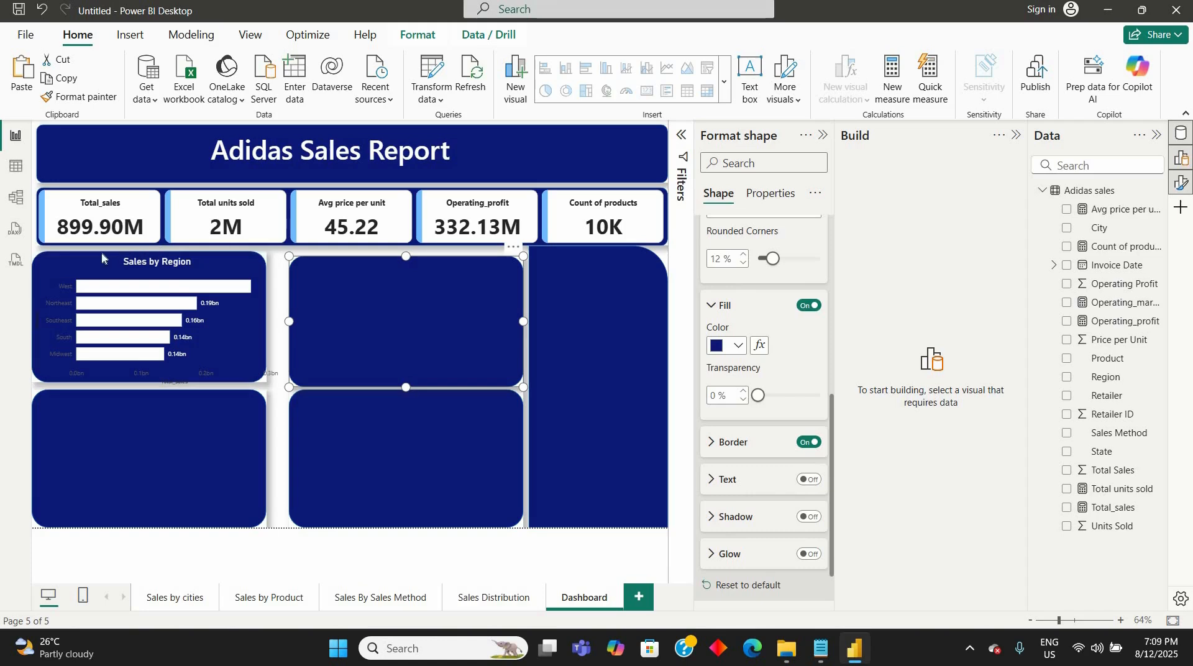
left_click(265, 314)
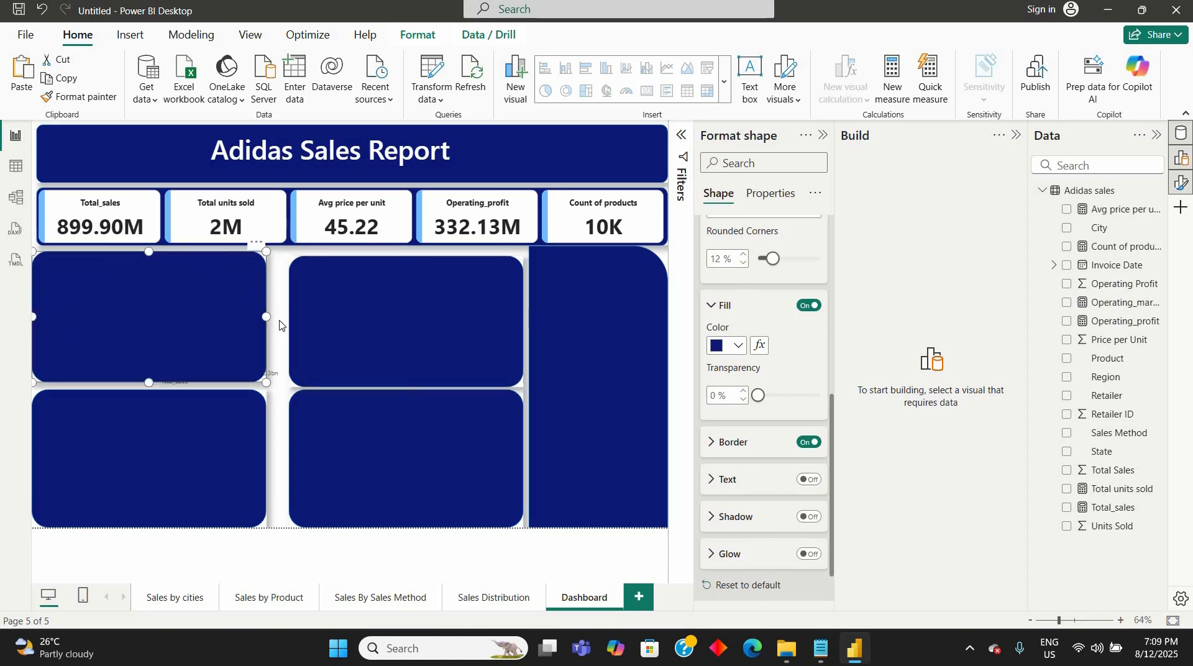
left_click_drag(266, 317, 282, 318)
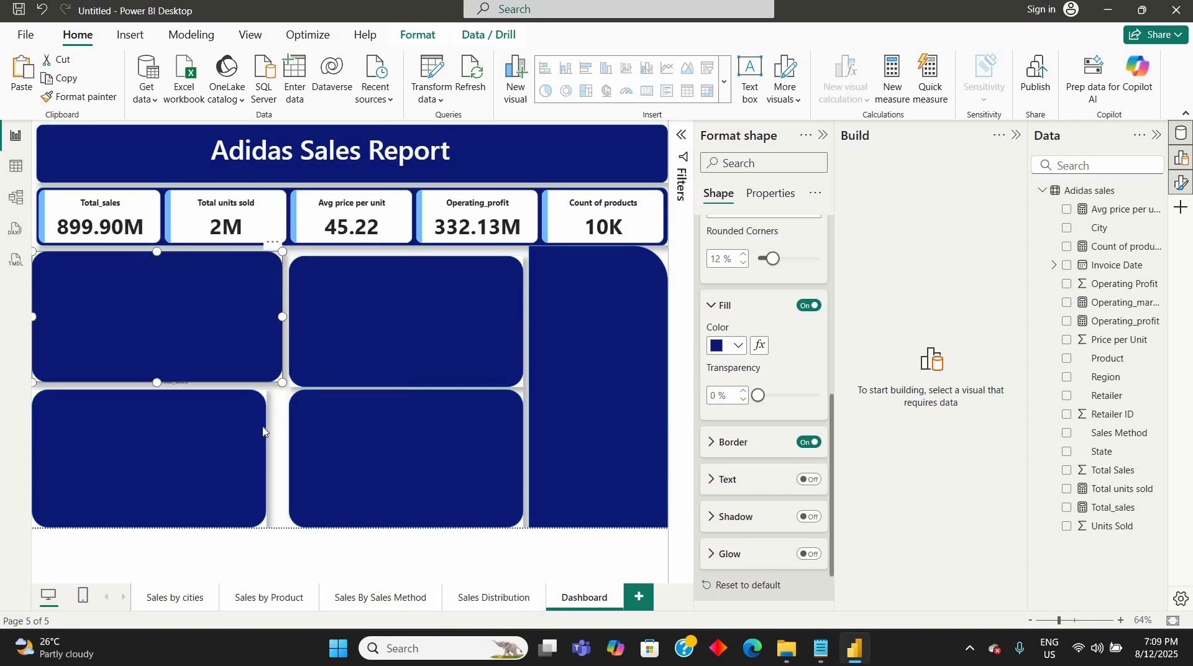
left_click(265, 454)
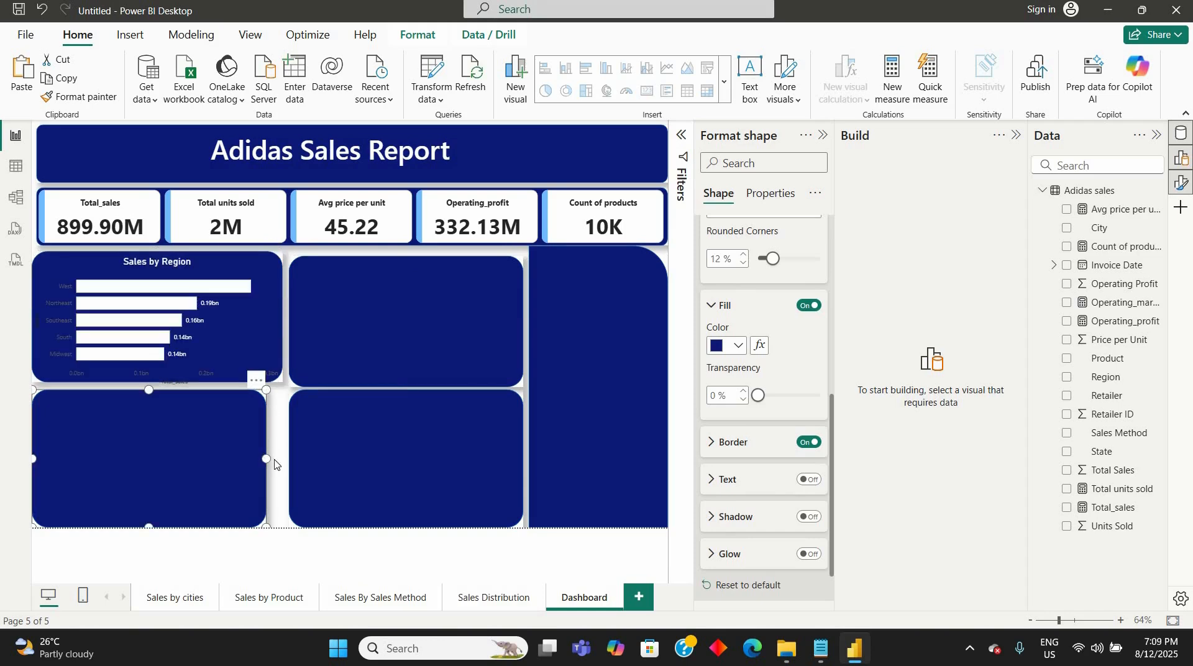
left_click_drag(266, 459, 282, 460)
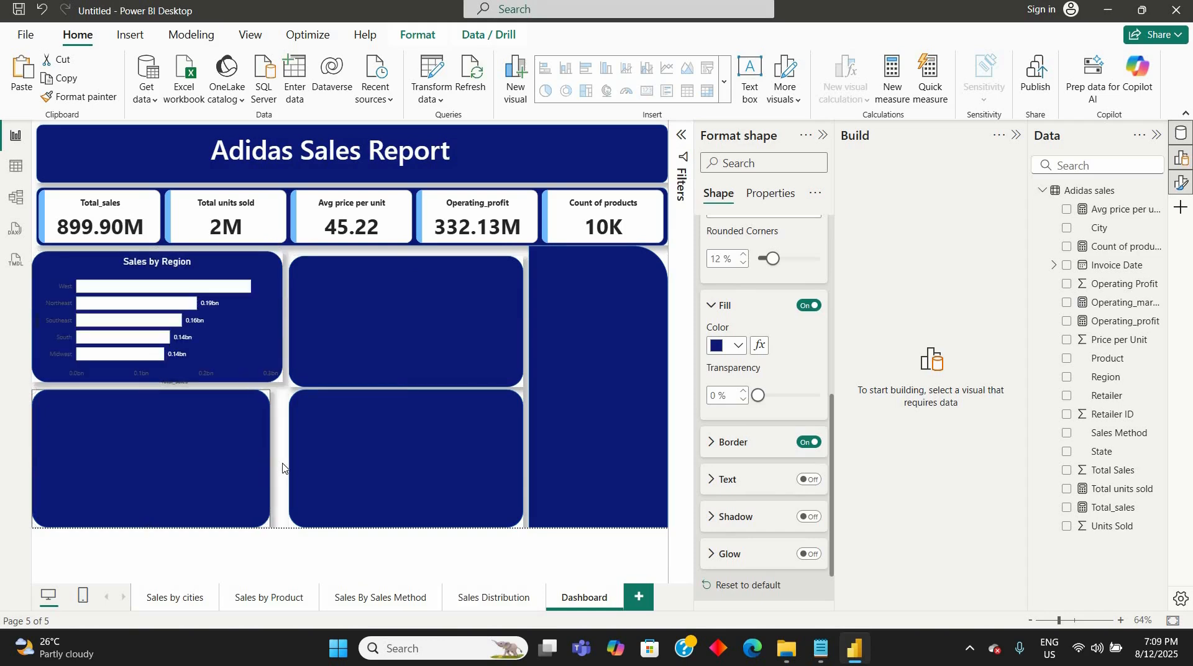
- Widen the Sales by Region chart past its panel's right edge and realign it with the panel's left edge
left_click(218, 334)
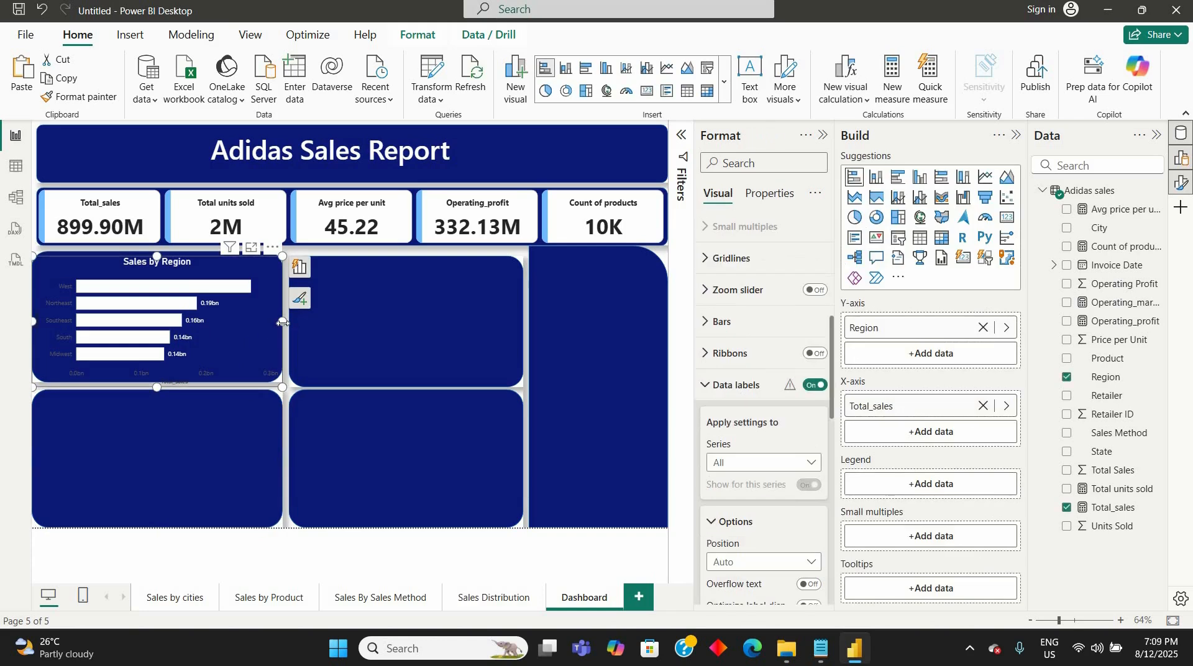
left_click_drag(297, 330, 305, 333)
left_click(31, 327)
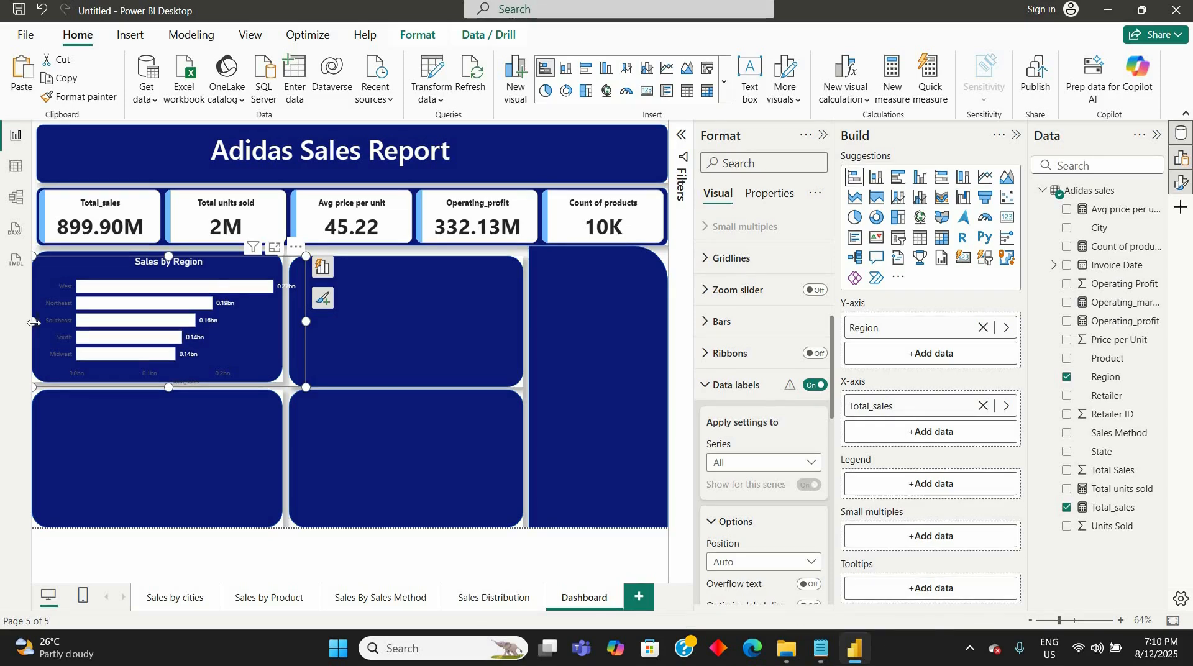
left_click_drag(60, 334, 25, 322)
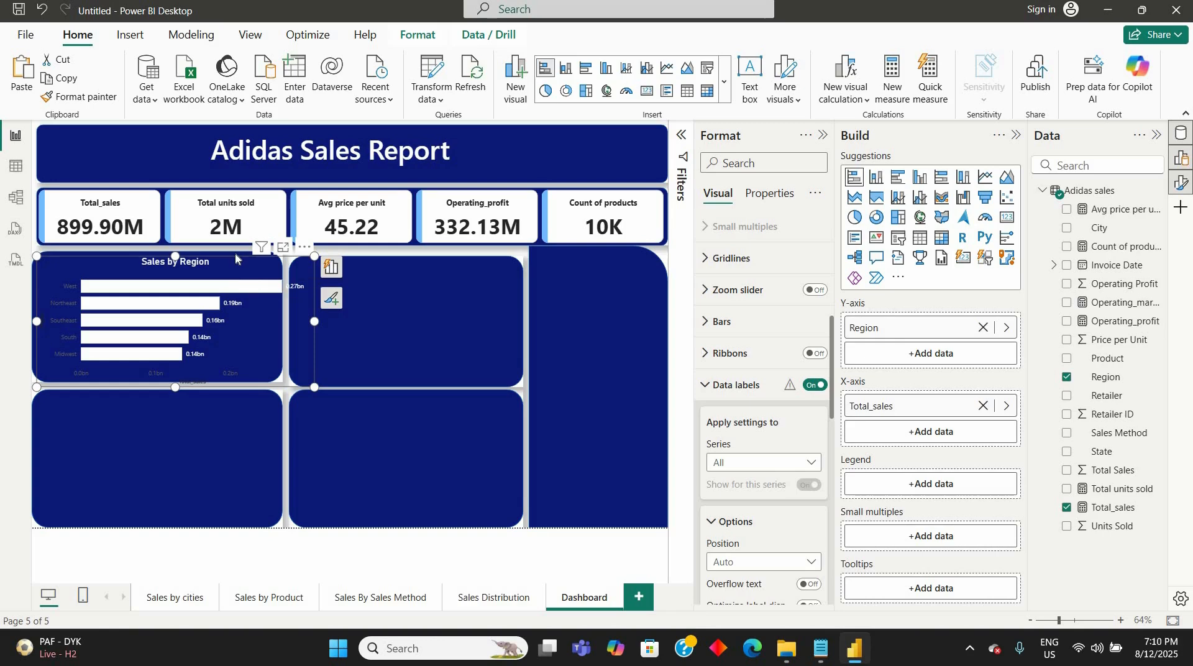
left_click(223, 261)
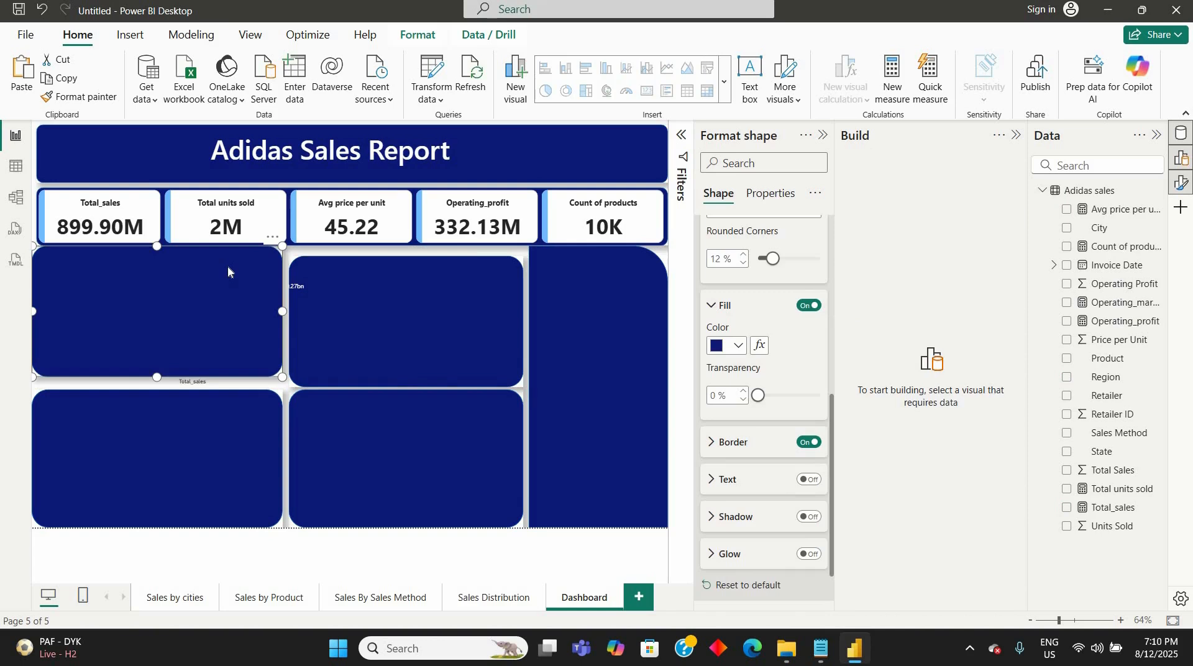
mouse_move(228, 267)
left_mouse_down()
mouse_move(333, 322)
mouse_move(210, 297)
mouse_move(224, 269)
left_mouse_up()
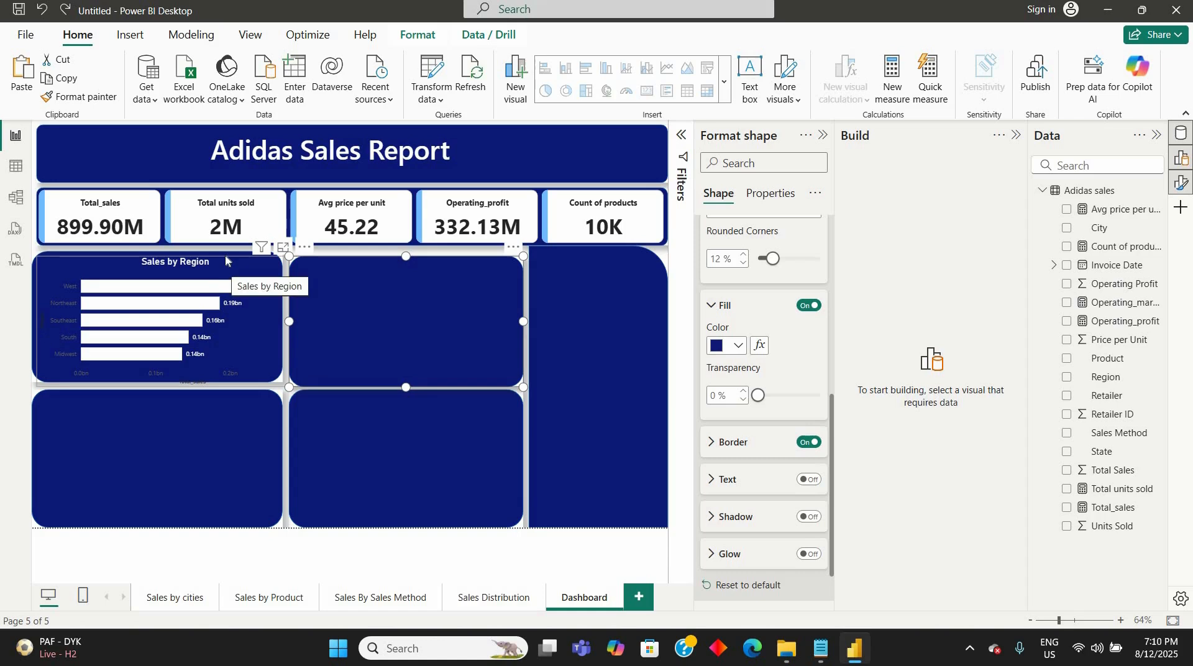
left_click_drag(220, 254, 207, 257)
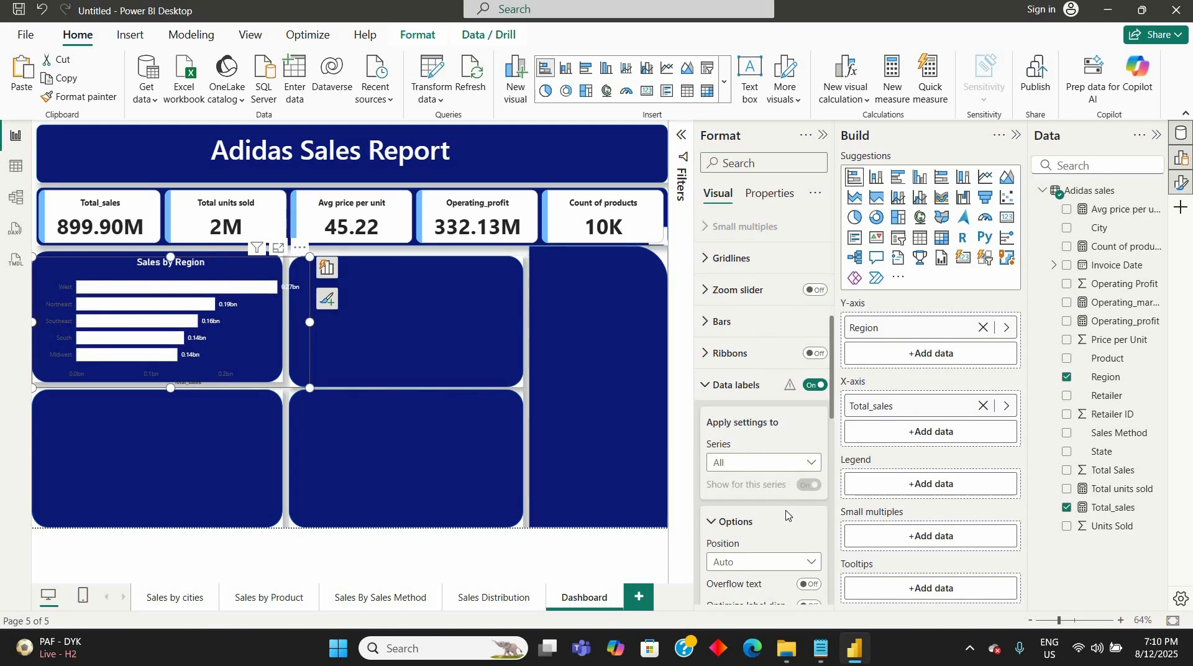
- Look through the Sales by Region chart's data label settings, including the value and layout options
scroll(786, 516, "down", 4)
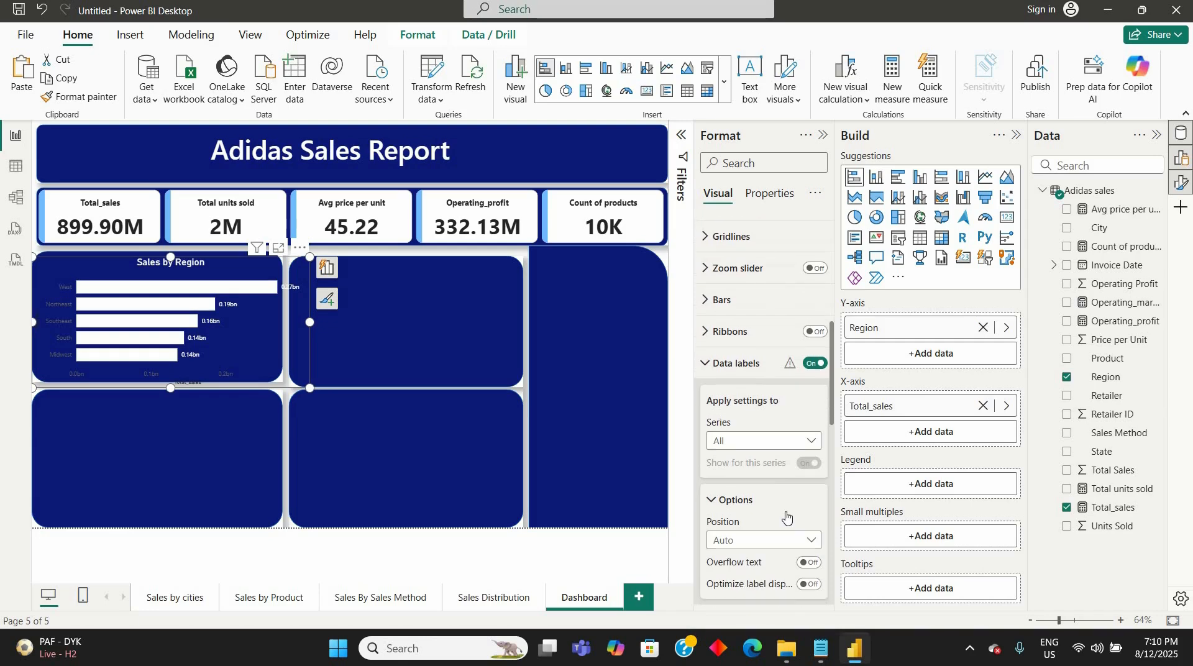
scroll(786, 517, "down", 6)
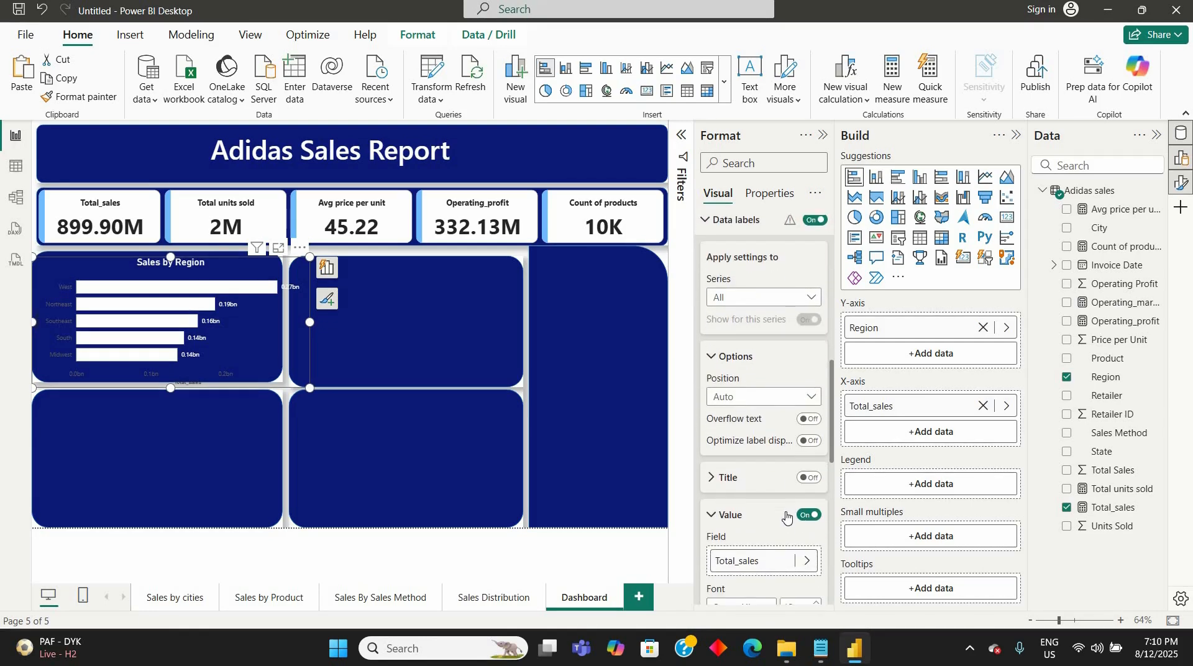
scroll(786, 517, "down", 7)
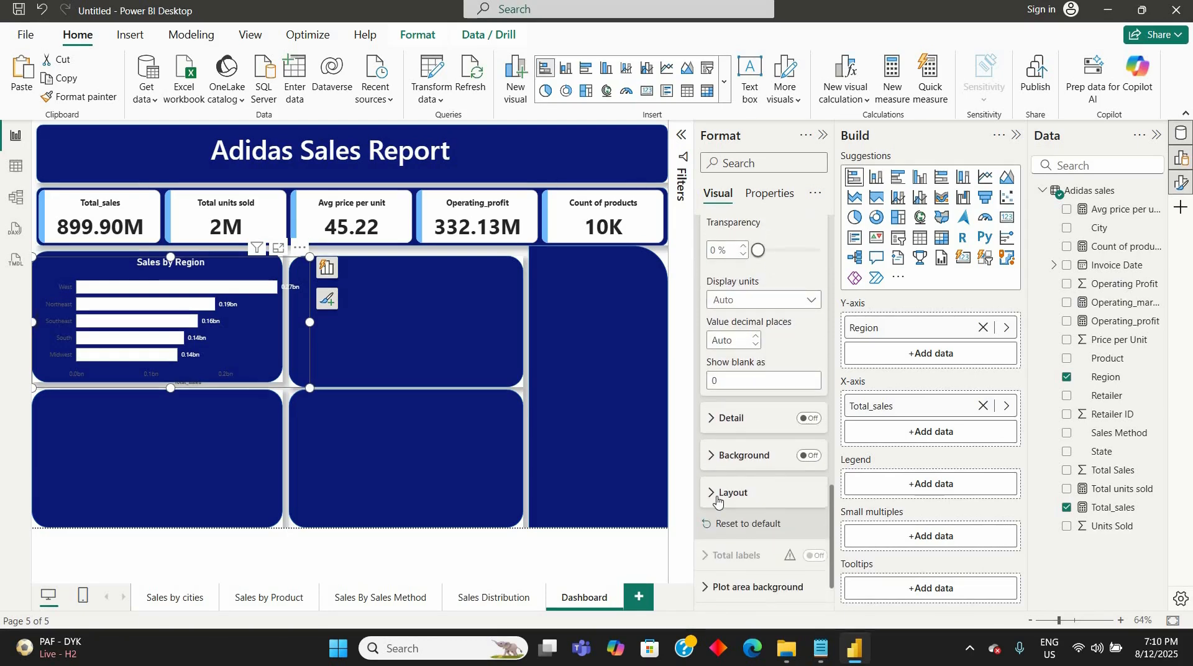
left_click(721, 493)
left_click(717, 497)
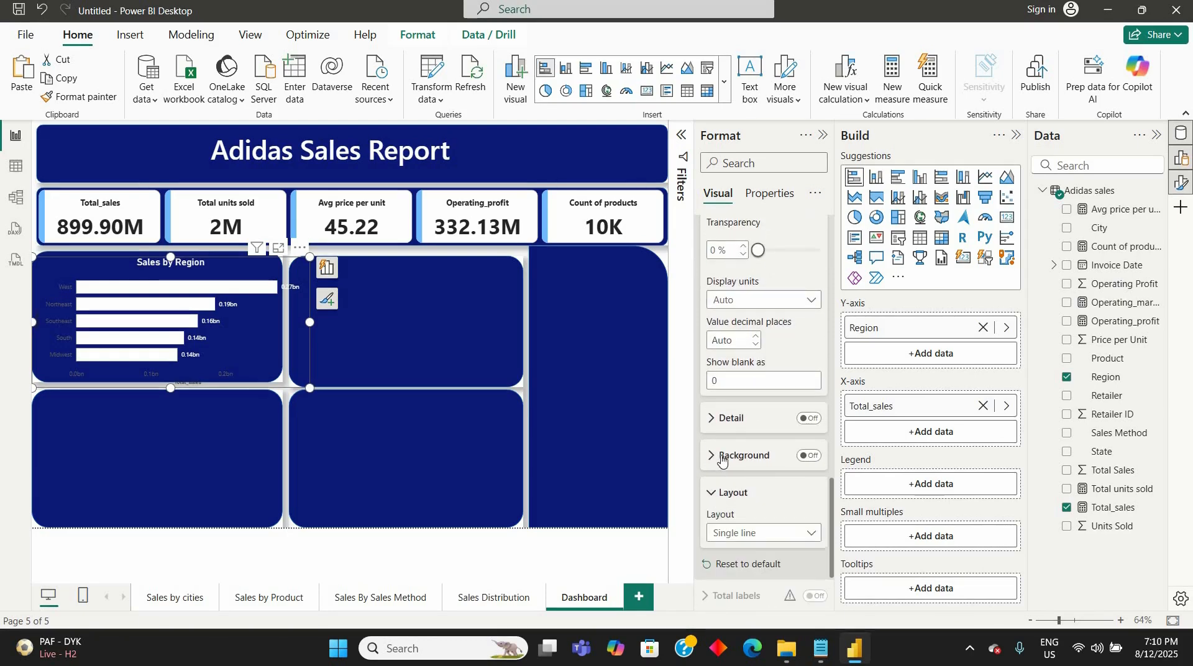
scroll(721, 455, "up", 3)
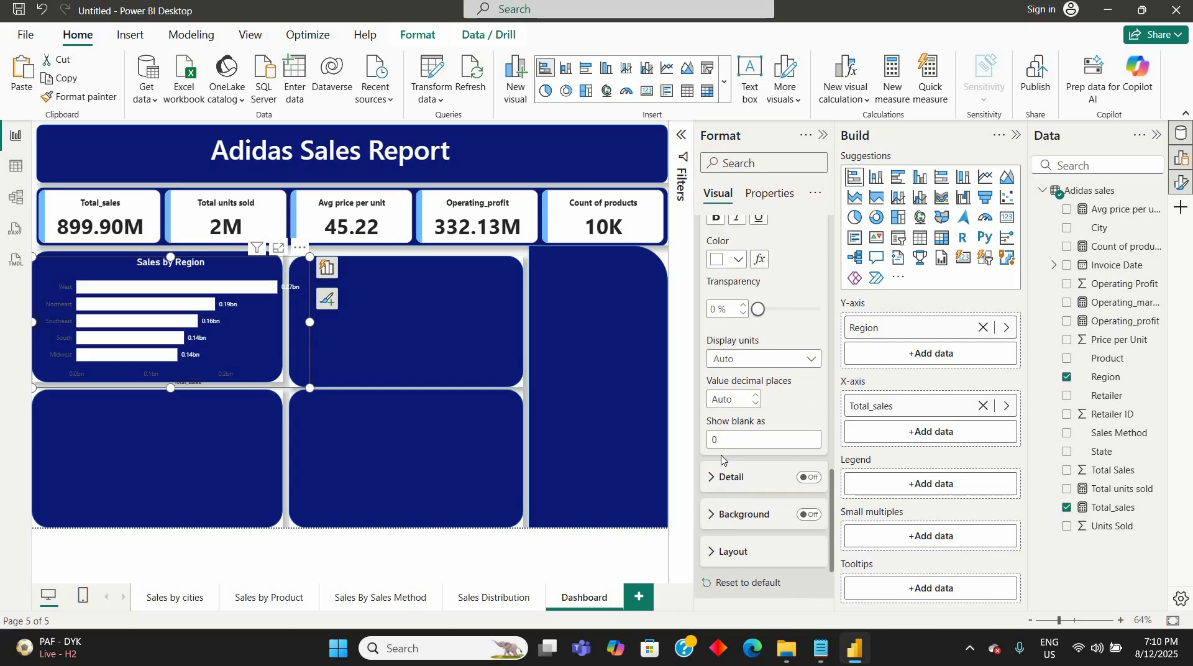
scroll(722, 455, "up", 5)
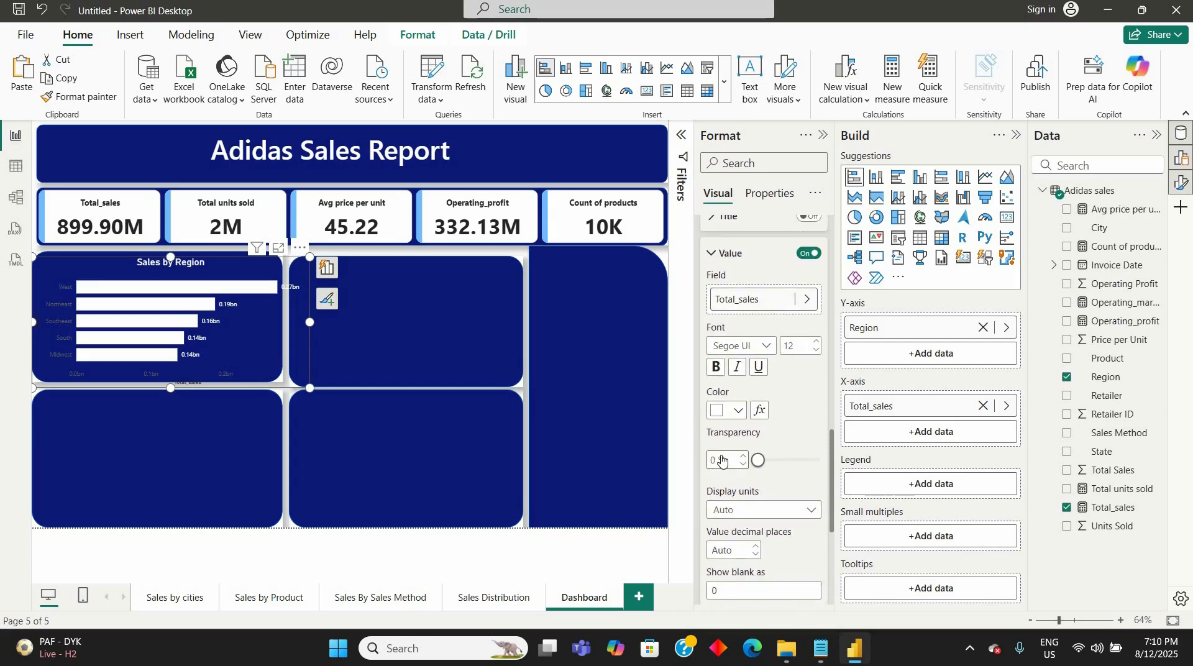
scroll(721, 458, "up", 3)
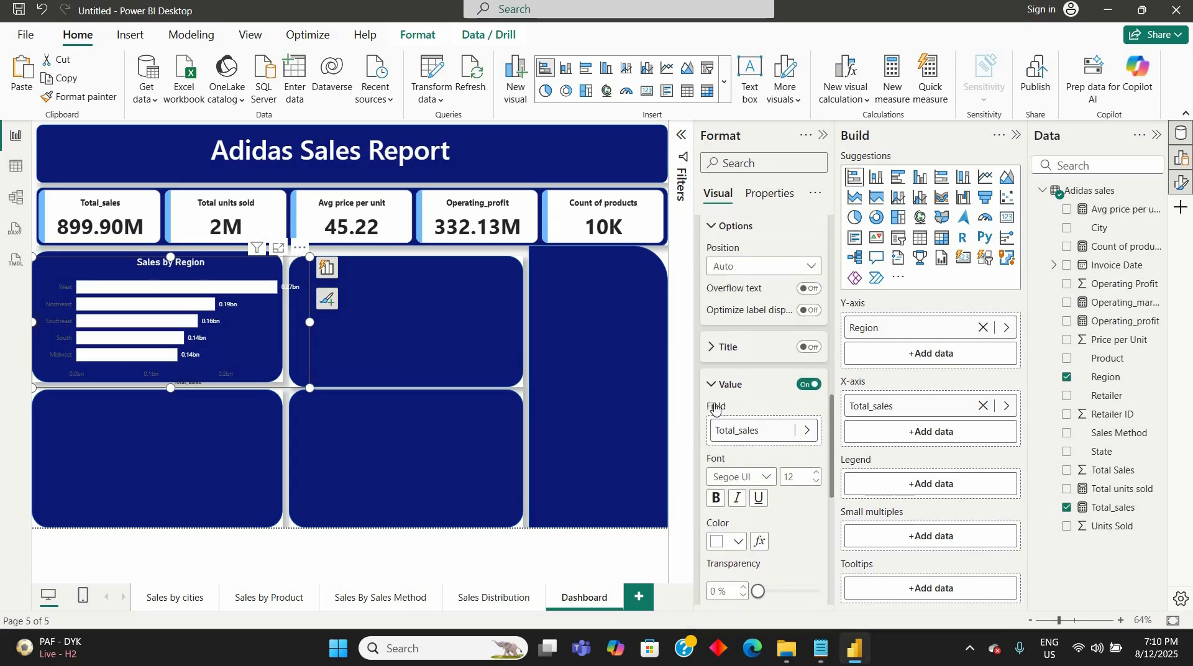
left_click(715, 407)
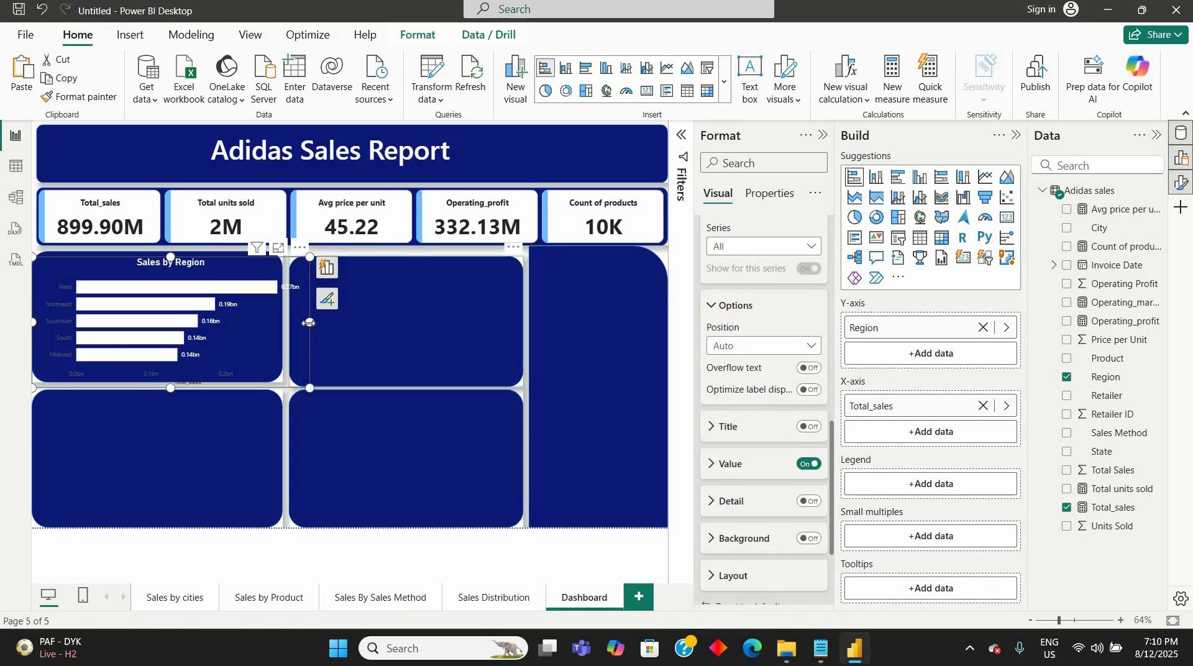
- Narrow the Sales by Region chart to its panel's right edge and set its data label position to Inside center
left_click_drag(309, 322, 283, 322)
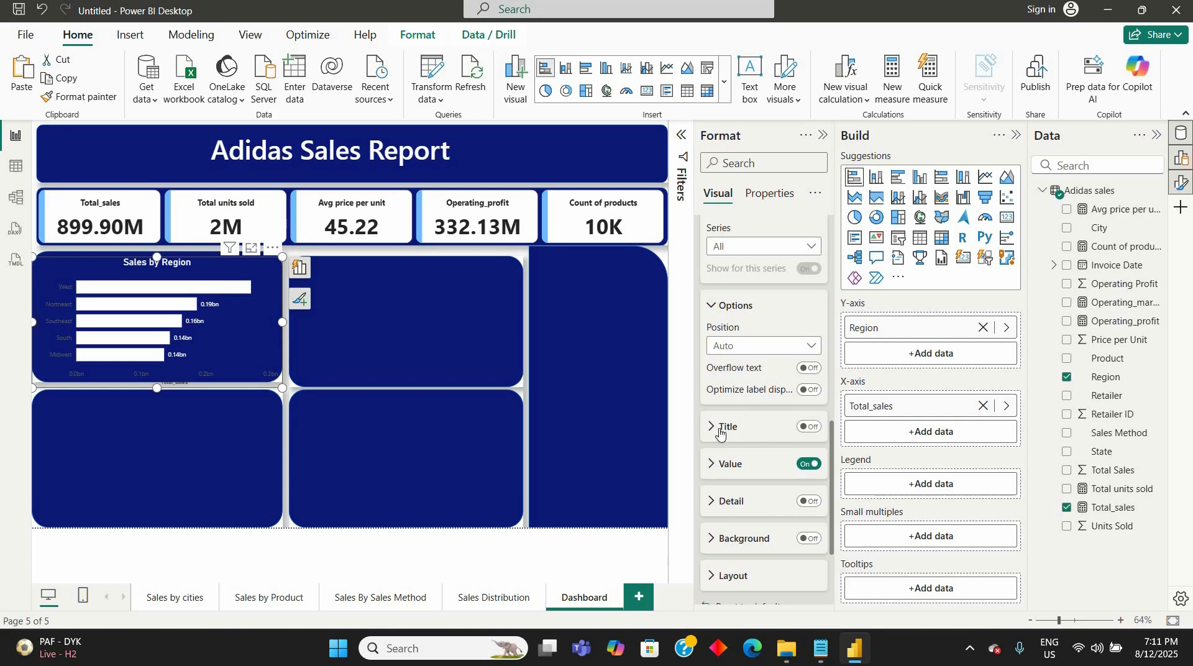
scroll(720, 433, "down", 2)
scroll(720, 428, "up", 5)
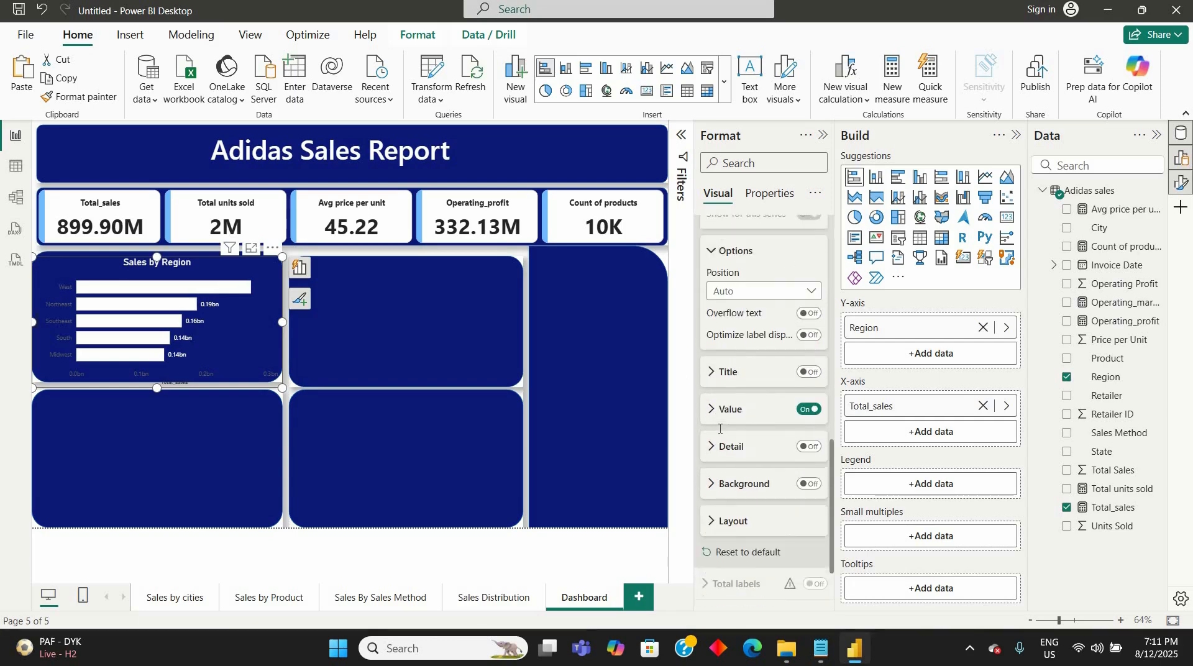
scroll(767, 385, "up", 1)
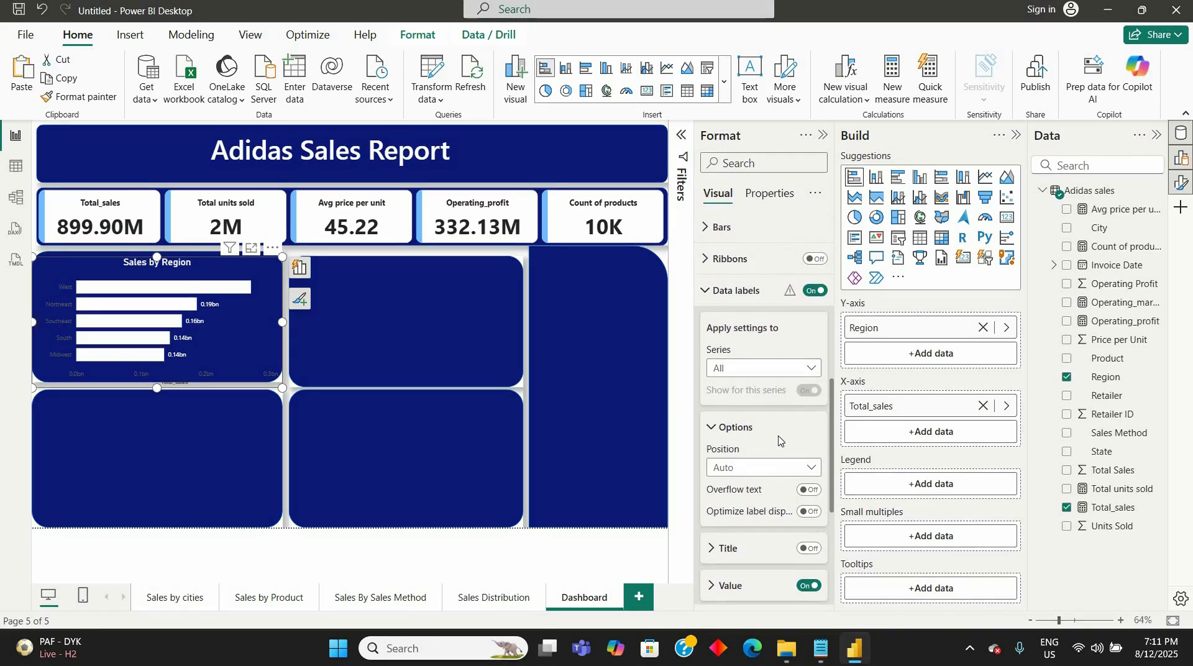
left_click(810, 473)
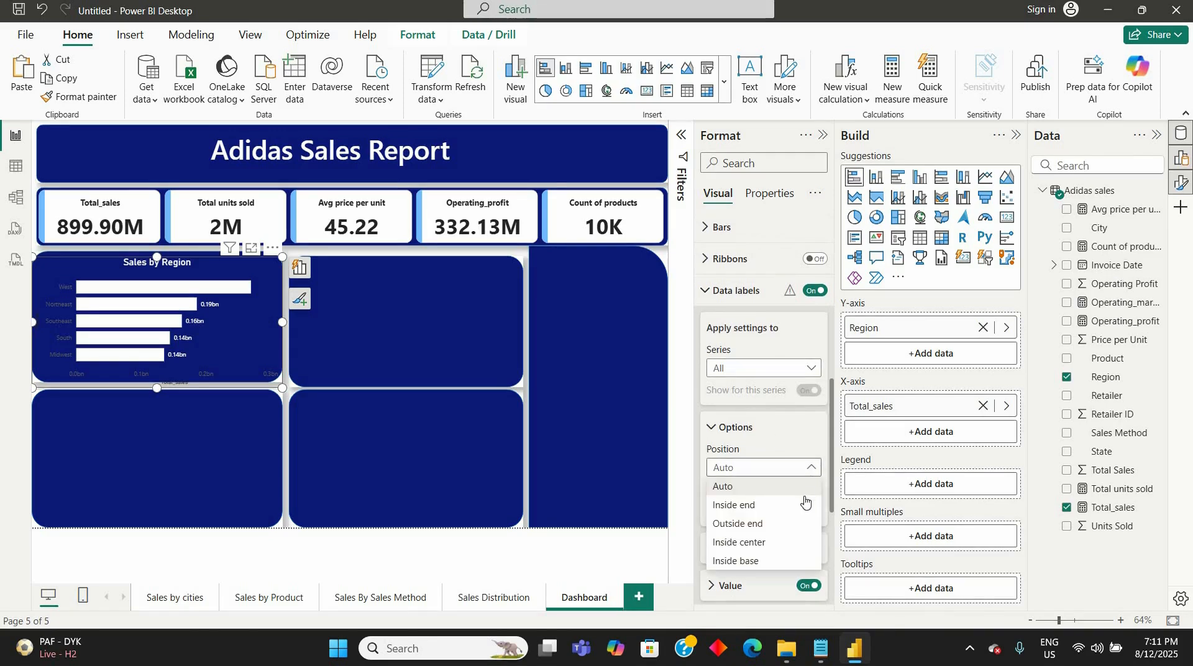
left_click(786, 545)
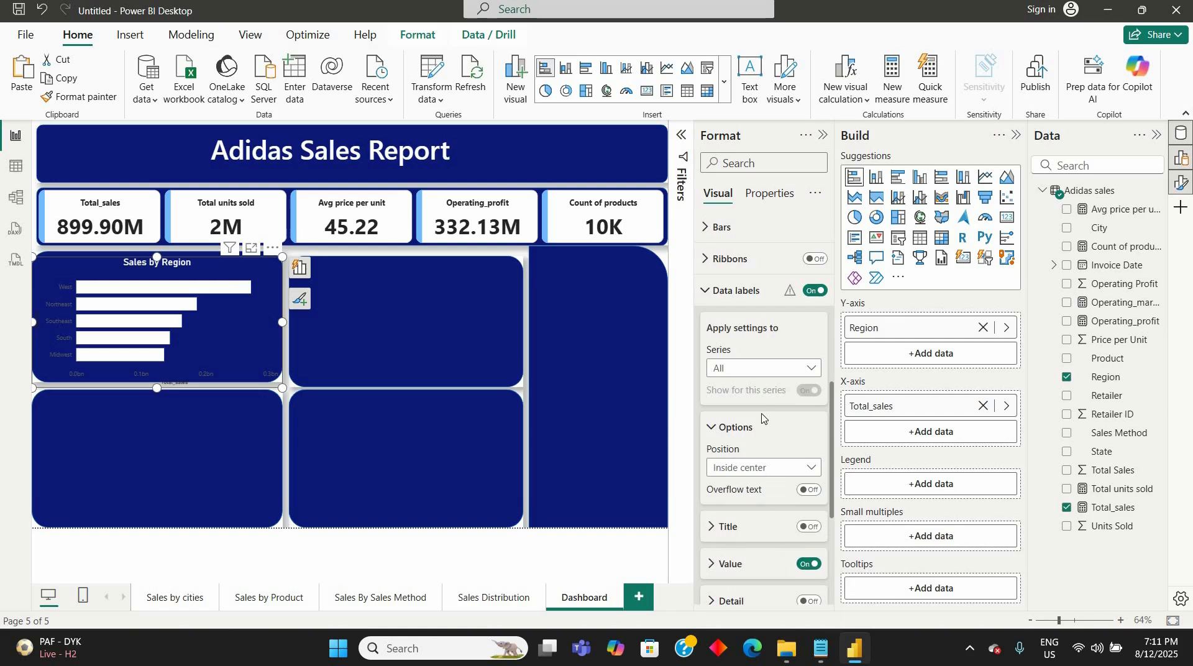
- Set the data label value color of the Sales by Region chart to black
scroll(762, 420, "down", 4)
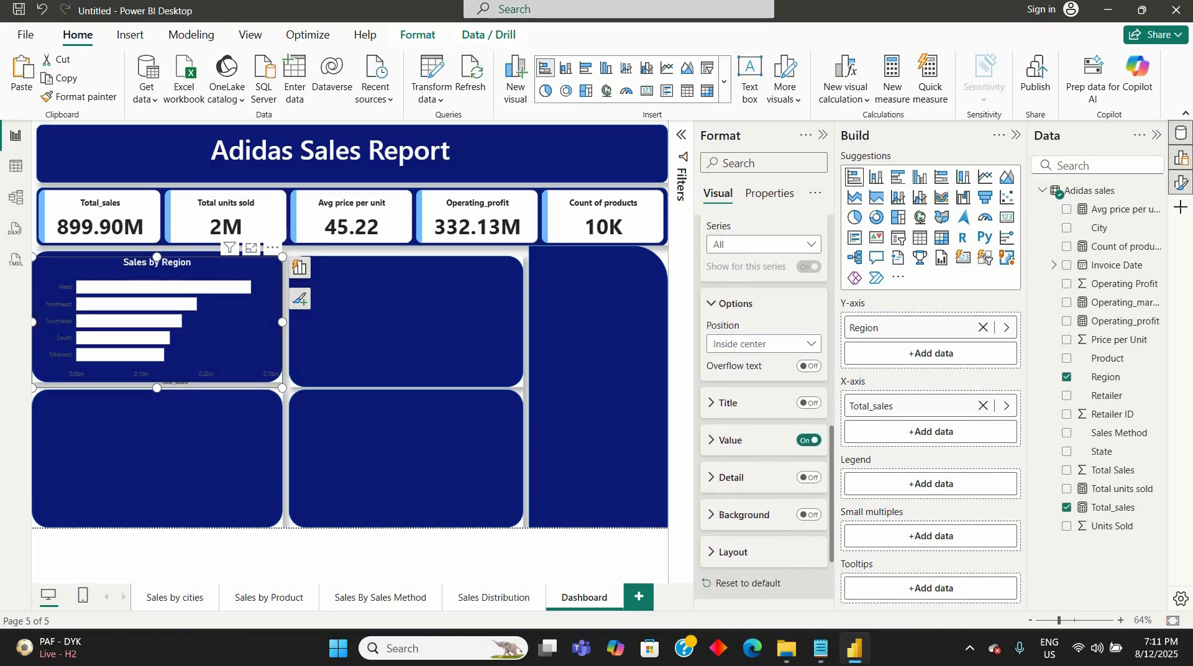
left_click(713, 440)
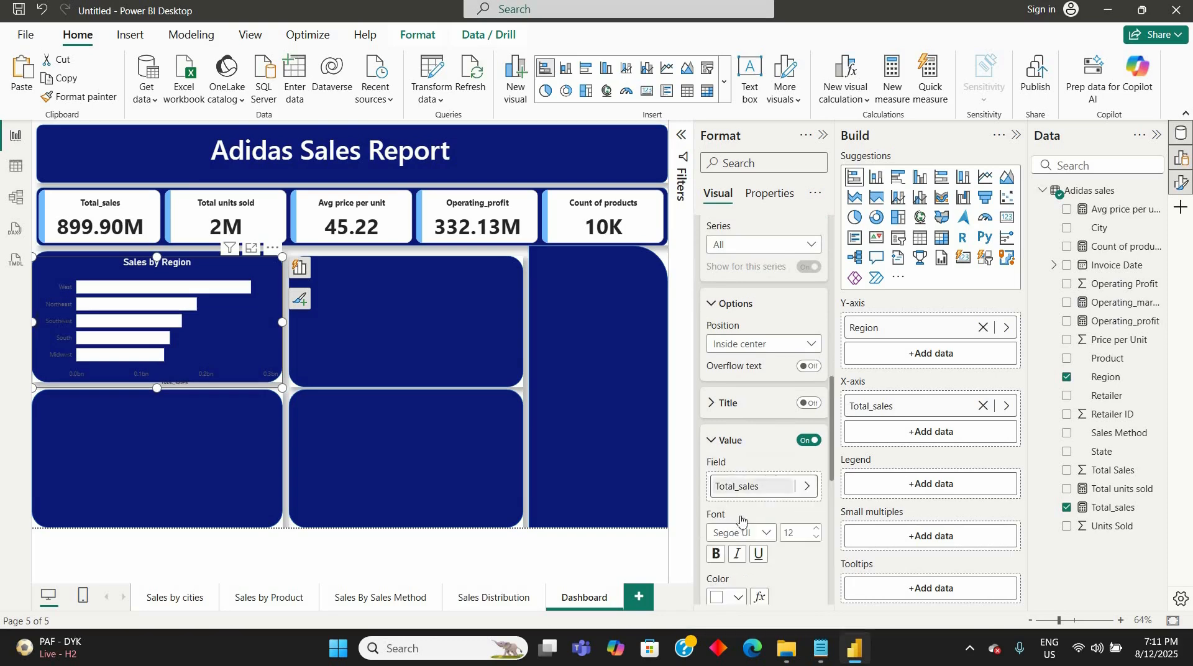
scroll(742, 518, "down", 3)
left_click(738, 513)
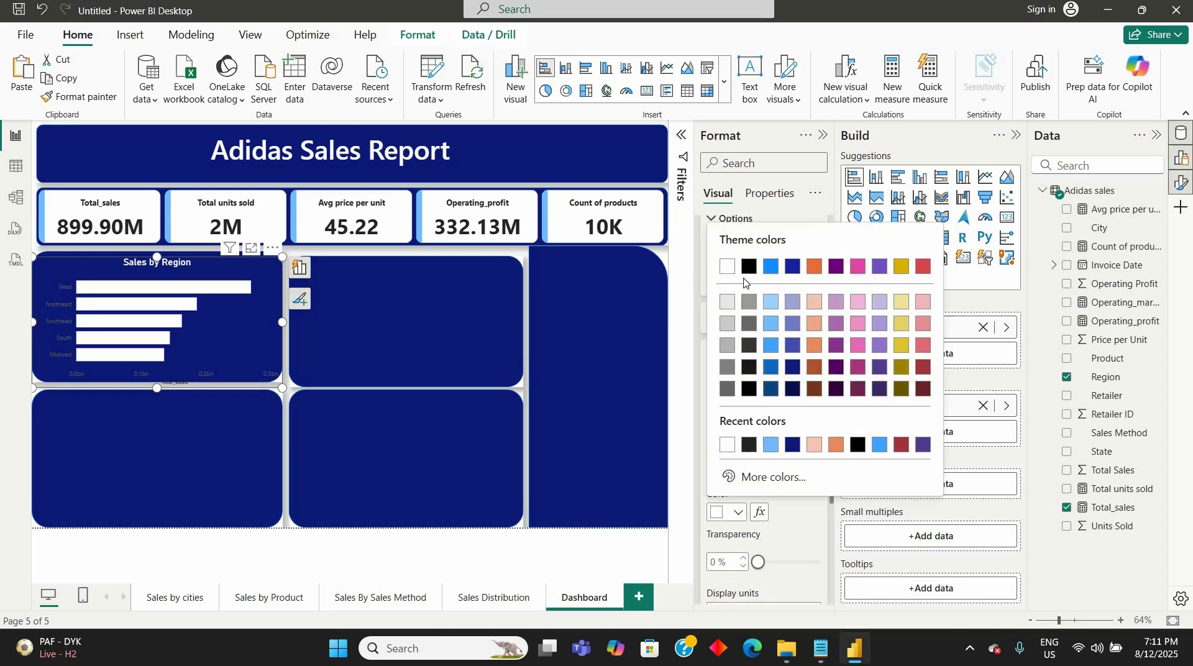
left_click(749, 267)
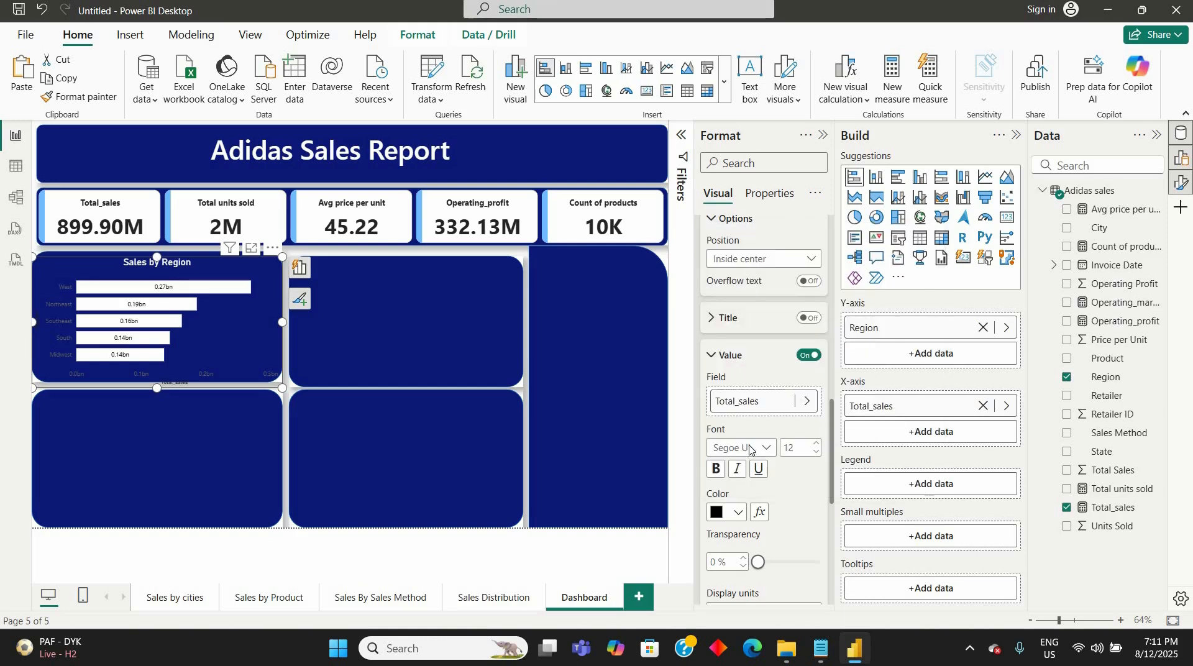
- Set the Sales by Region data label position to Inside end and the label value font size to 17
scroll(750, 448, "up", 6)
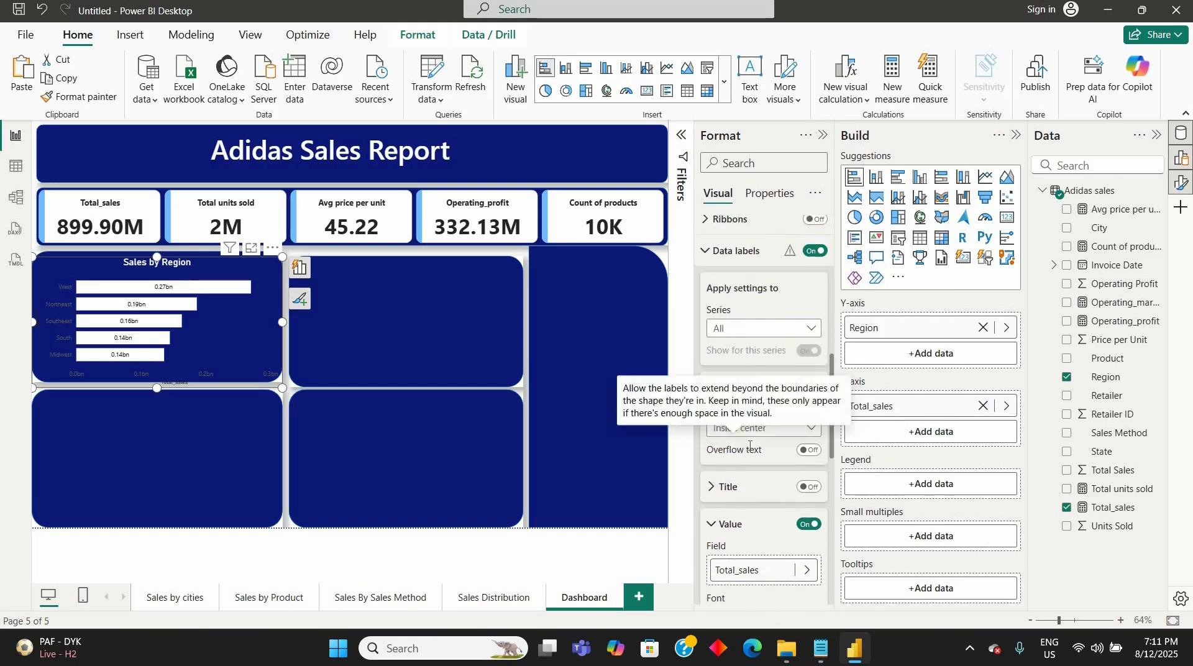
scroll(750, 446, "up", 5)
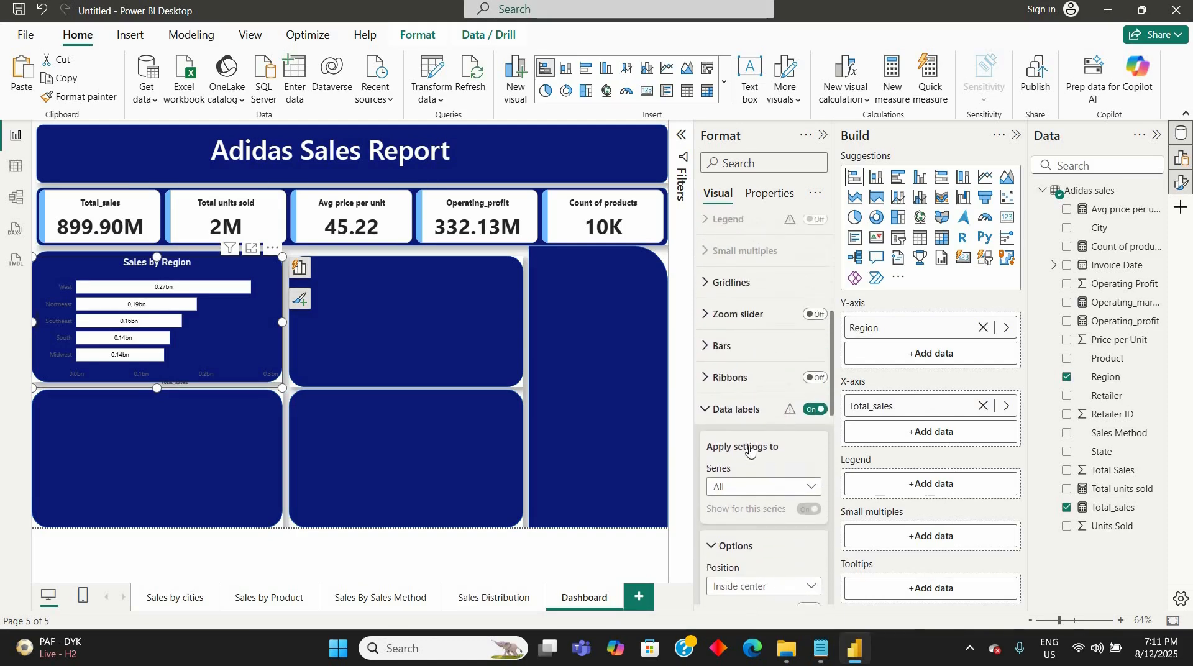
scroll(750, 448, "up", 2)
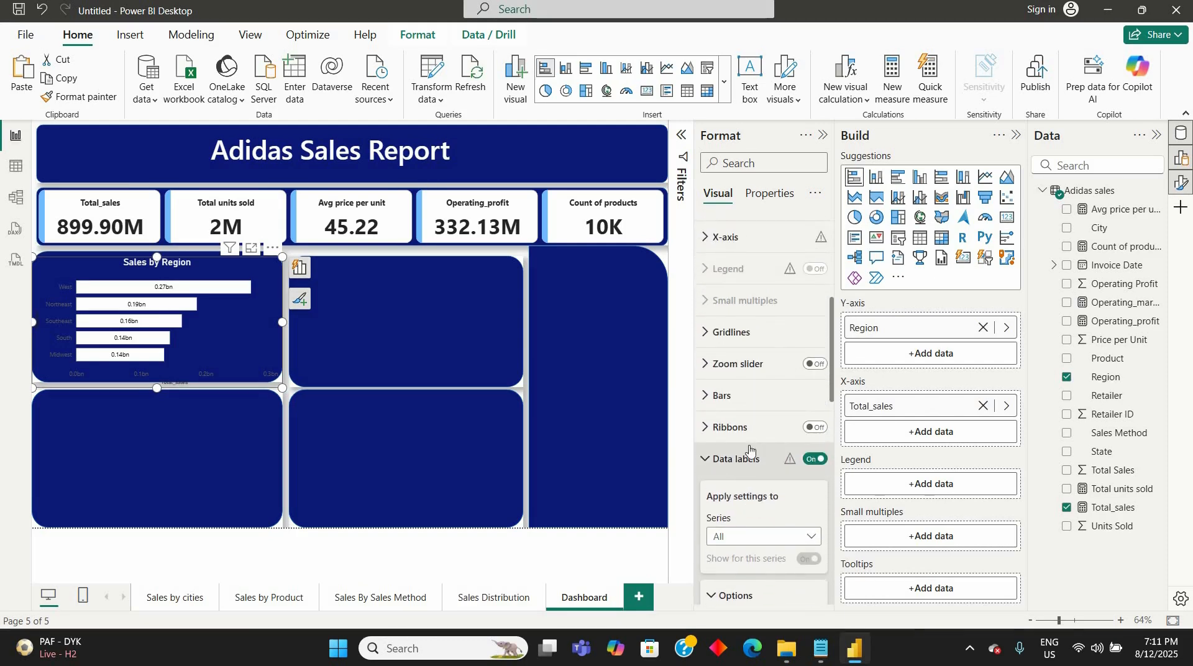
scroll(750, 449, "down", 3)
left_click(811, 516)
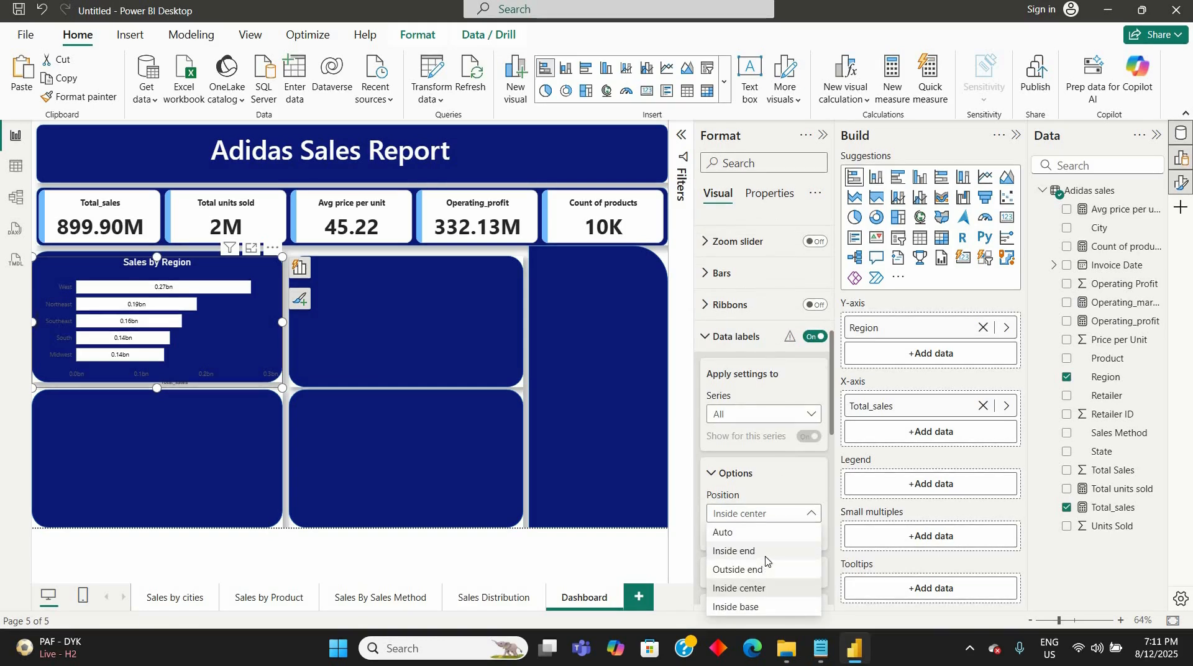
left_click(764, 551)
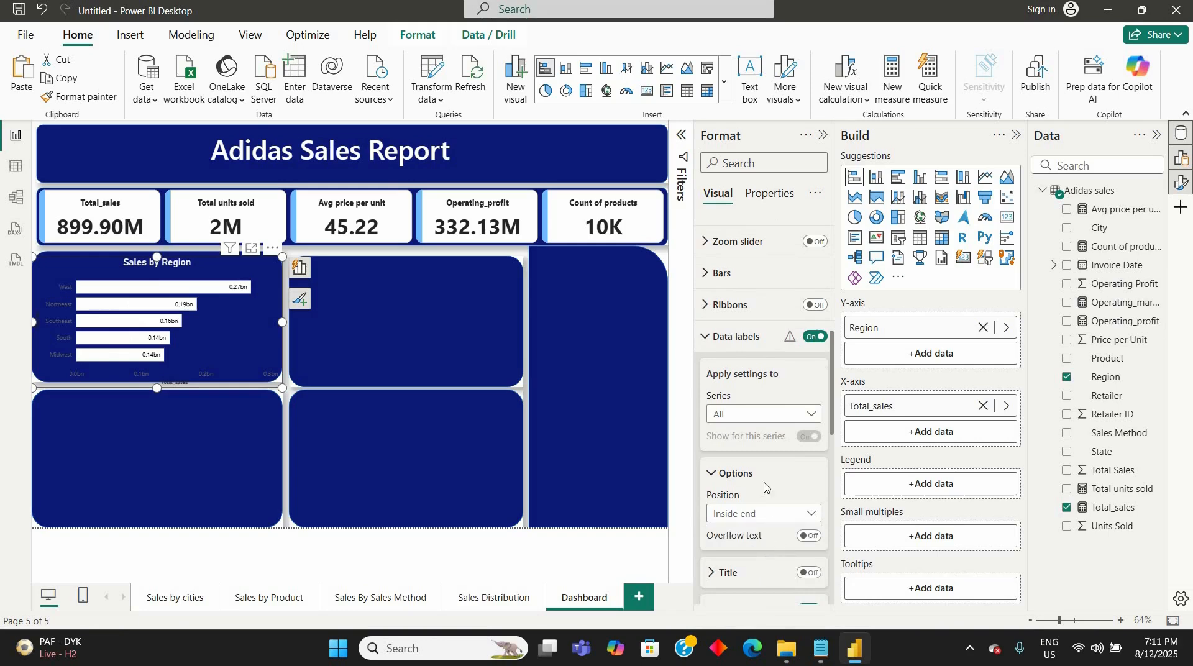
scroll(765, 488, "down", 3)
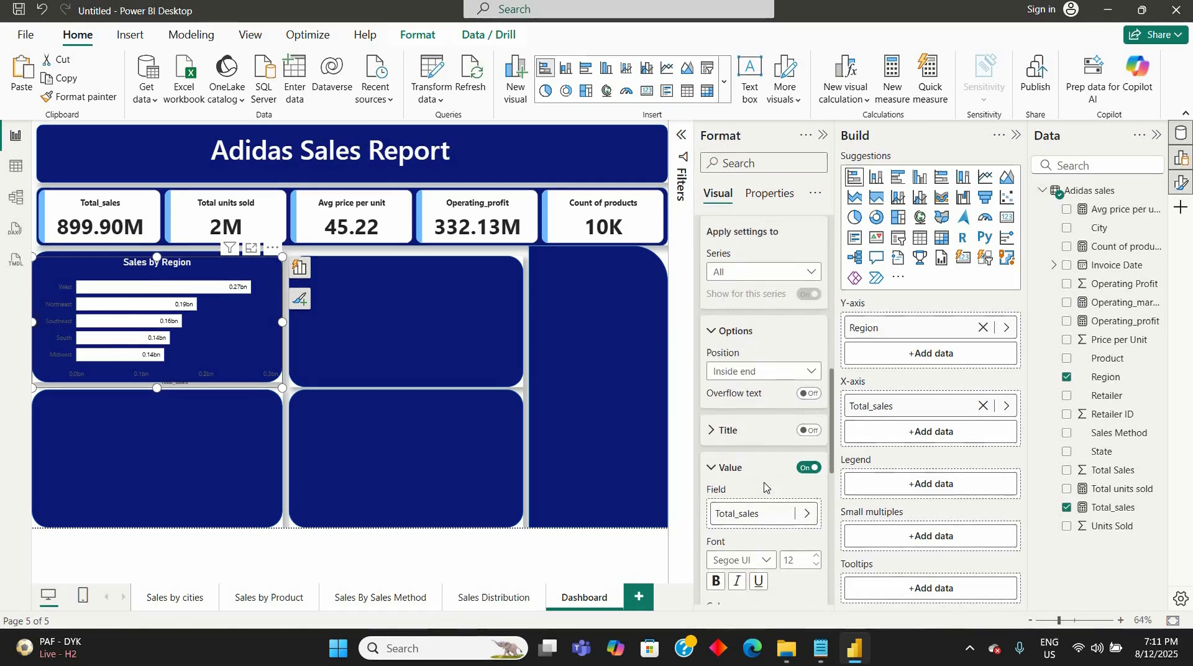
scroll(802, 506, "down", 1)
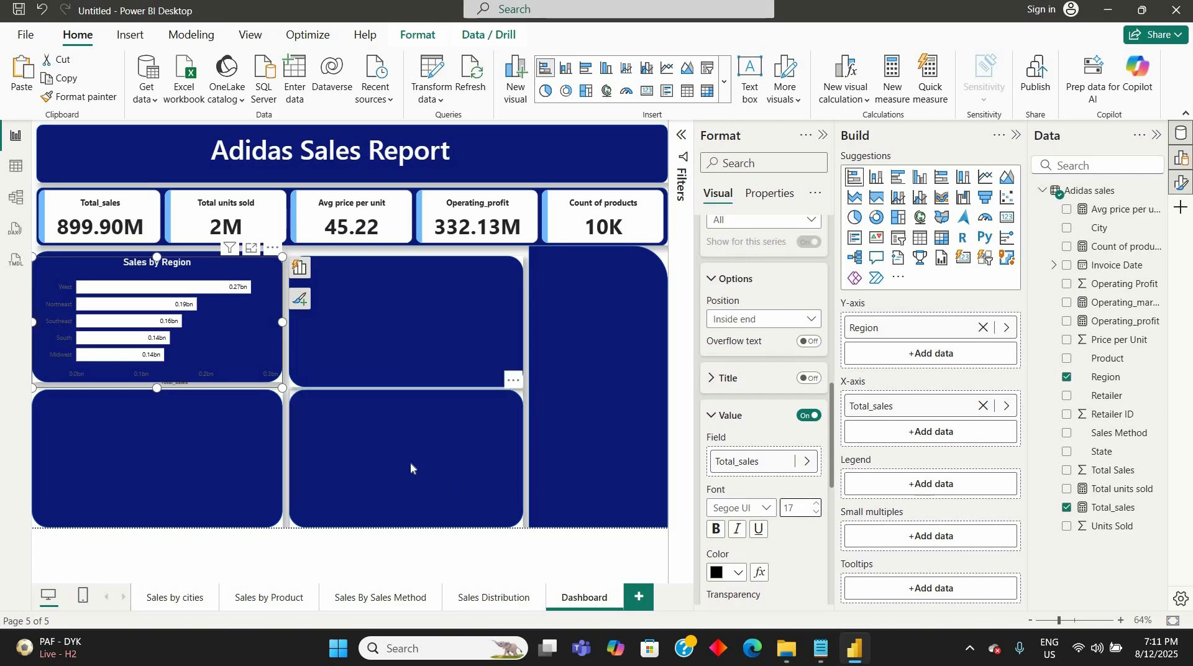
- Look through the upper-middle navy panel's formatting, covering its shape style, fill, text, and size and style settings
left_click(416, 346)
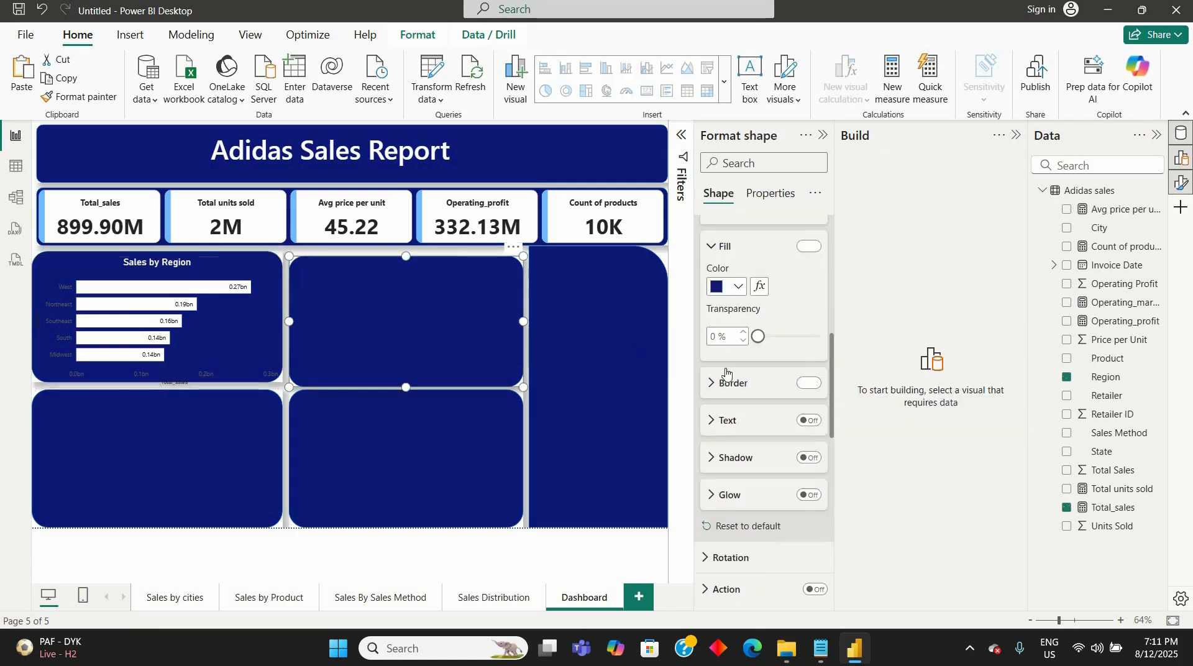
left_click(712, 247)
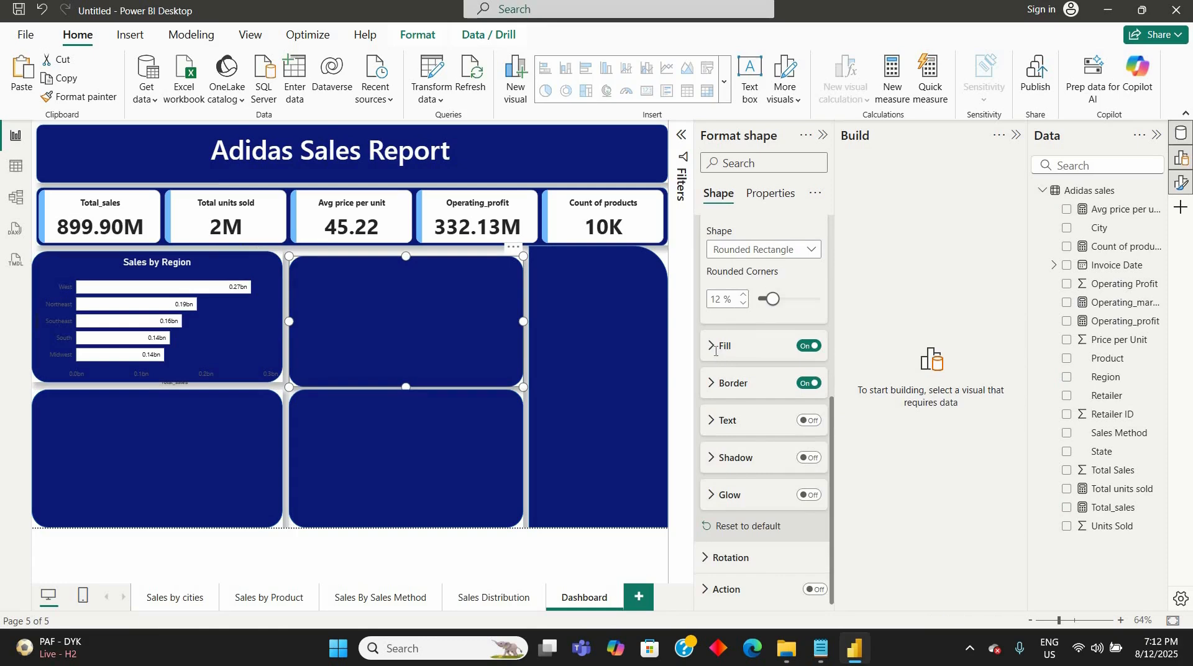
scroll(715, 352, "up", 1)
scroll(715, 352, "up", 2)
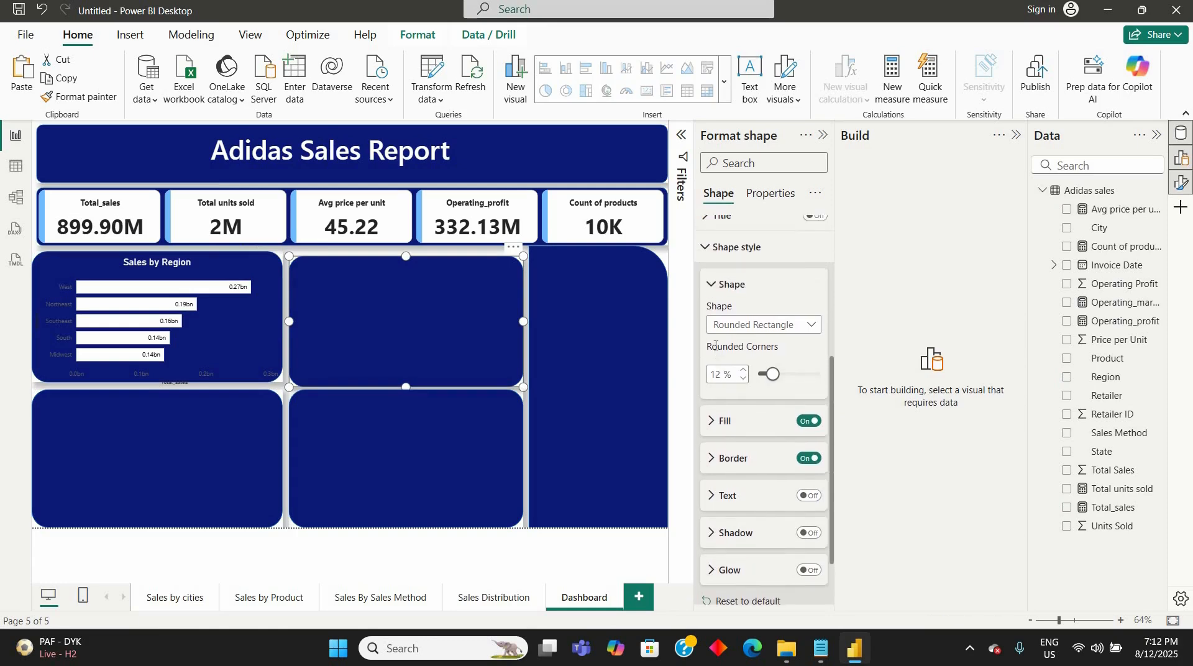
left_click(712, 288)
scroll(735, 389, "up", 3)
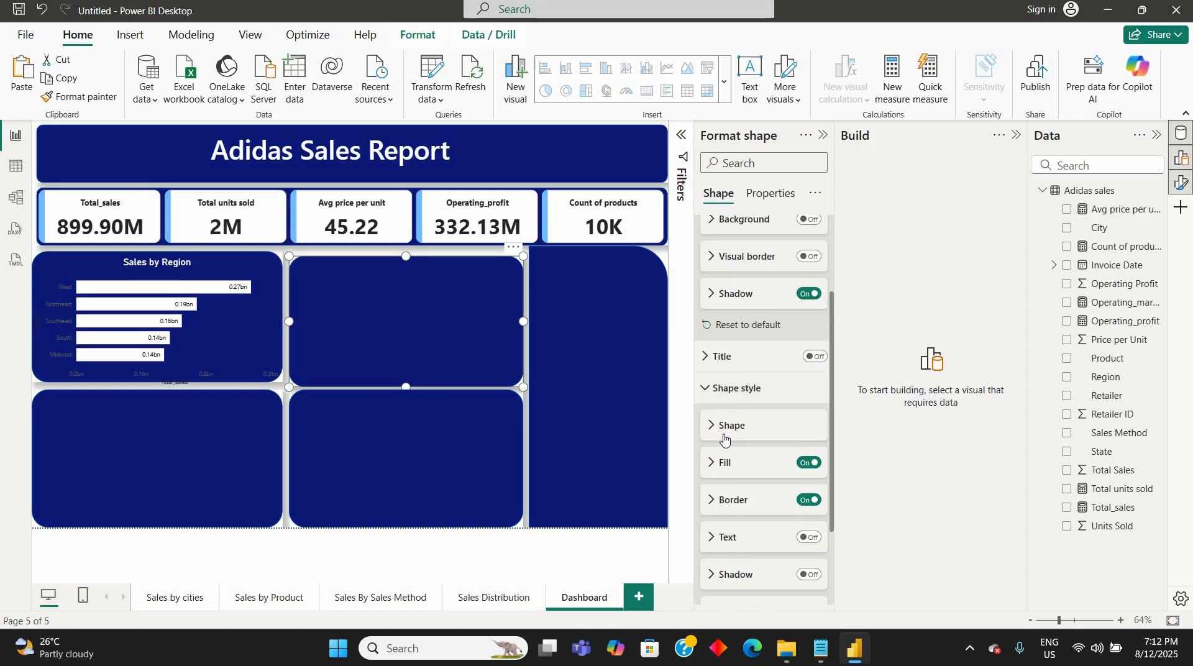
scroll(724, 438, "down", 3)
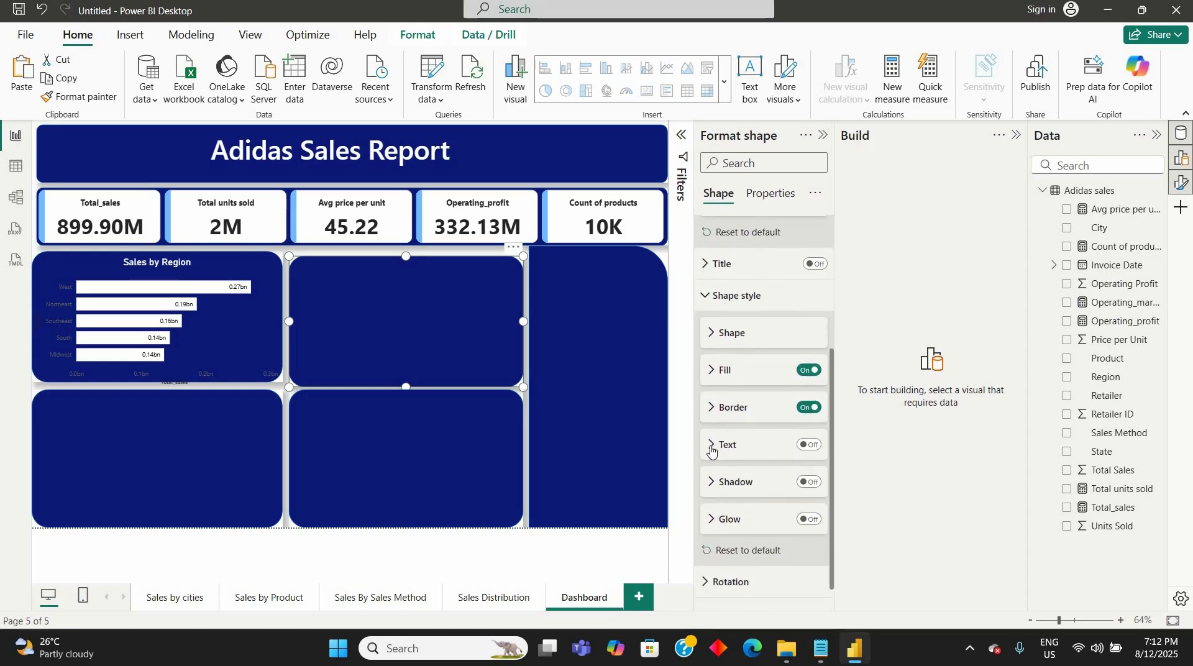
left_click(712, 450)
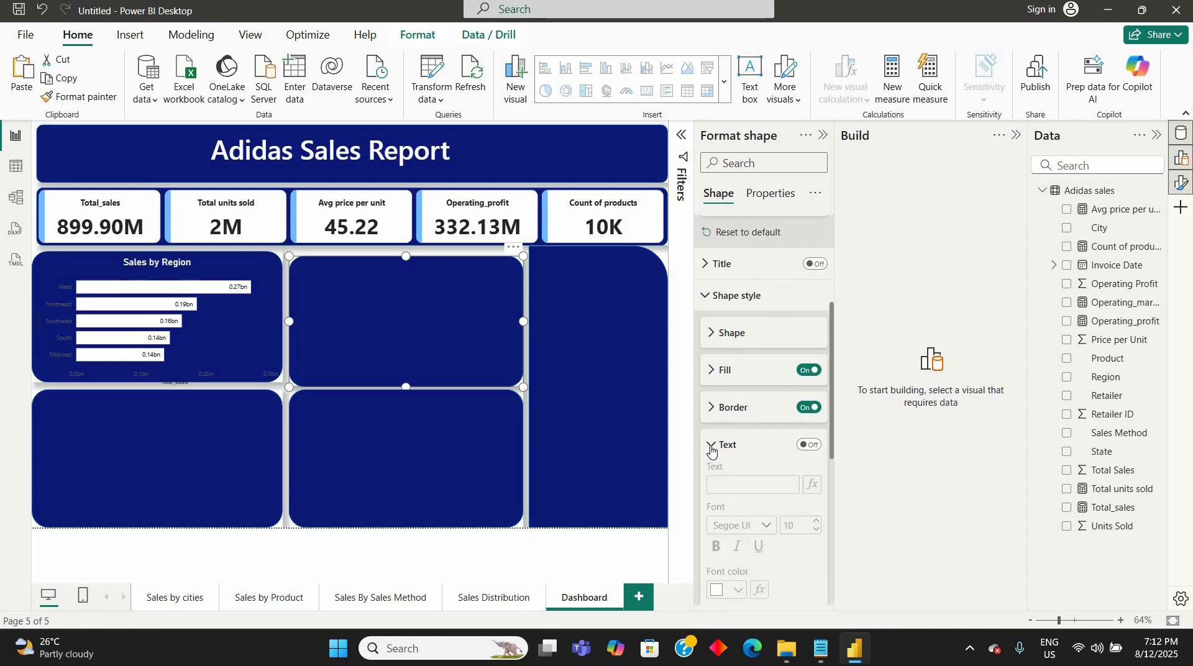
left_click(712, 448)
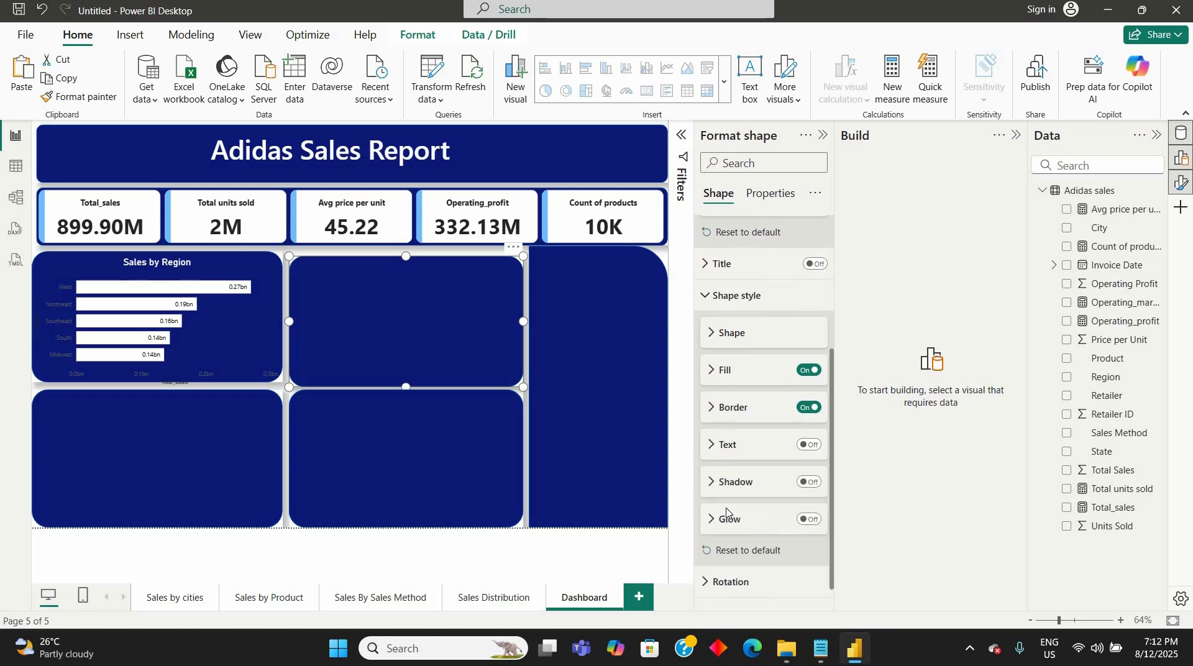
scroll(723, 541, "down", 1)
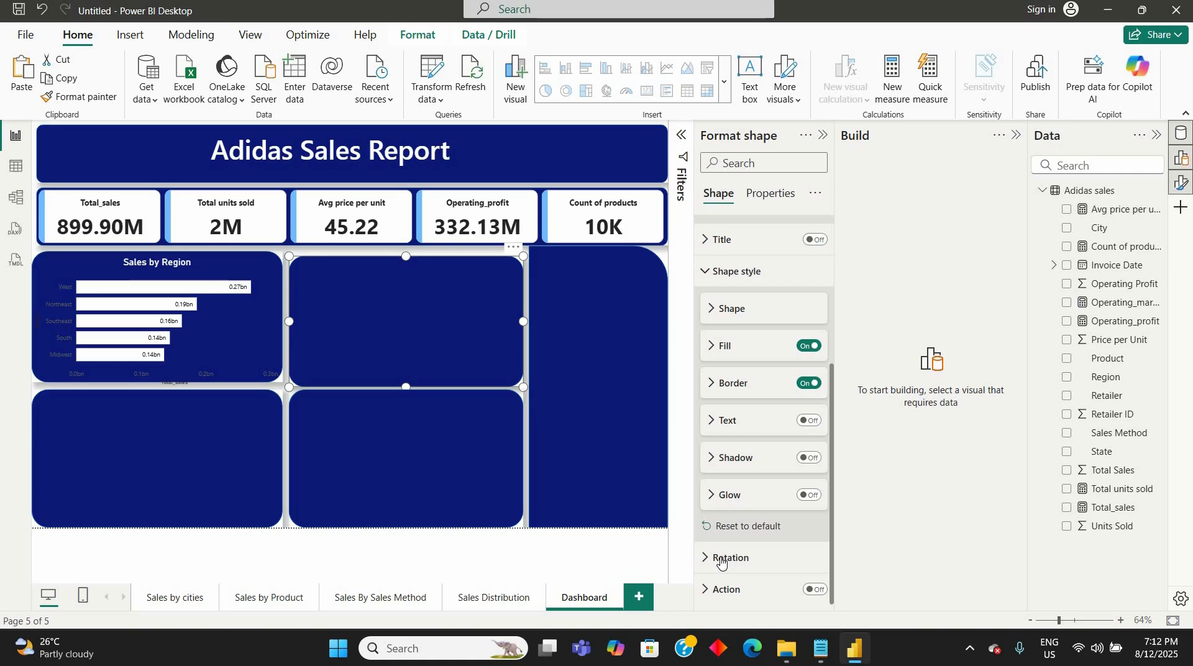
scroll(708, 472, "up", 5)
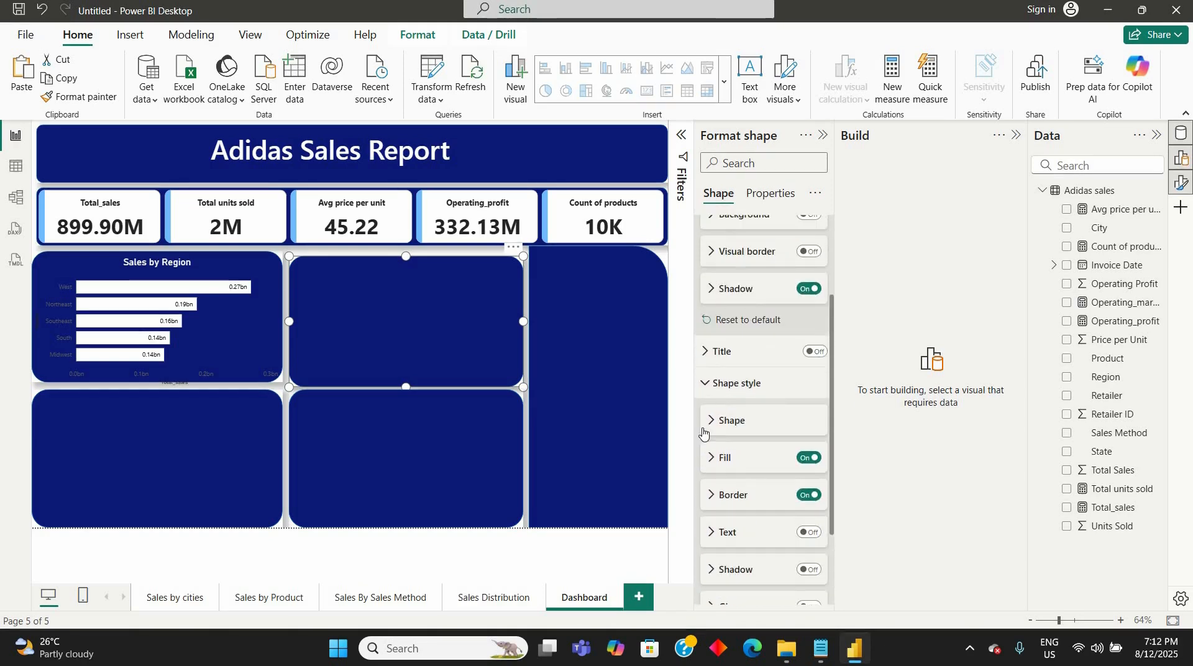
left_click(704, 427)
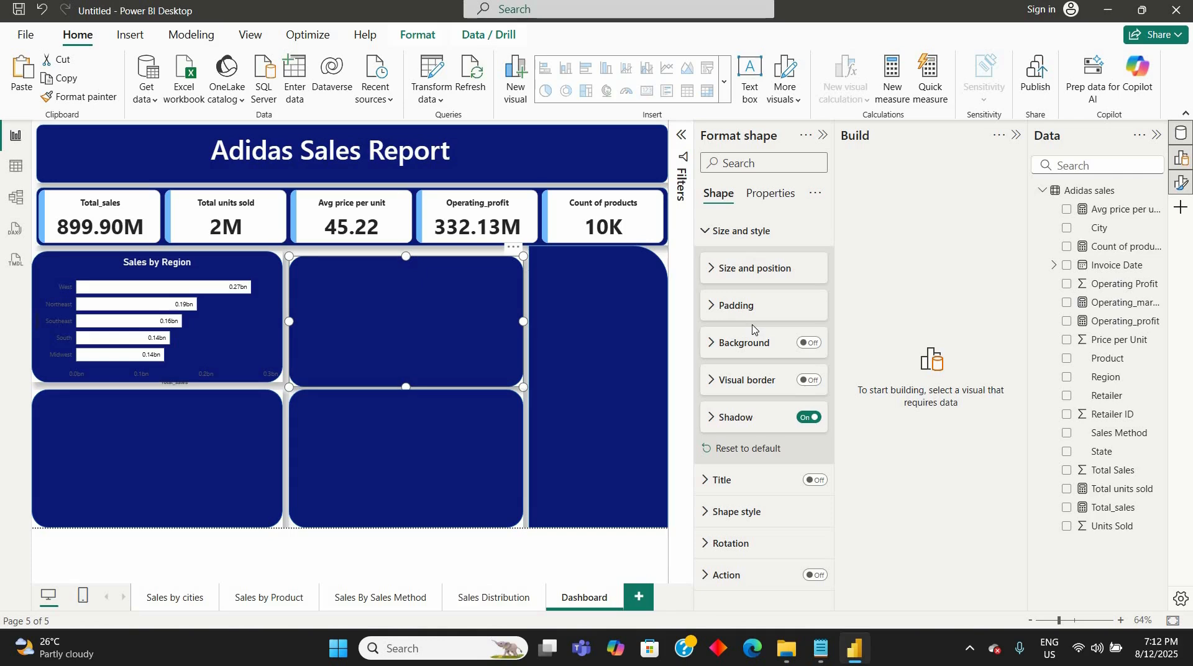
left_click(710, 269)
left_click(710, 268)
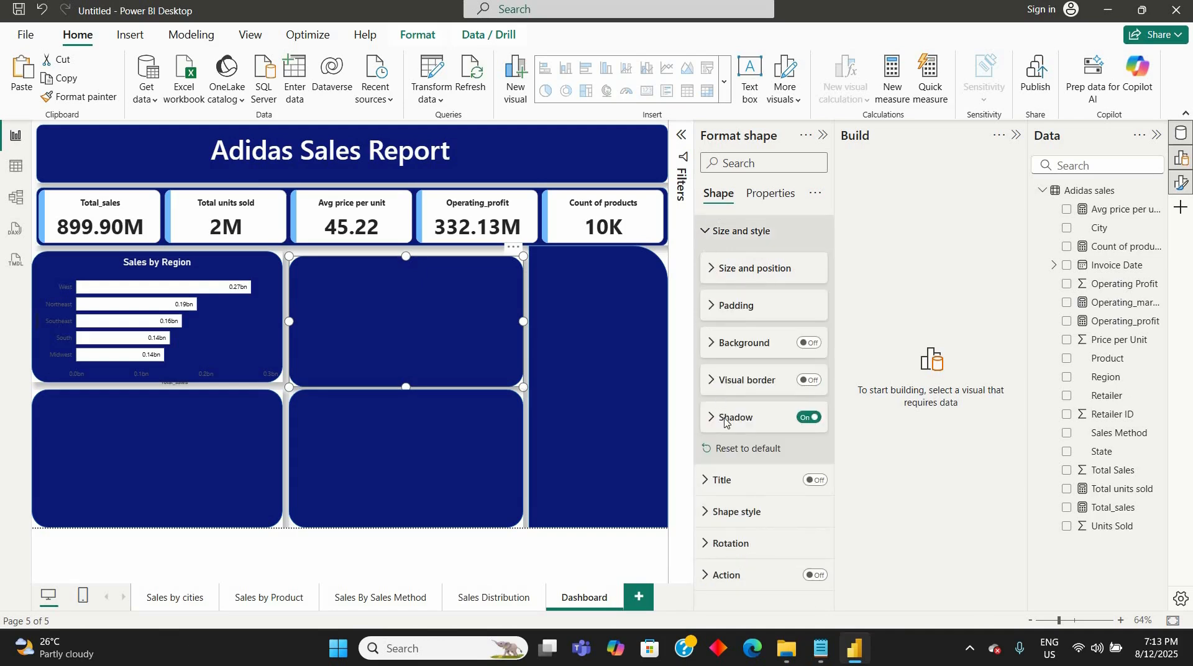
left_click(706, 231)
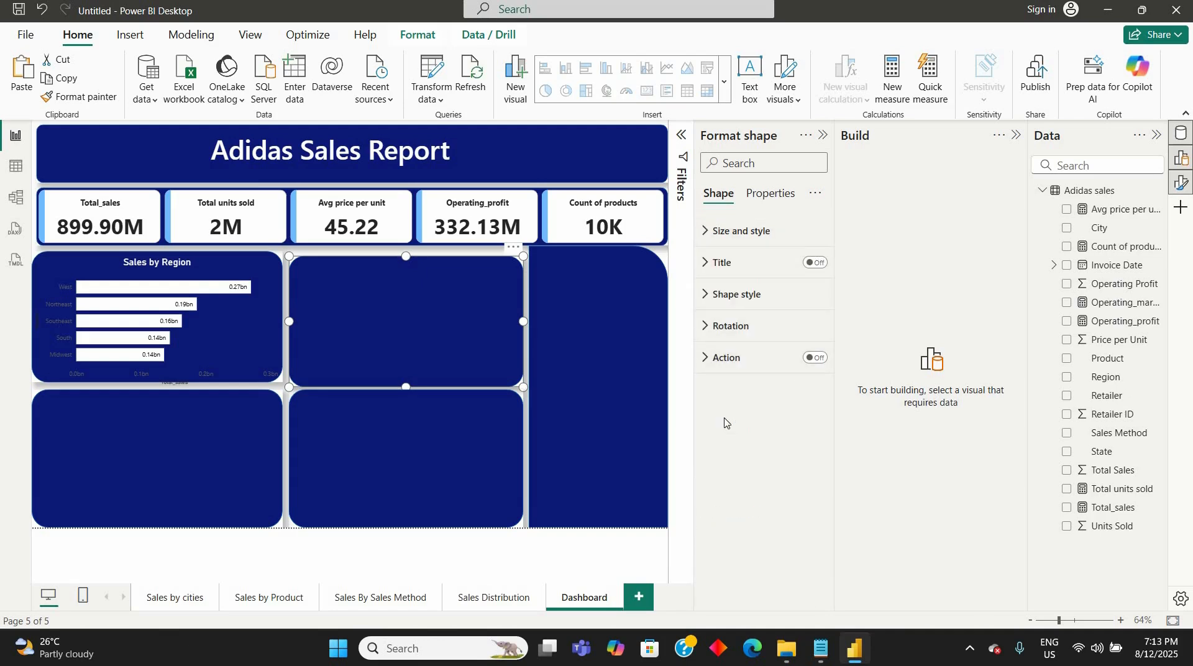
- Set the Sales by Region chart's Y-axis value color to white and the font size to 18
left_click(203, 455)
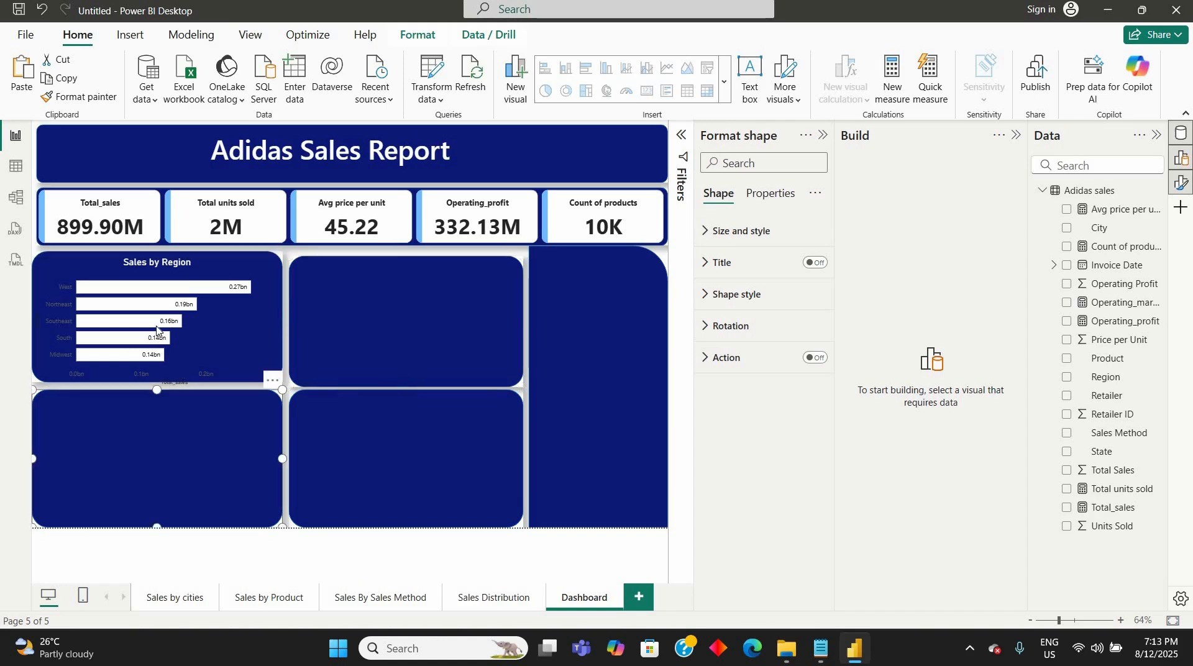
left_click(188, 337)
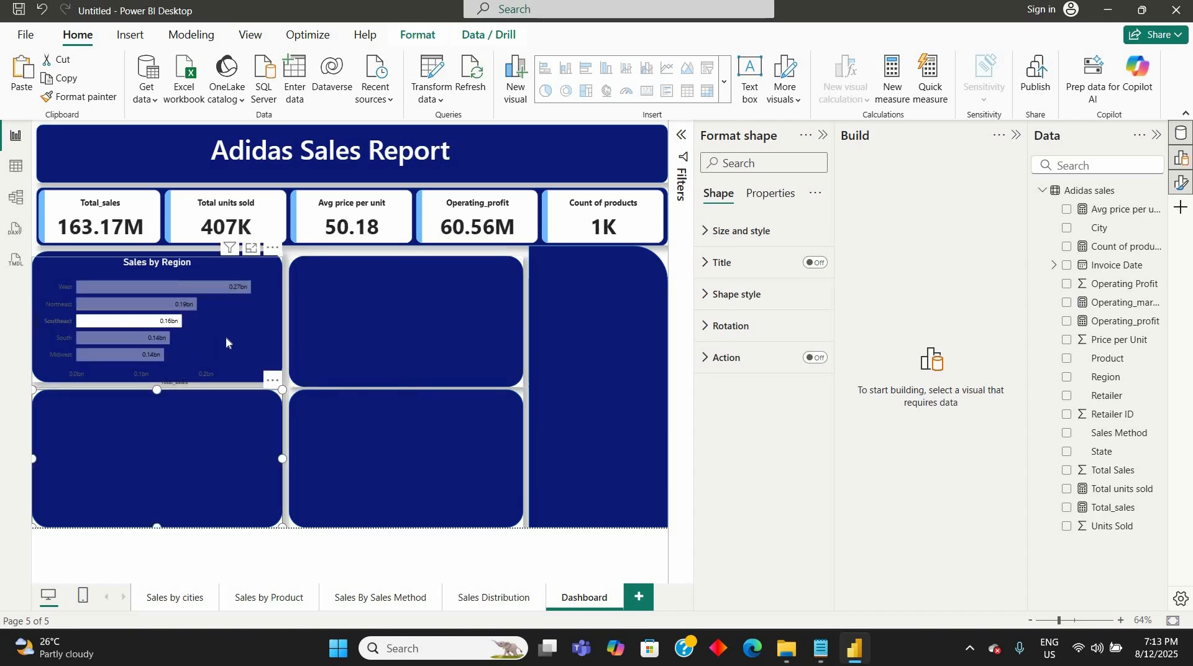
left_click(226, 338)
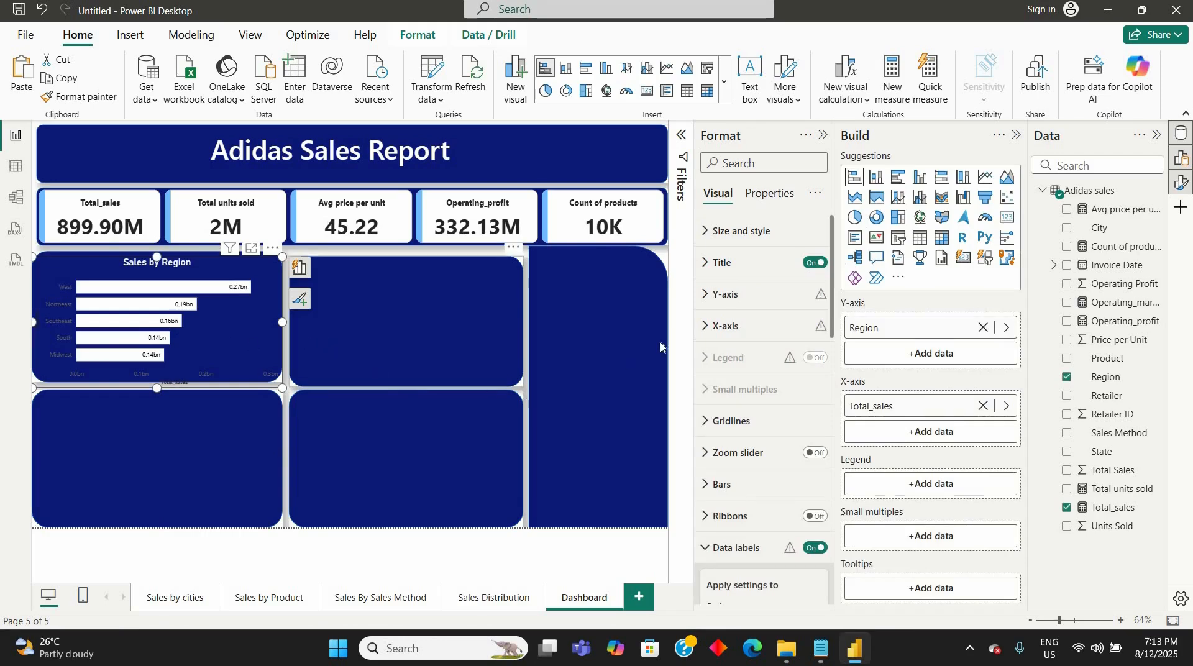
left_click(709, 304)
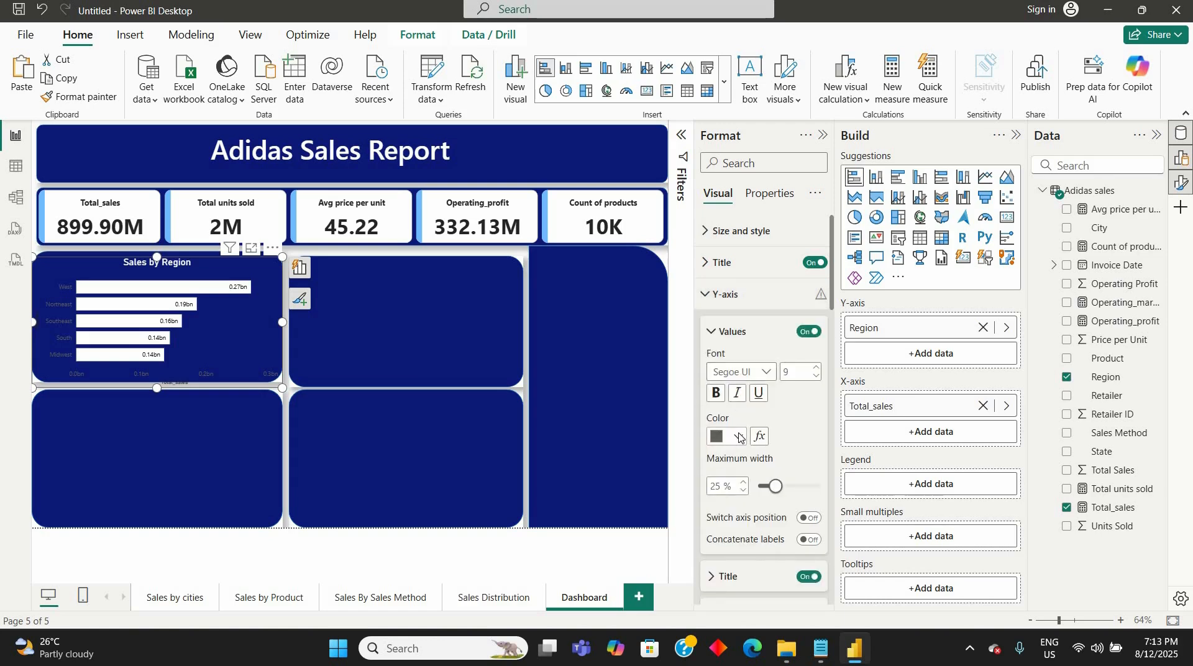
left_click(739, 437)
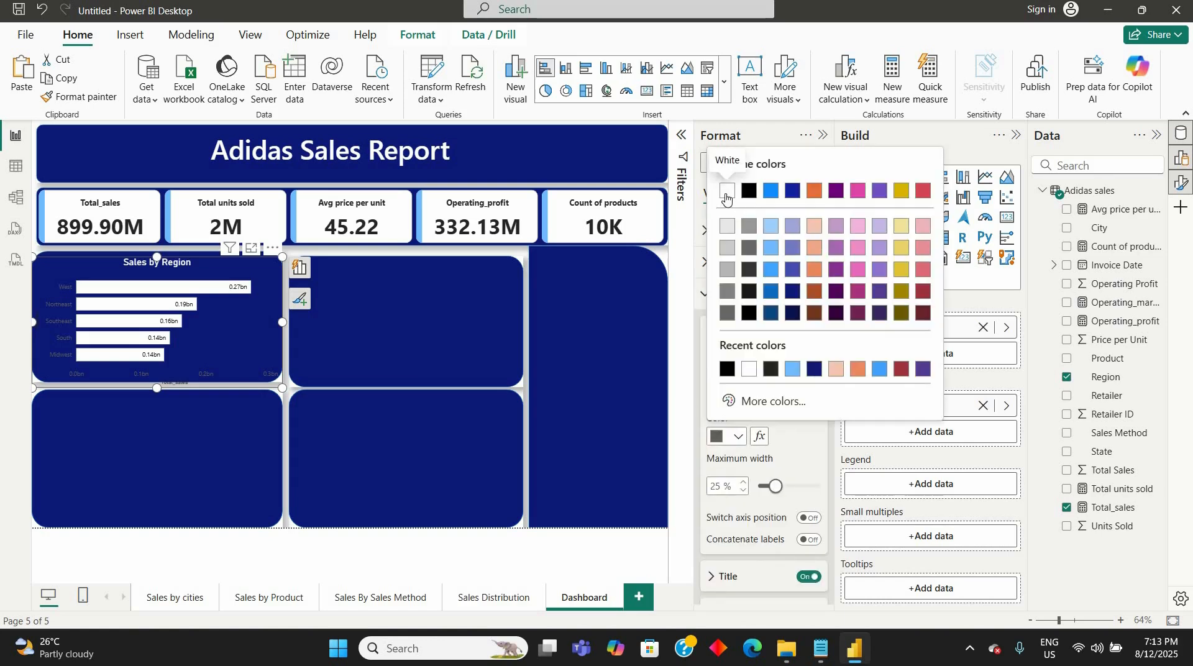
left_click(726, 197)
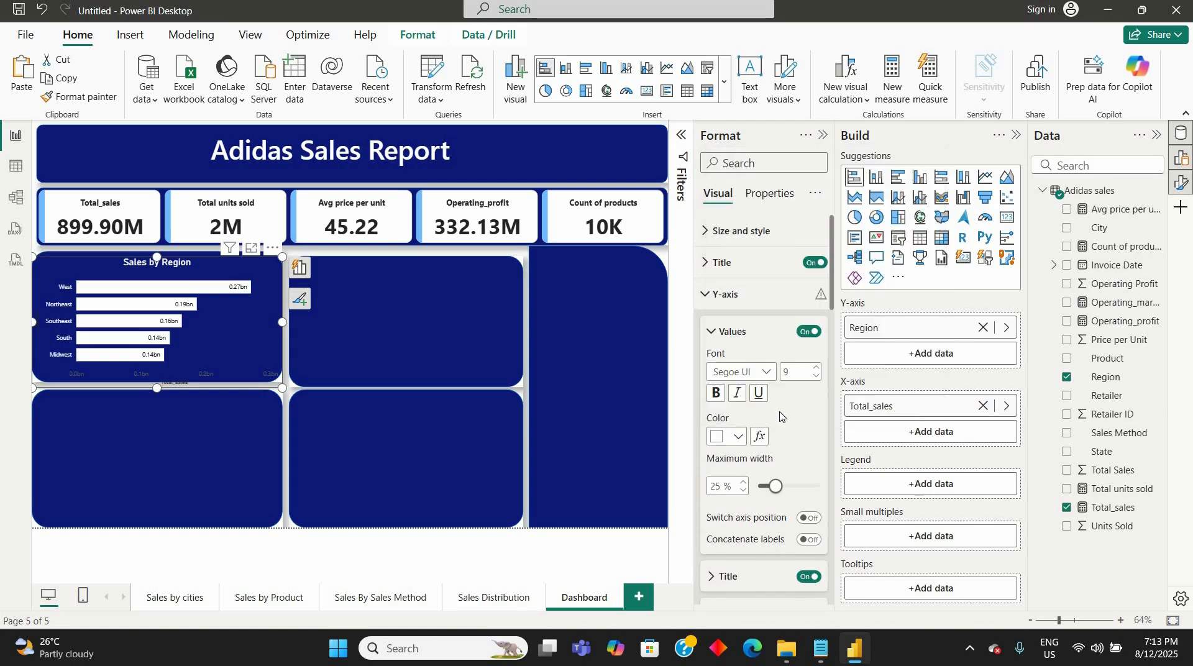
left_click(818, 369)
left_click(818, 369)
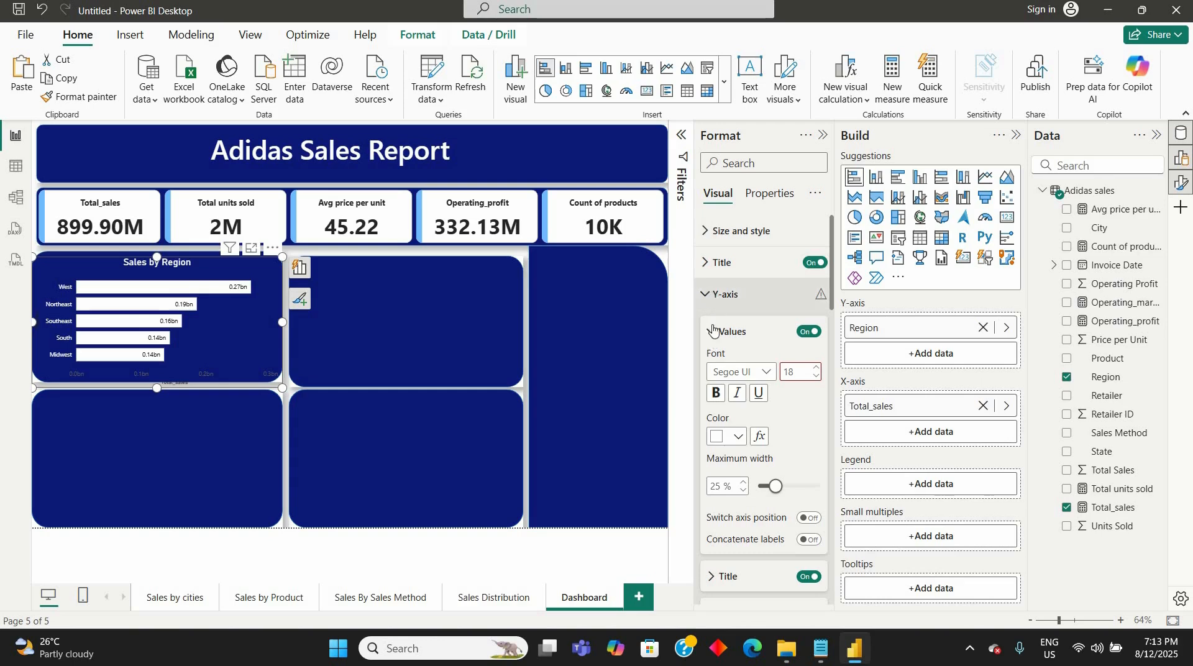
left_click(713, 295)
- Set the Sales by Region chart's X-axis value color to white and the font size to 14
left_click(707, 328)
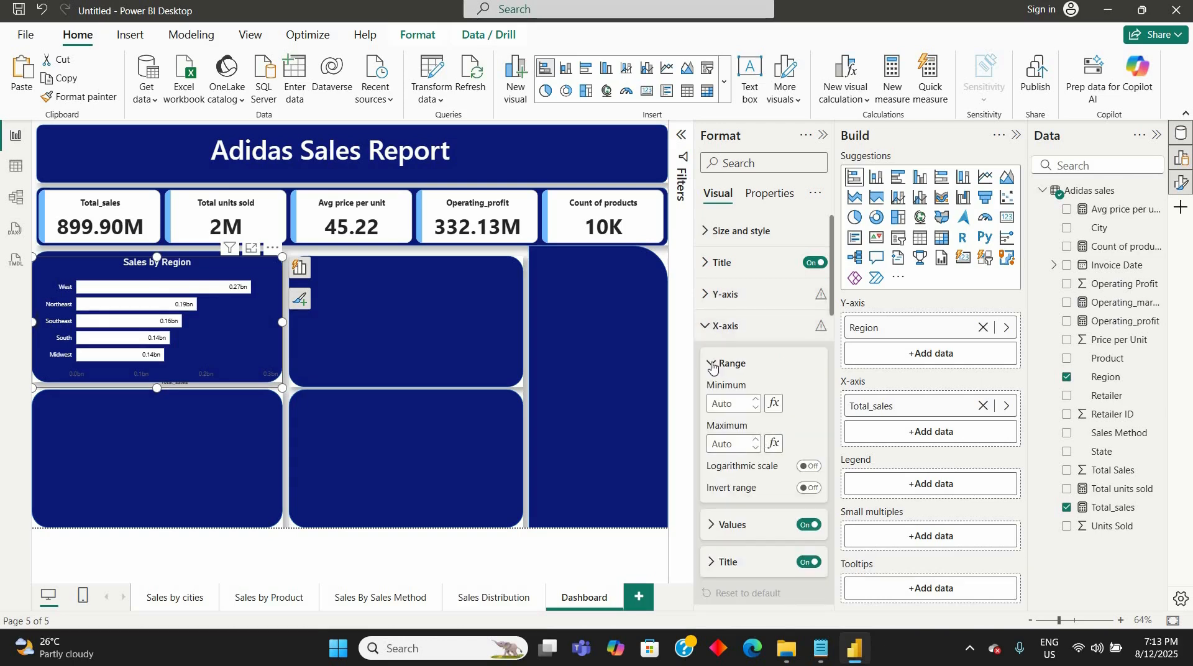
left_click(712, 366)
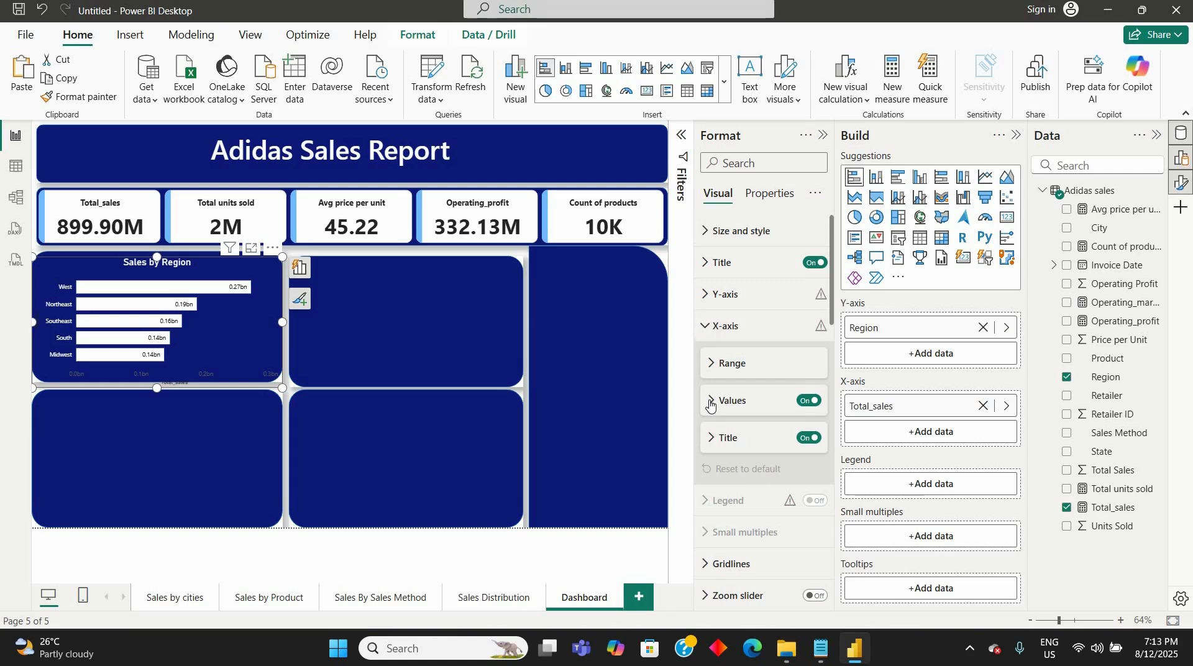
left_click(733, 401)
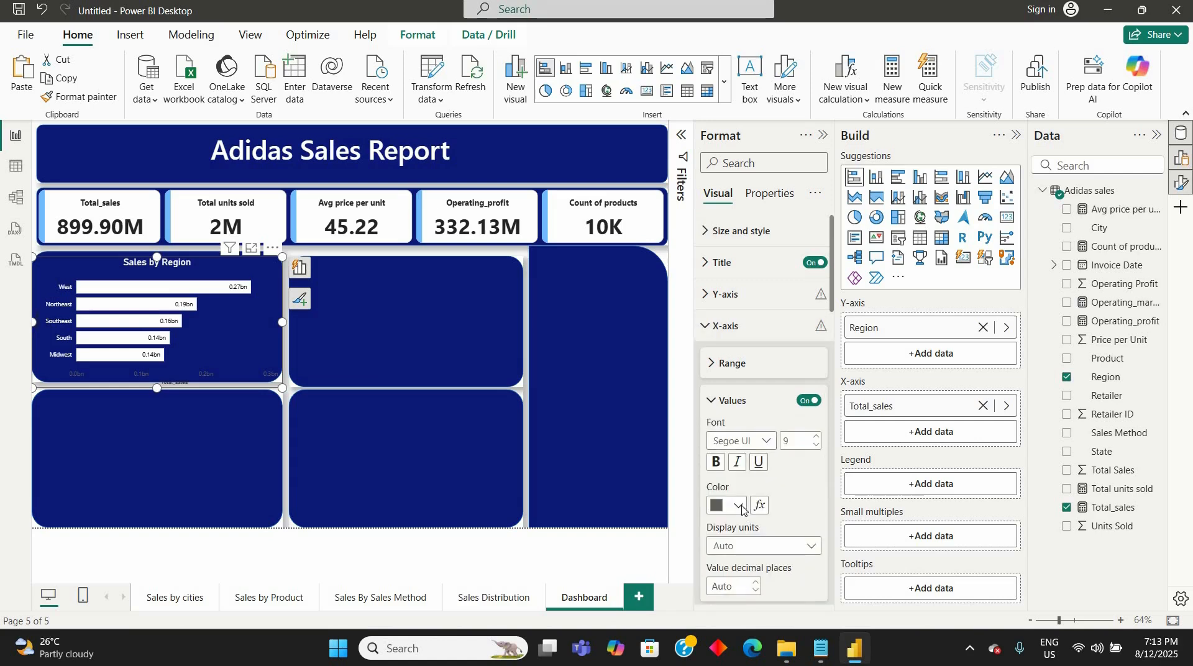
left_click(726, 505)
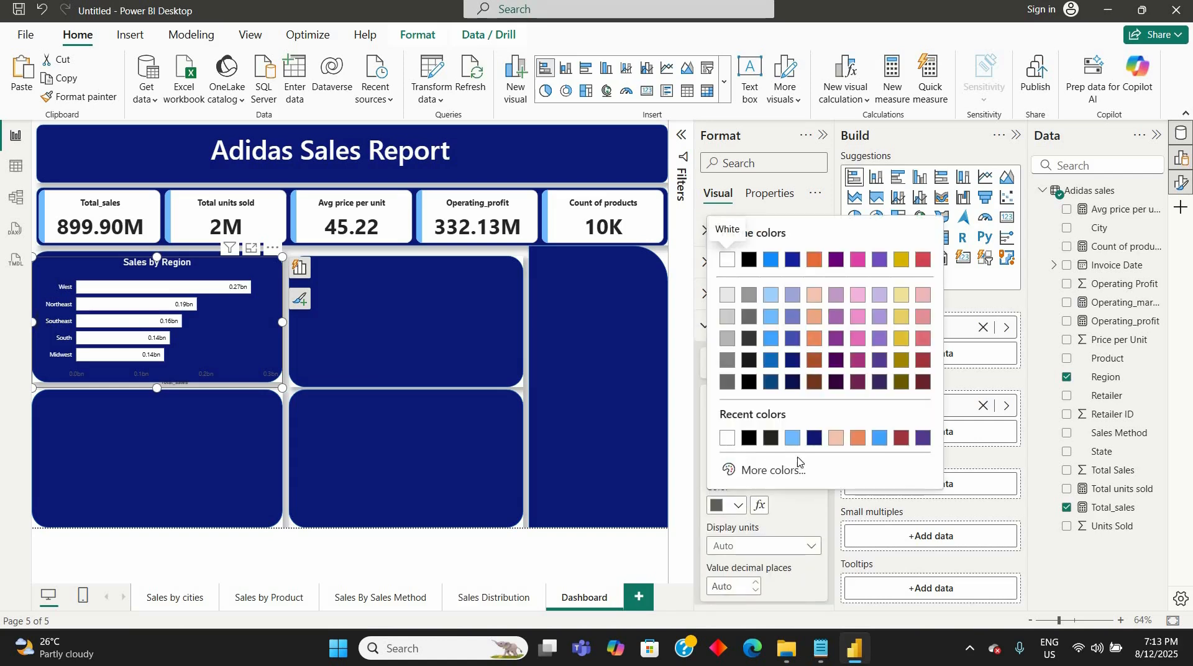
left_click(727, 438)
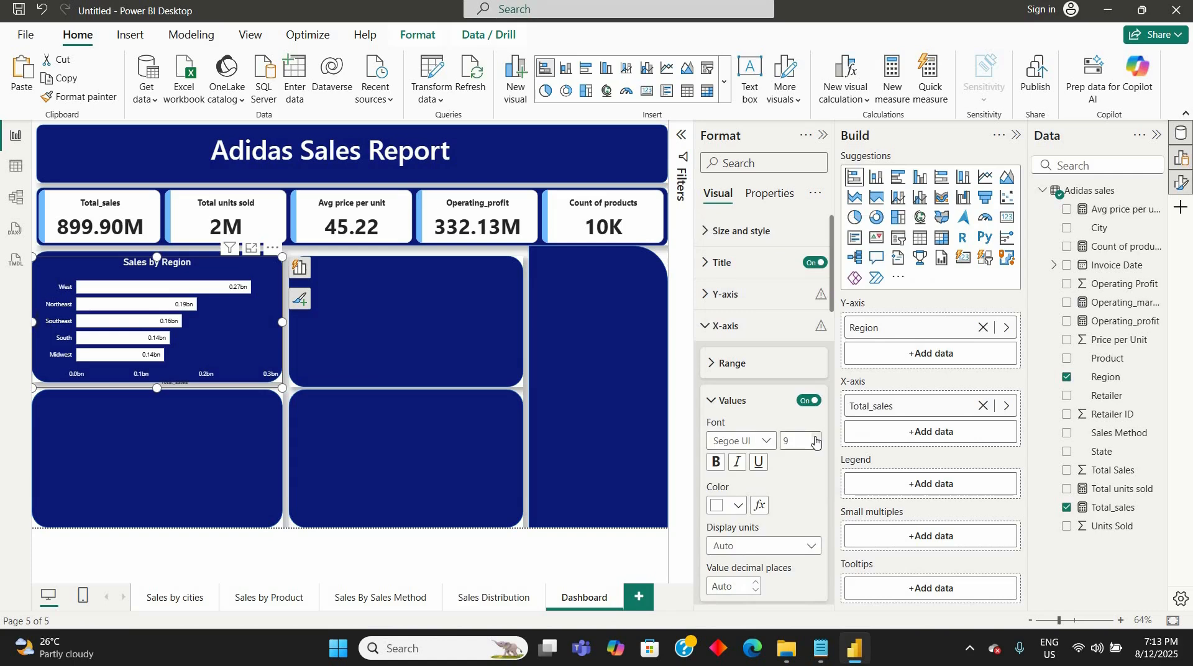
left_click(816, 439)
left_click(816, 437)
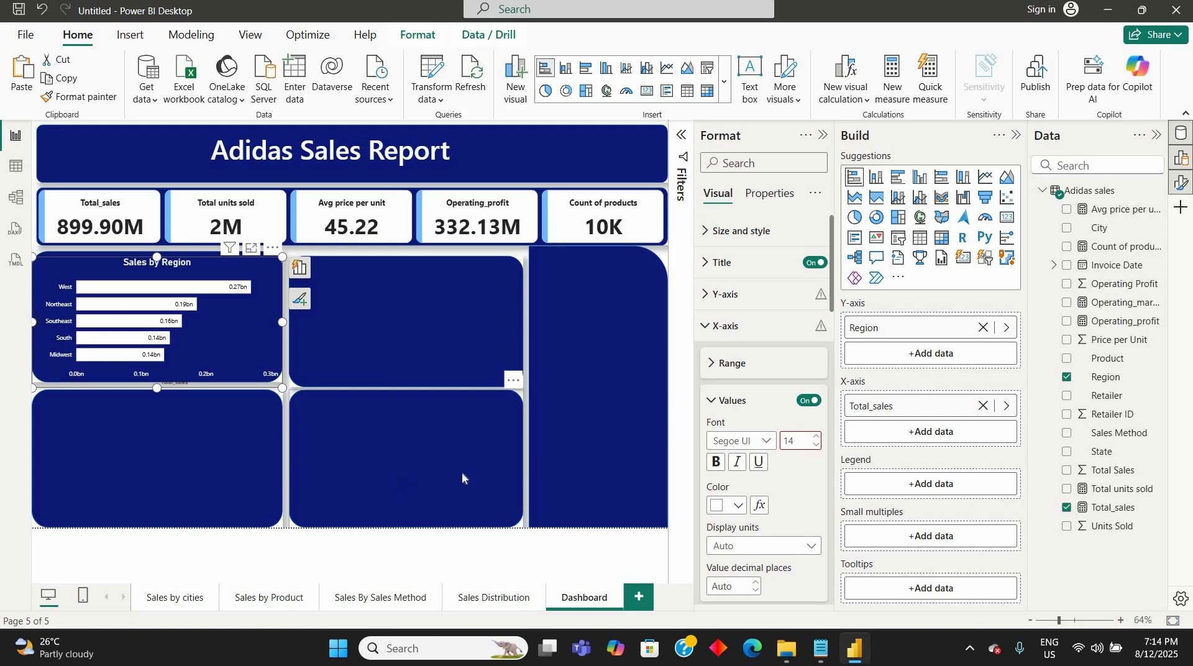
left_click(710, 403)
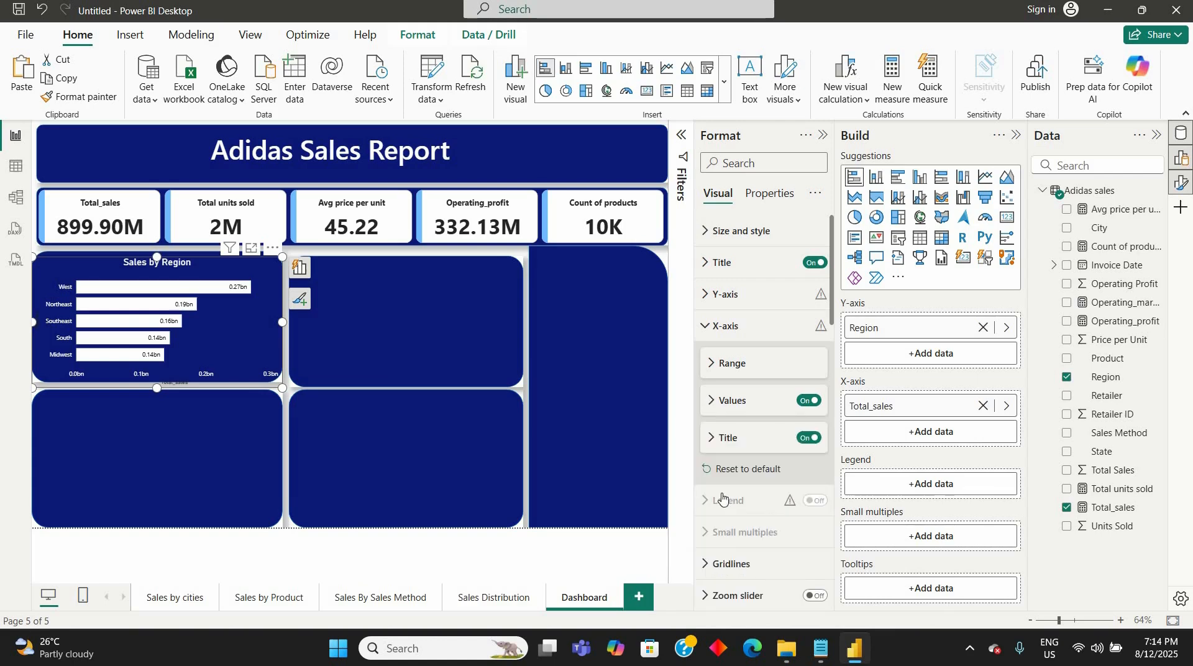
- Look through the Sales by Region chart's data label settings and its remaining visual formatting options
scroll(722, 495, "down", 5)
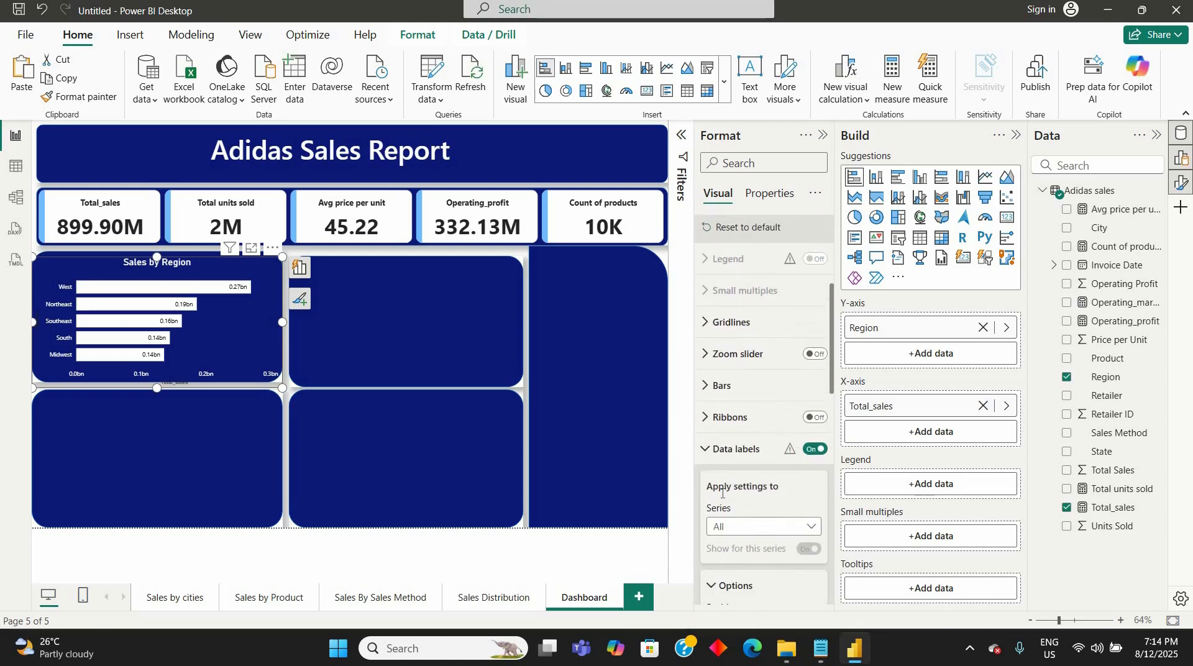
scroll(722, 493, "down", 2)
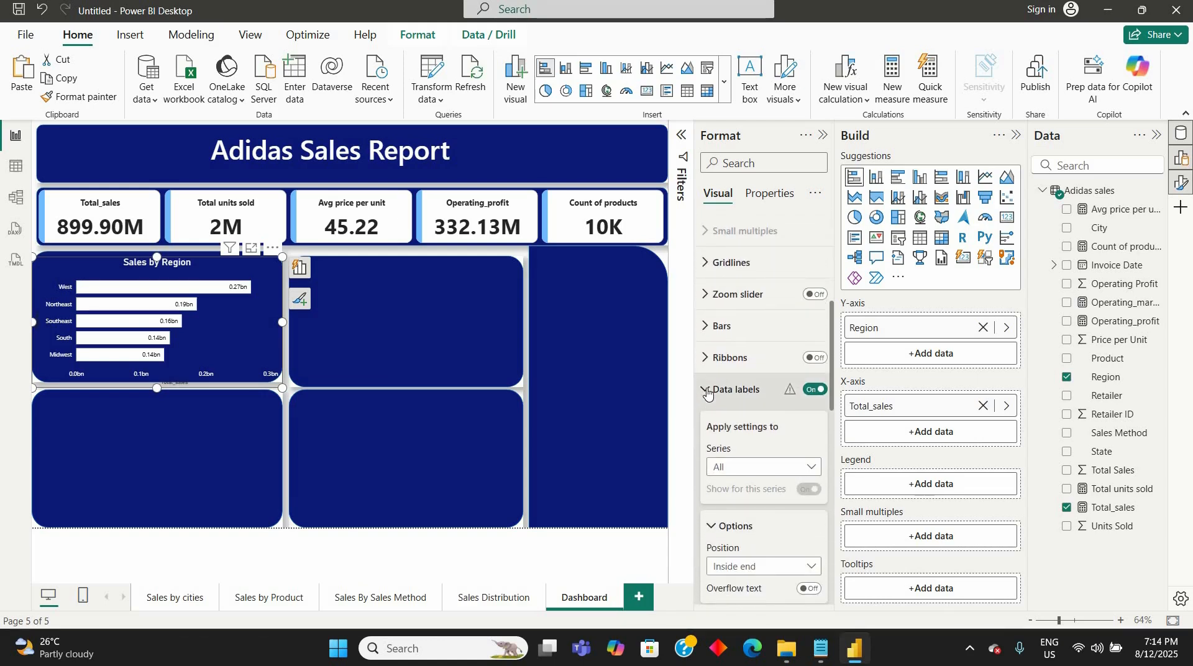
left_click(707, 391)
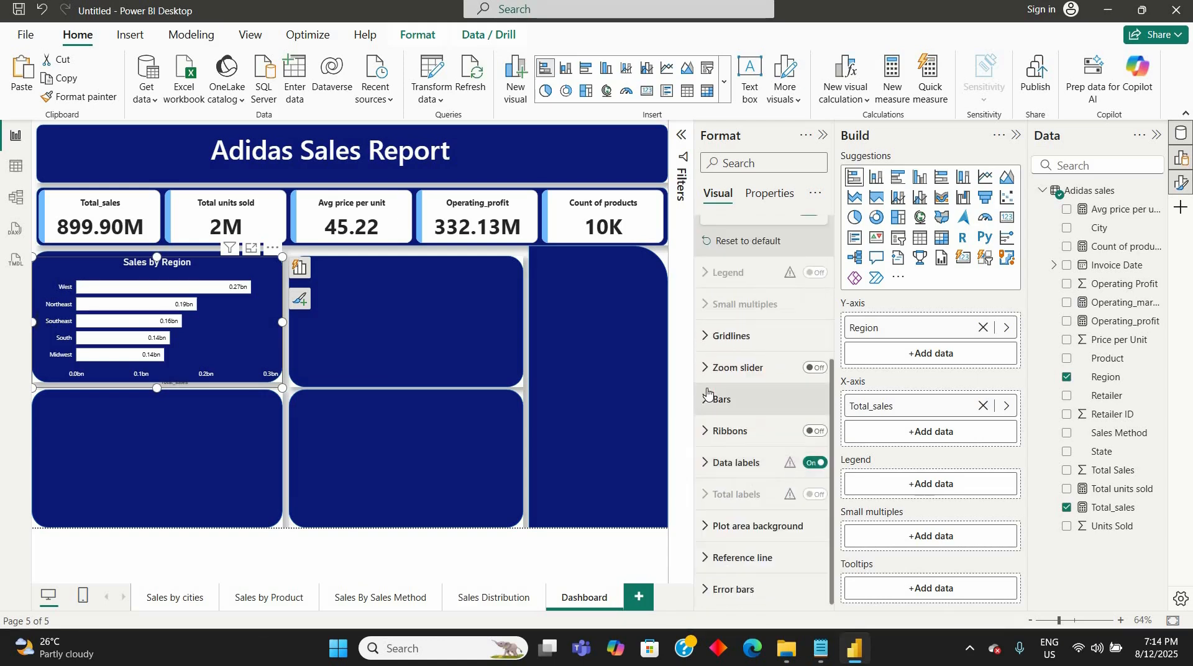
left_click(705, 463)
scroll(717, 492, "down", 2)
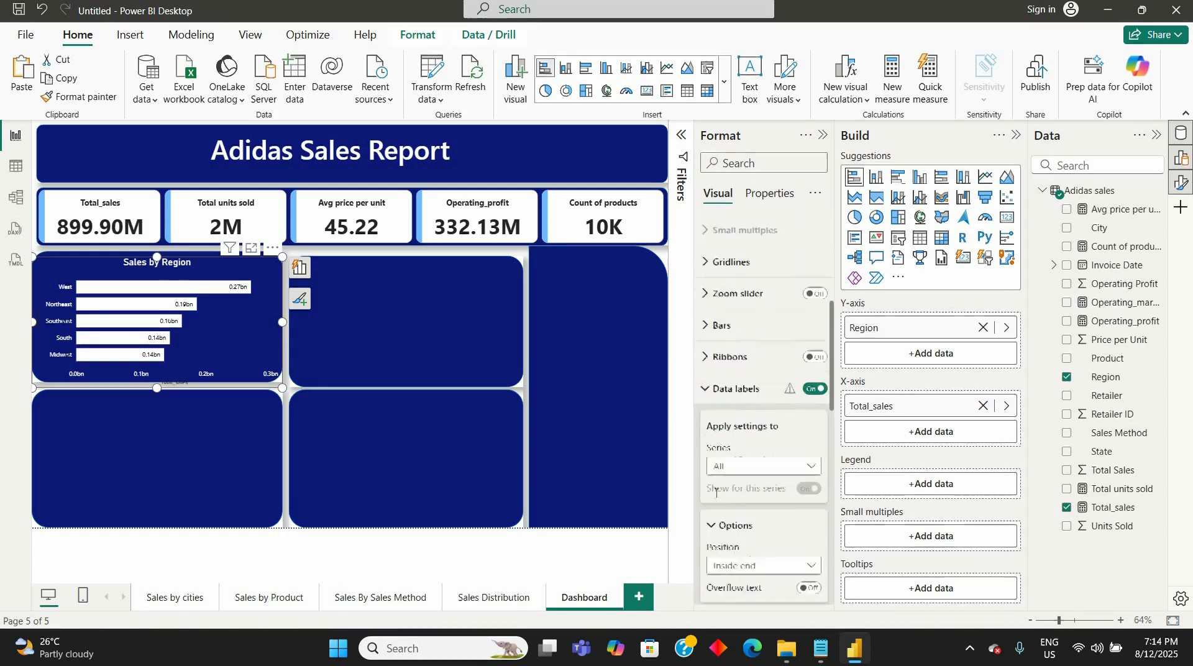
scroll(716, 492, "down", 4)
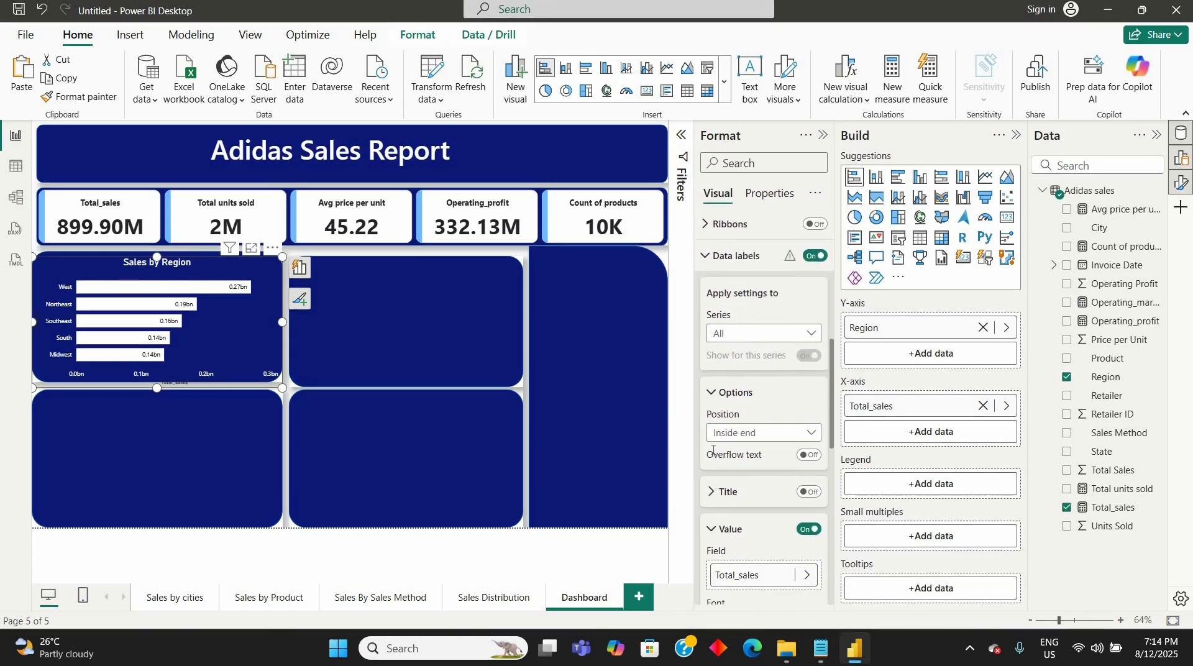
scroll(712, 451, "up", 4)
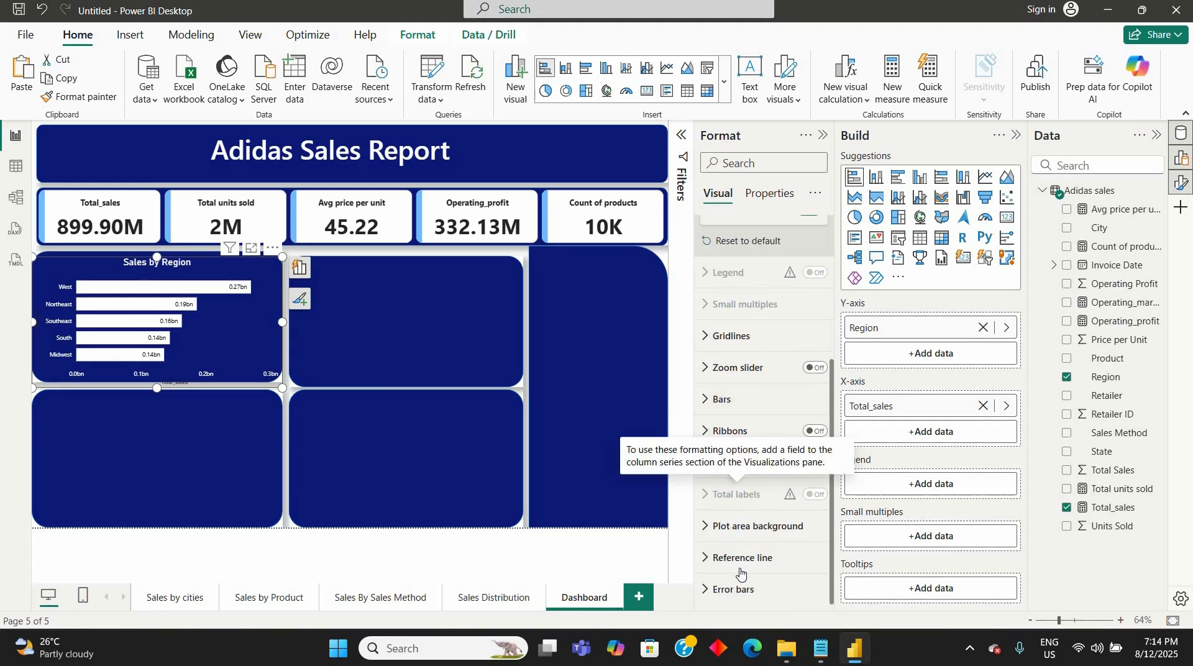
scroll(740, 573, "up", 3)
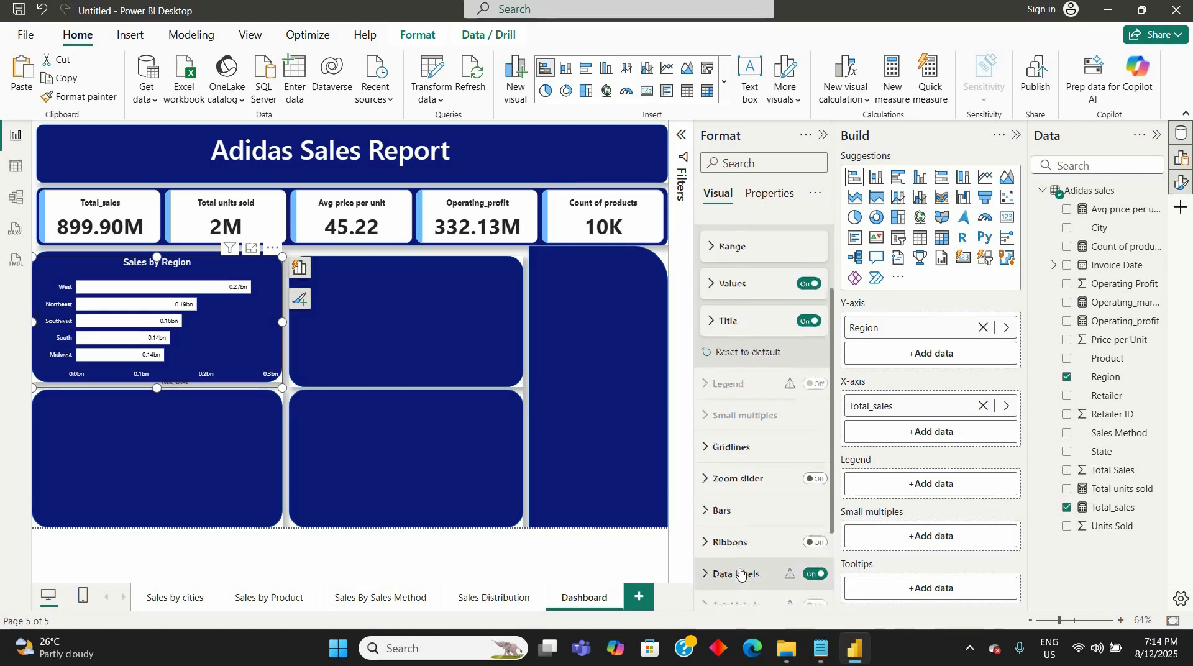
scroll(740, 573, "up", 1)
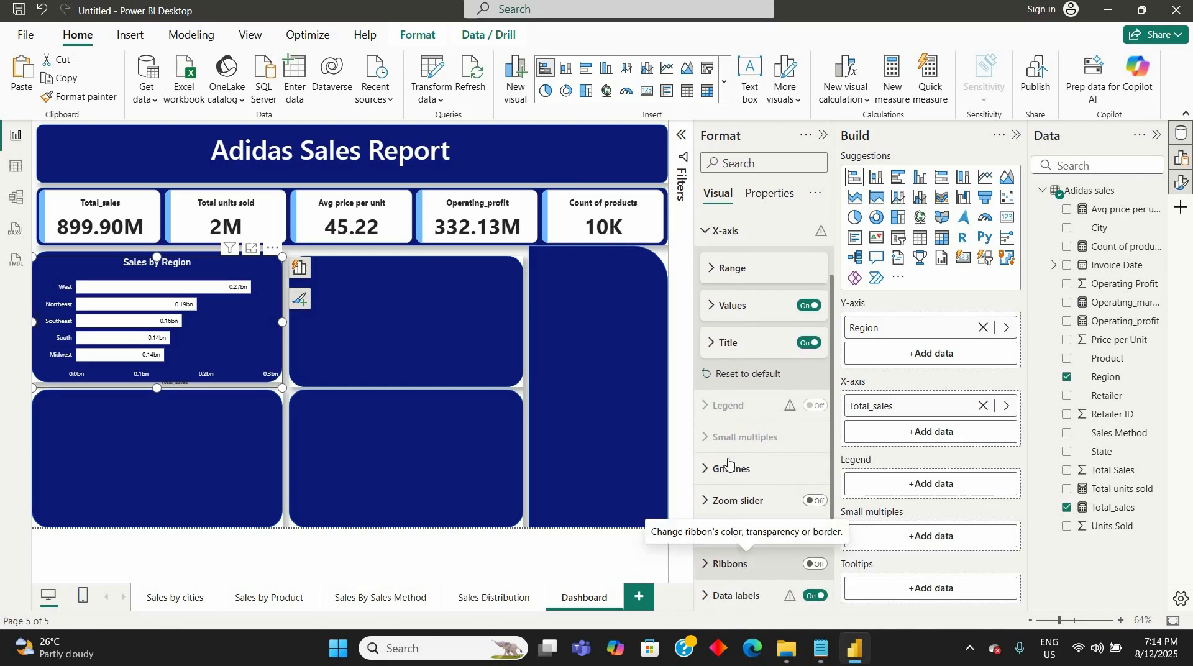
- Save the report to the Desktop folder under the file name "Adidas sales report"
left_click(222, 466)
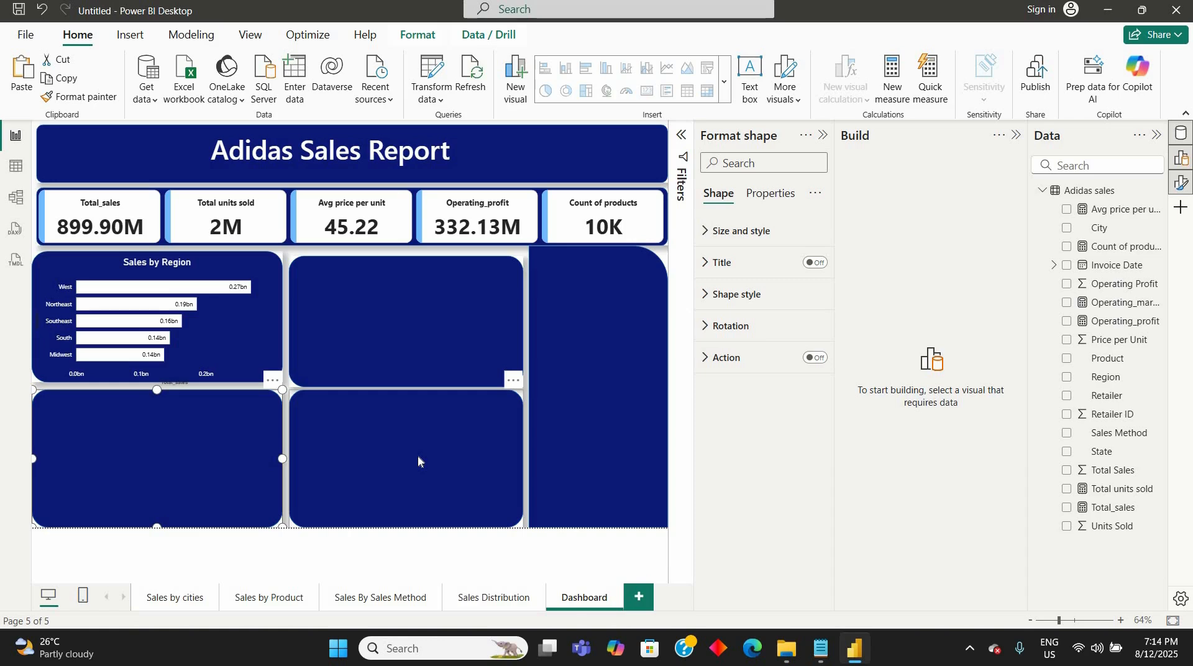
key("ctrl+s")
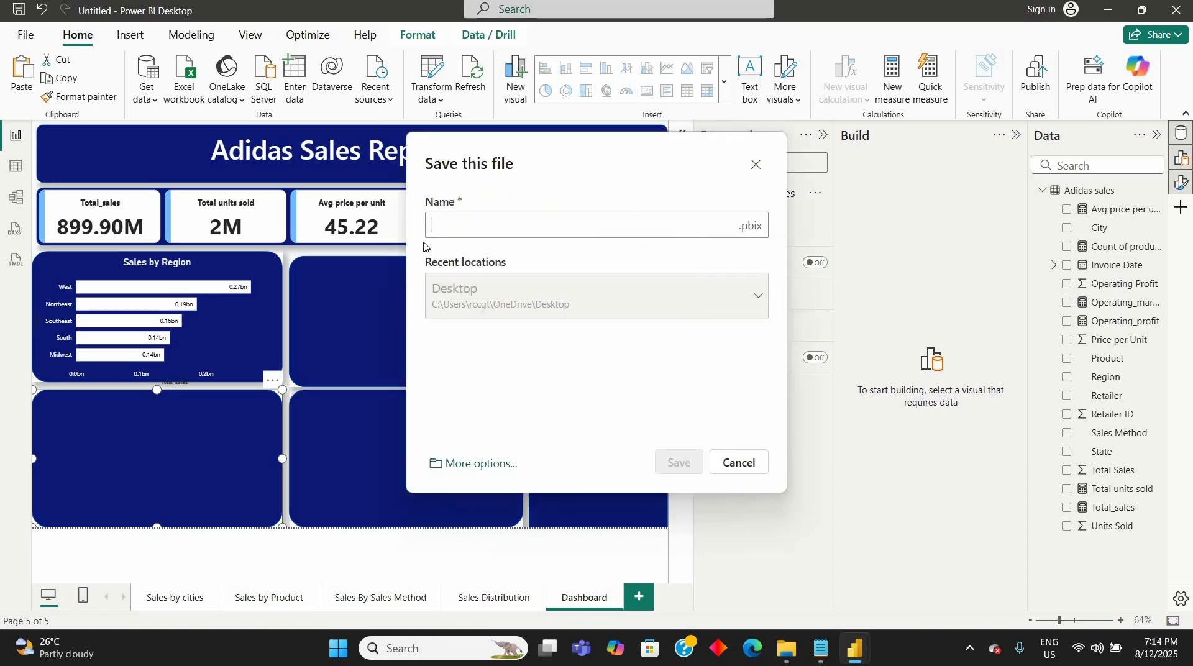
type("A")
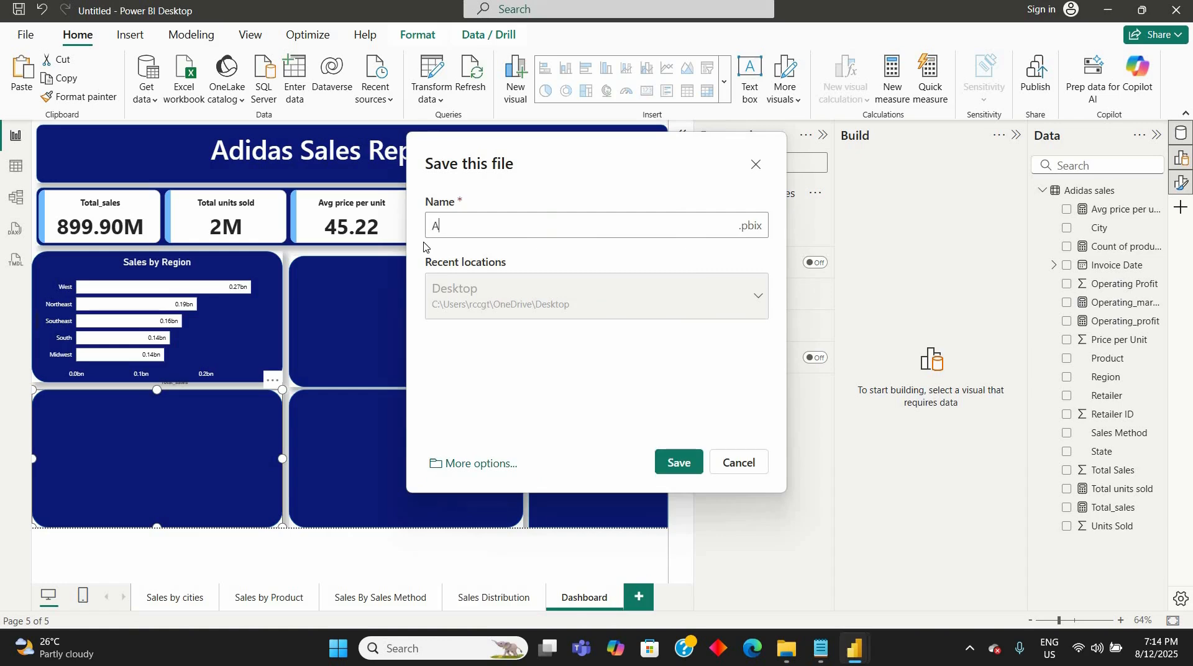
type("didas s")
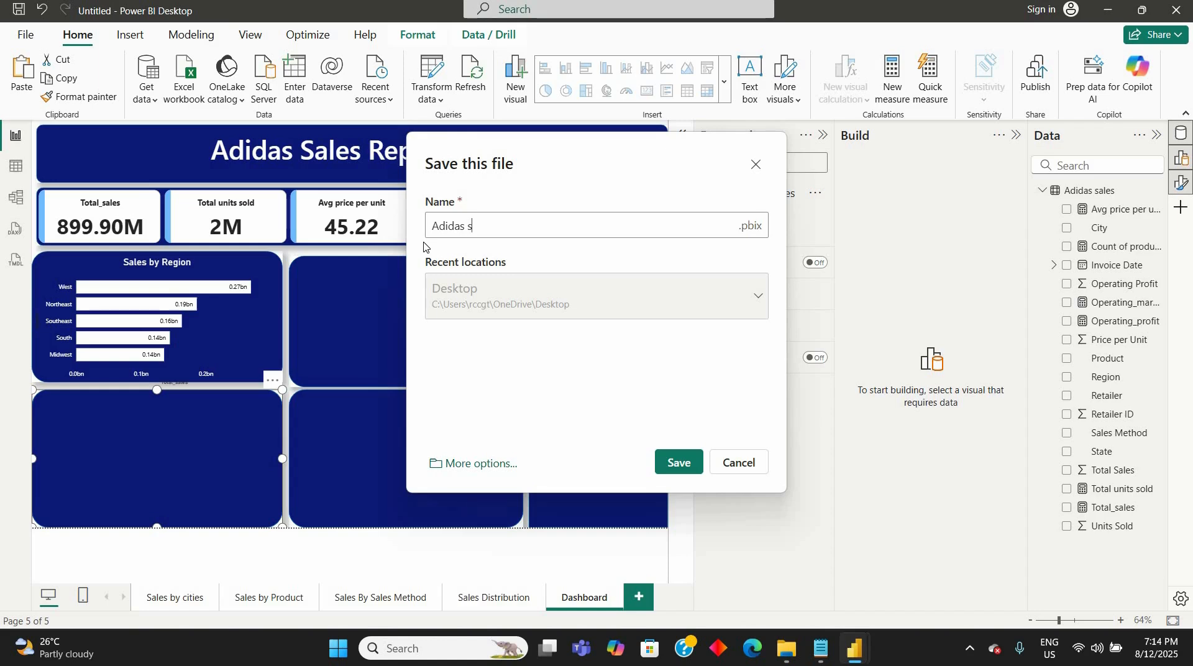
type("ales report")
left_click(671, 465)
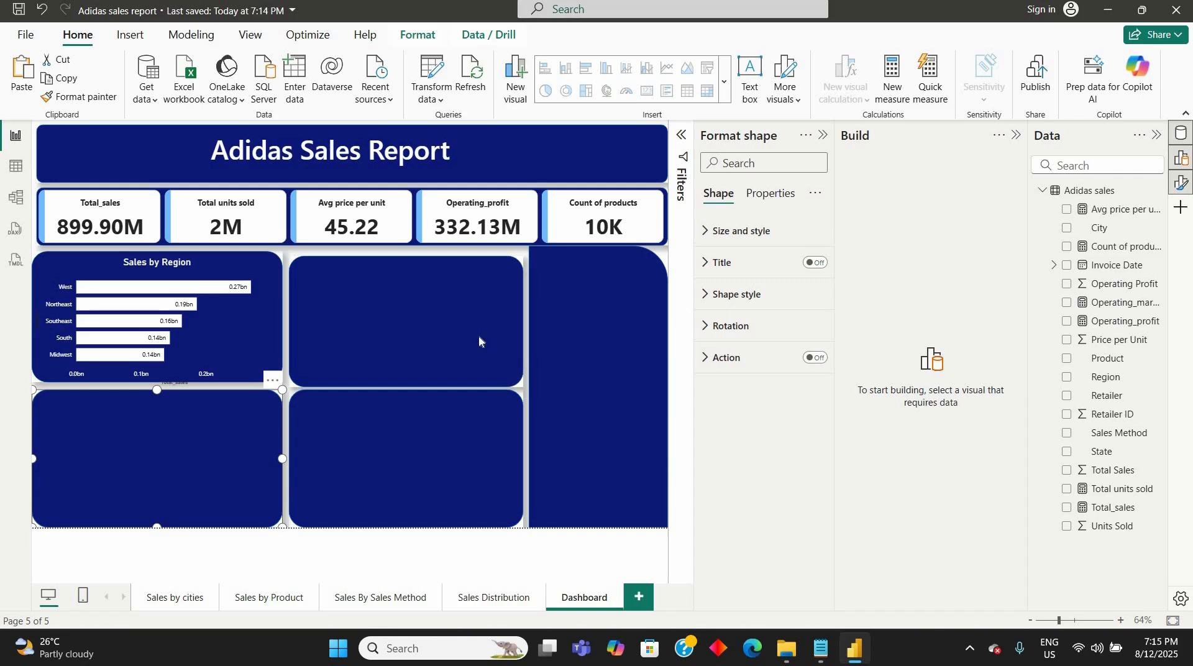
left_click(367, 323)
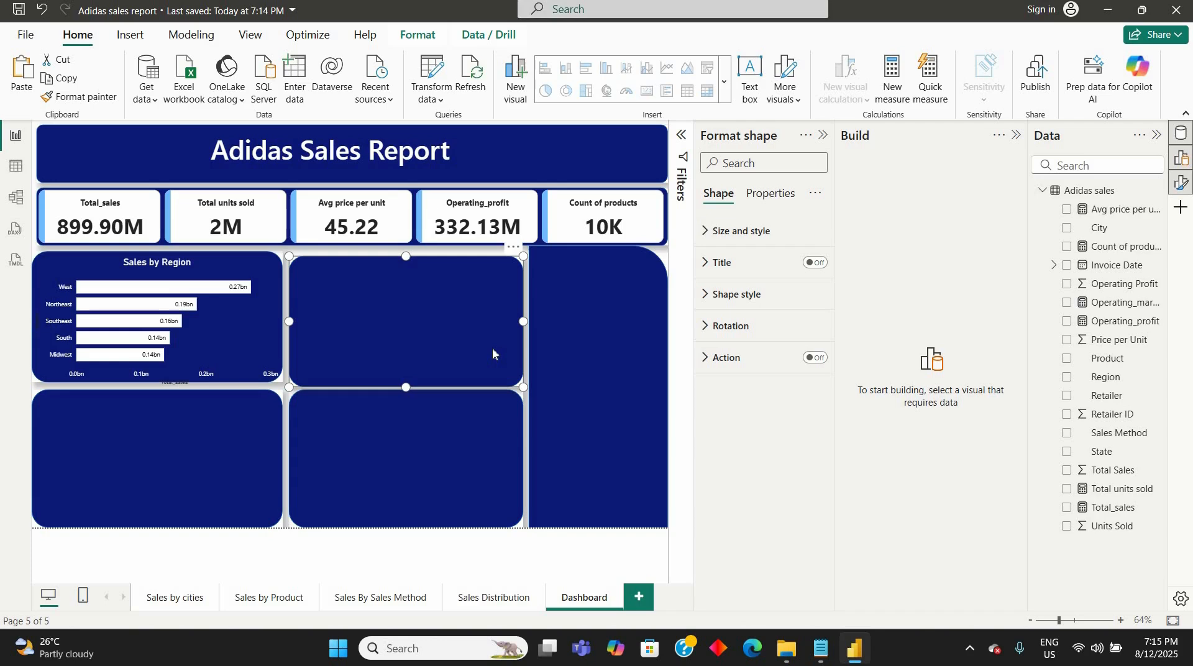
left_click(245, 437)
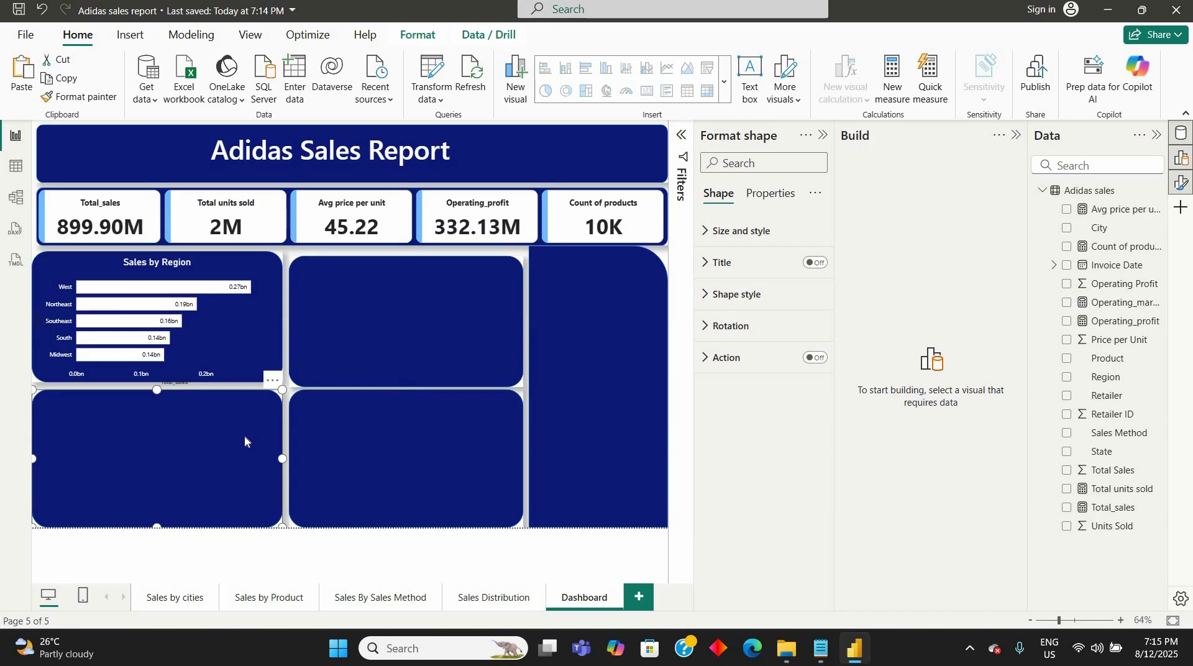